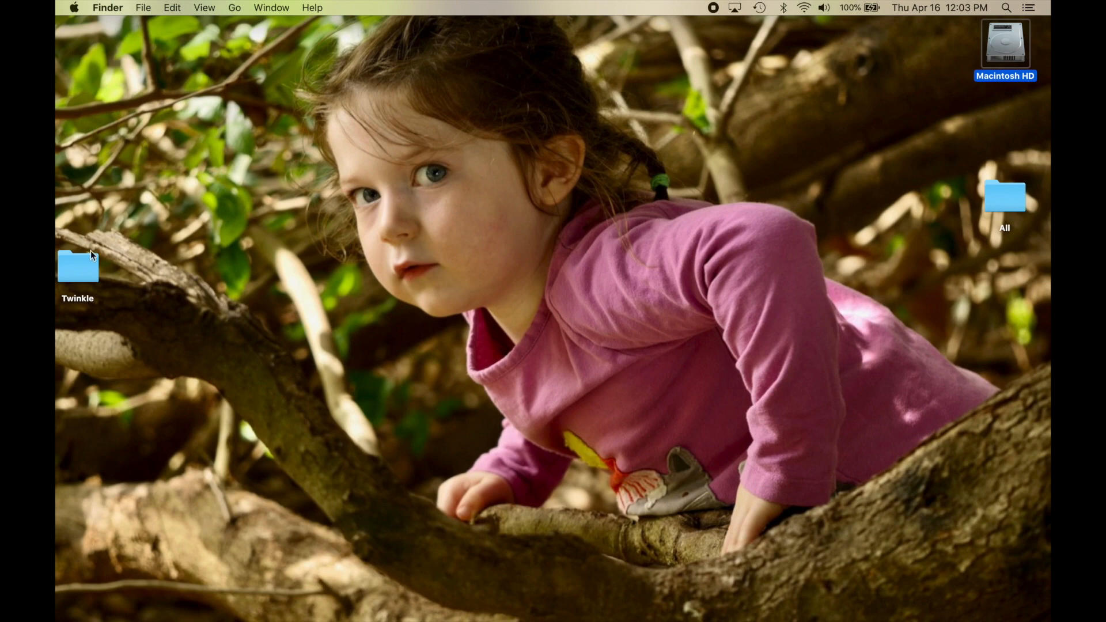
Step: Reposition the Twinkle folder on the desktop, open it, and move its window clear for browsing the clips
drag(77, 267, 119, 134)
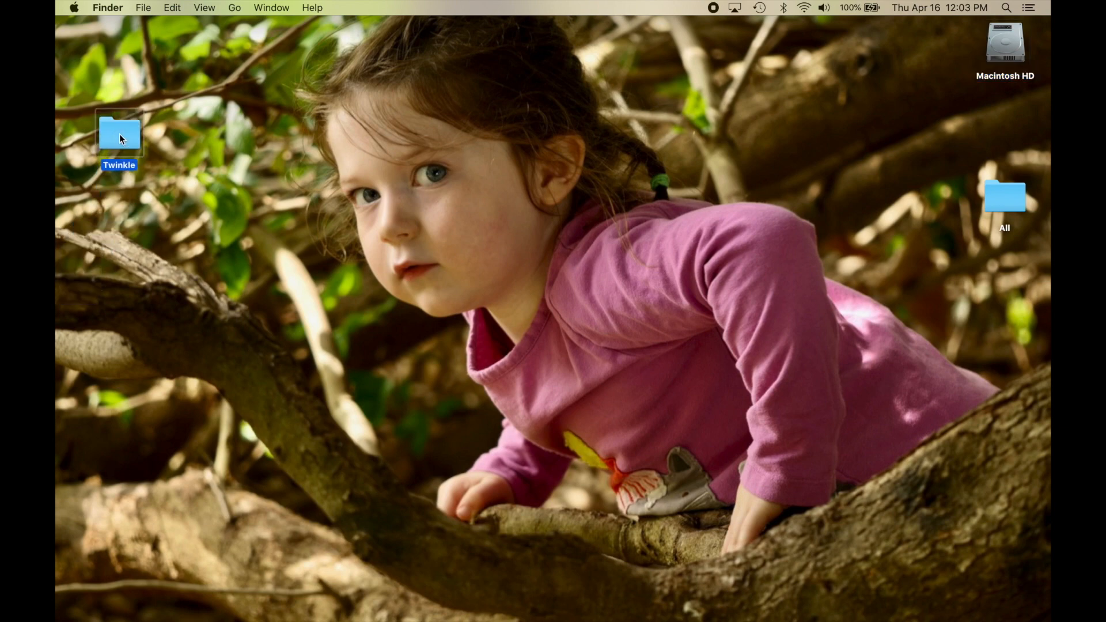
double_click(119, 134)
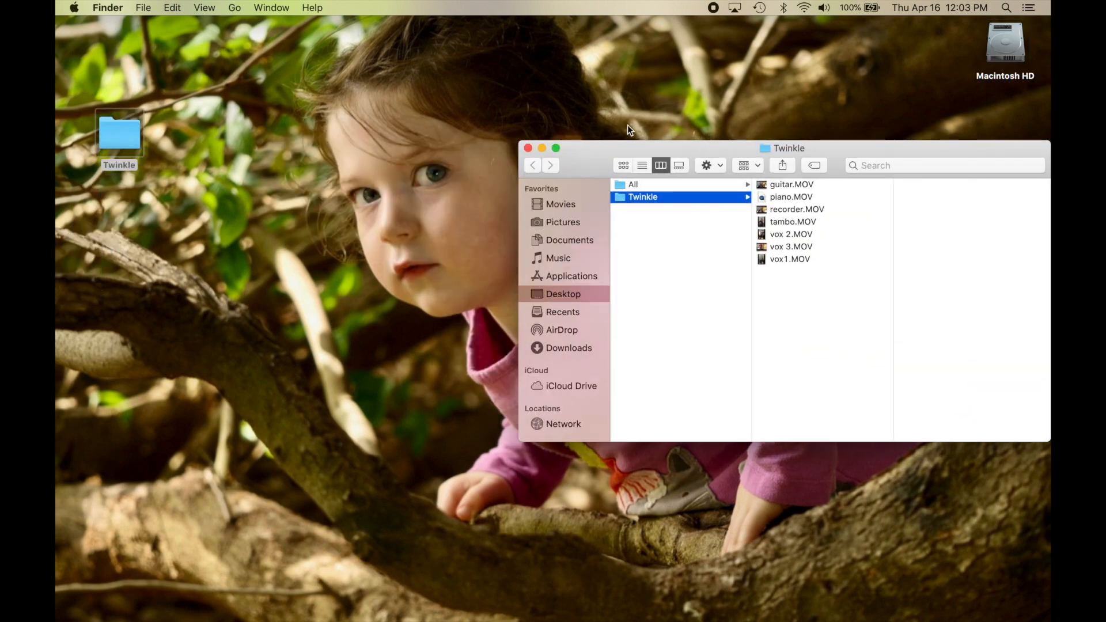
drag(650, 148, 353, 100)
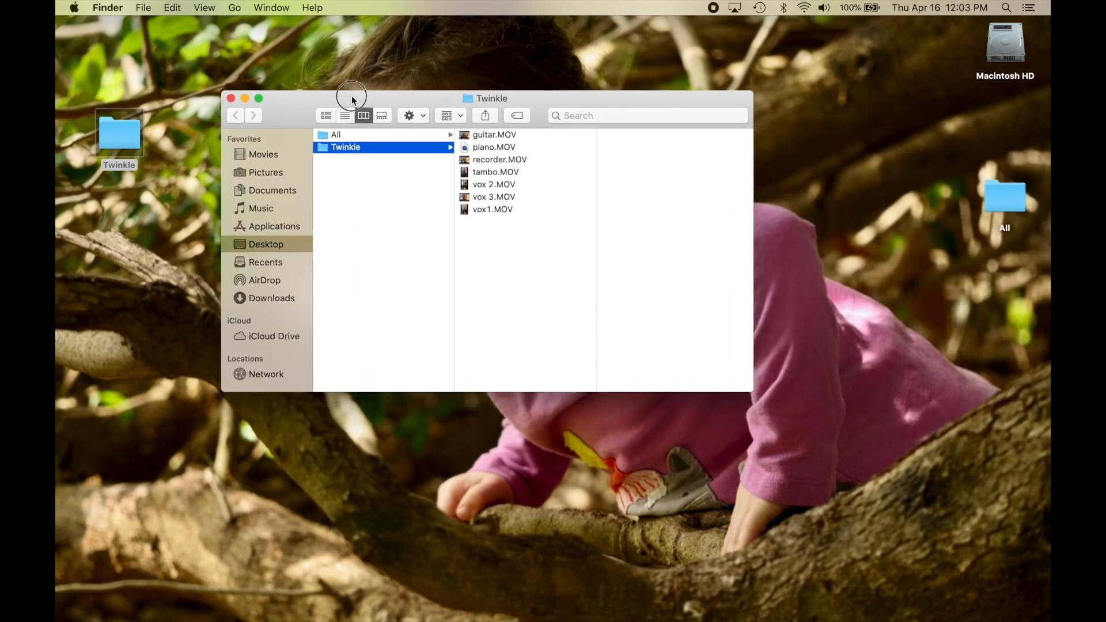
Step: Open piano.MOV in QuickTime Player, play it with pauses near the start, and close the clip
click(482, 148)
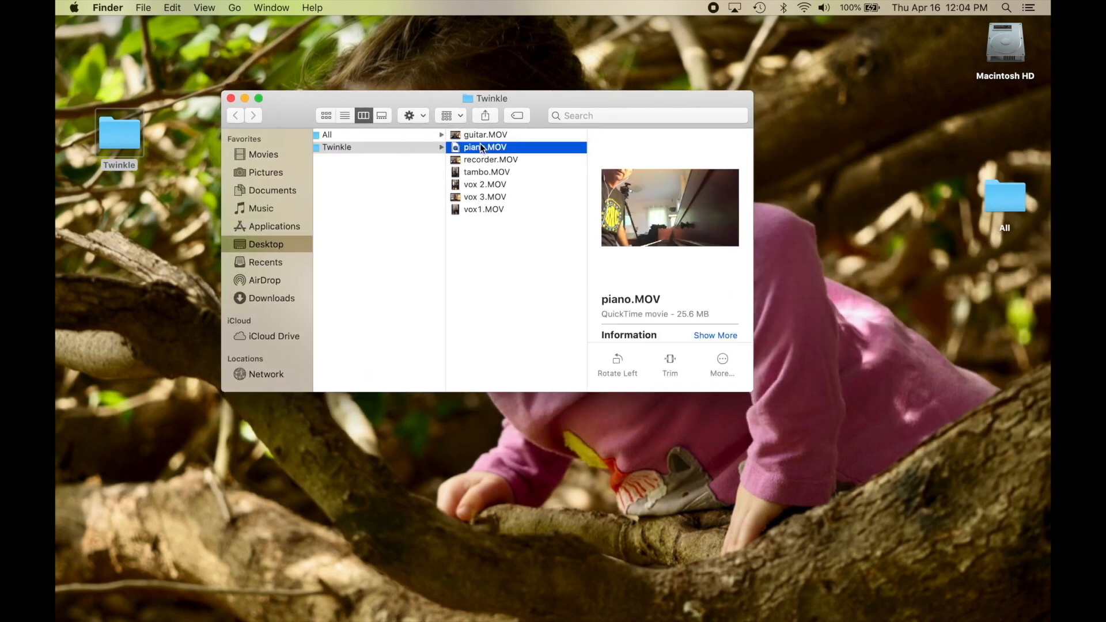
double_click(474, 147)
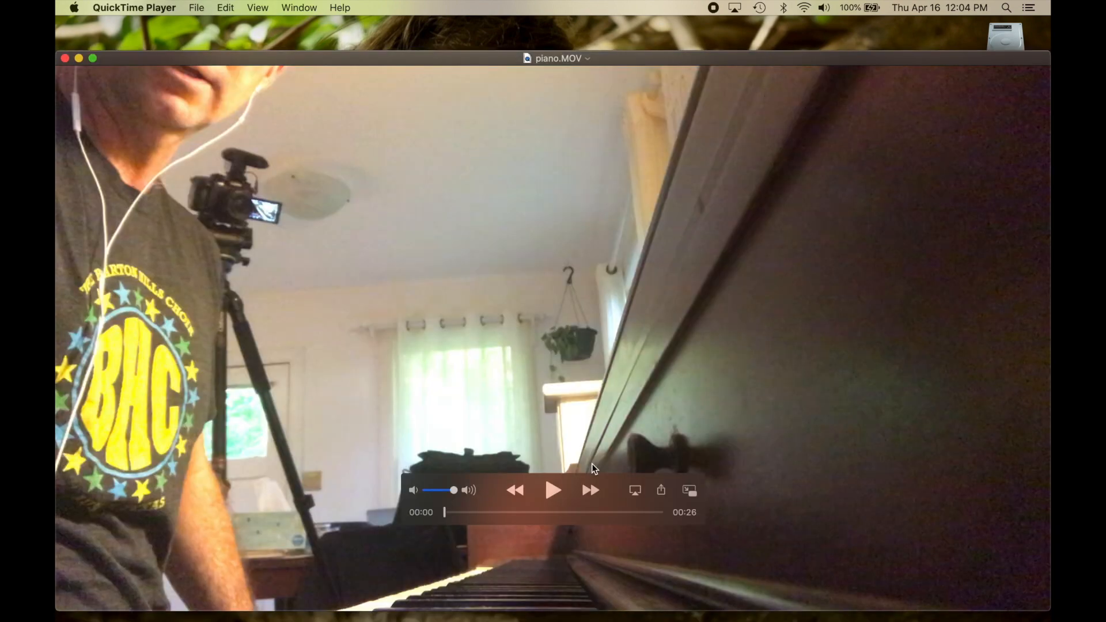
click(553, 490)
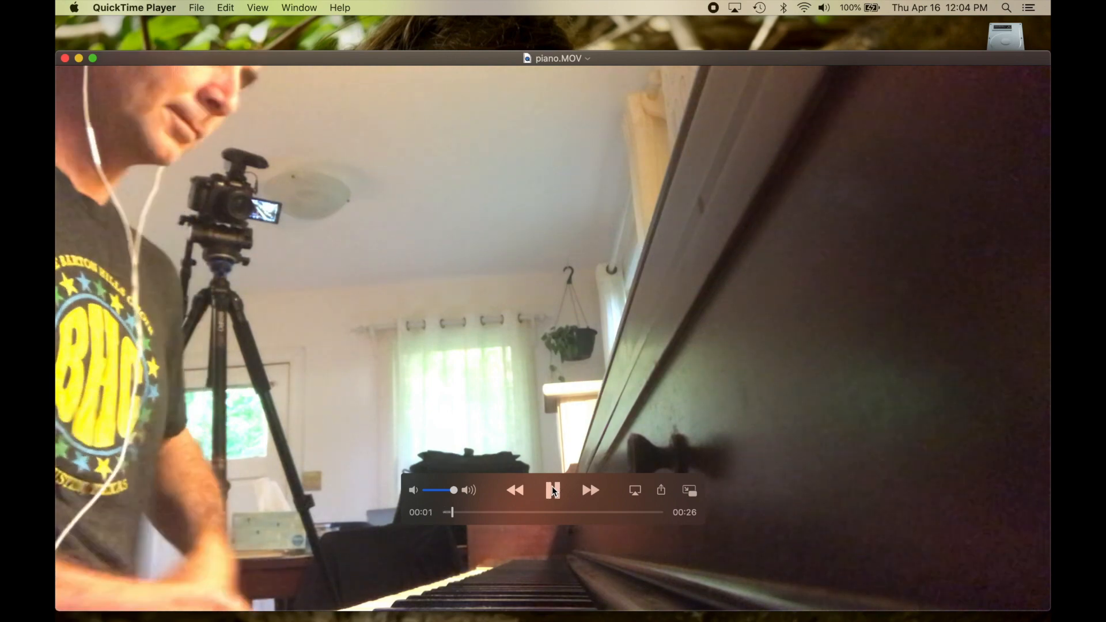
click(553, 490)
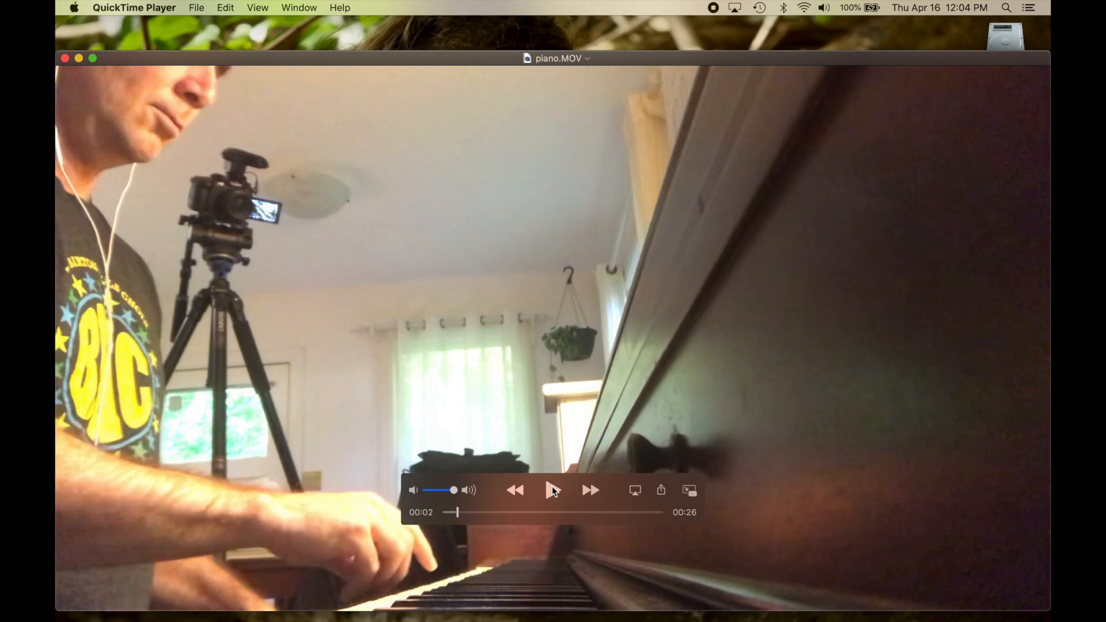
click(553, 490)
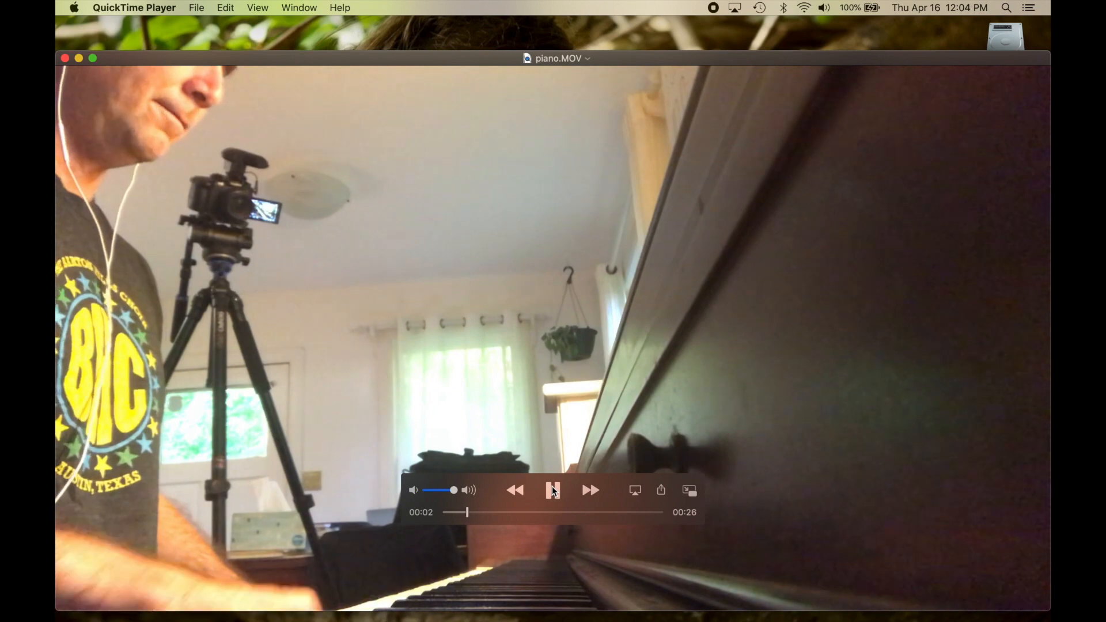
click(553, 490)
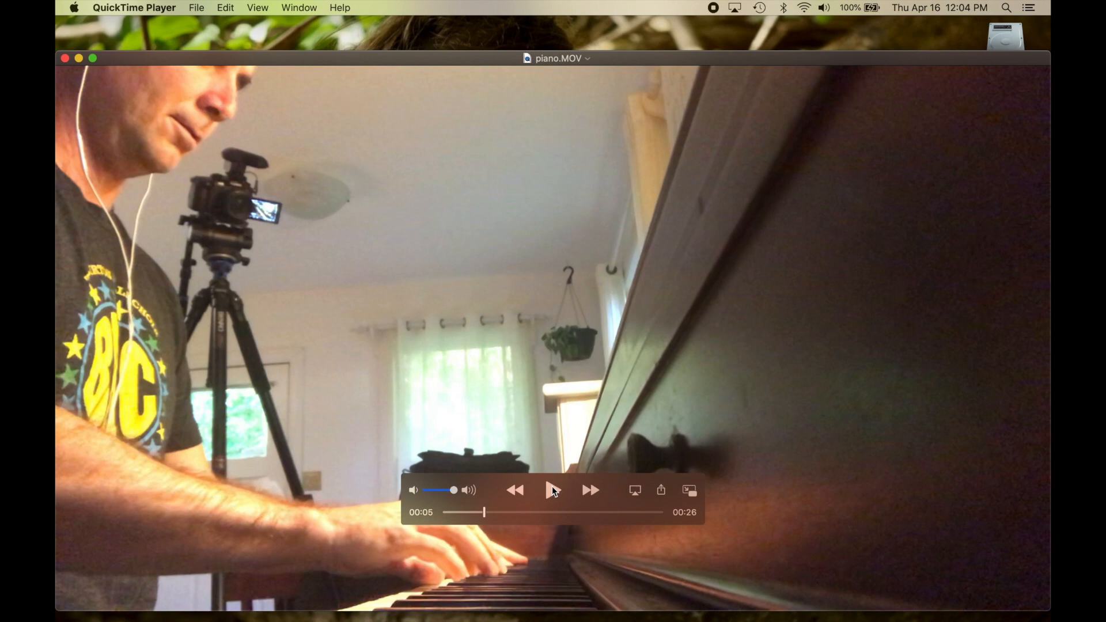
click(553, 490)
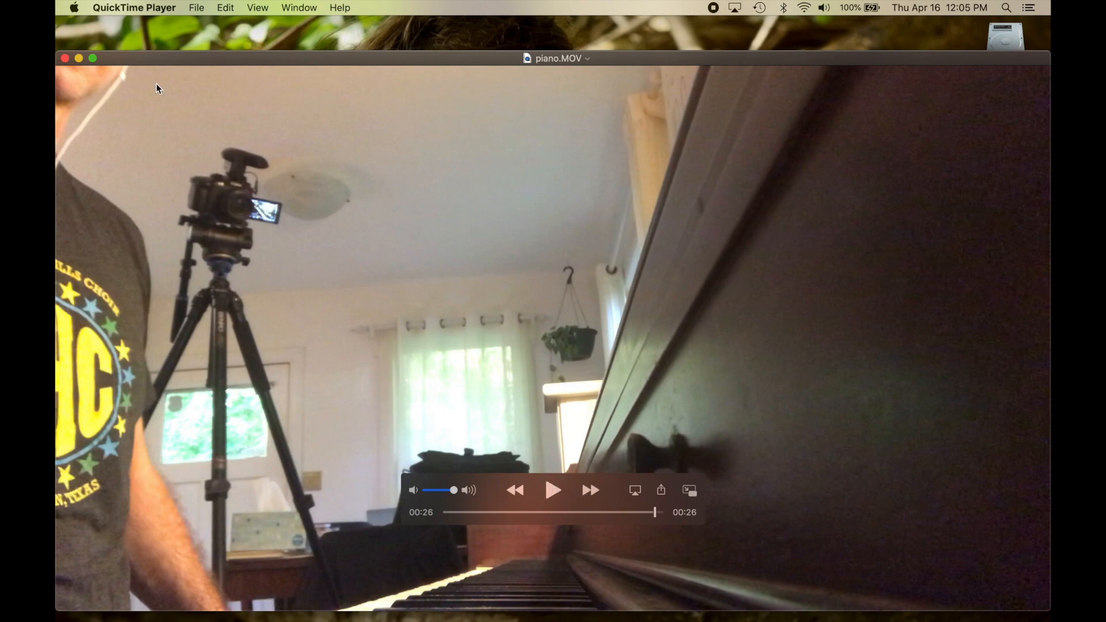
click(65, 59)
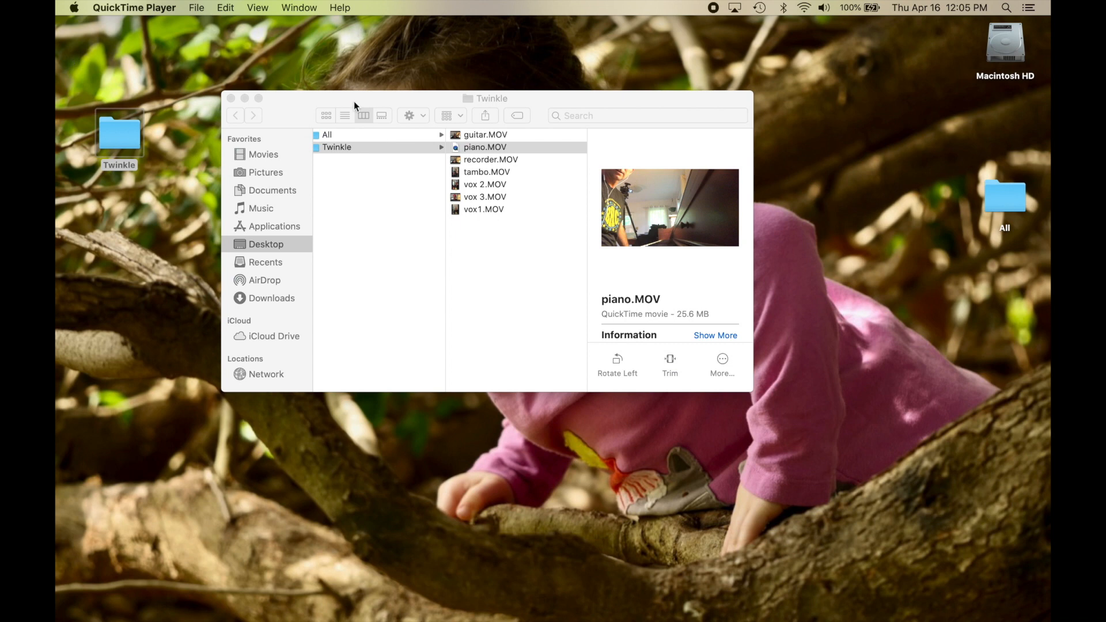
Step: Open tambo.MOV, center its player window over the folder, play the first few seconds, and close it
click(470, 171)
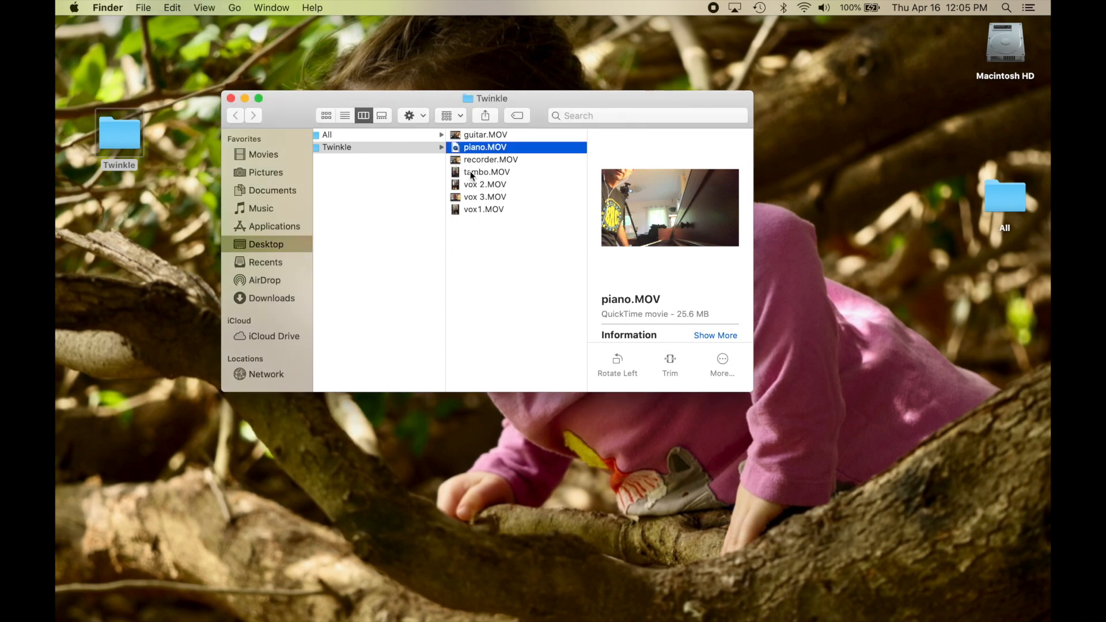
click(470, 171)
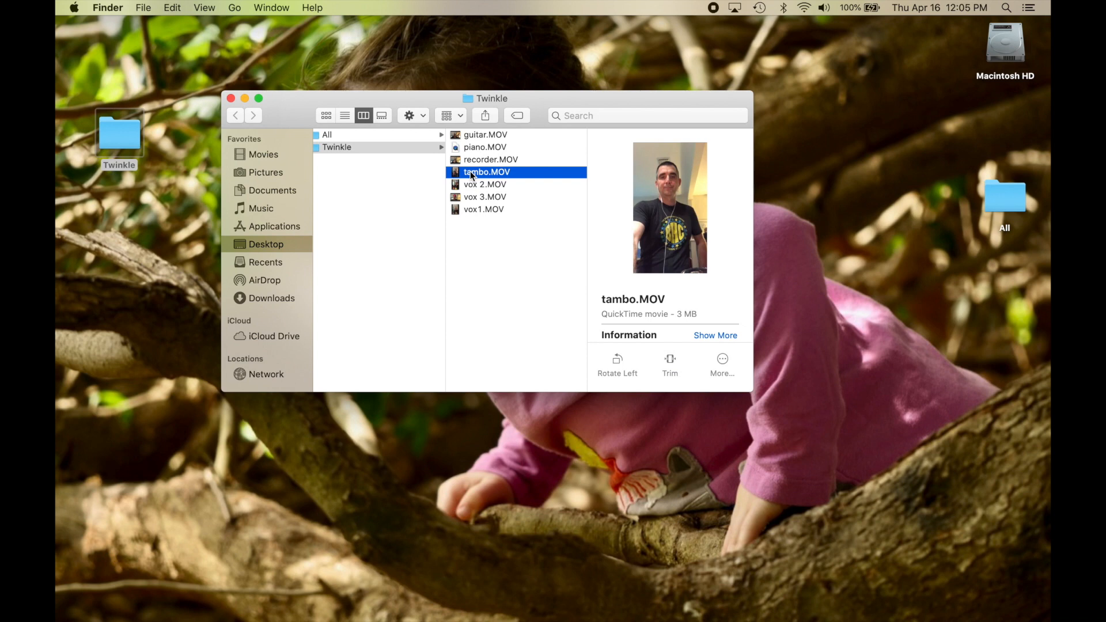
double_click(470, 172)
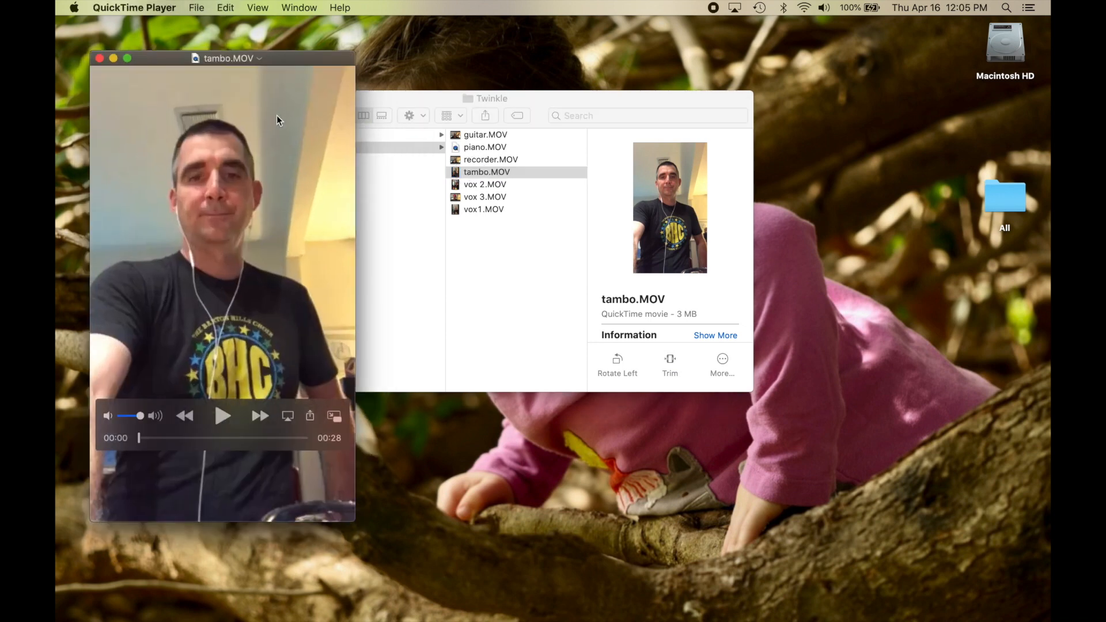
drag(268, 59, 533, 68)
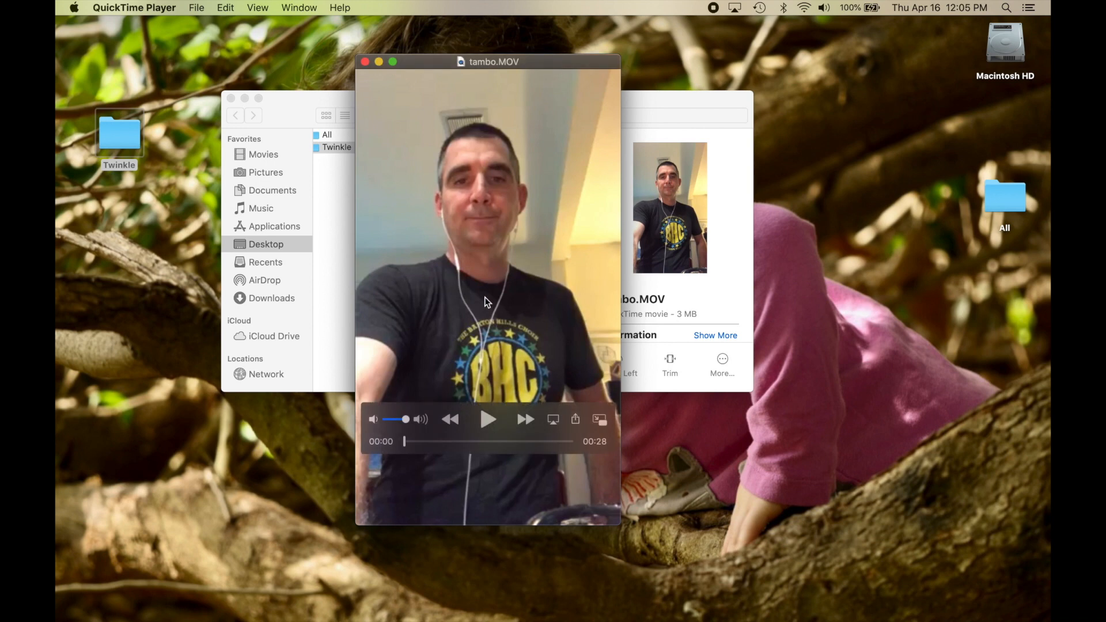
click(487, 422)
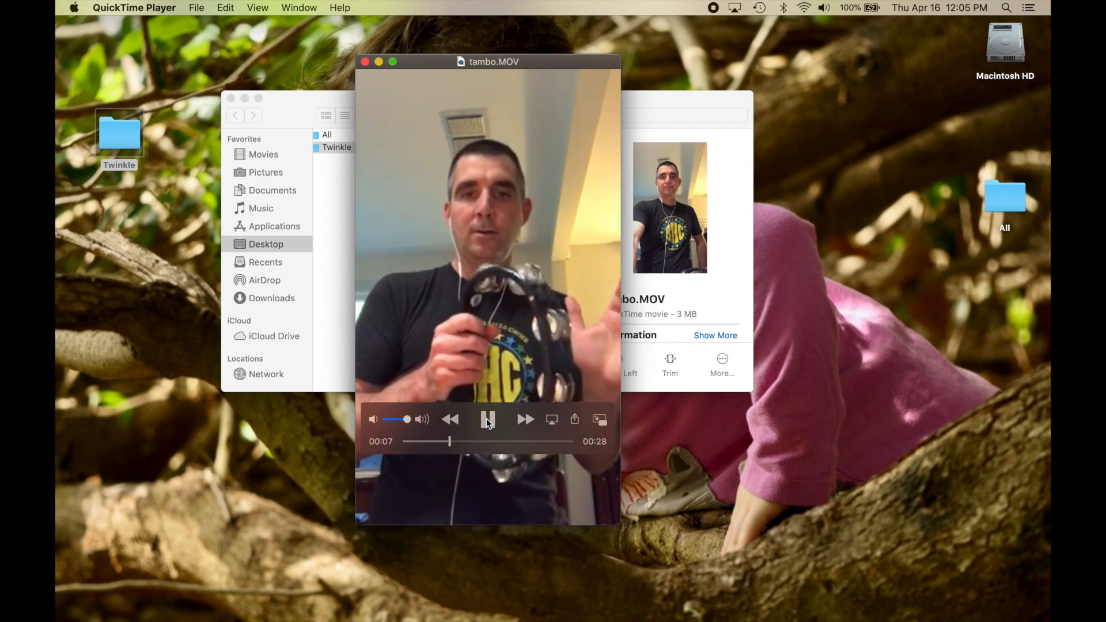
click(487, 419)
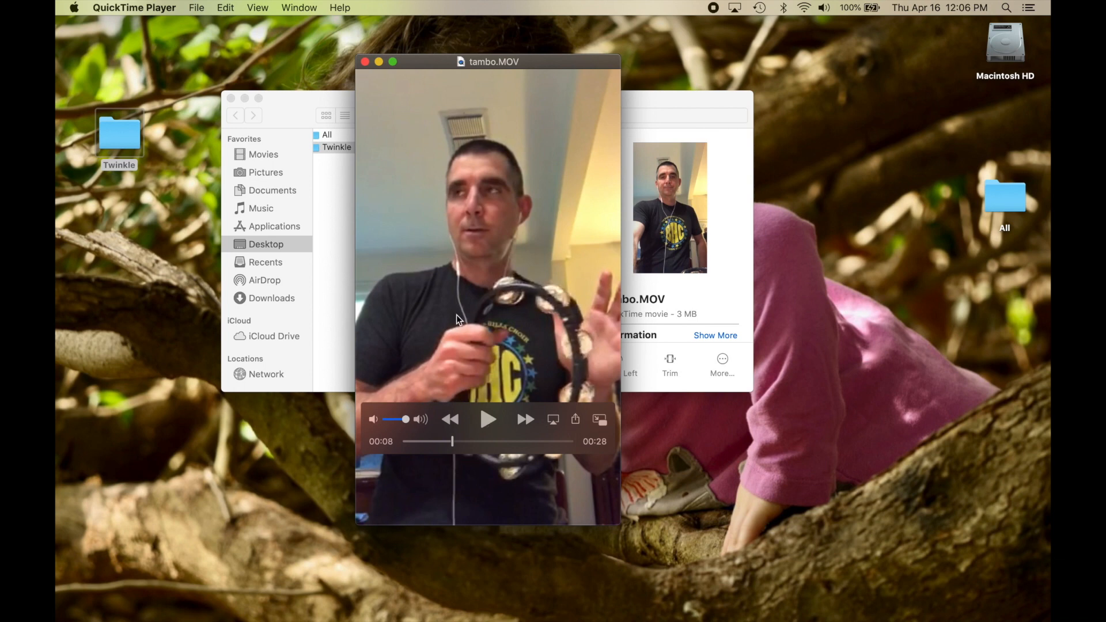
click(365, 61)
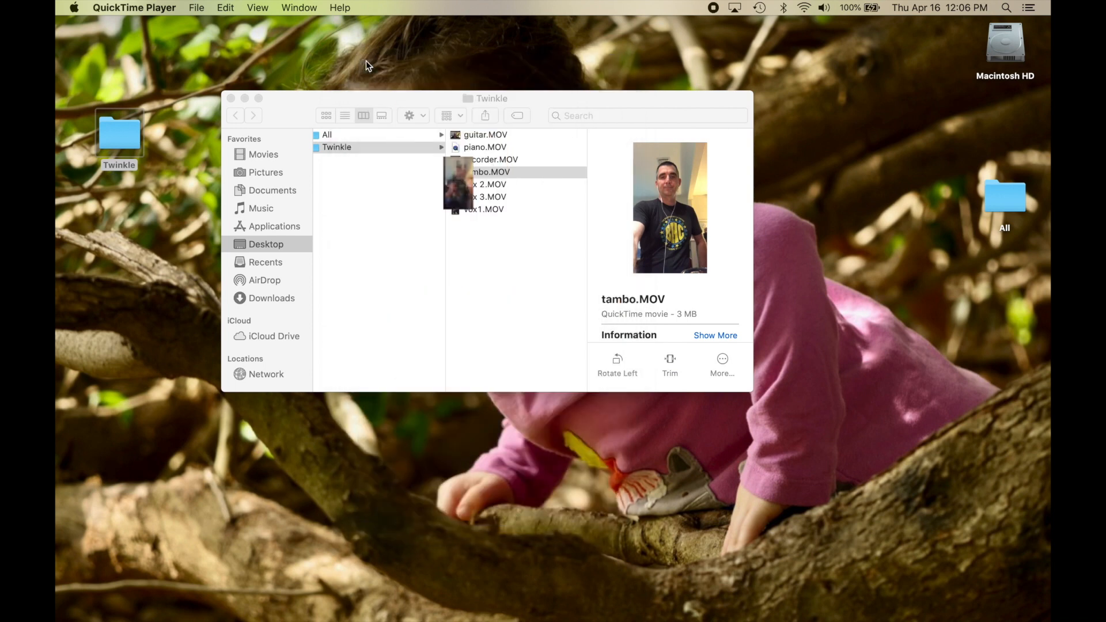
Step: Open recorder.MOV, play a short part near its beginning, and close the clip
double_click(480, 161)
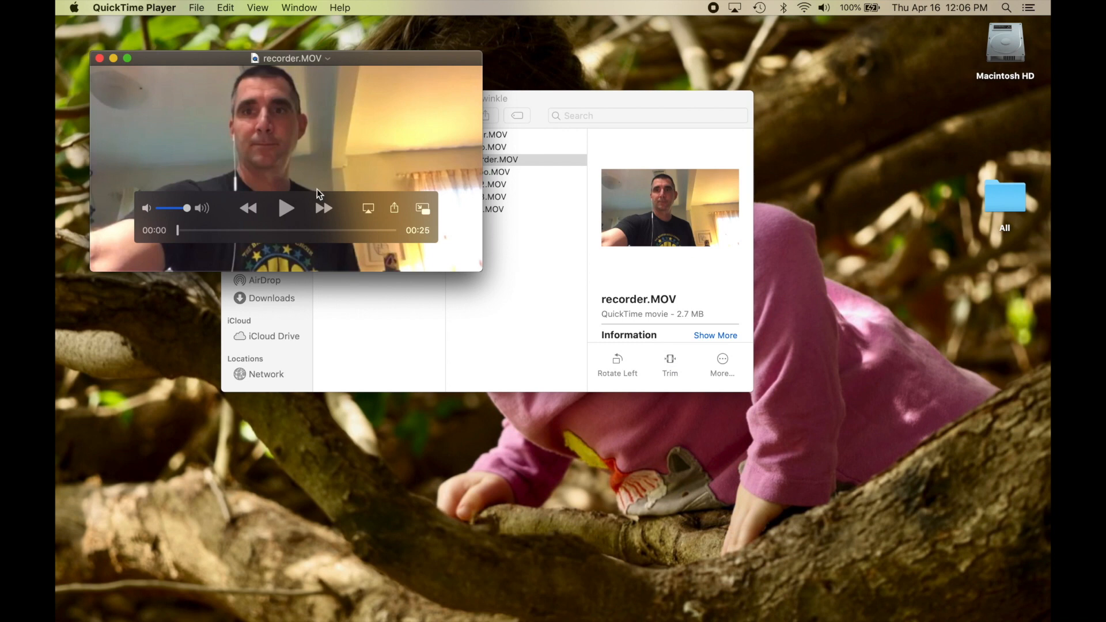
click(286, 208)
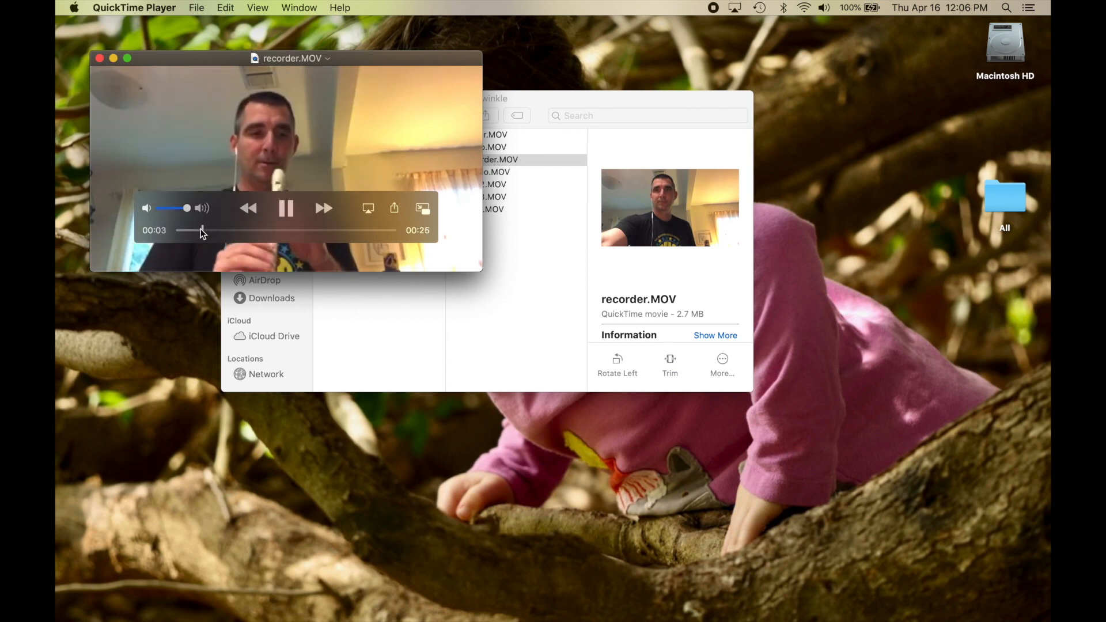
click(286, 210)
click(99, 58)
Step: Preview guitar.MOV from partway through, view the paused frame briefly in full screen, and close the clip
double_click(481, 135)
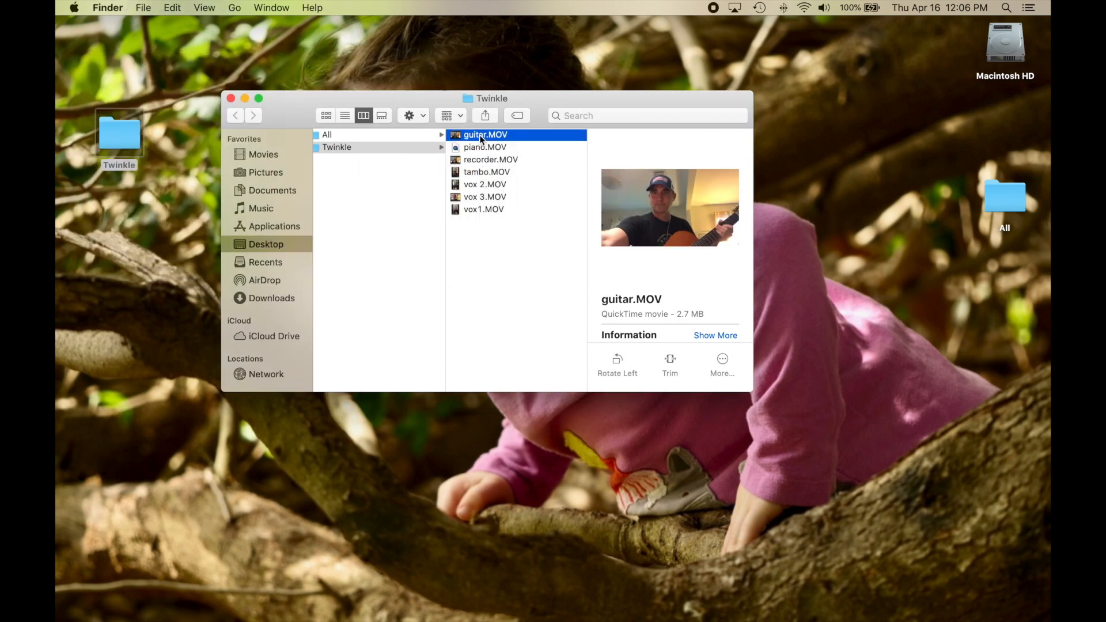
click(264, 229)
click(285, 210)
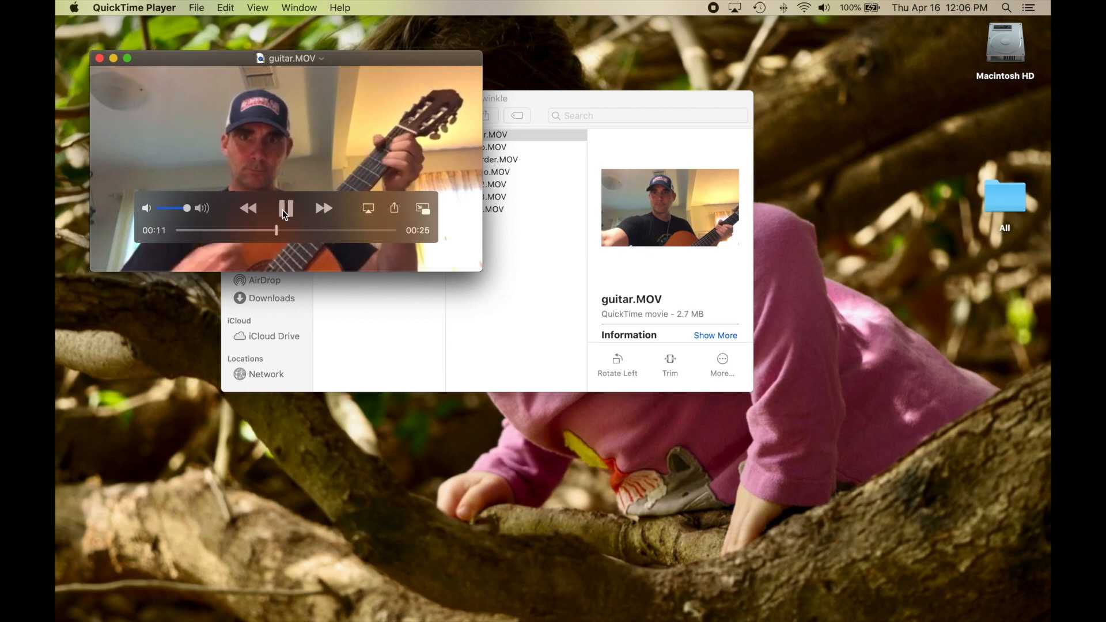
click(284, 212)
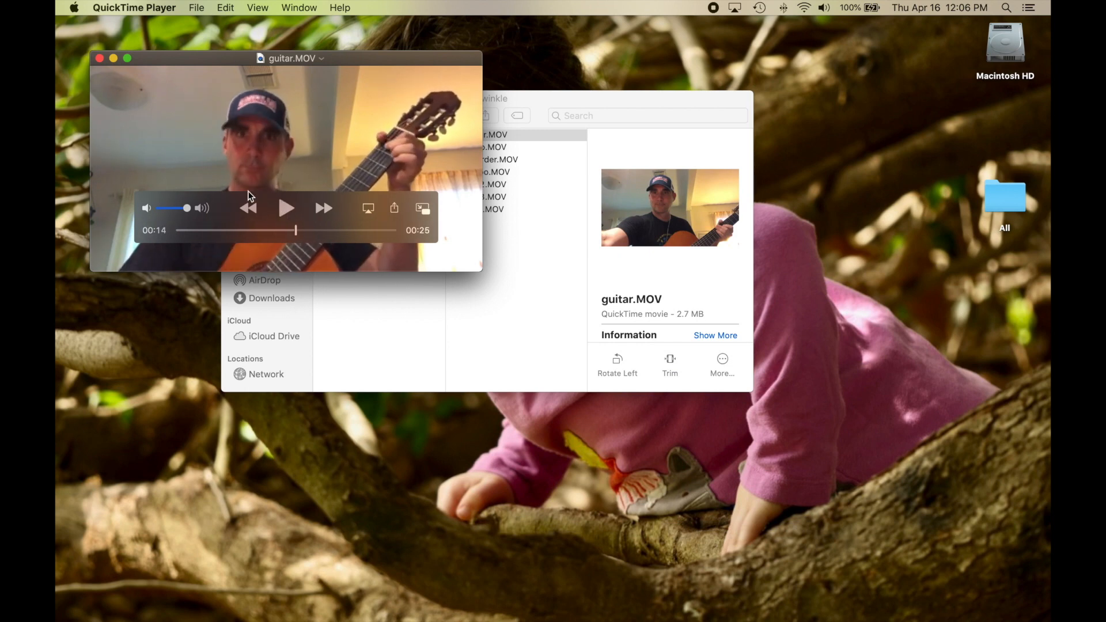
double_click(320, 124)
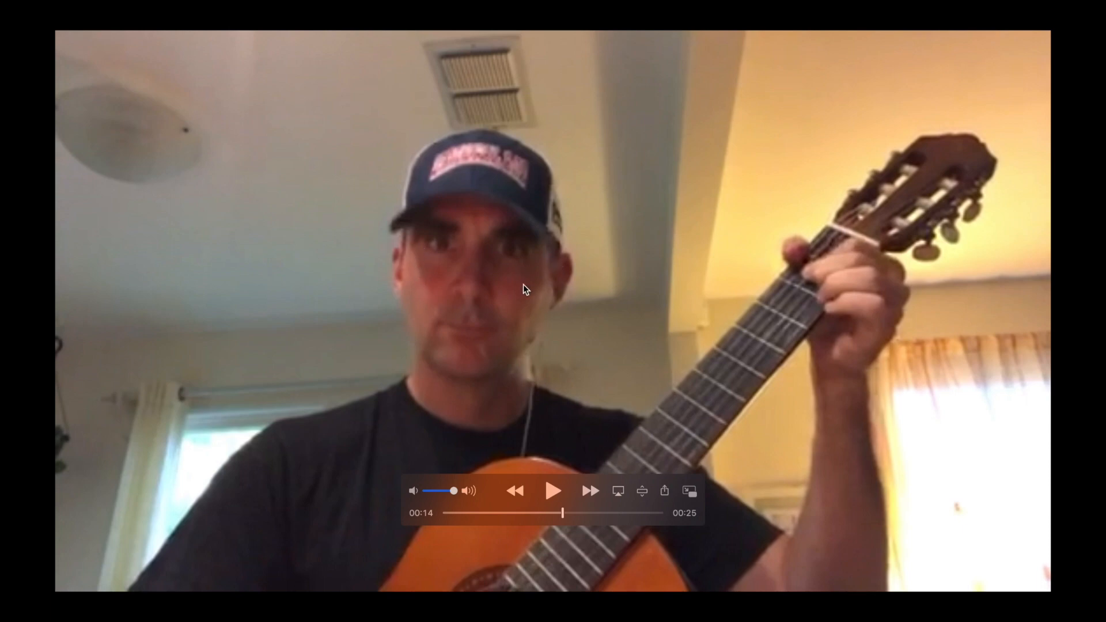
key(Escape)
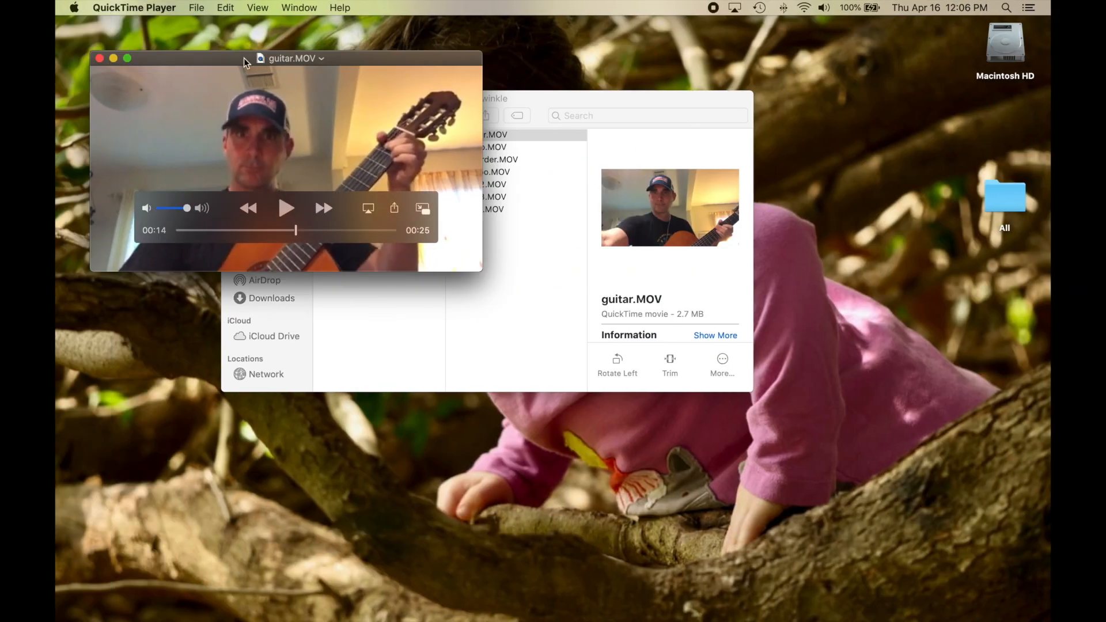
click(100, 59)
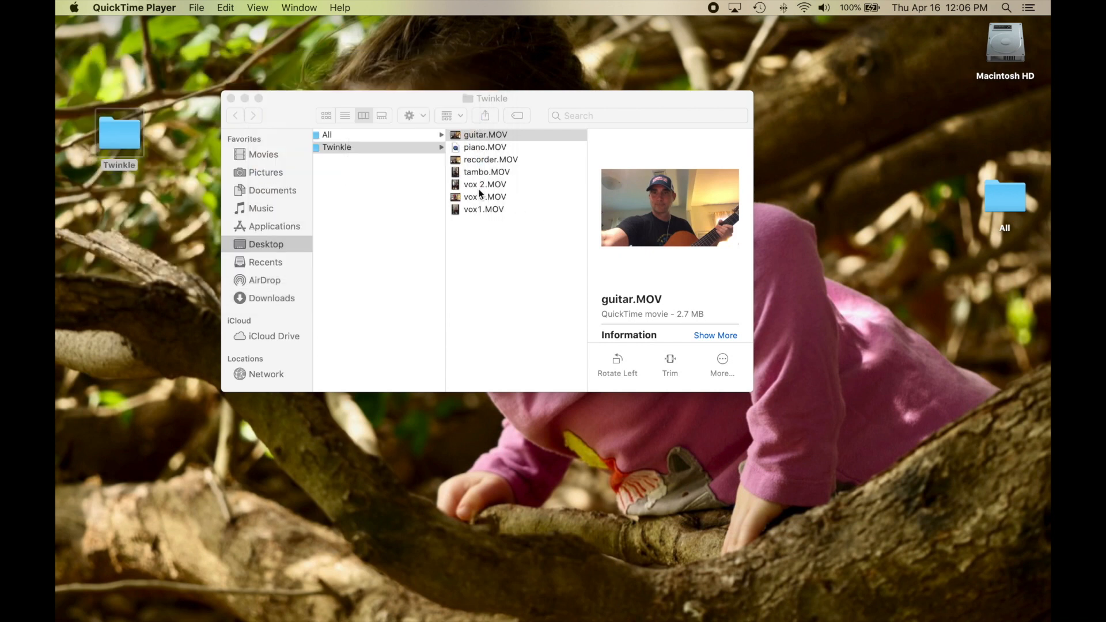
Step: Open vox1.MOV, play a short part starting shortly before its middle, and close the clip
click(473, 209)
click(473, 208)
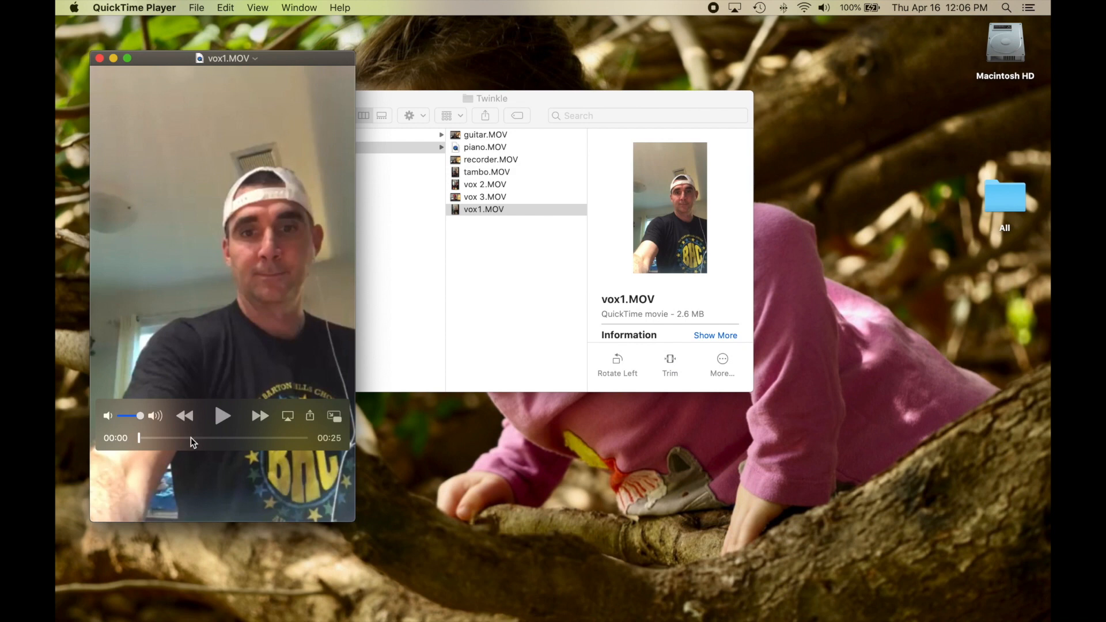
click(205, 437)
click(224, 416)
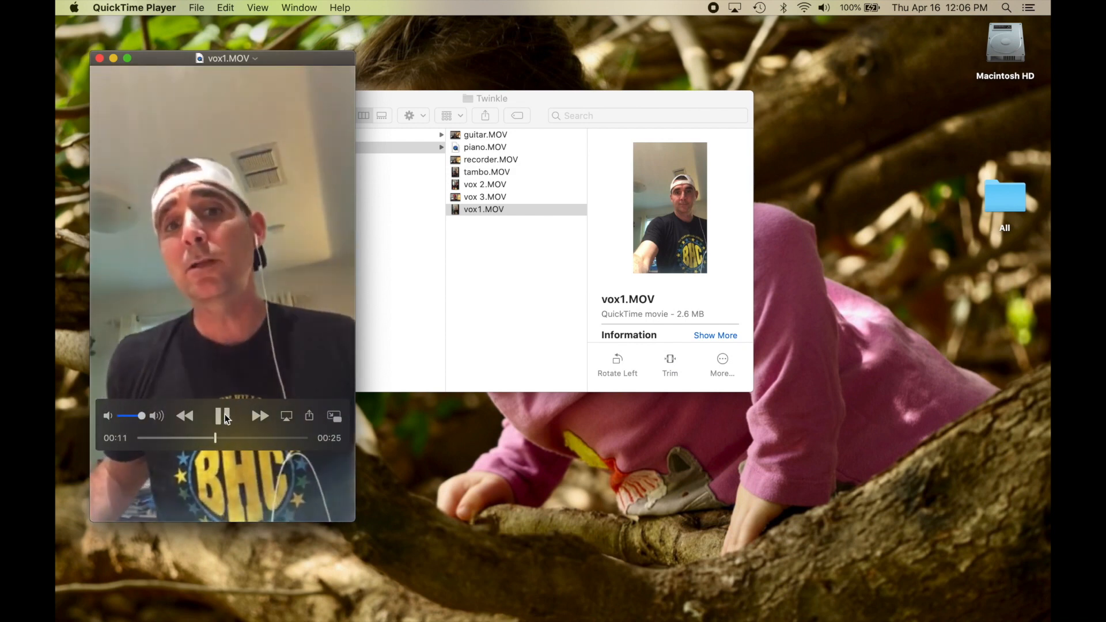
click(224, 416)
click(99, 58)
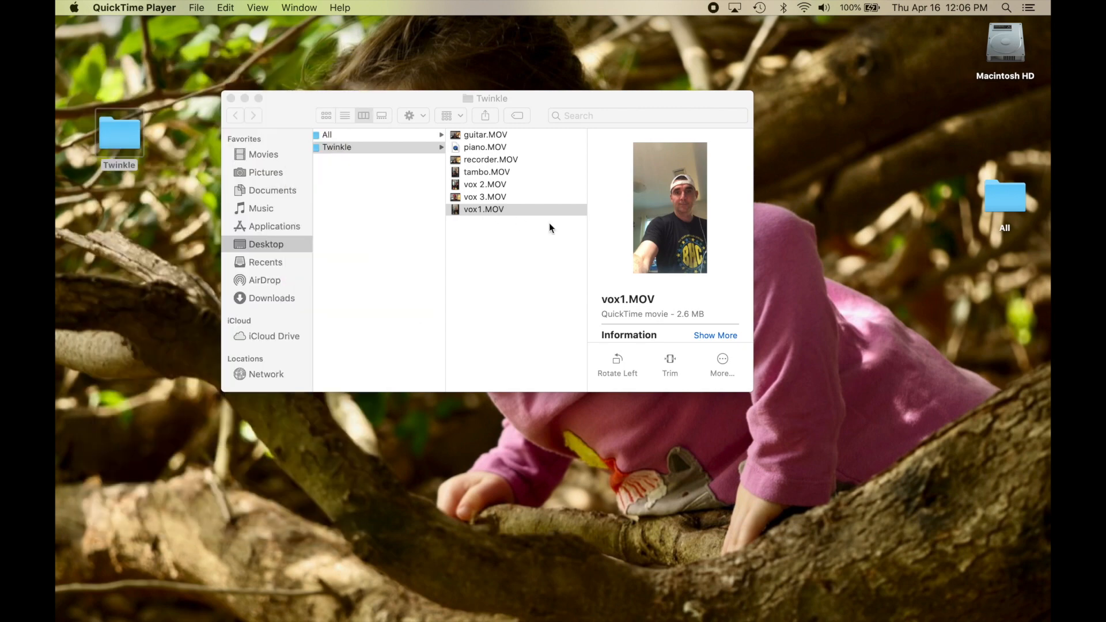
Step: Open vox 2.MOV, play a short part from near its middle, and close the clip
double_click(489, 184)
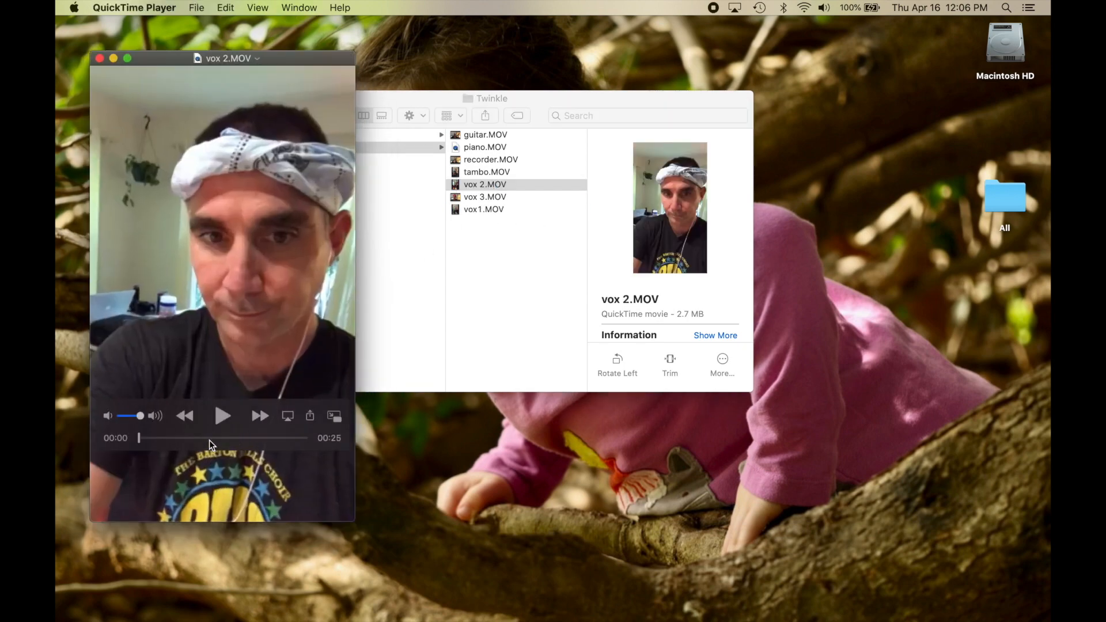
click(209, 438)
click(220, 416)
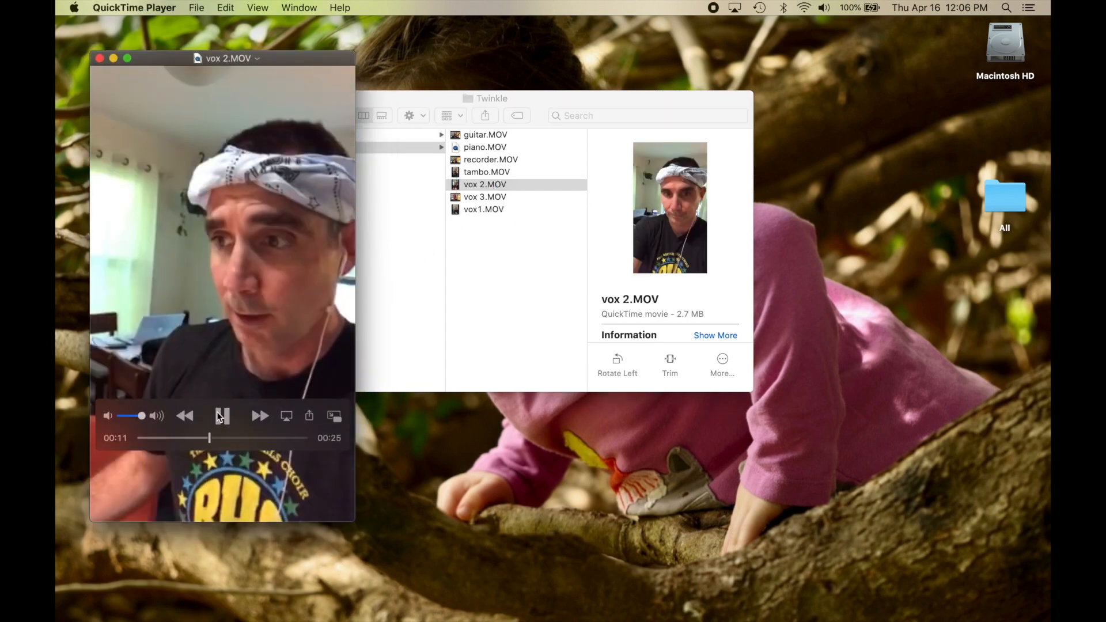
click(220, 416)
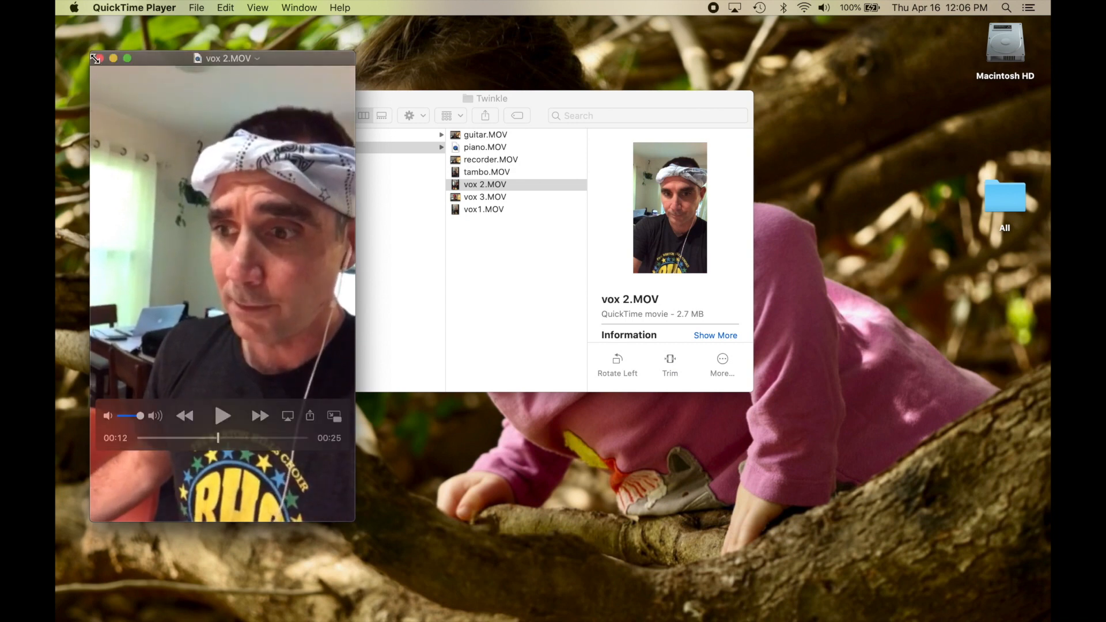
drag(90, 52, 103, 60)
click(115, 63)
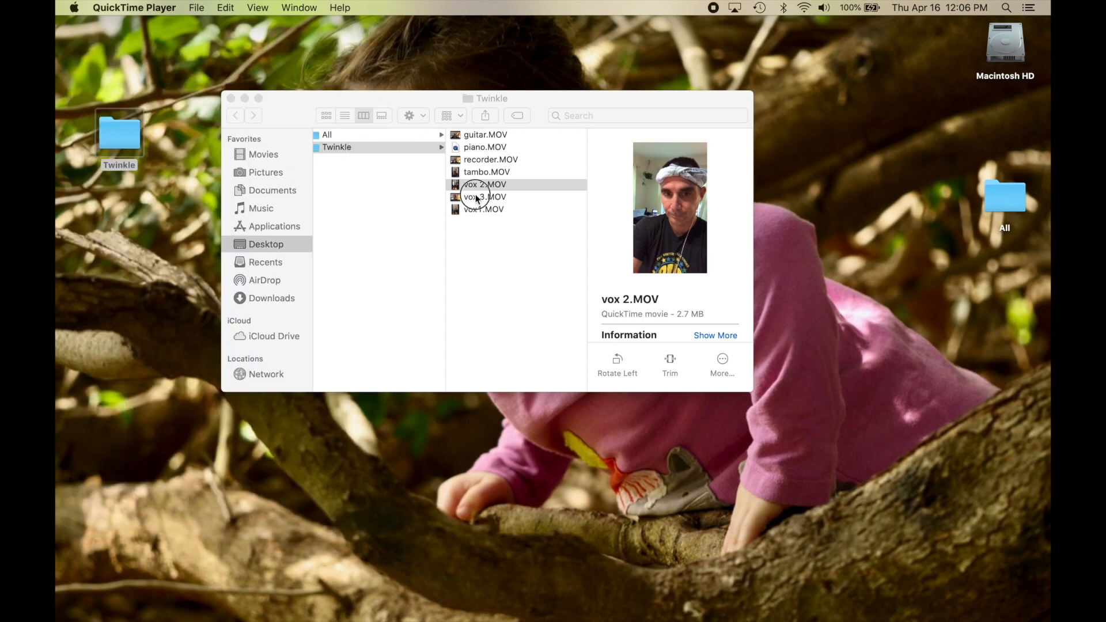
Step: Open vox 3.MOV, play a short part from just past its middle, and close the clip
click(476, 190)
double_click(476, 197)
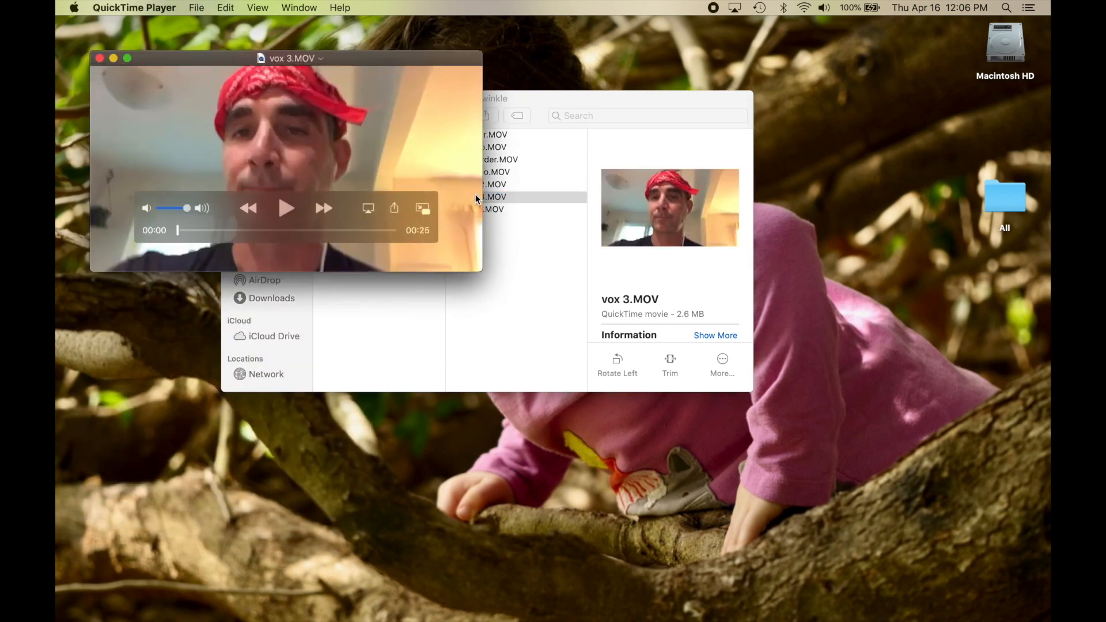
click(290, 229)
click(287, 208)
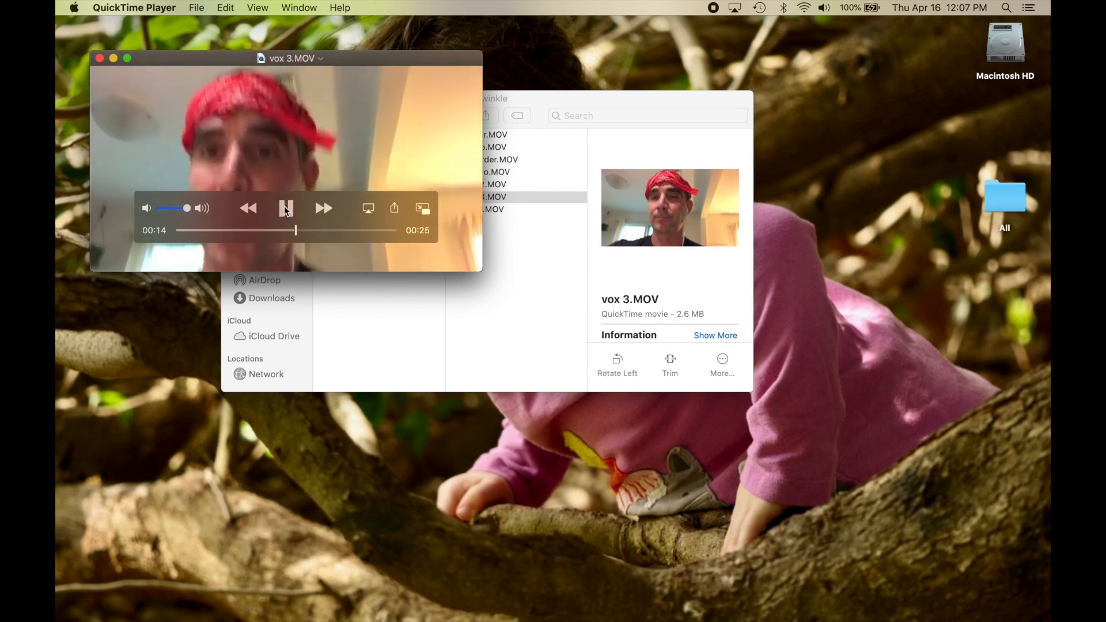
click(287, 208)
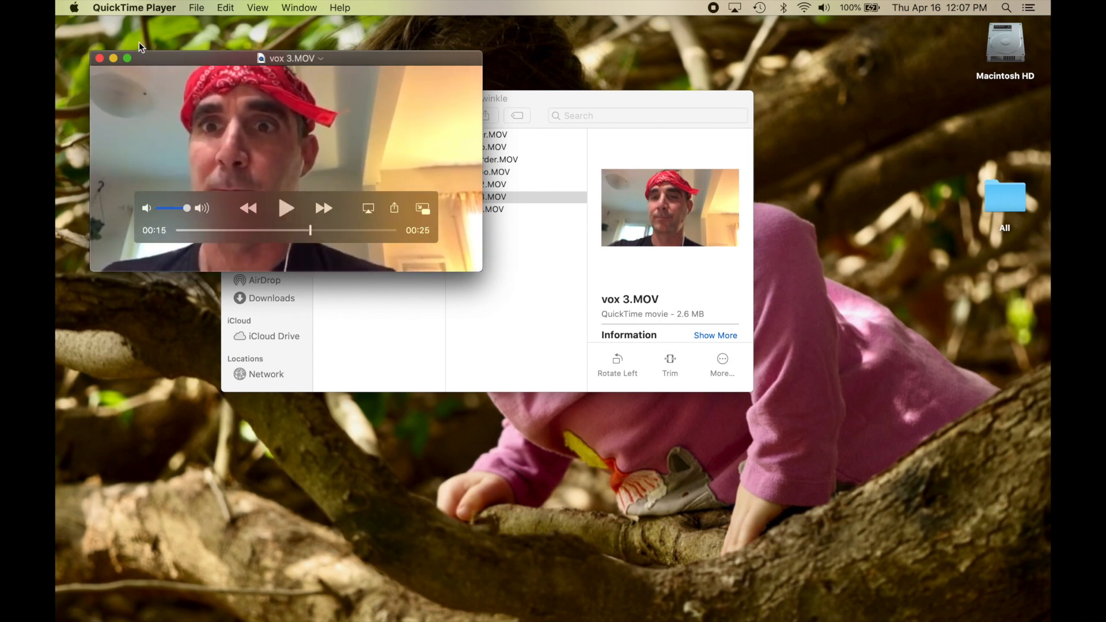
click(99, 58)
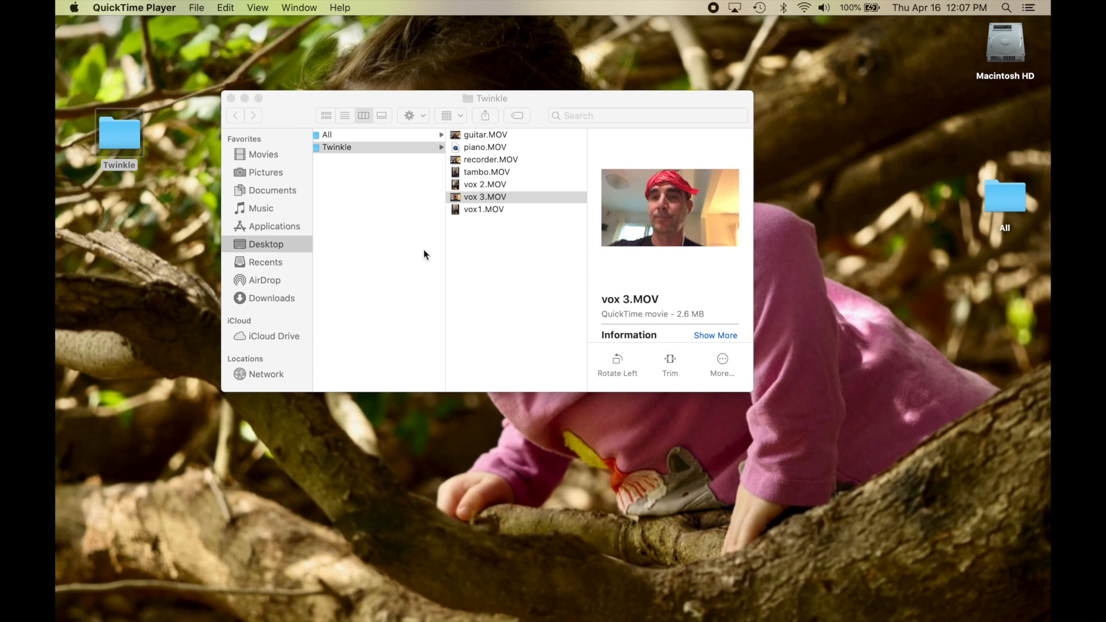
Step: Compare the previews of vox 2.MOV and vox 3.MOV in the Twinkle folder
click(486, 184)
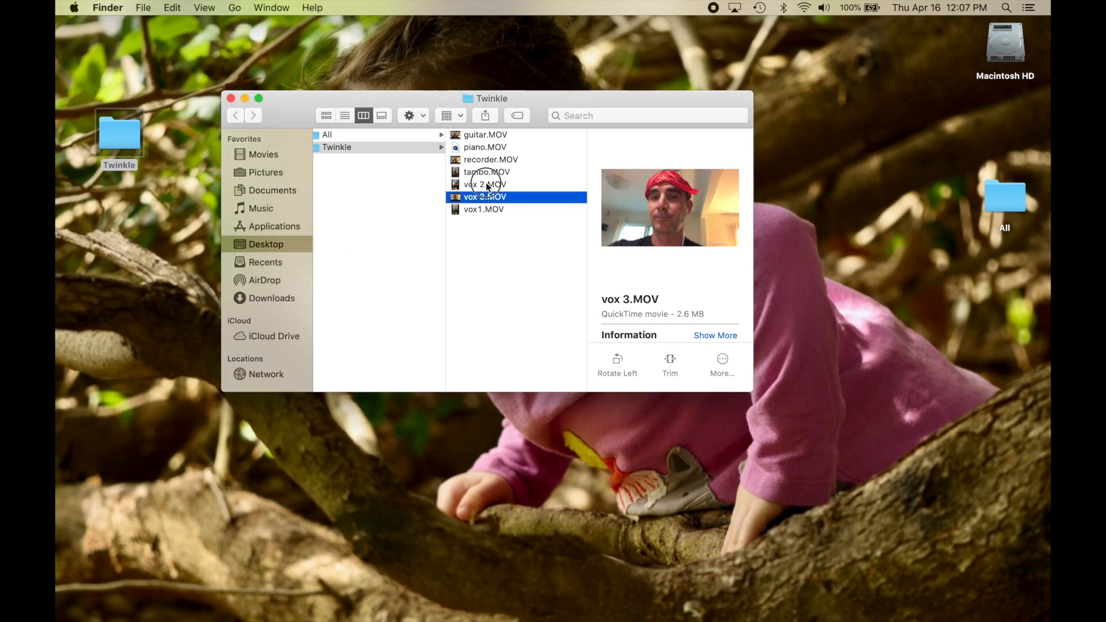
click(487, 184)
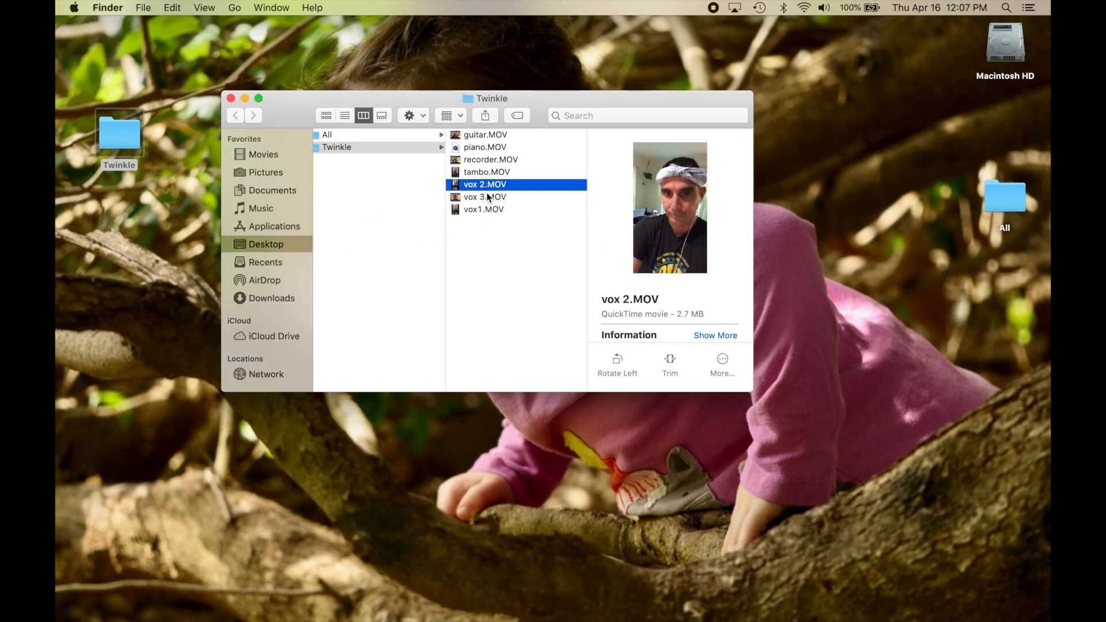
click(487, 196)
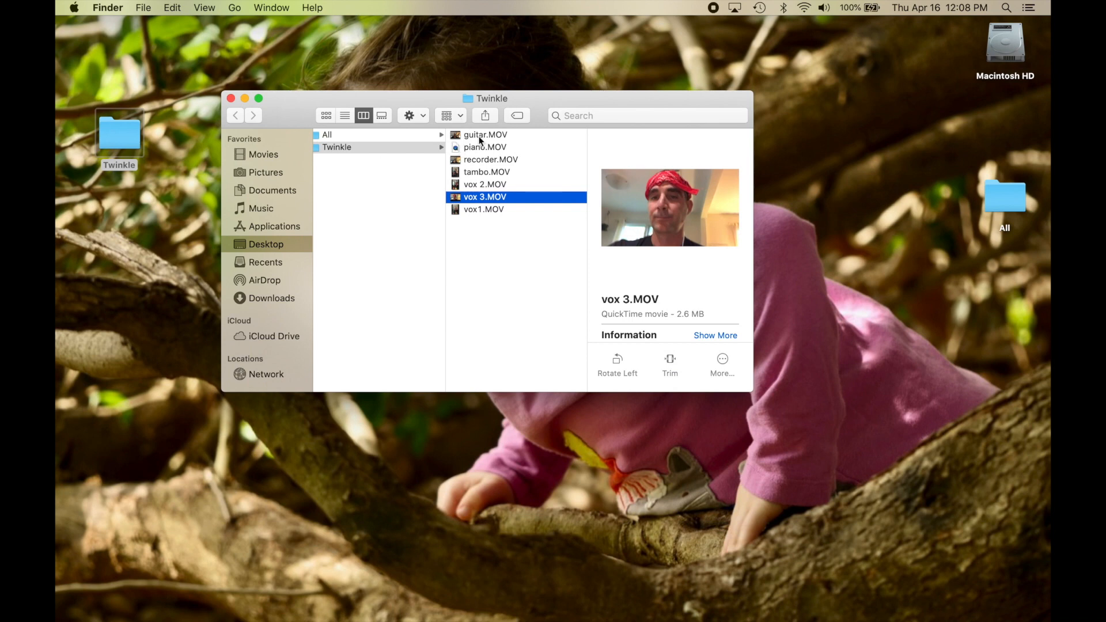
Step: Close the Twinkle folder and launch Final Cut Pro without opening an existing library
click(230, 98)
click(298, 247)
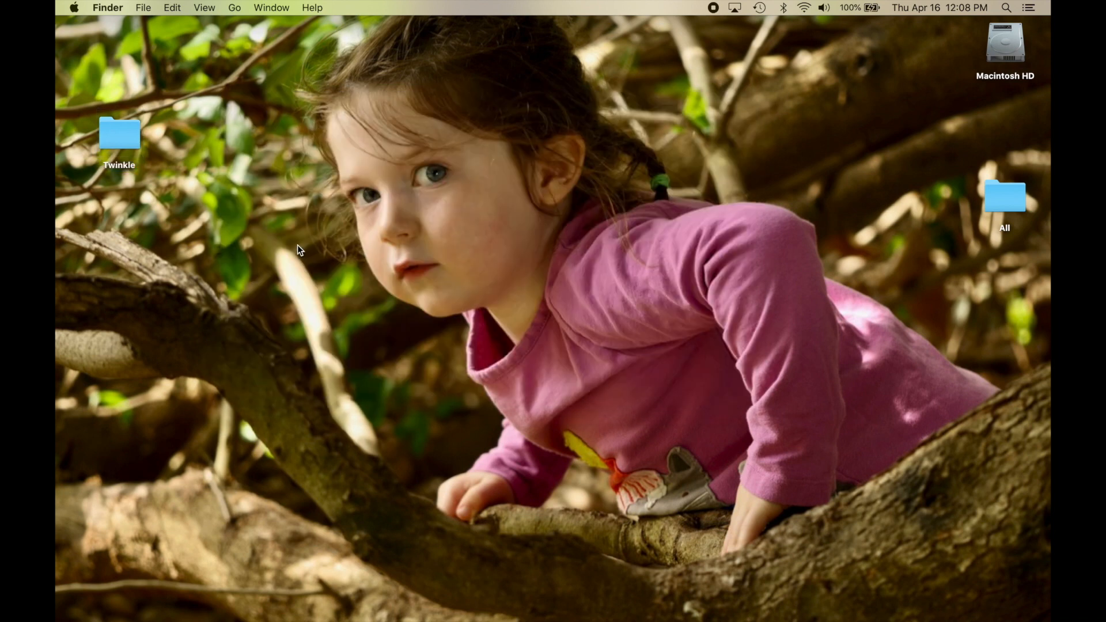
mouse_move(410, 610)
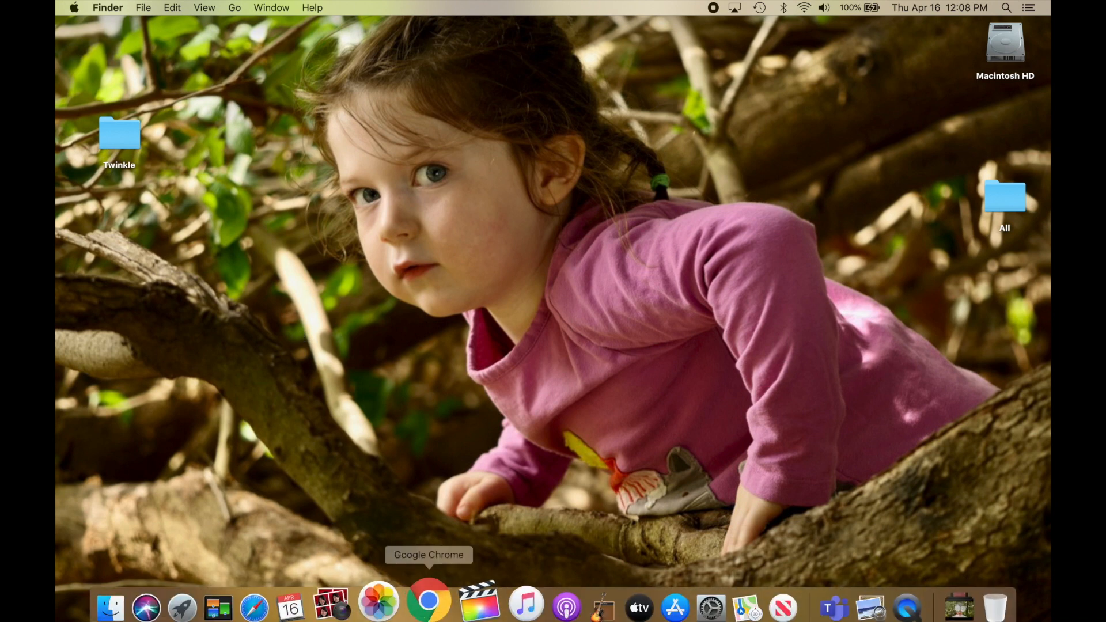
click(463, 595)
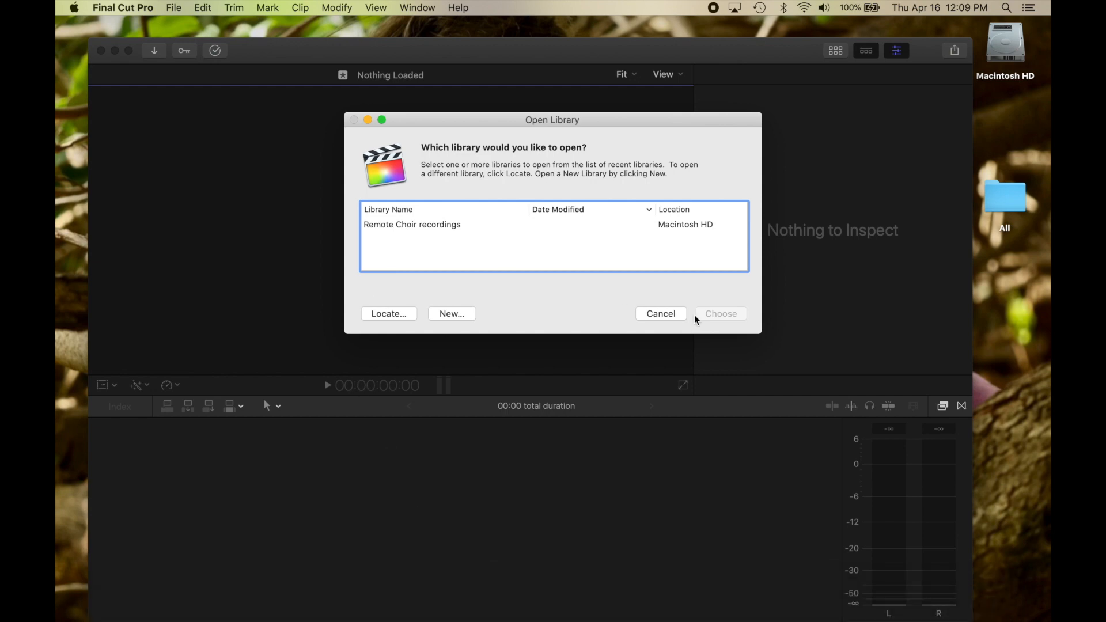
click(662, 312)
click(459, 54)
drag(458, 54, 490, 54)
Step: Create a new library named "Remore recordings" in the Movies folder
click(174, 7)
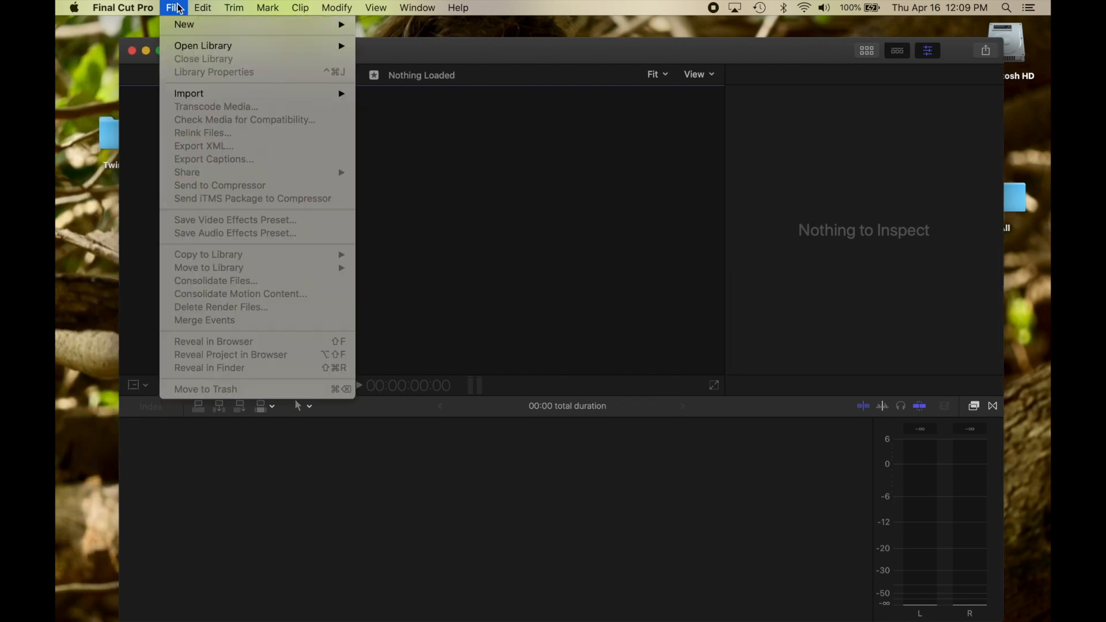
click(549, 45)
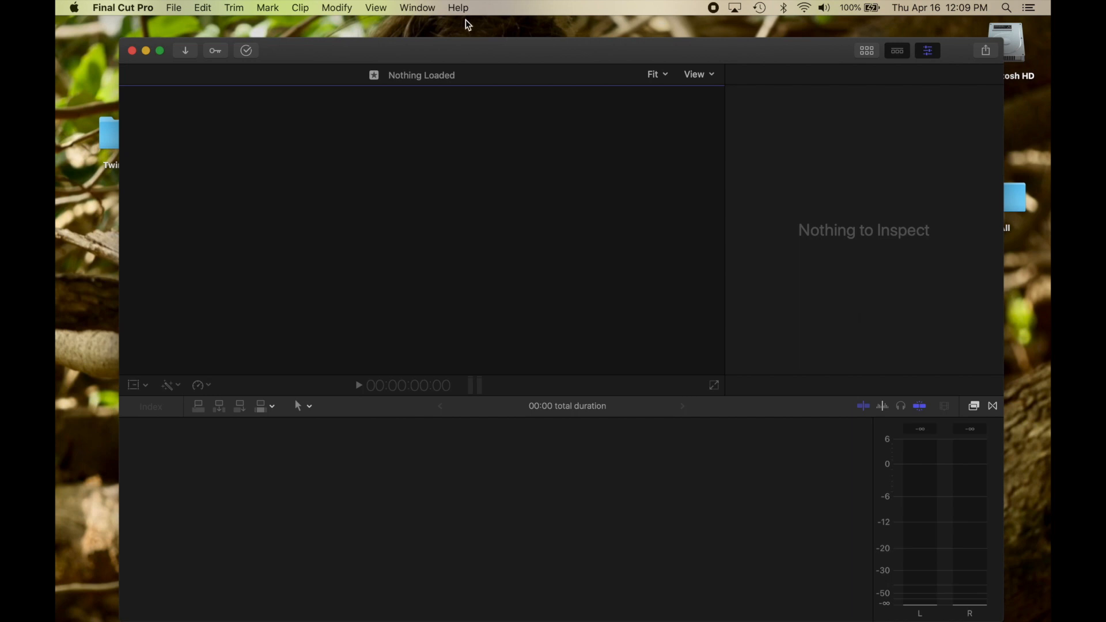
click(171, 8)
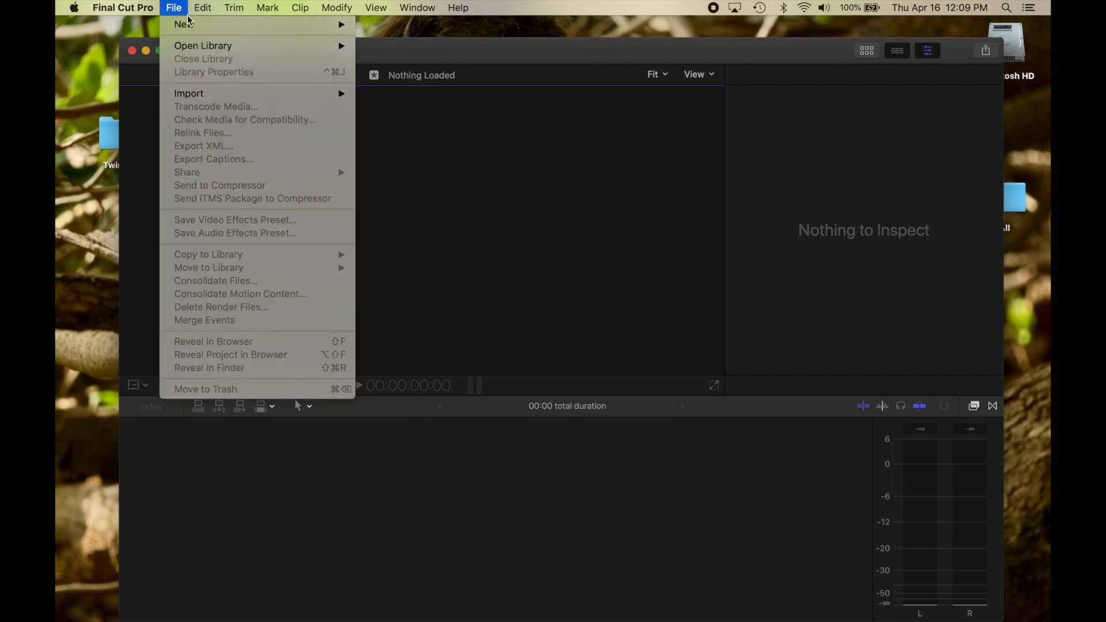
mouse_move(193, 25)
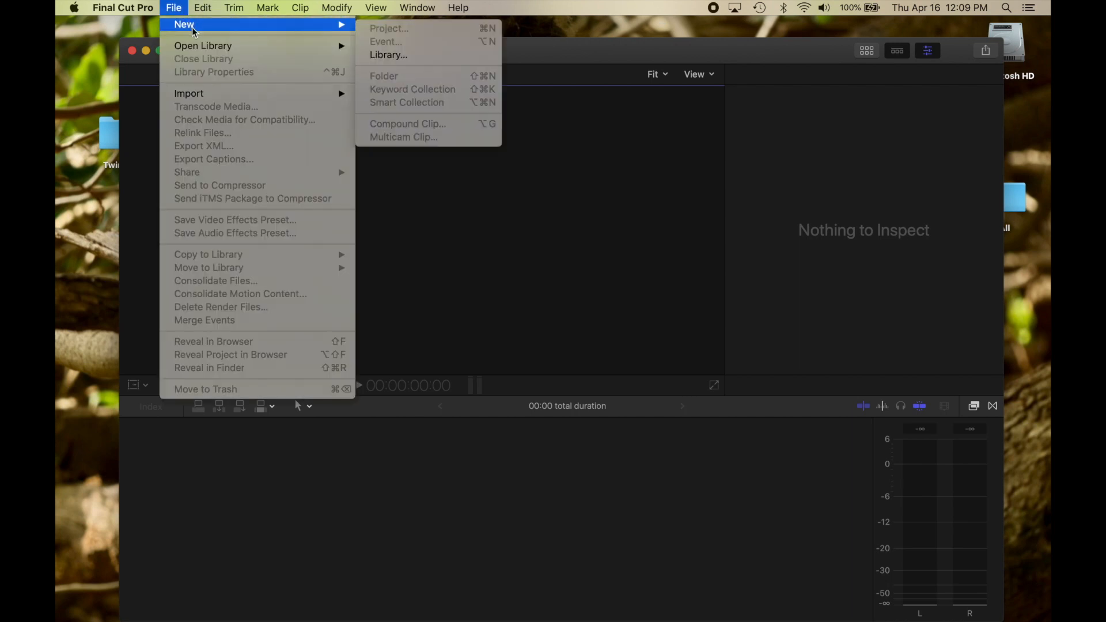
click(395, 56)
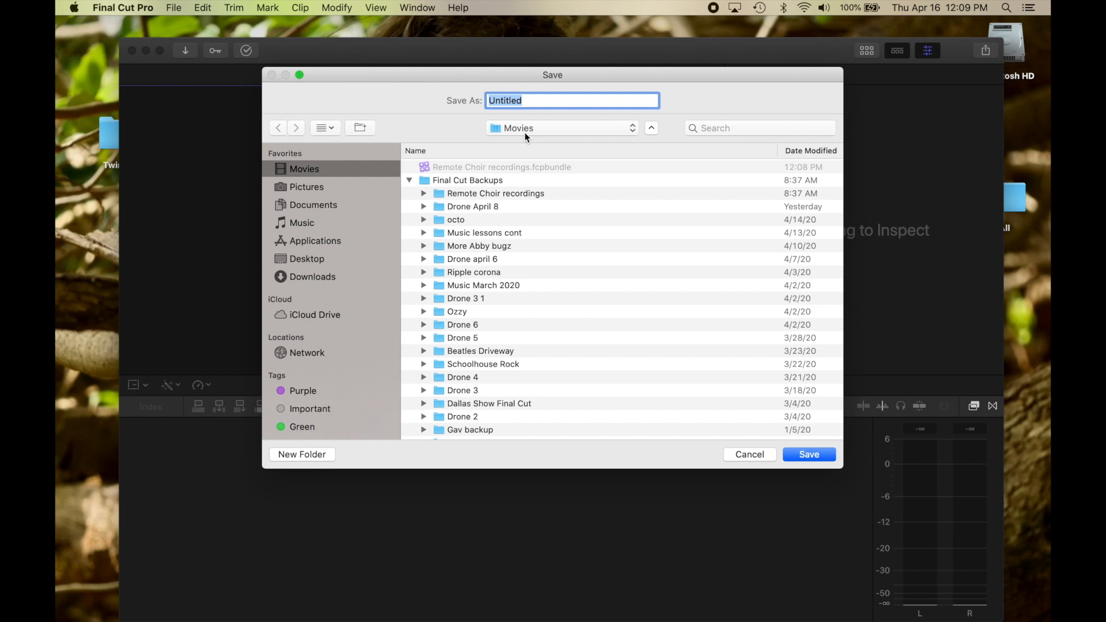
text(Remore recordings)
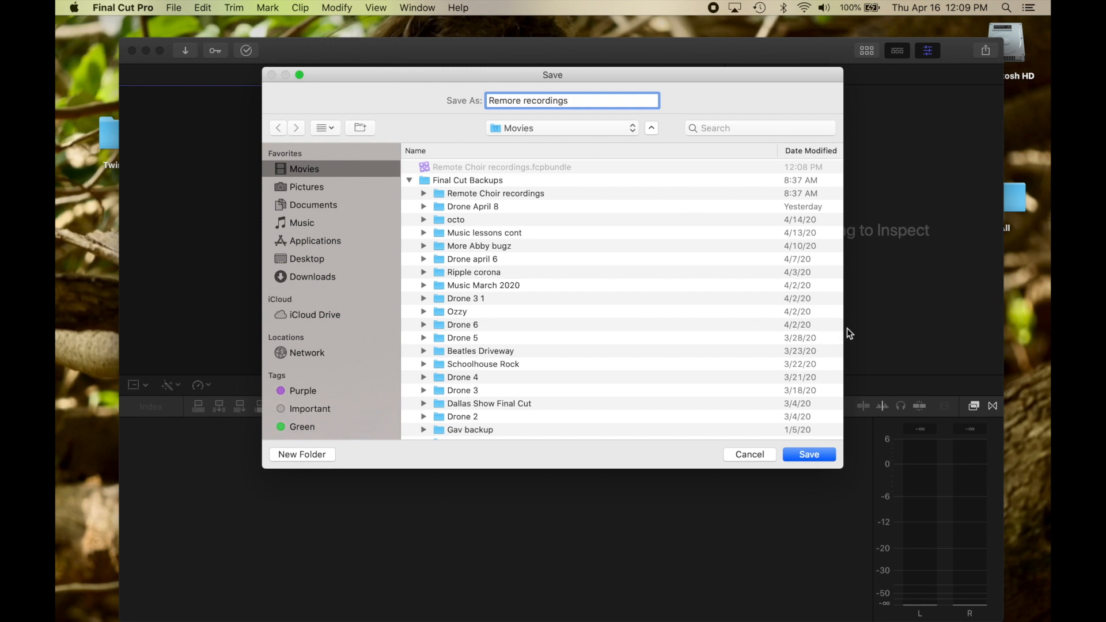
click(808, 453)
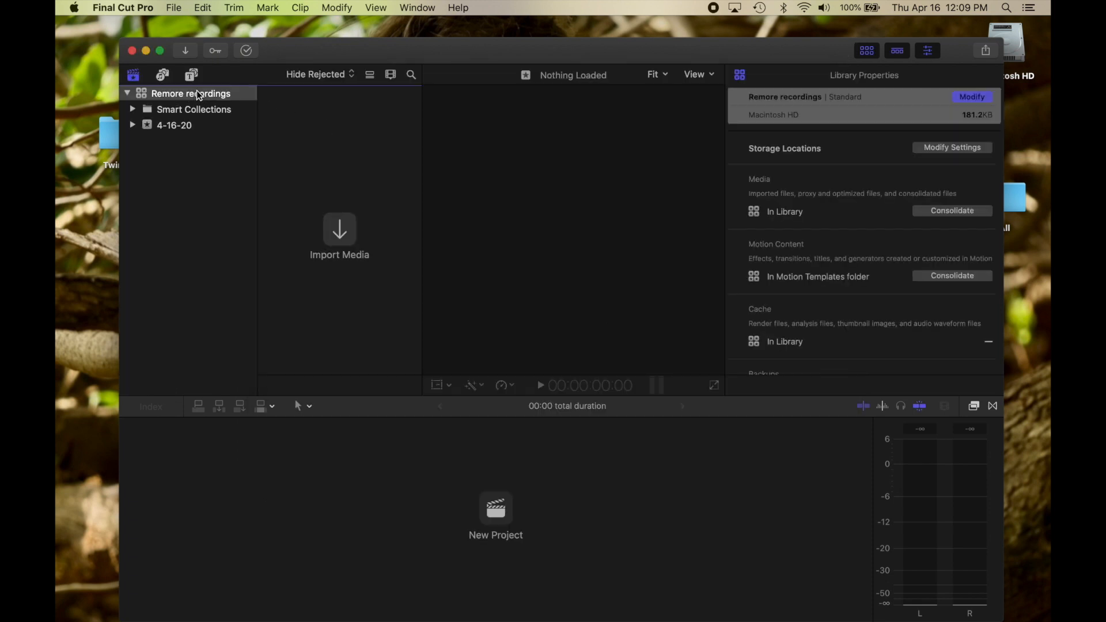
Step: Correct the spelling of the new library's name to "Remote recordings"
click(176, 95)
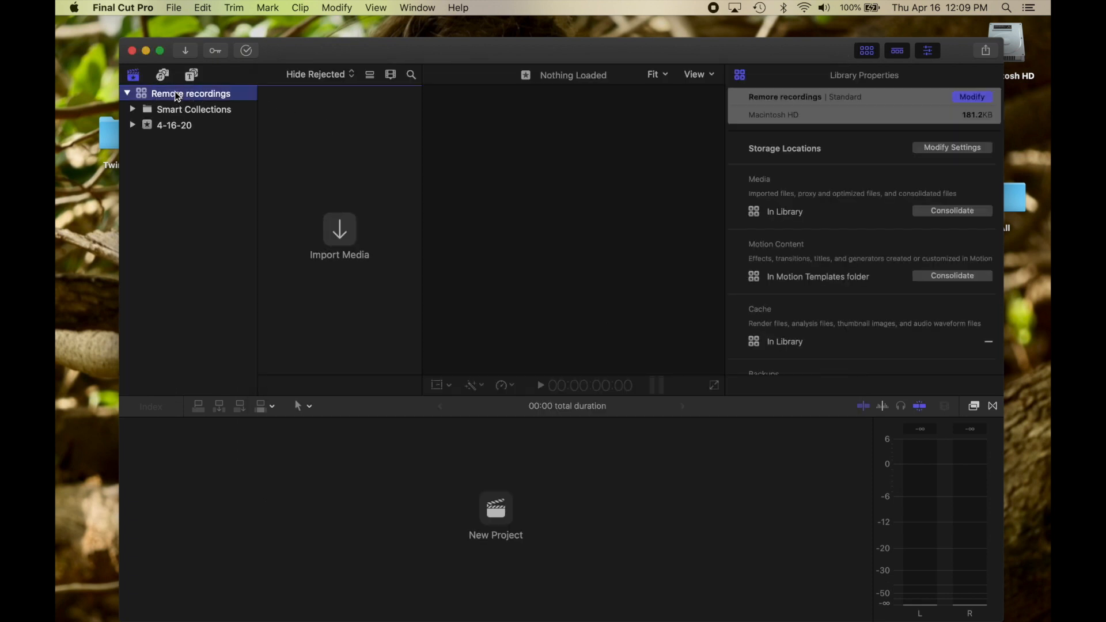
click(176, 93)
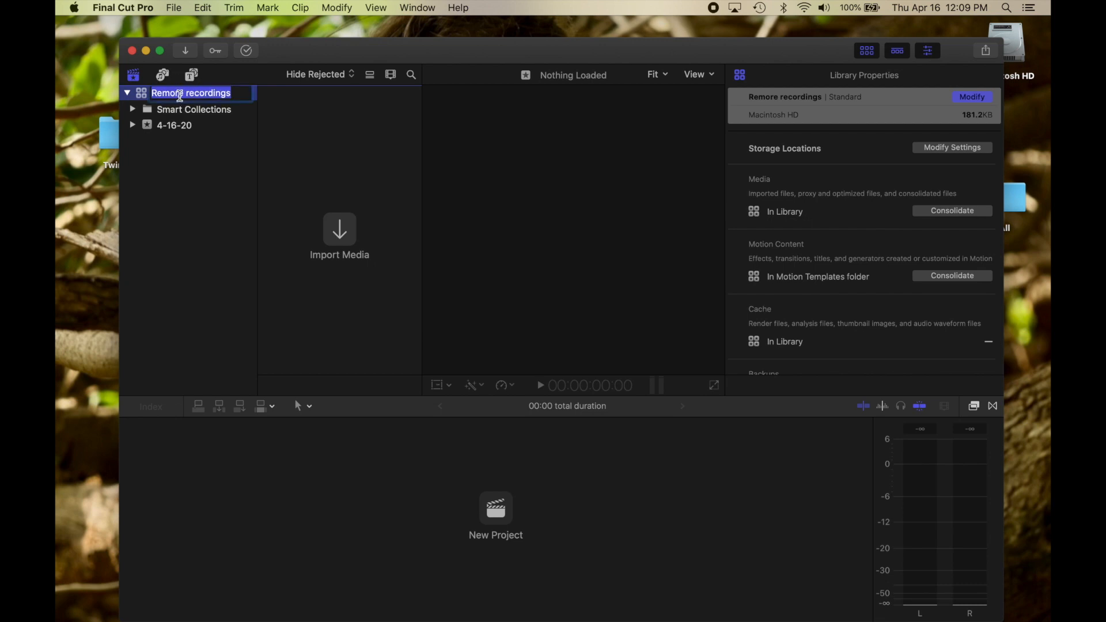
click(178, 94)
key(BackSpace)
text(t)
click(192, 211)
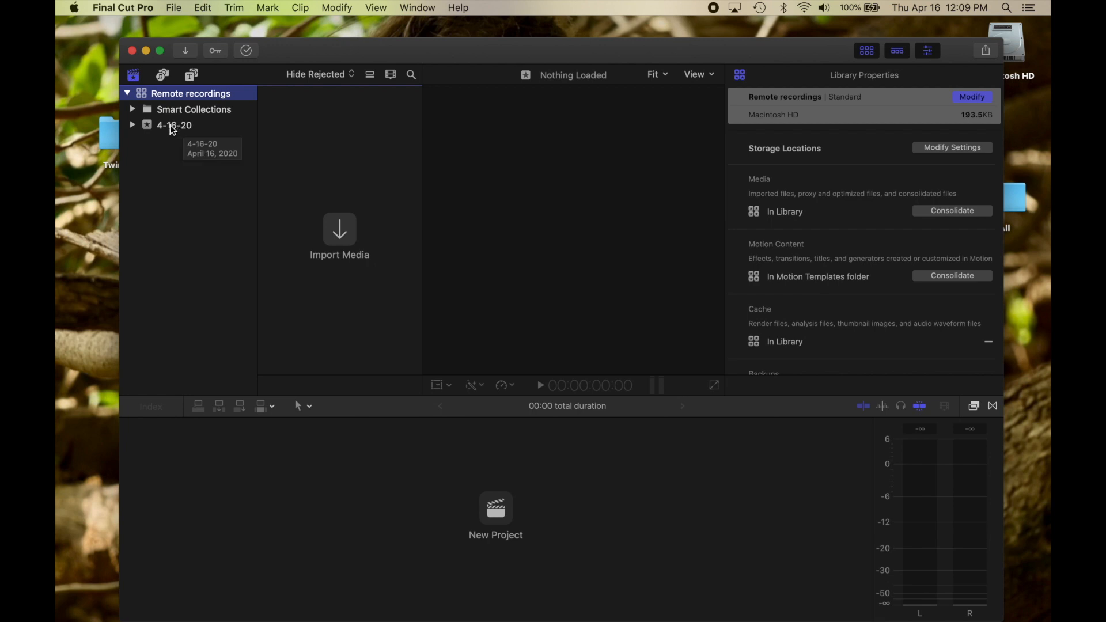
Step: Rename the 4-16-20 event in the Remote recordings library as Twinkle
click(174, 8)
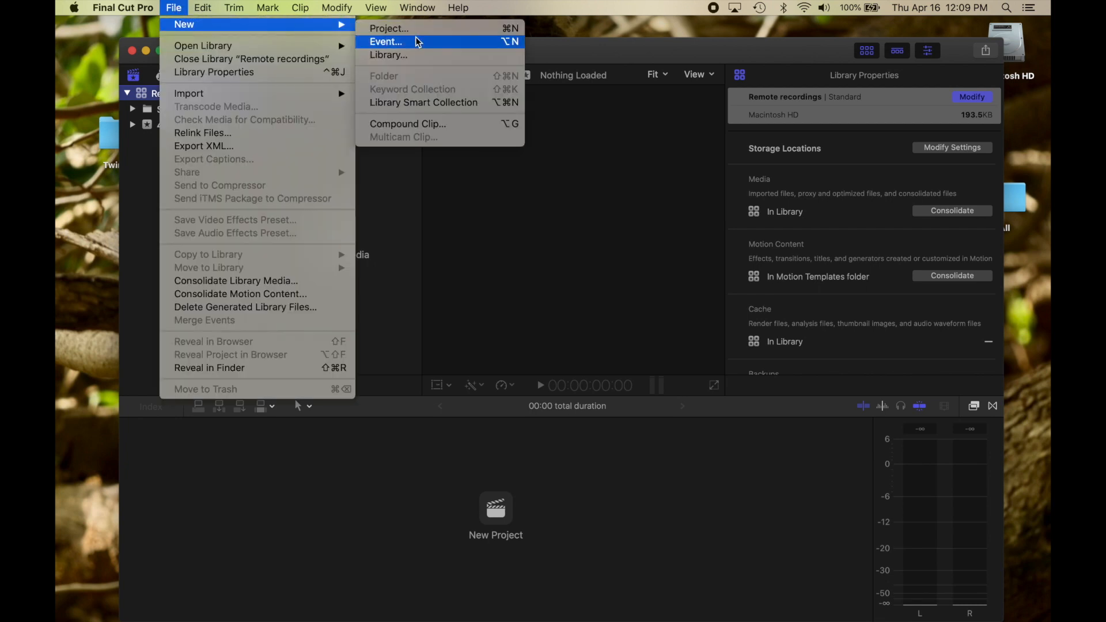
click(136, 201)
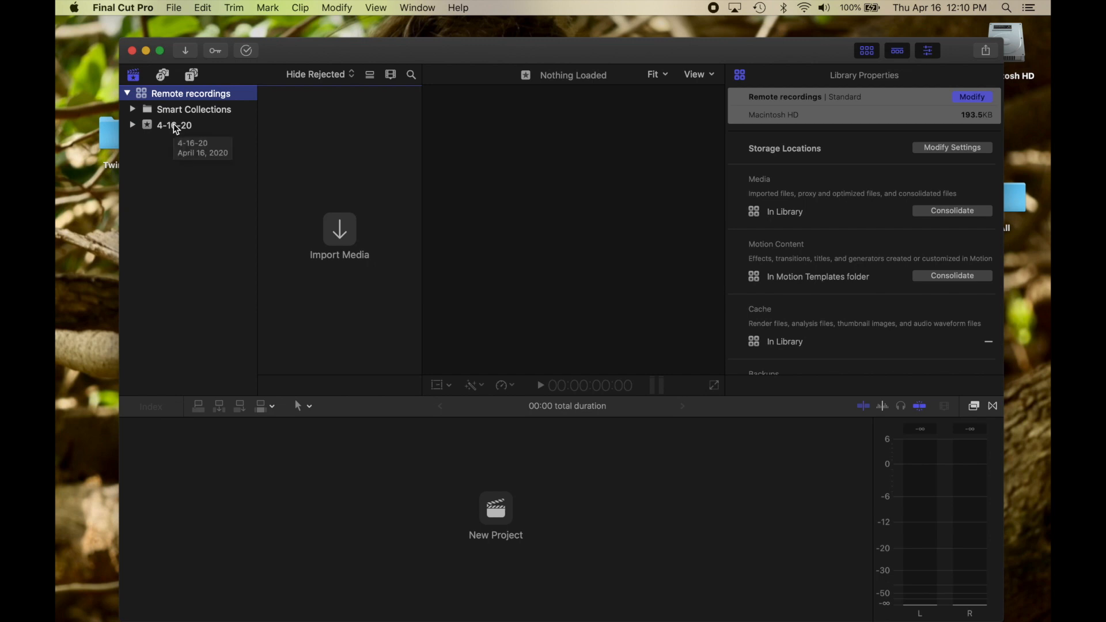
click(174, 124)
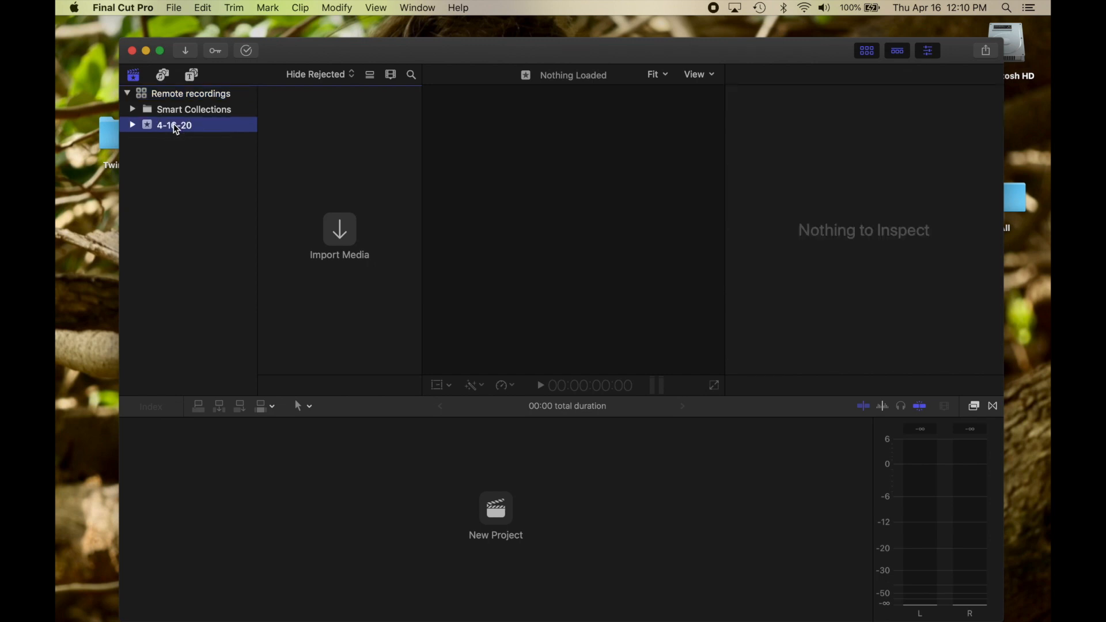
click(174, 124)
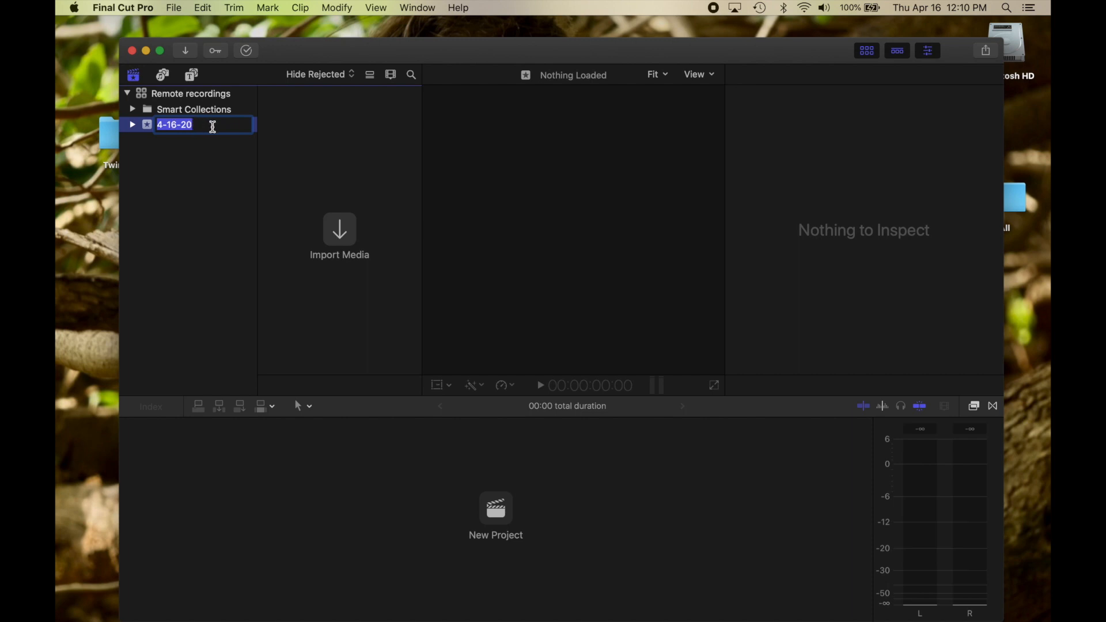
text(Twinkle)
key(Return)
Step: Import all seven clips, guitar.MOV through vox1.MOV, from the desktop's Twinkle folder into the Twinkle event
drag(335, 47, 399, 41)
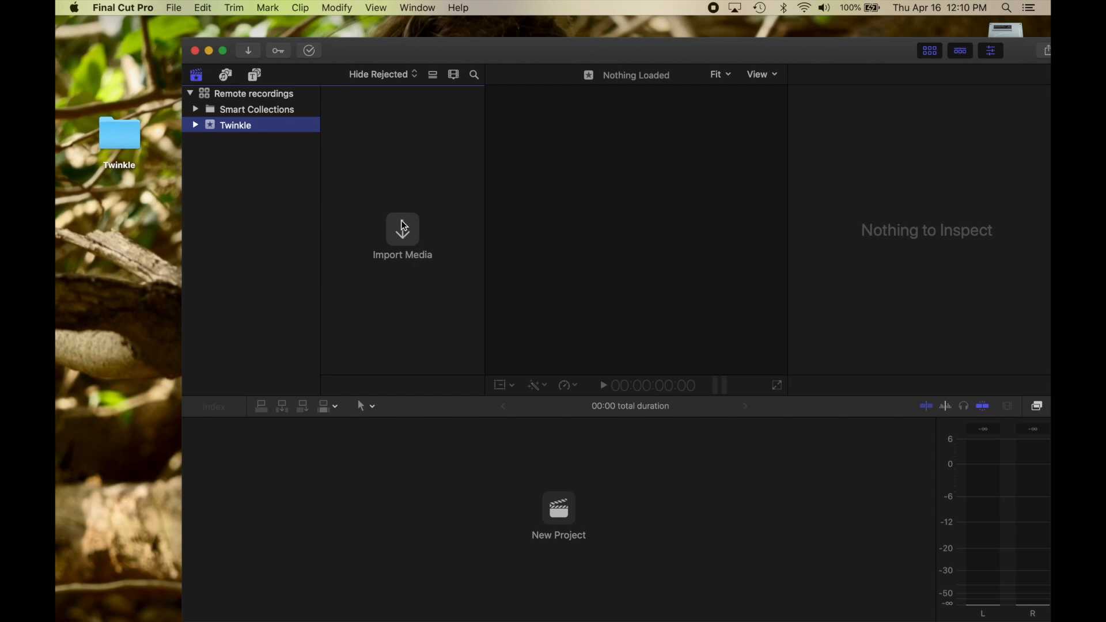
double_click(120, 135)
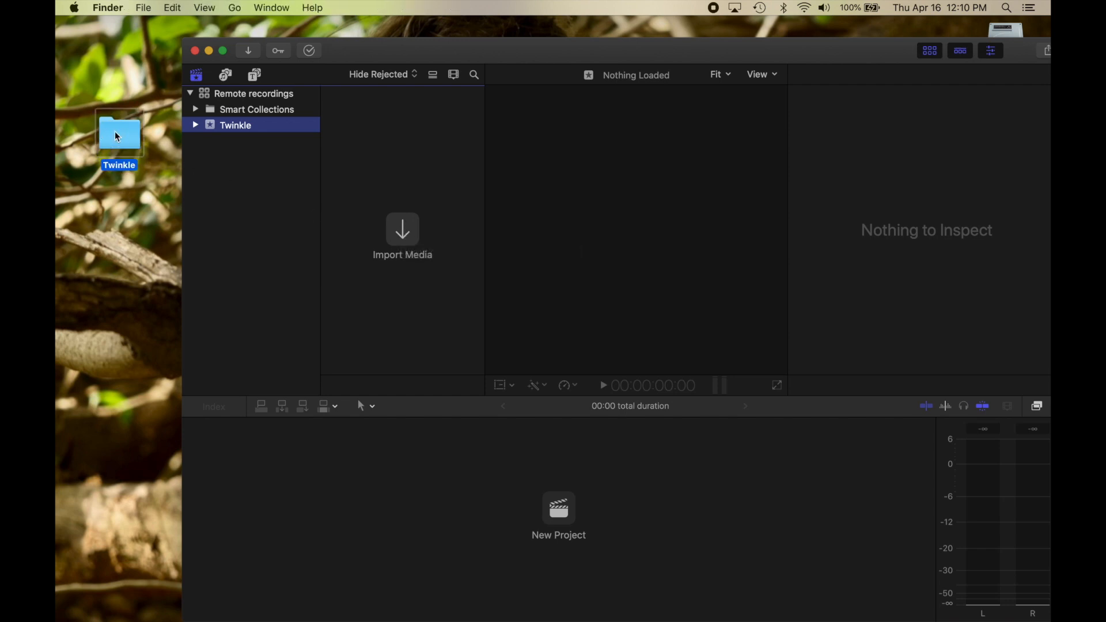
drag(415, 101, 711, 93)
click(784, 128)
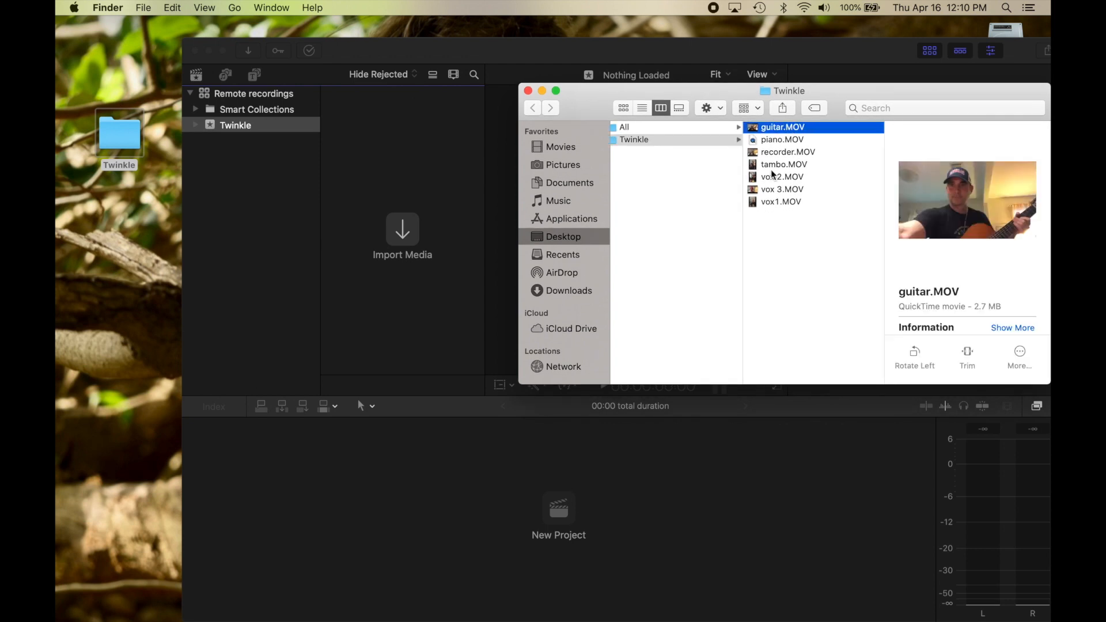
shift+click(770, 202)
drag(781, 143, 419, 208)
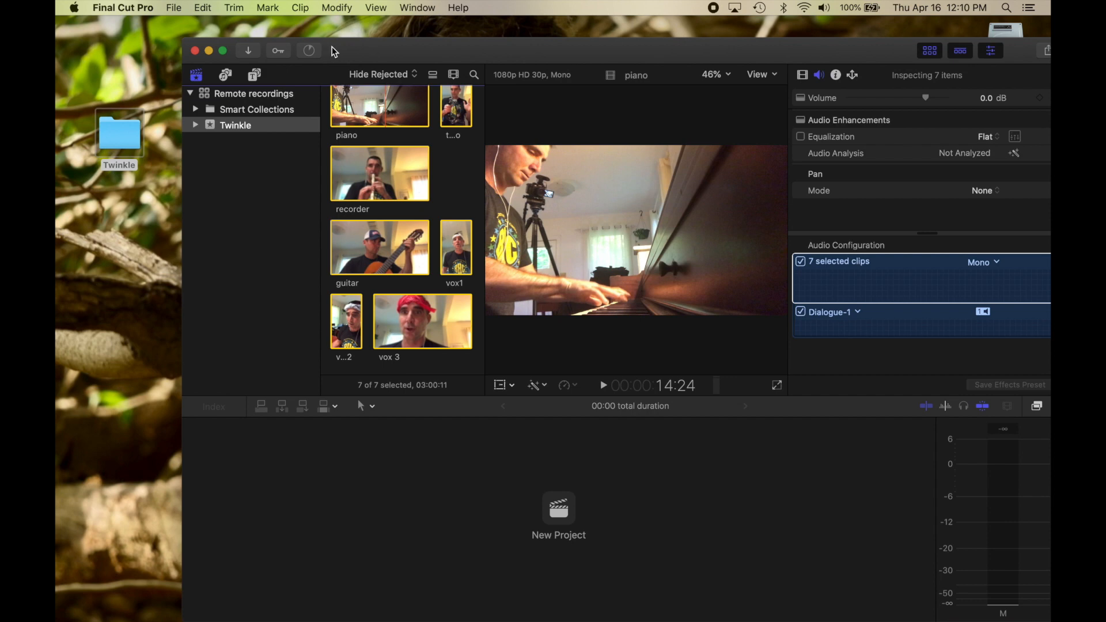
Step: Check the progress of transcoding and analysis in the background tasks, and close the overview once they are idle
click(316, 50)
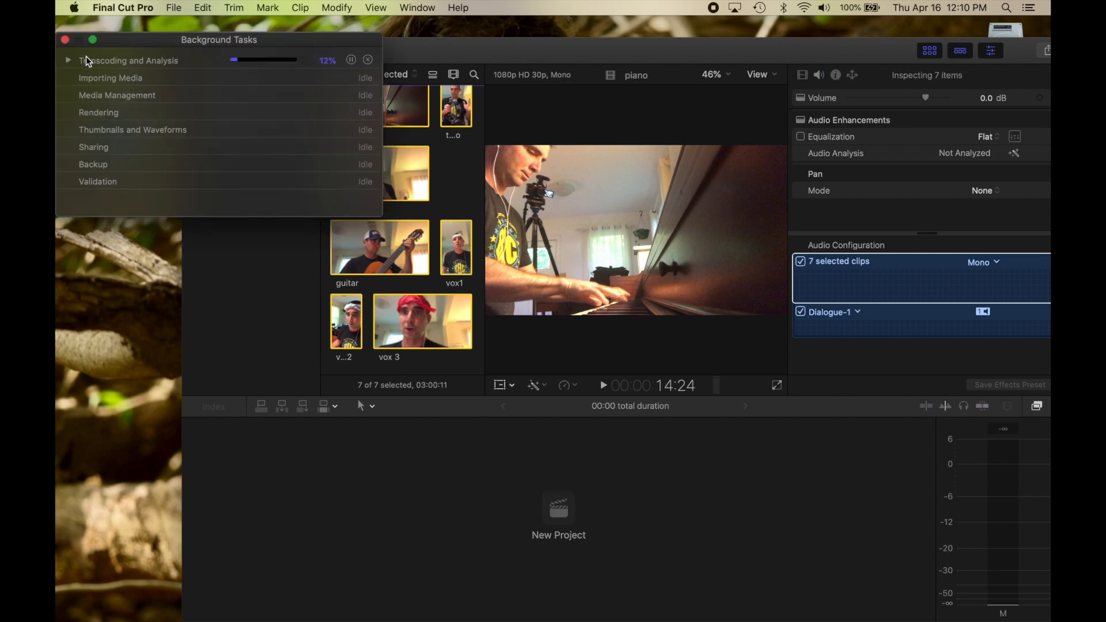
click(69, 62)
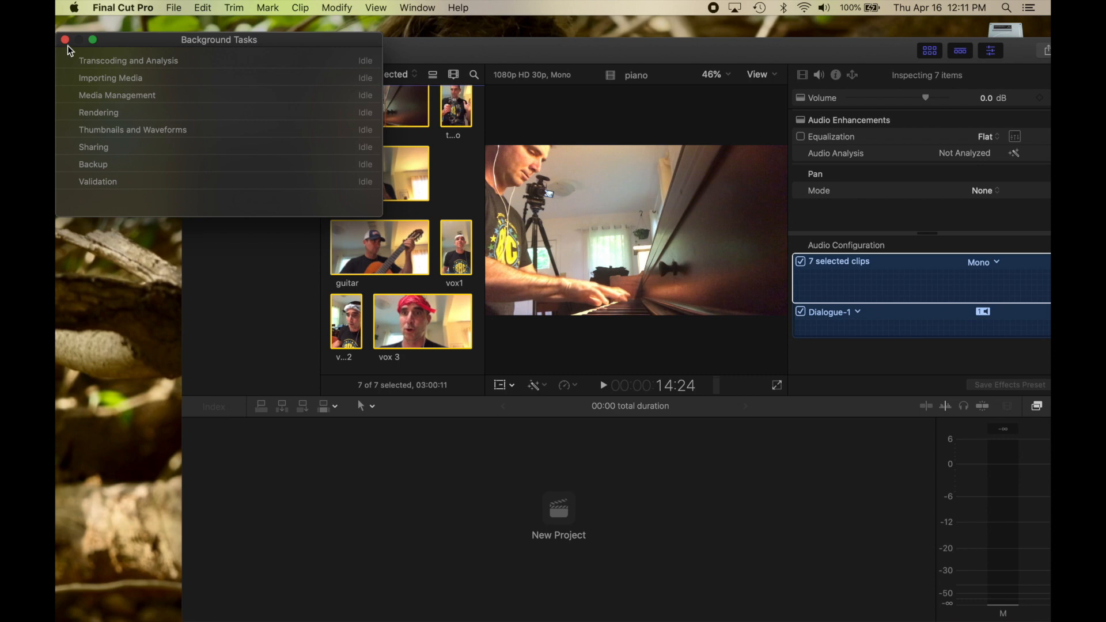
click(65, 39)
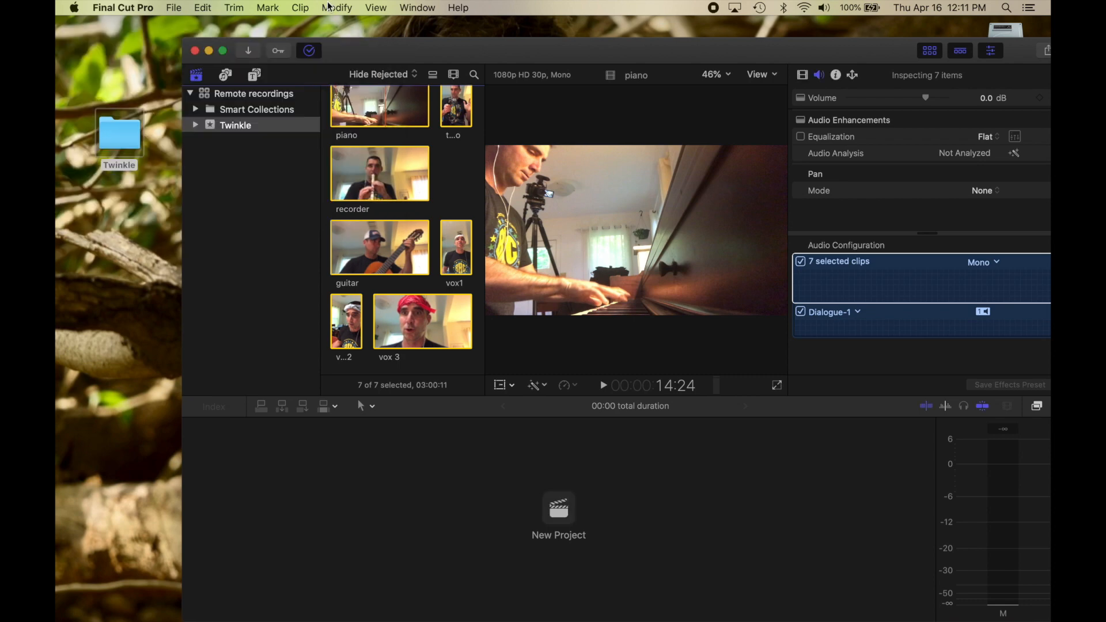
Step: Bring the whole editing window into view and review the seven clips' transcoding options, cancelling without transcoding
drag(434, 44, 372, 34)
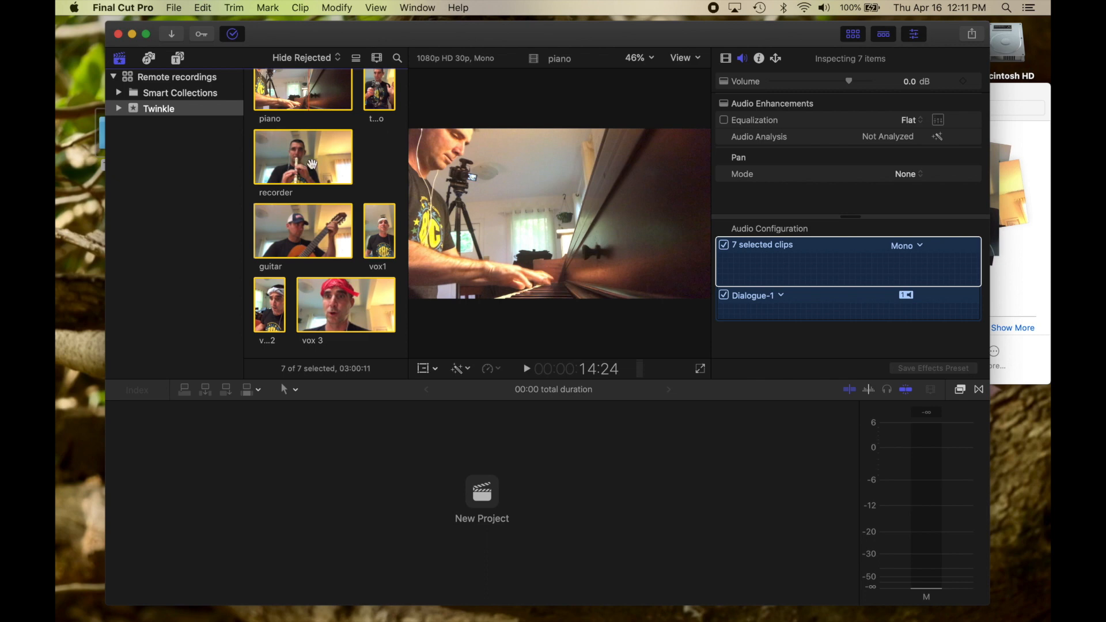
right_click(312, 164)
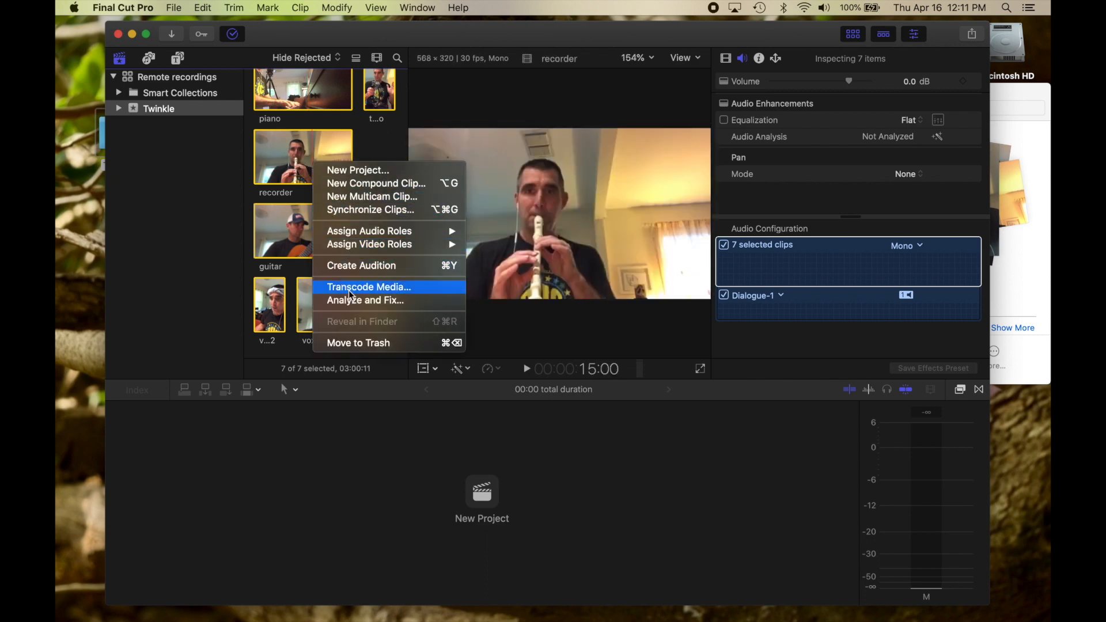
click(365, 287)
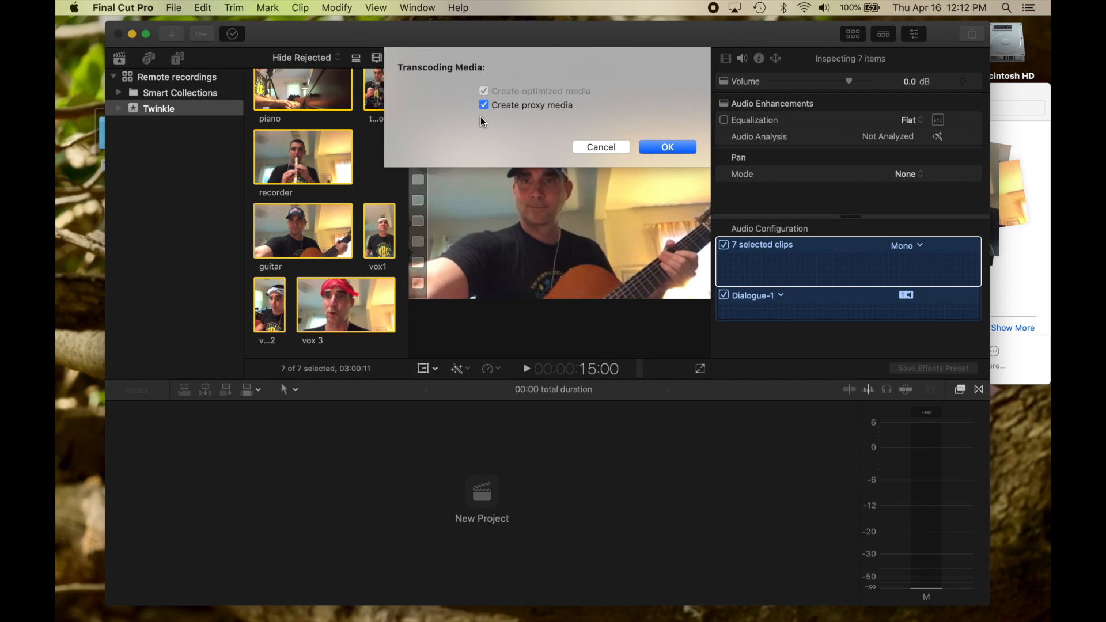
click(602, 147)
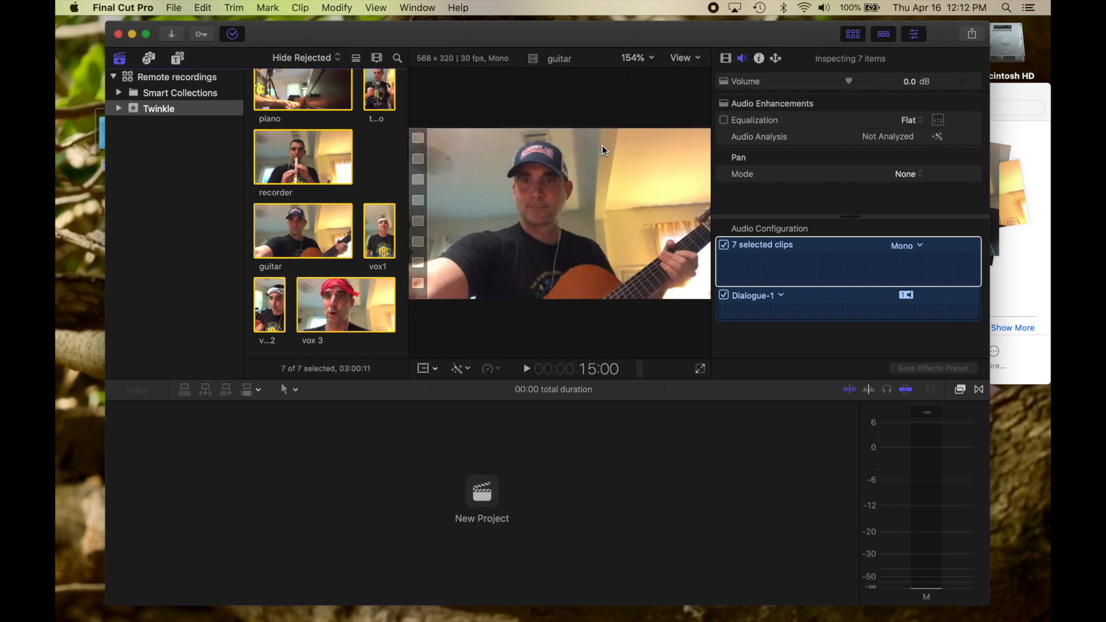
Step: Hide the clip browser and bring it back into view
click(852, 36)
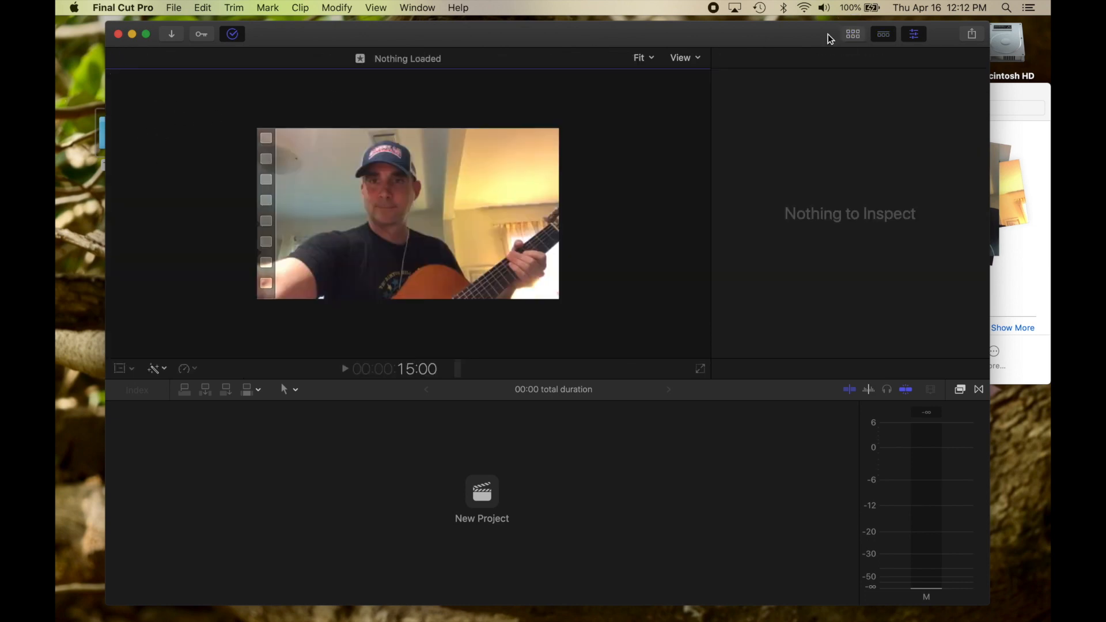
click(857, 38)
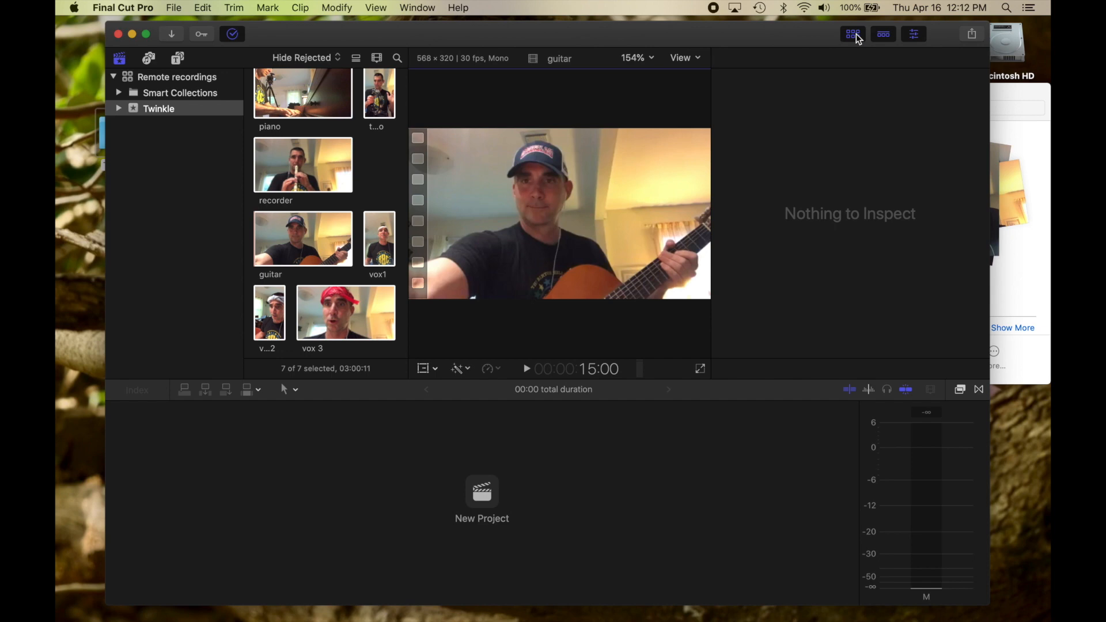
click(853, 35)
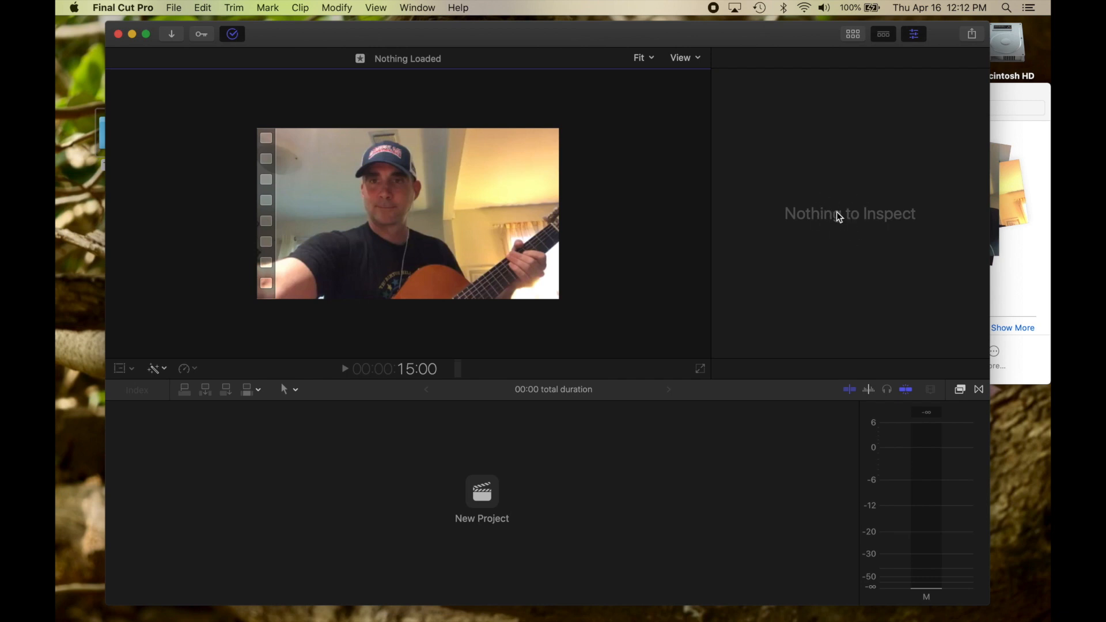
click(854, 35)
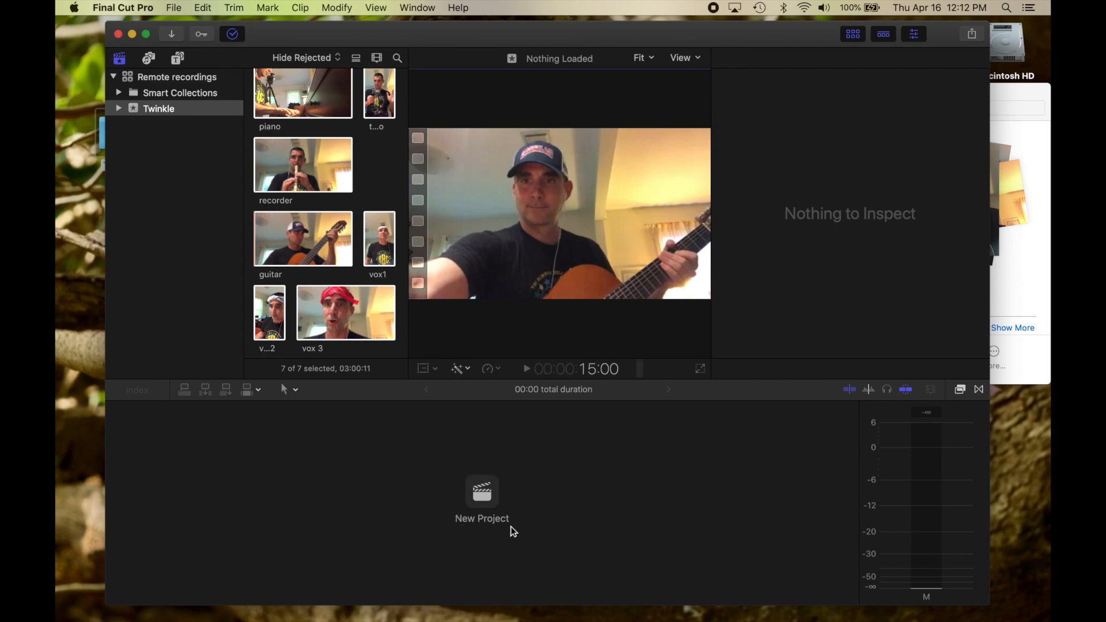
Step: Create a new project named Twinkle in the Twinkle event, keeping the automatic video settings and the 00:00:00:00 starting timecode
click(317, 230)
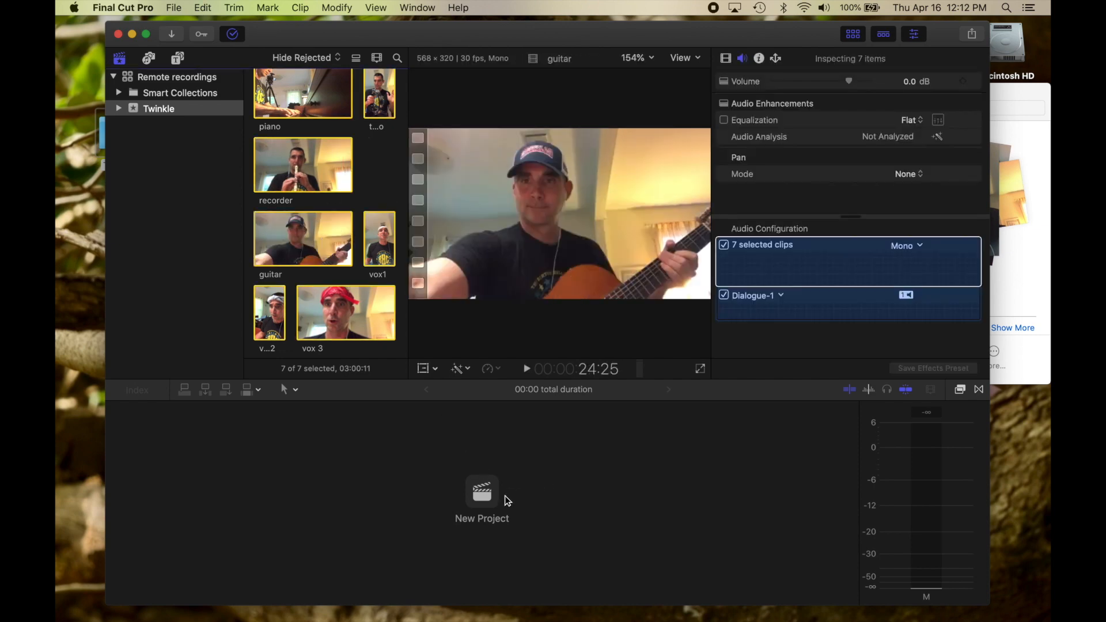
click(378, 171)
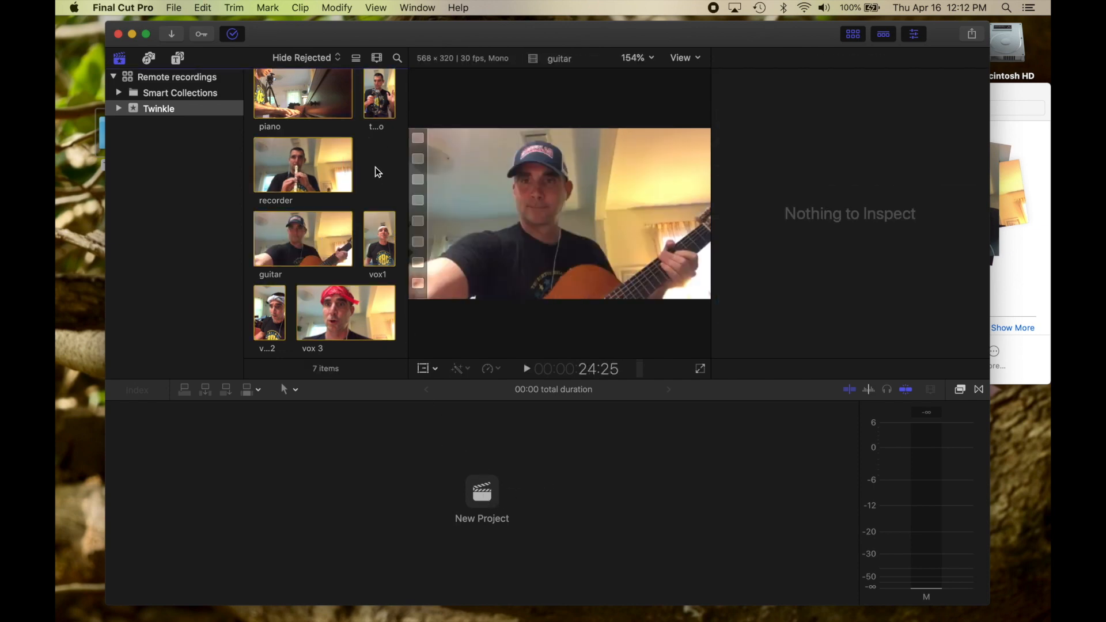
click(484, 494)
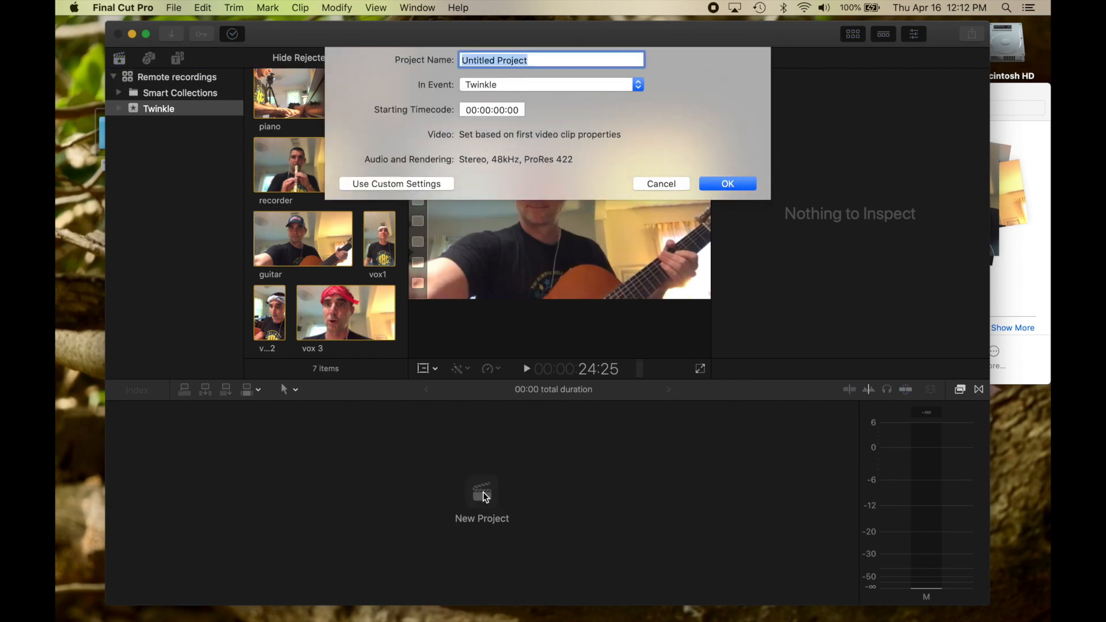
text(Twinkle)
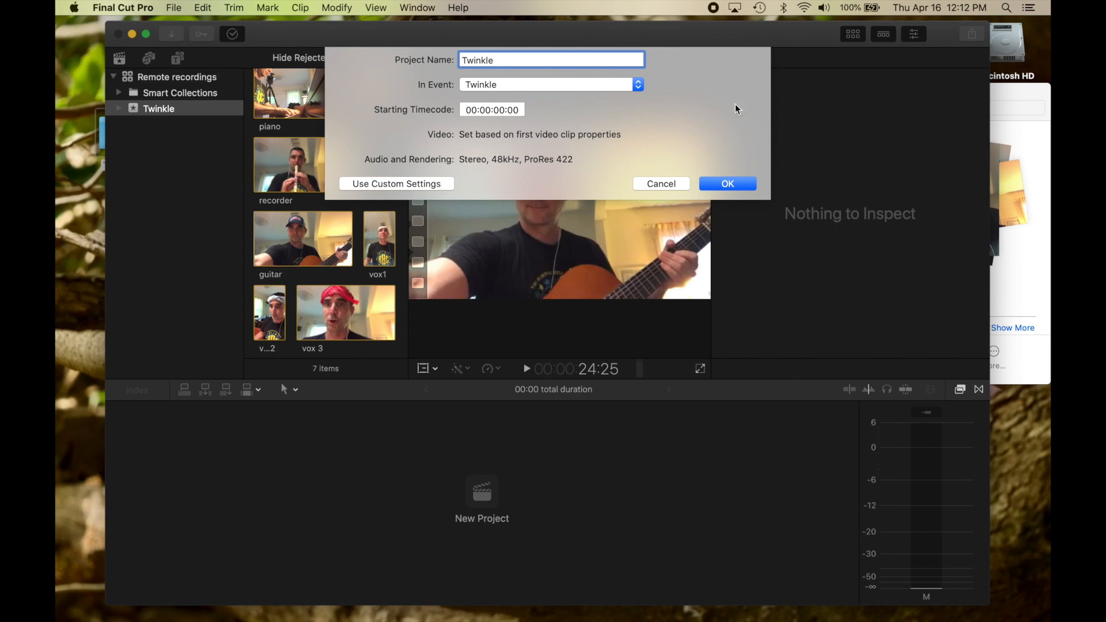
click(740, 183)
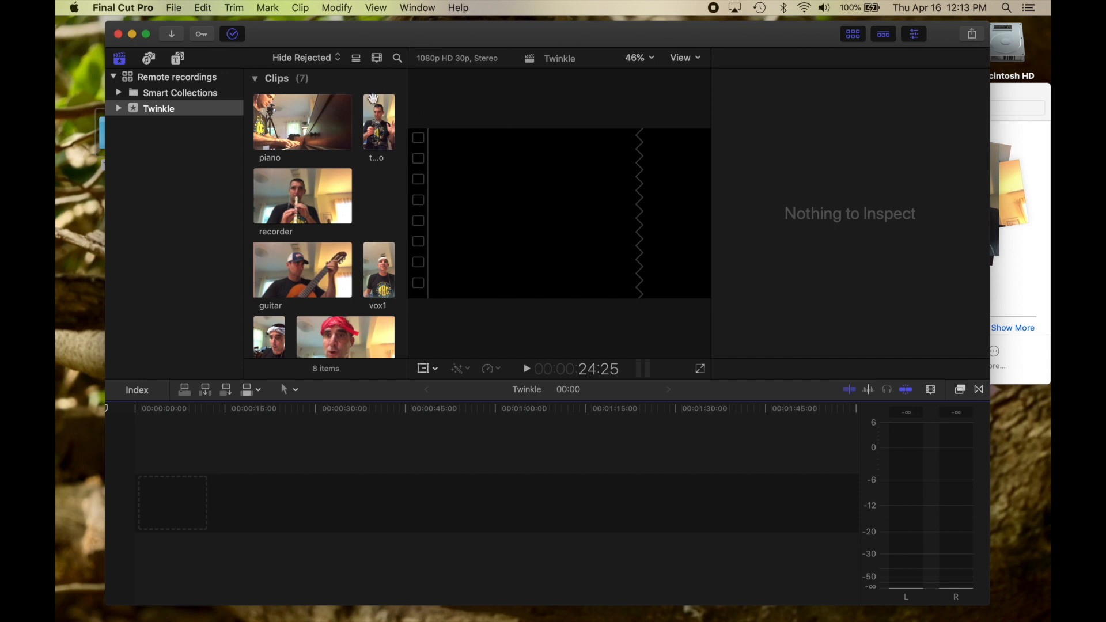
Step: Append the piano clip to the empty Twinkle project timeline
click(300, 126)
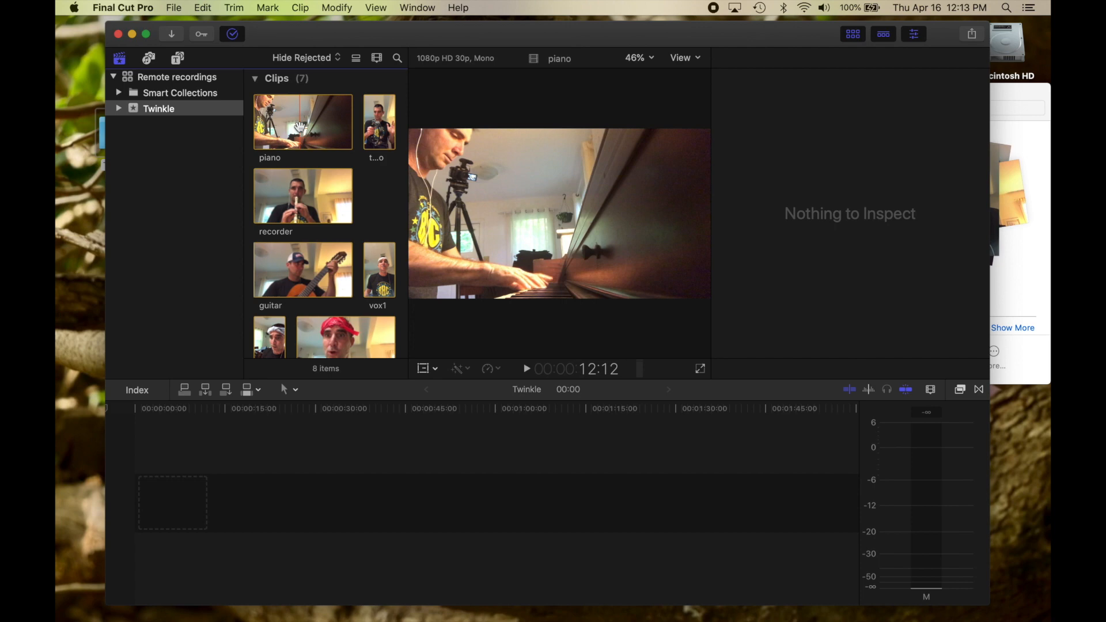
click(301, 124)
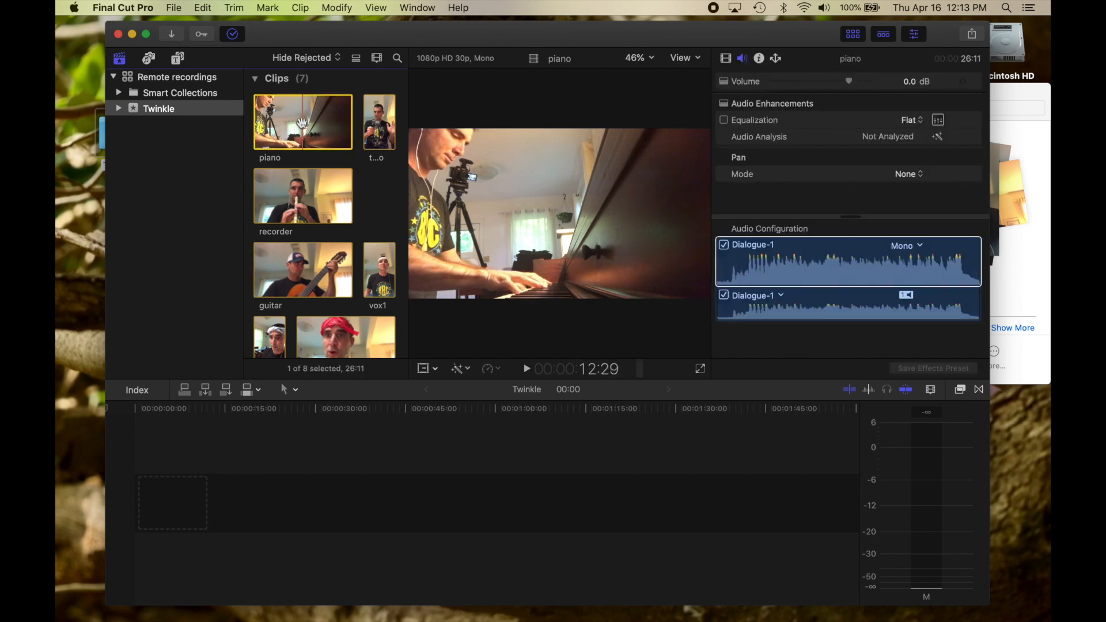
click(226, 389)
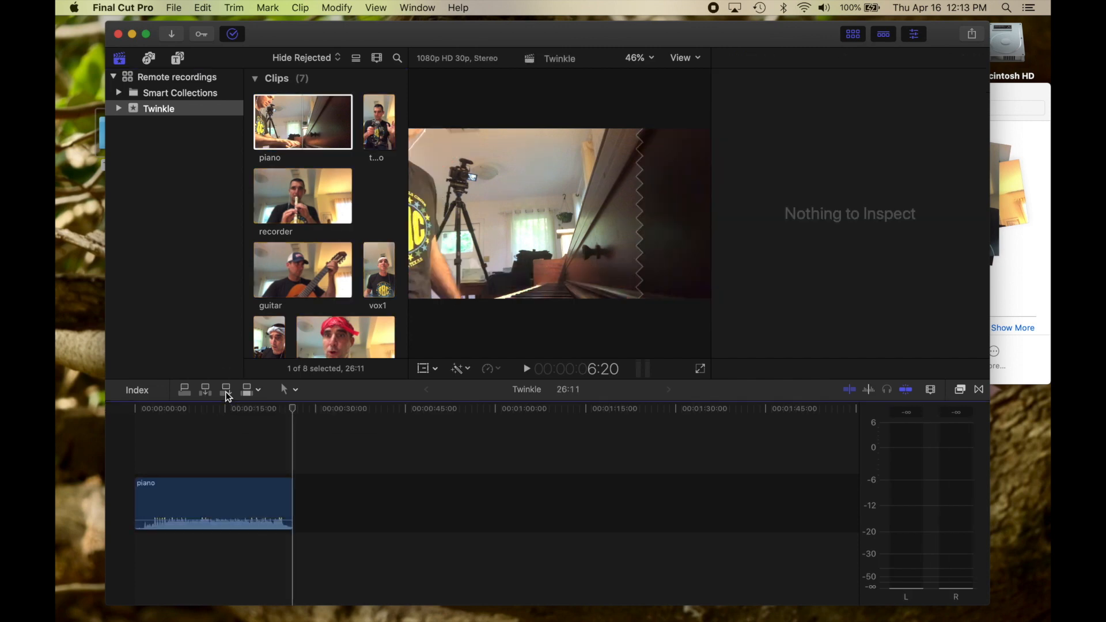
Step: Play the opening few seconds of the piano clip in the timeline, starting about one second in
click(214, 432)
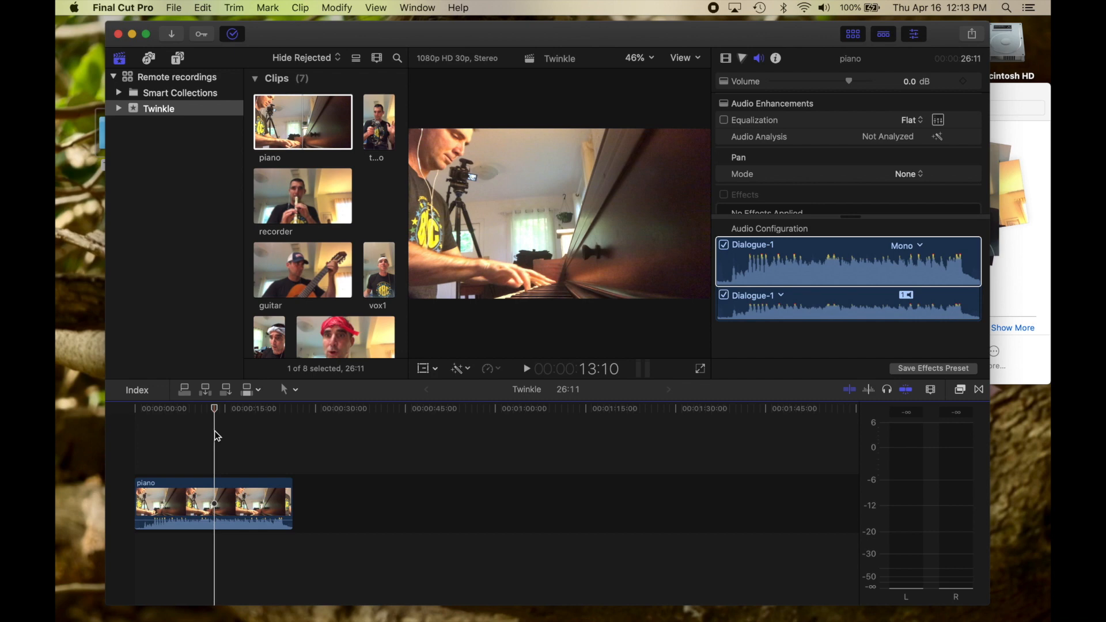
key(super+equal)
key(super+equal)
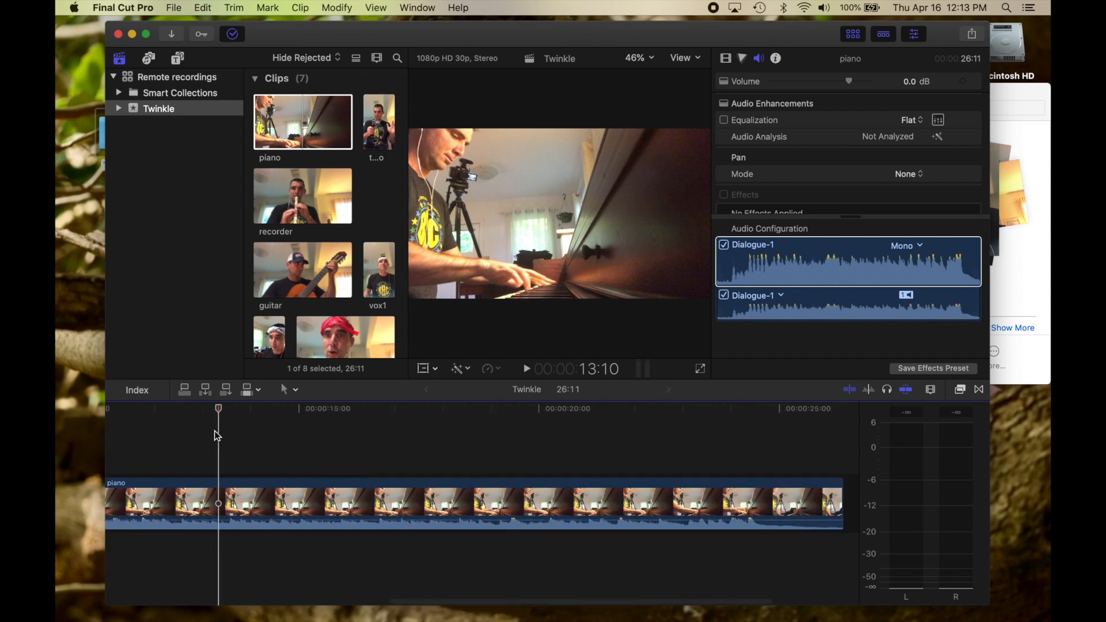
key(super+minus)
key(super+equal)
key(super+minus)
key(super+equal)
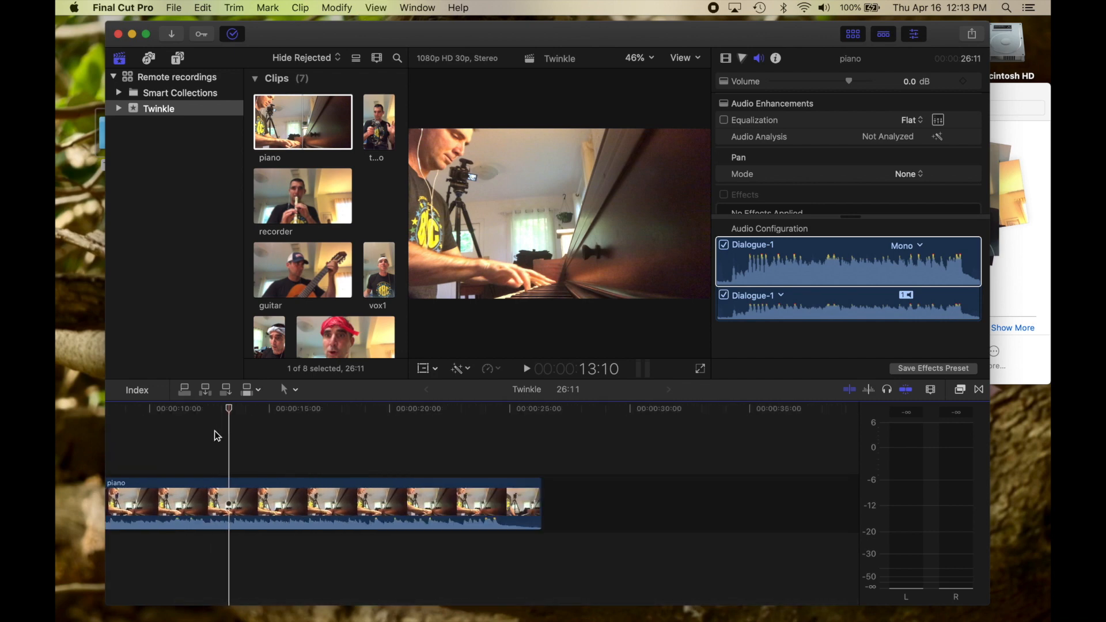
scroll(278, 426, left, 10)
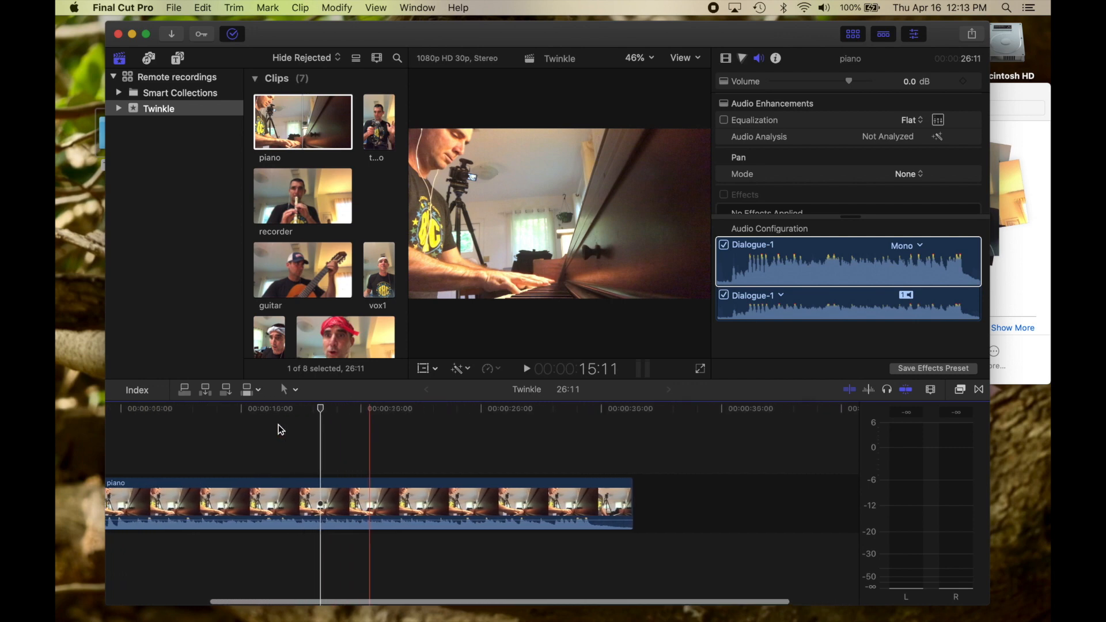
scroll(278, 424, left, 3)
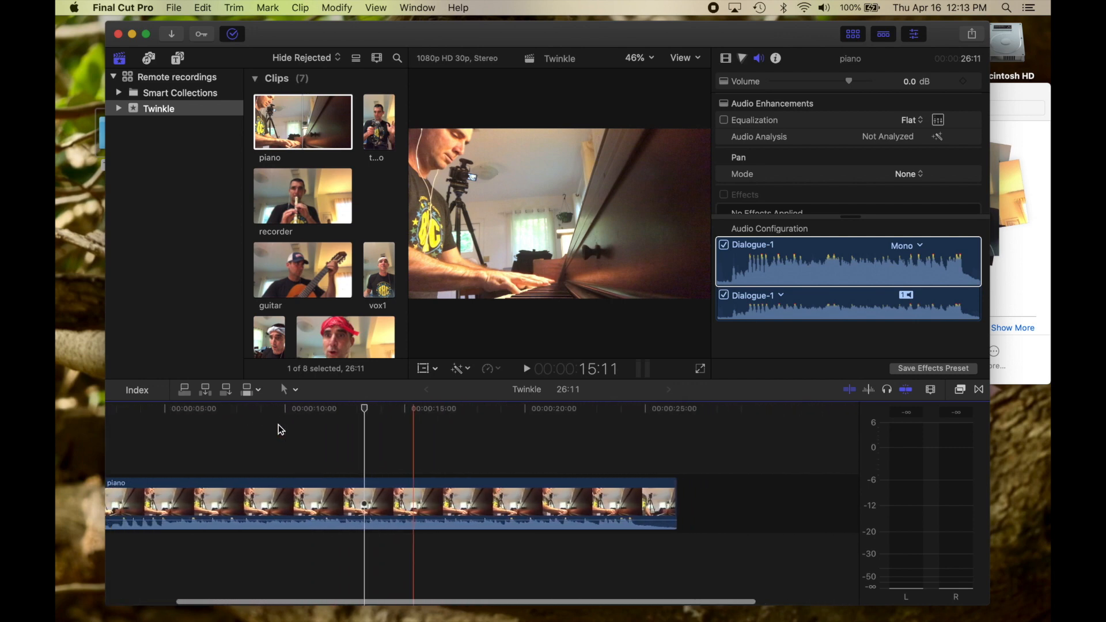
drag(451, 410, 401, 415)
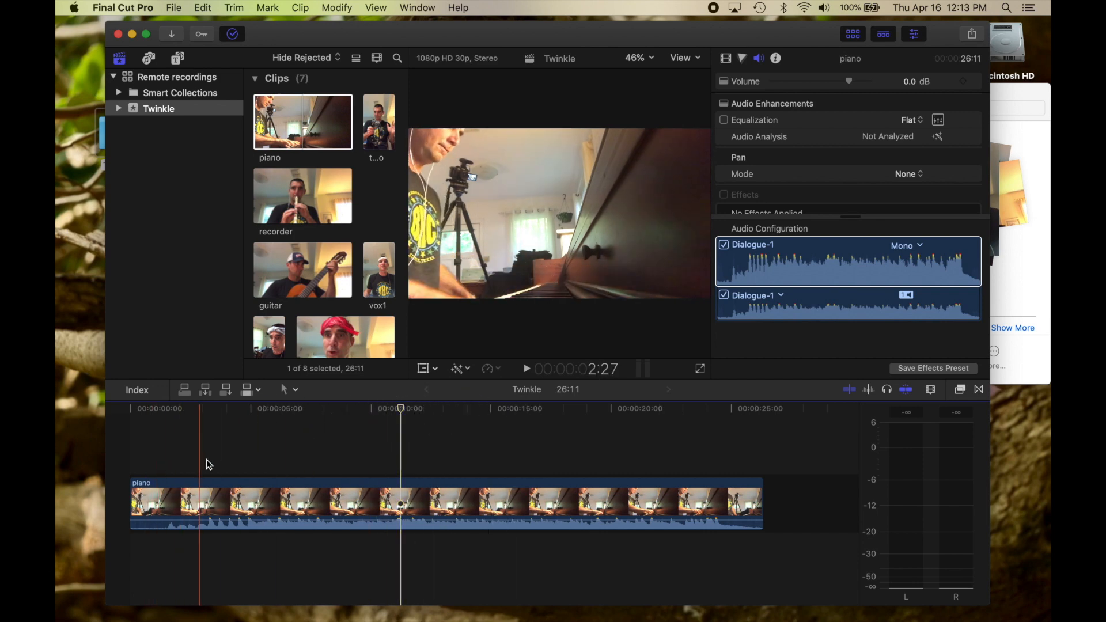
click(161, 416)
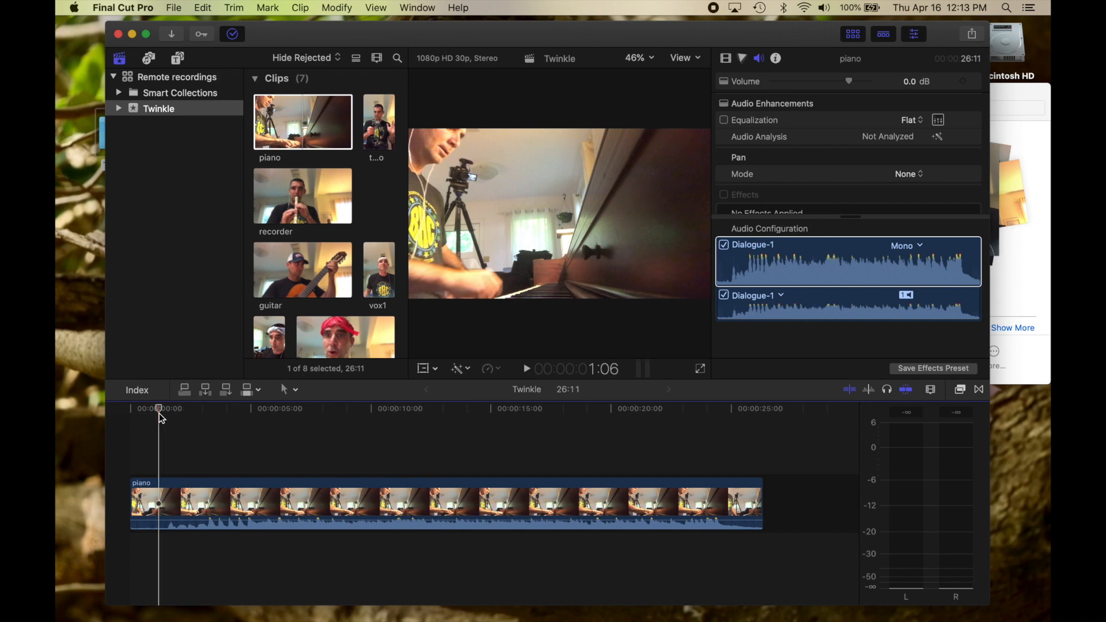
key(space)
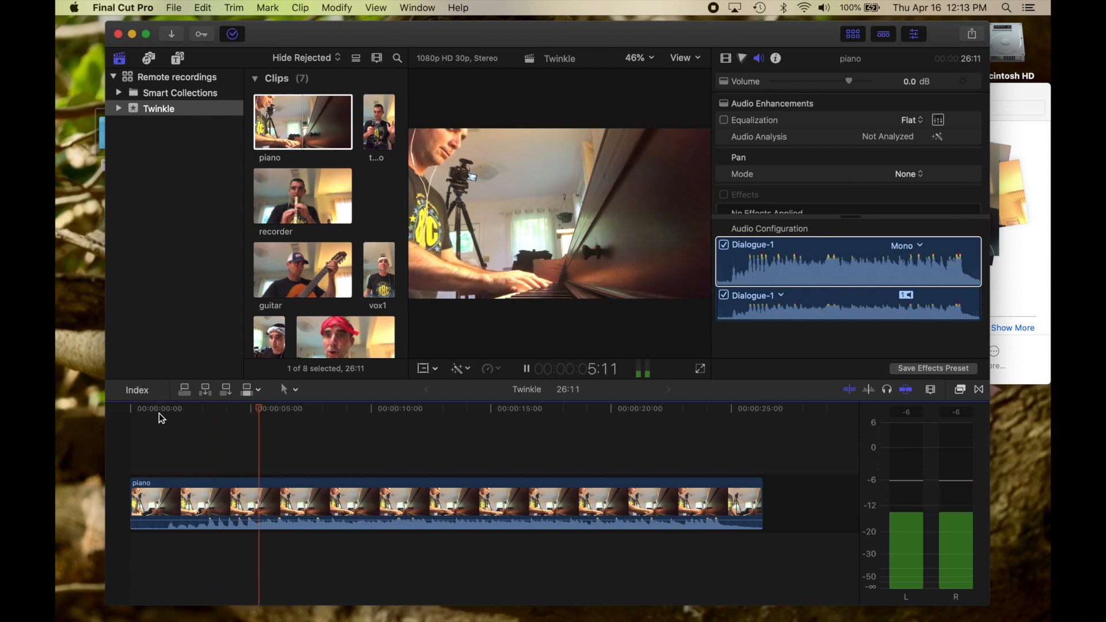
key(space)
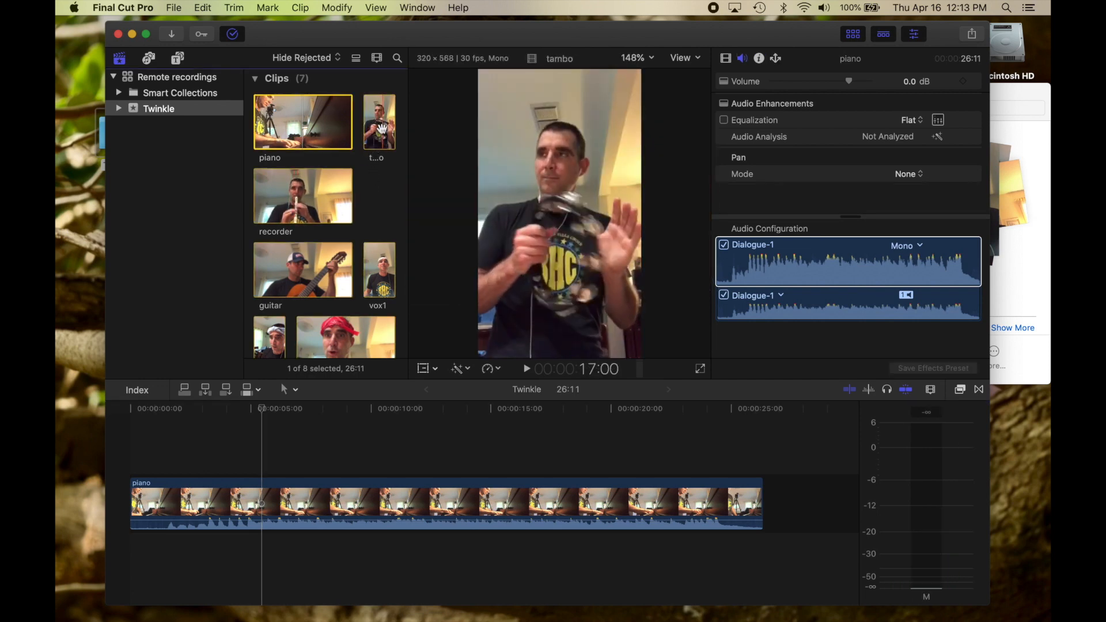
Step: Connect the tambo clip above the piano clip in the timeline, starting at about 3:11
click(377, 138)
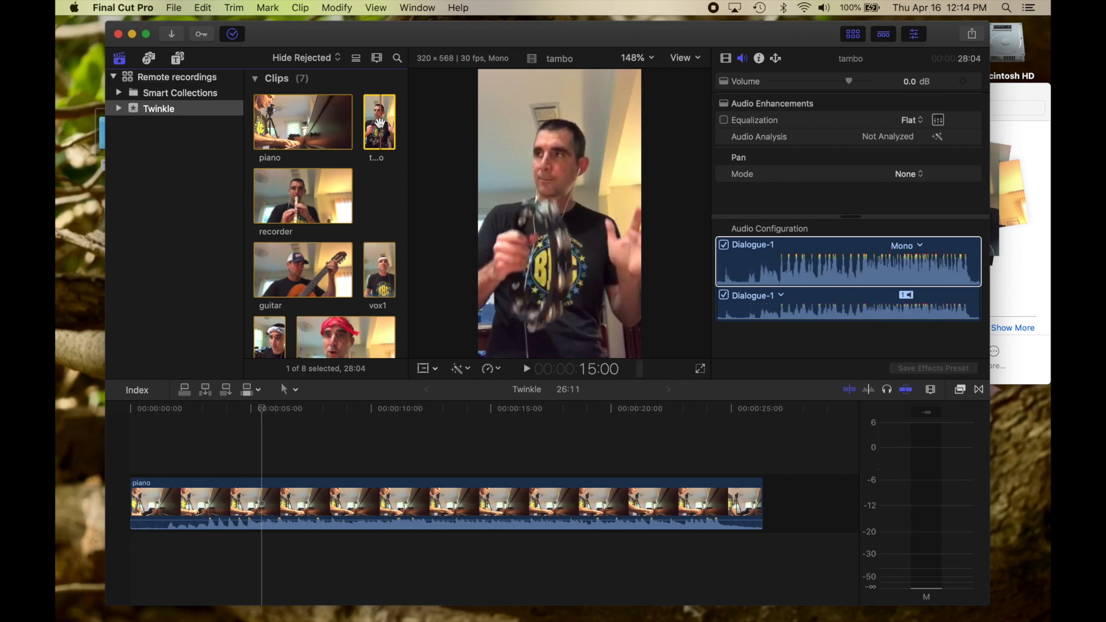
drag(377, 143, 213, 440)
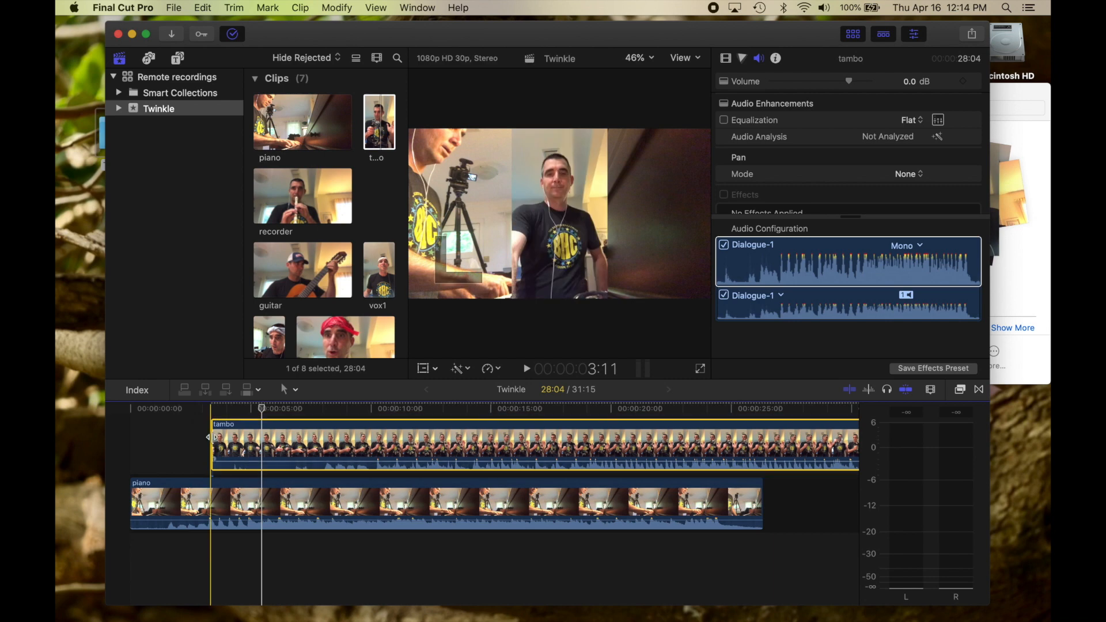
key(super+z)
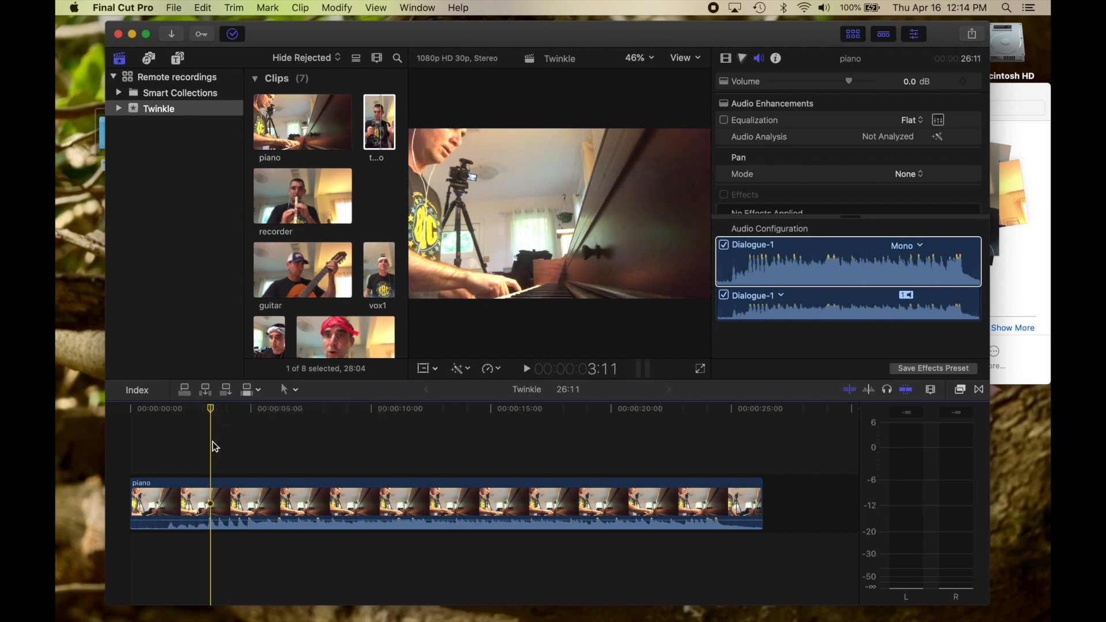
click(185, 389)
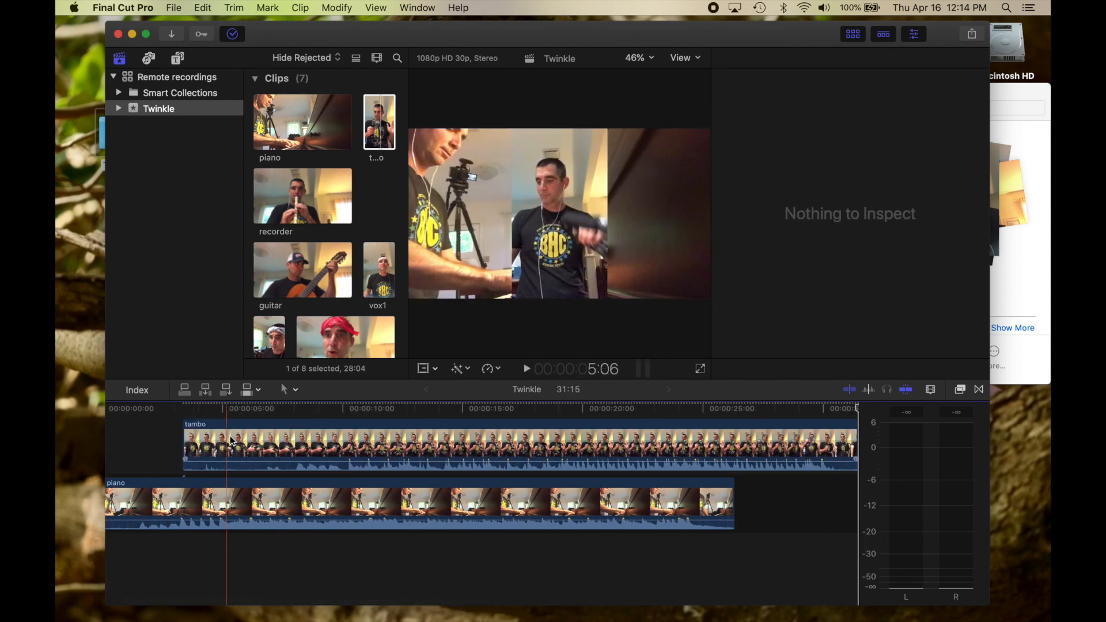
scroll(234, 445, left, 2)
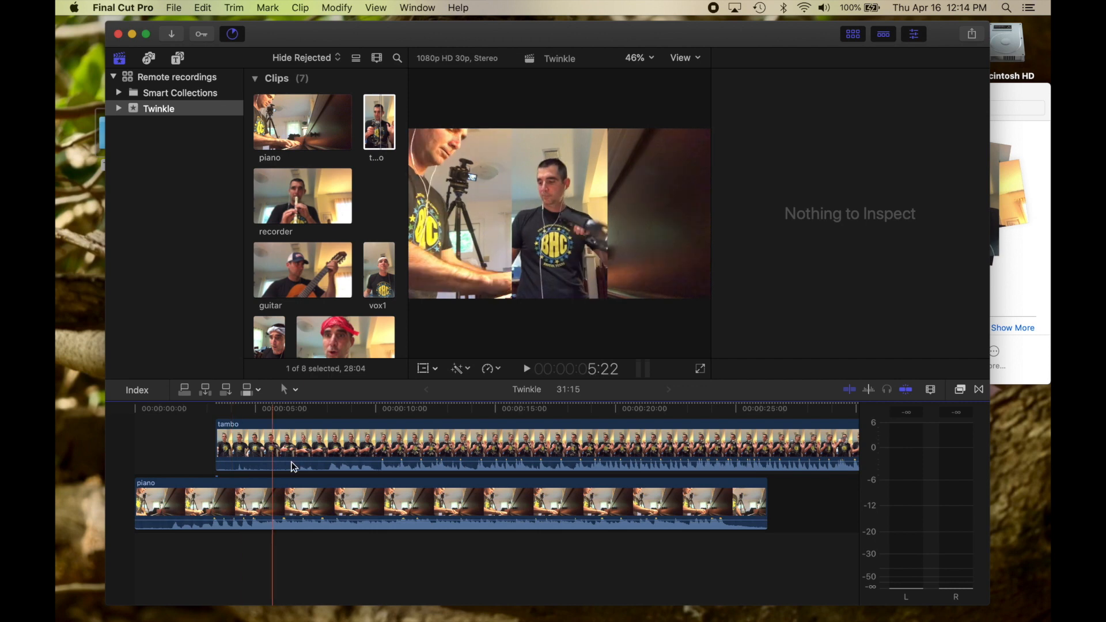
Step: Trim the opening of the tambo clip down to a 23:24 duration and position it above the piano clip at about 3:00
drag(346, 443, 259, 442)
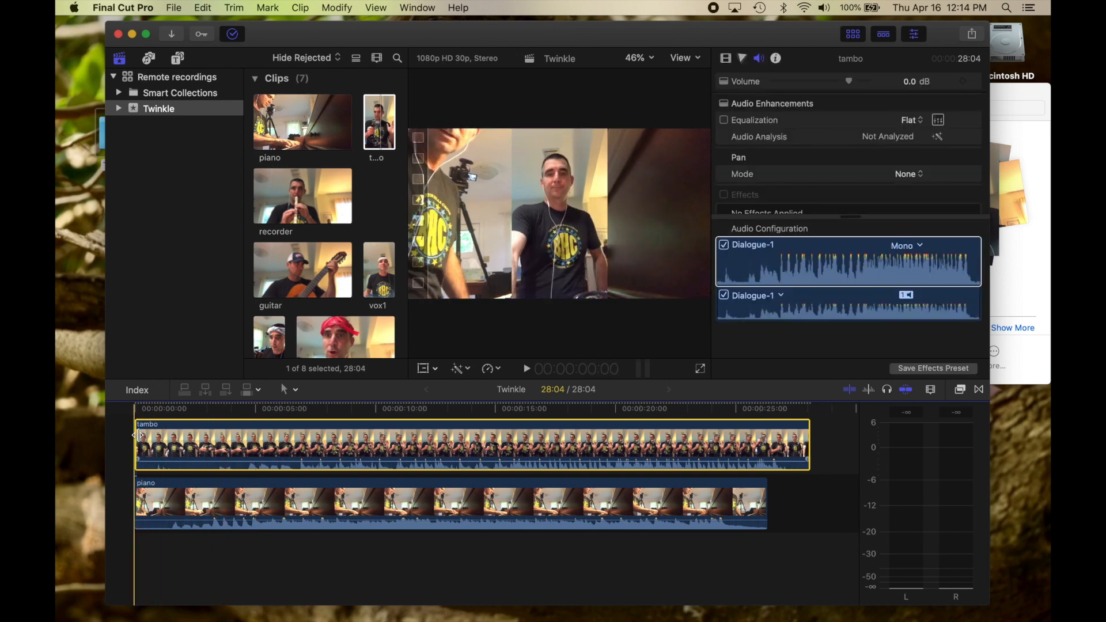
drag(134, 436, 273, 446)
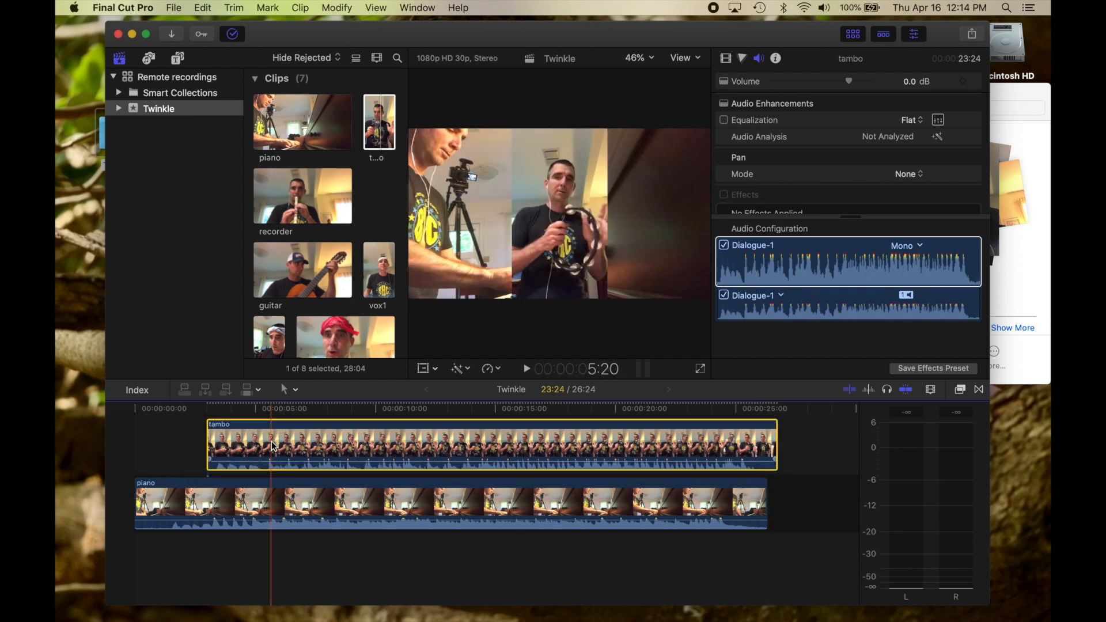
Step: Nudge the tambo clip four frames earlier to line up its waveform with the piano clip's waveform
key(super+minus)
key(super+equal)
key(super+equal)
key(super+equal)
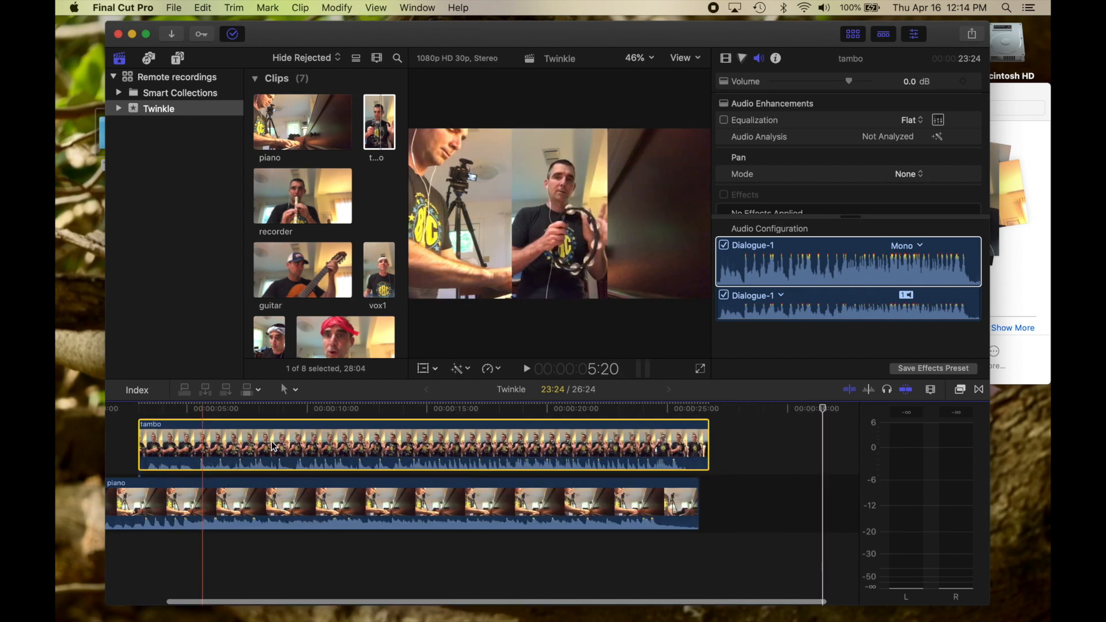
scroll(352, 463, left, 10)
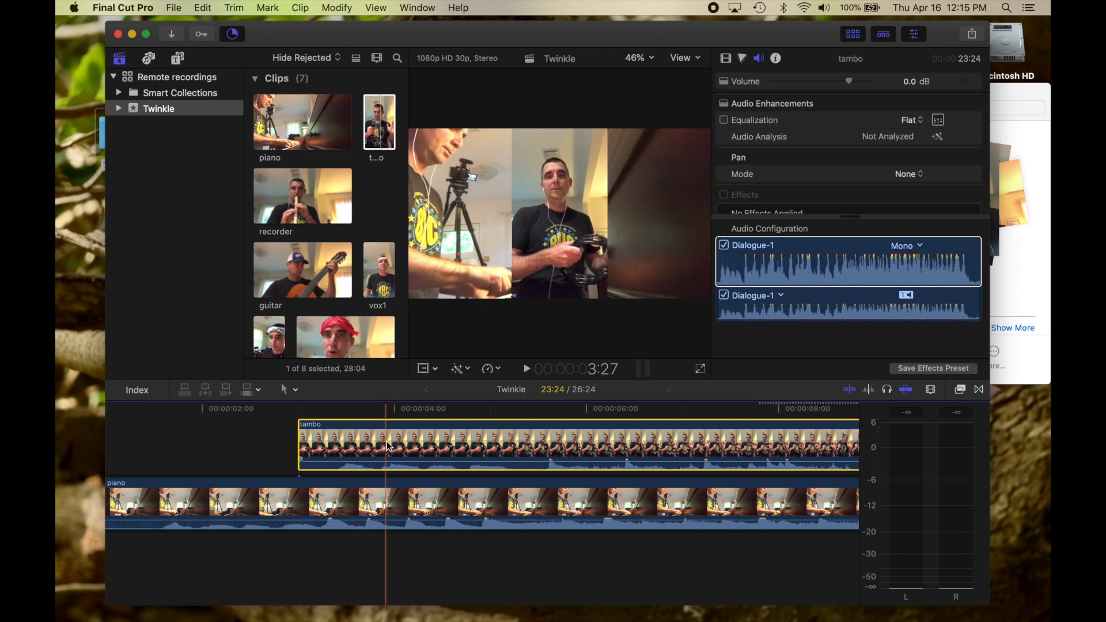
key(comma)
key(comma)
key(comma)
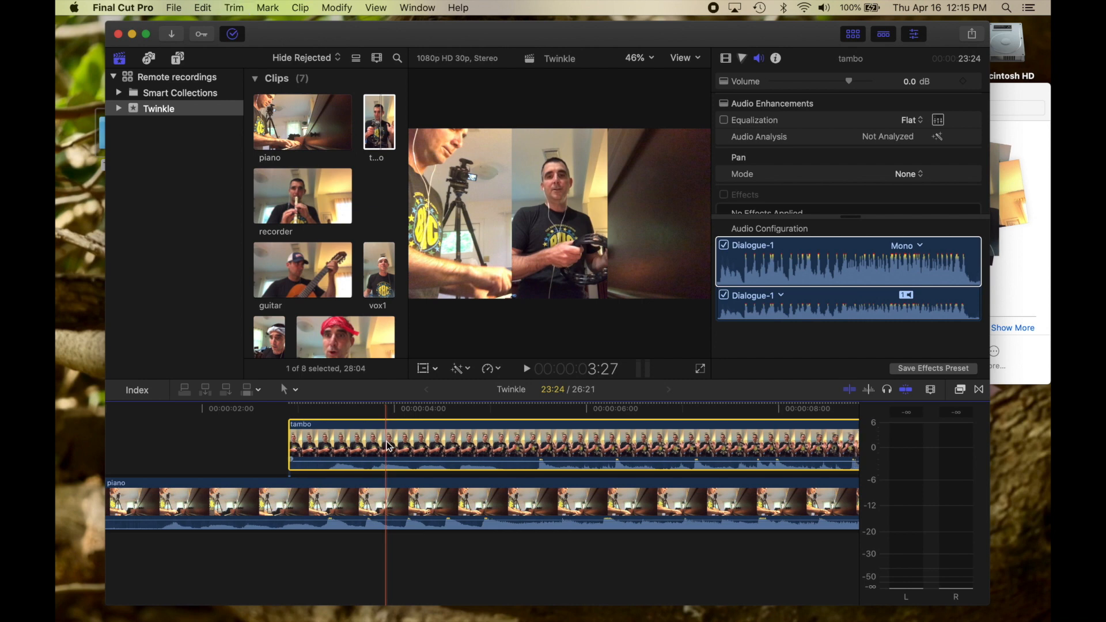
key(comma)
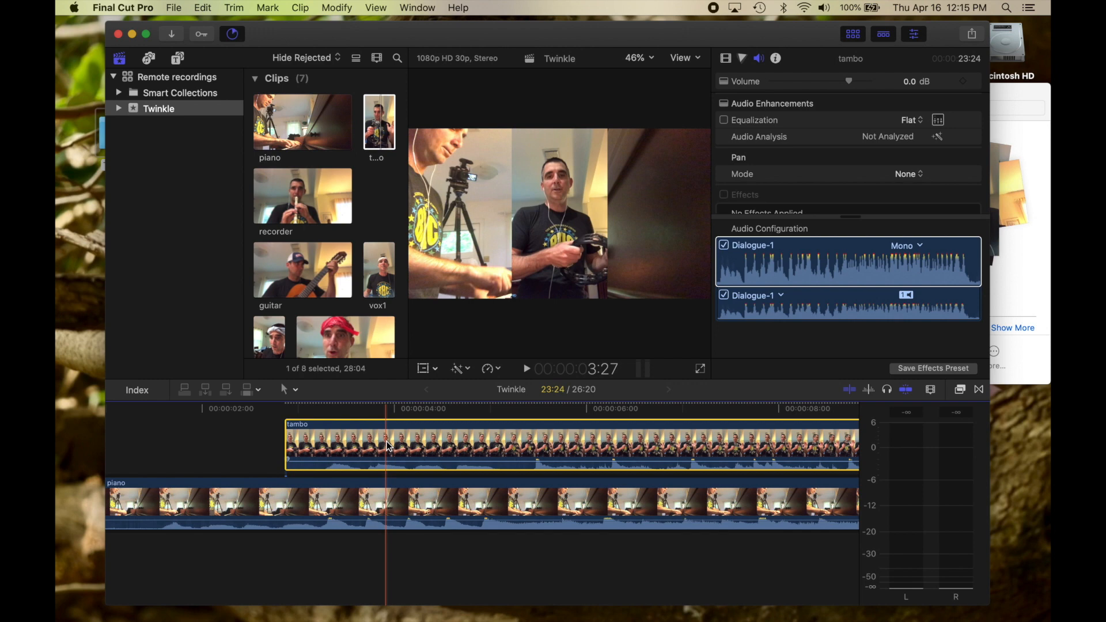
Step: Fine-tune the tambo clip's sync at closer range by nudging it slightly earlier, frame by frame, against the piano waveform
key(super+equal)
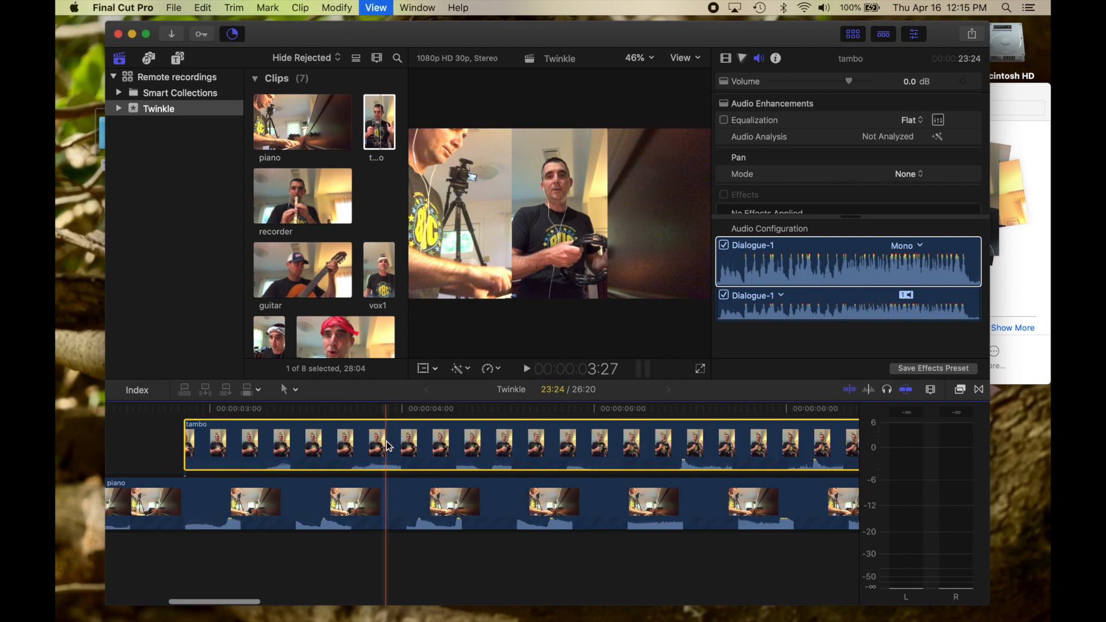
key(super+equal)
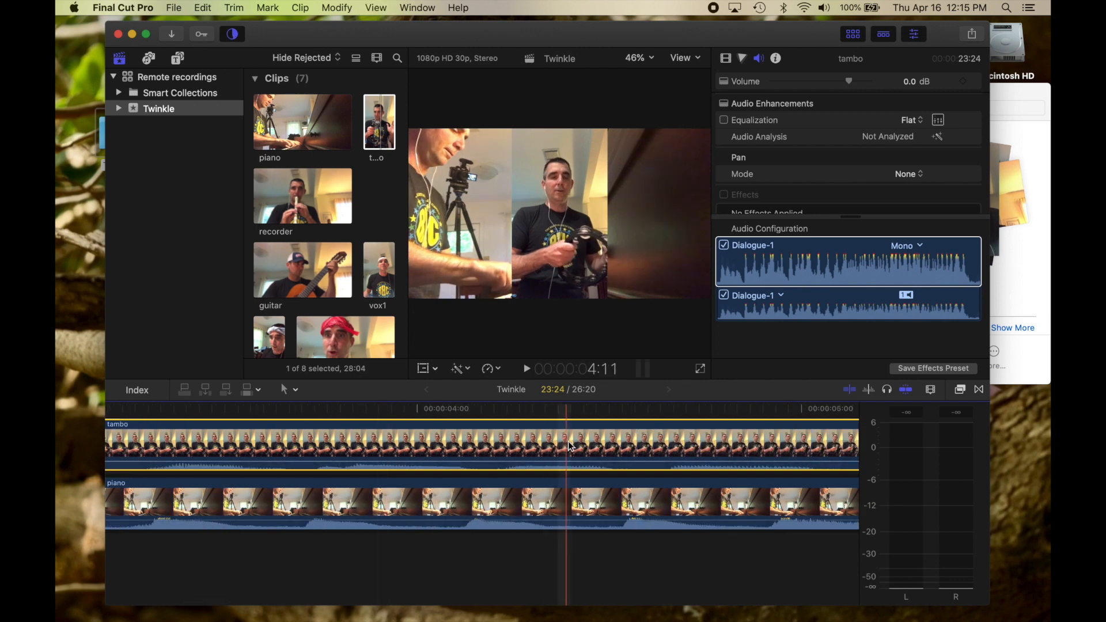
key(comma)
key(comma)
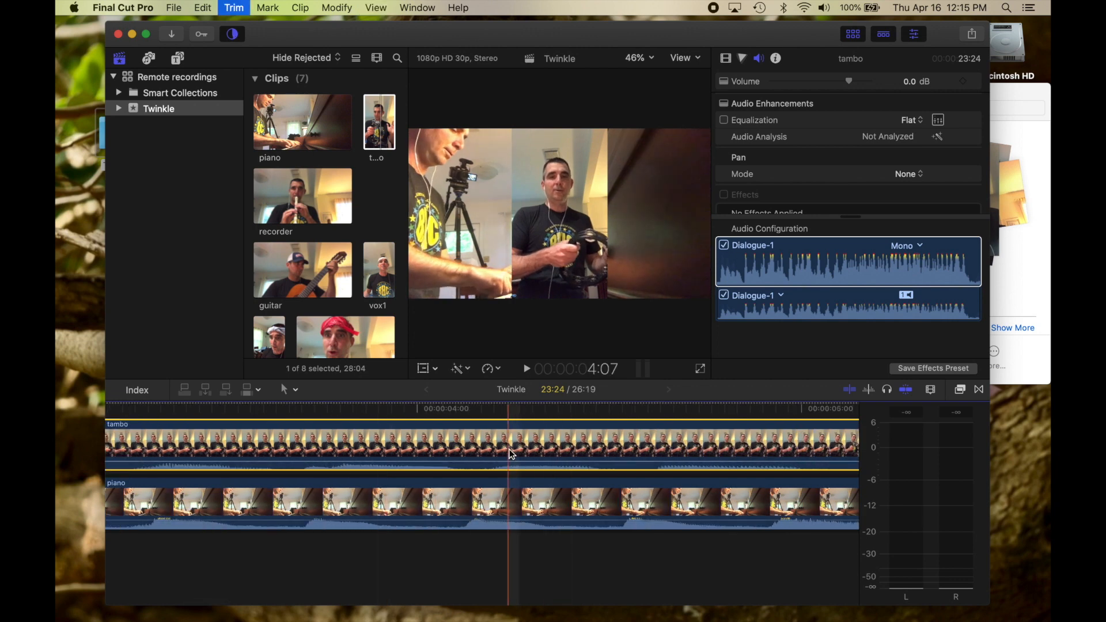
Step: Nudge the tambo clip slightly earlier and play the timeline from about 1:23 to check its sync with the piano
key(comma)
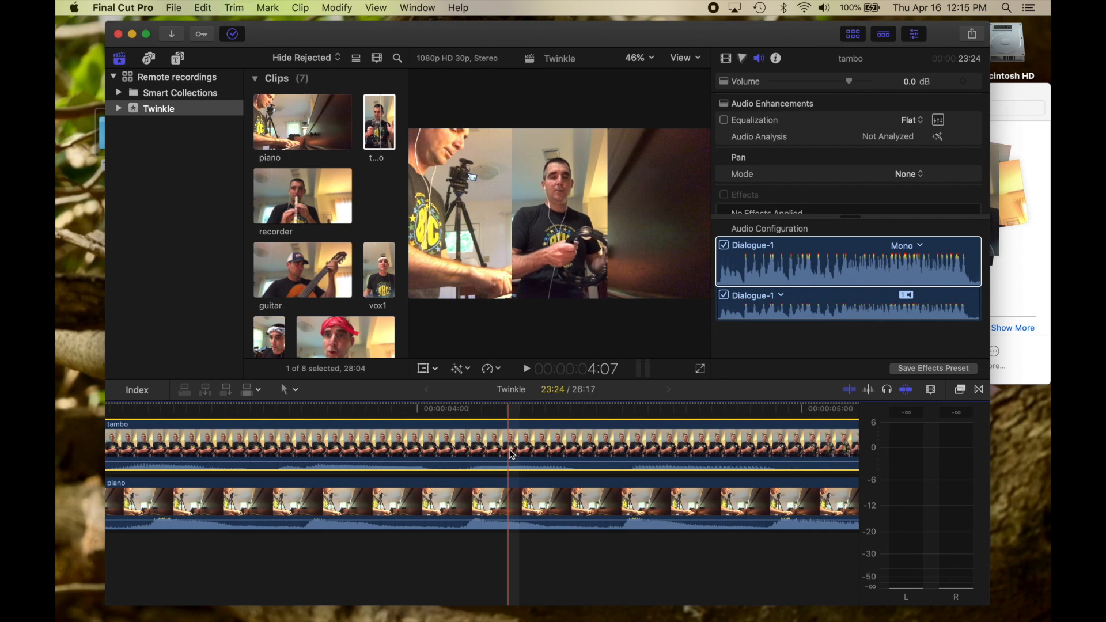
key(super+minus)
key(super+minus)
key(super+minus)
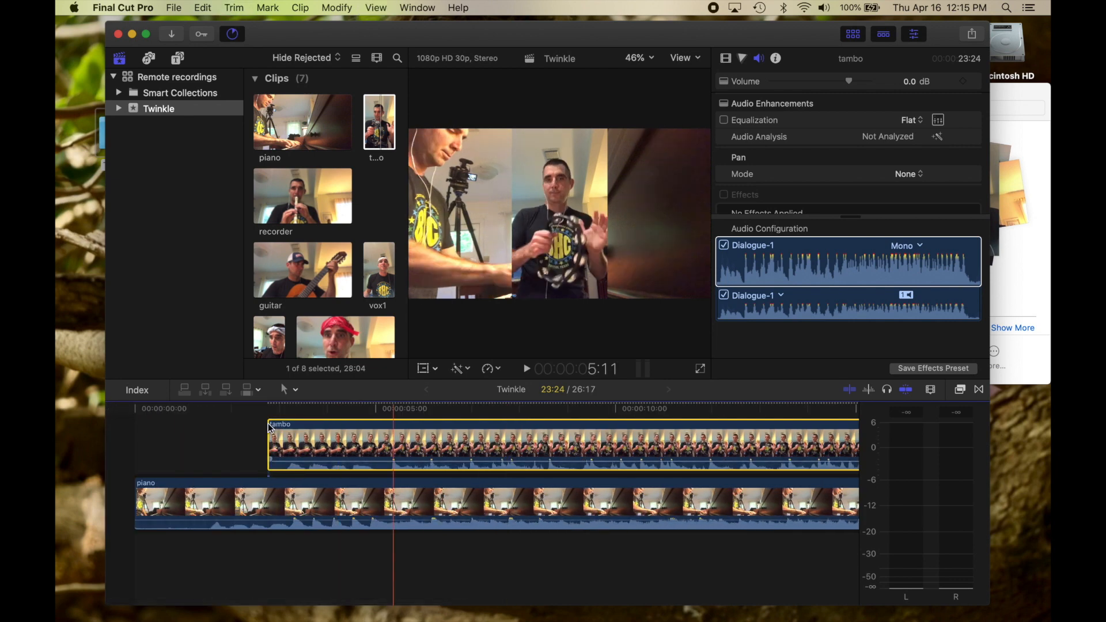
click(223, 424)
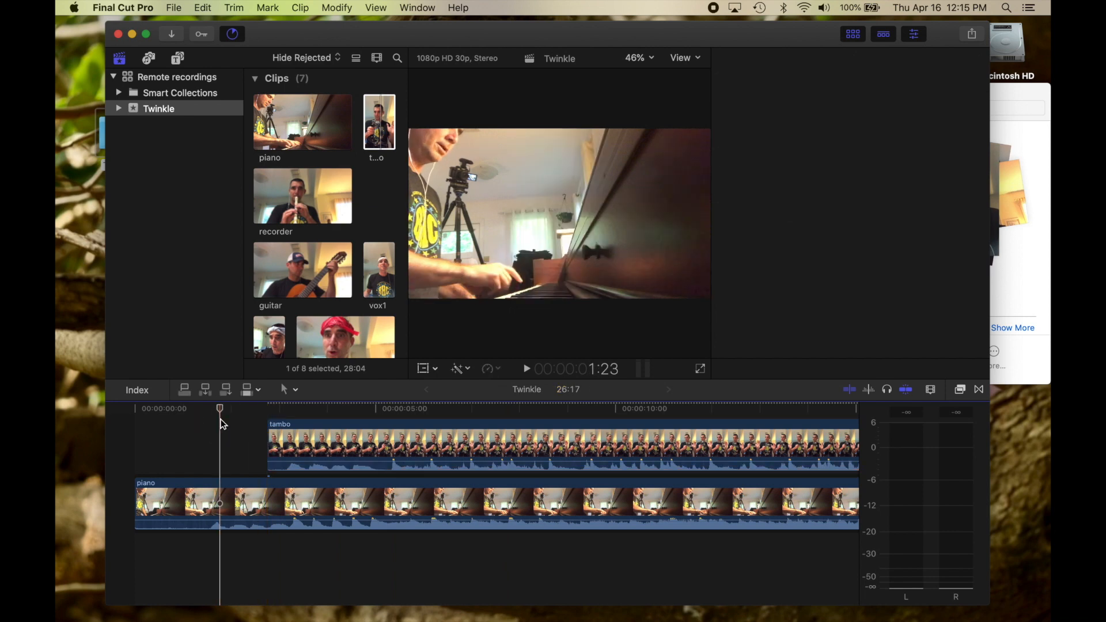
key(space)
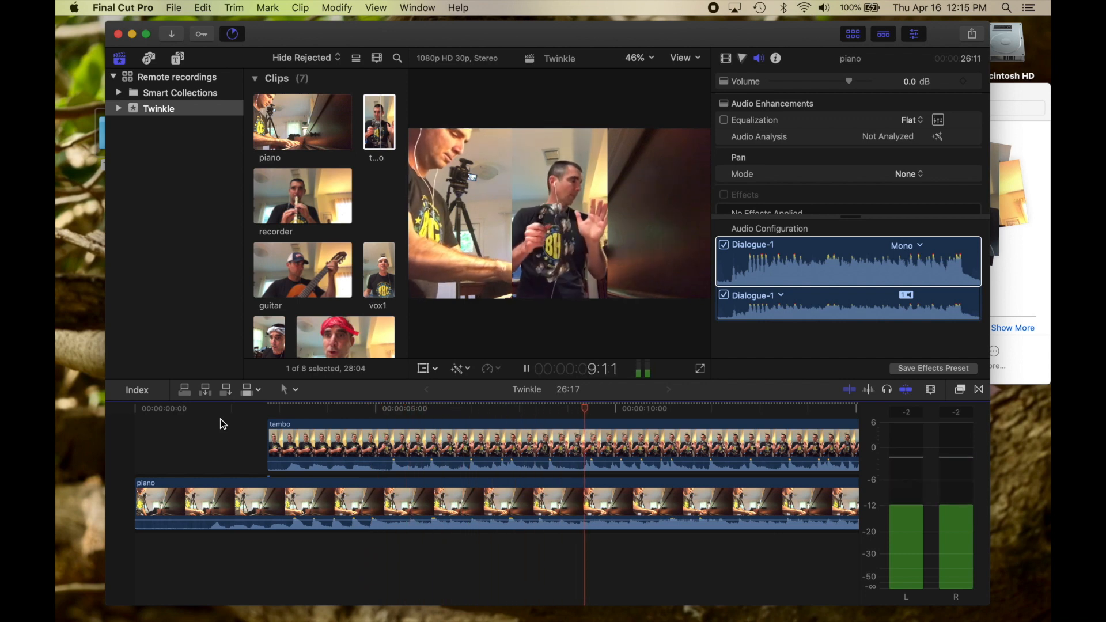
key(space)
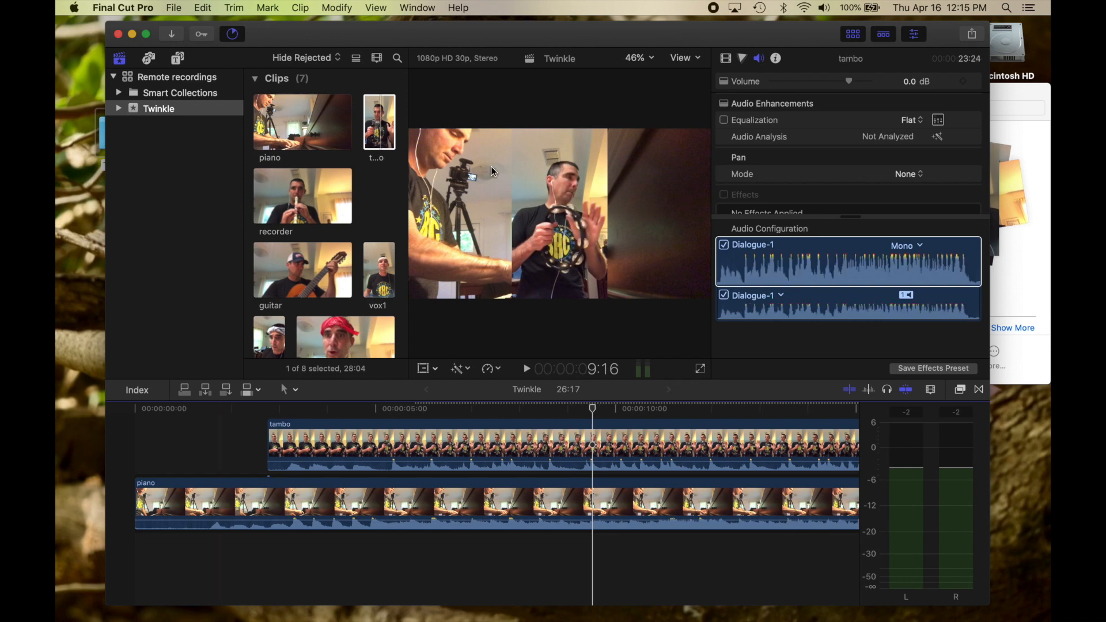
Step: Silence the tambo clip in the timeline by lowering its volume to -∞ dB
scroll(294, 493, up, 1)
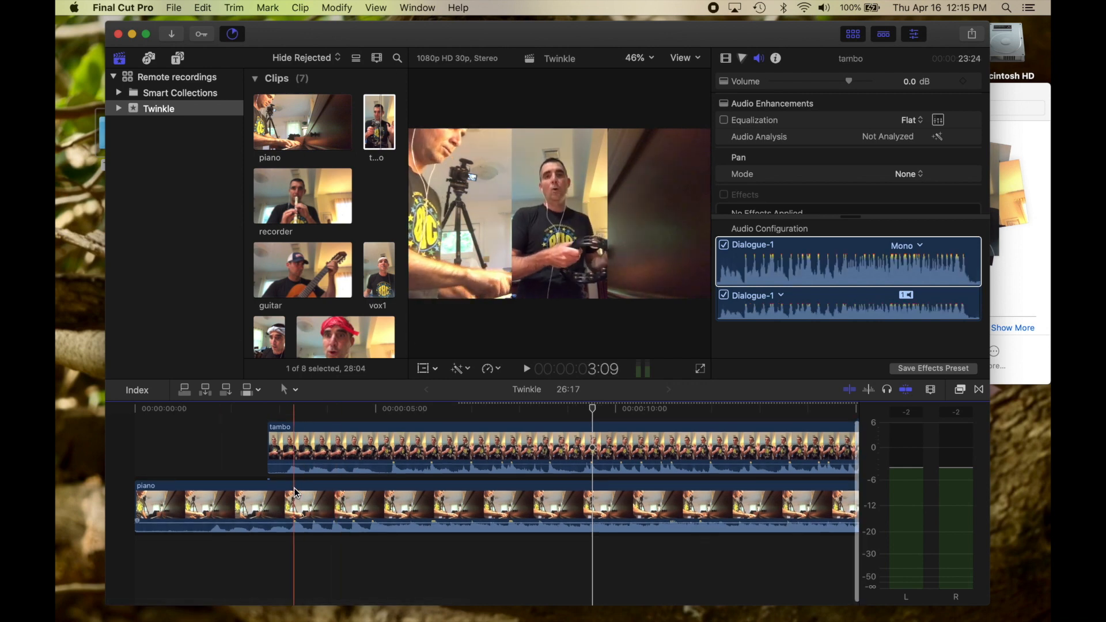
mouse_move(318, 462)
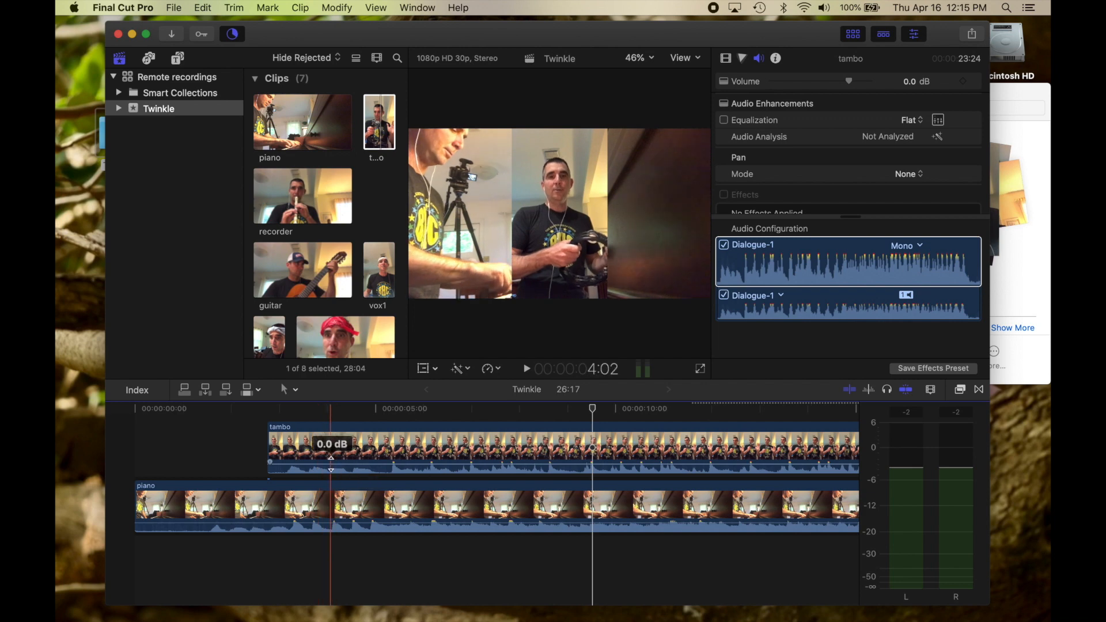
drag(331, 463, 328, 495)
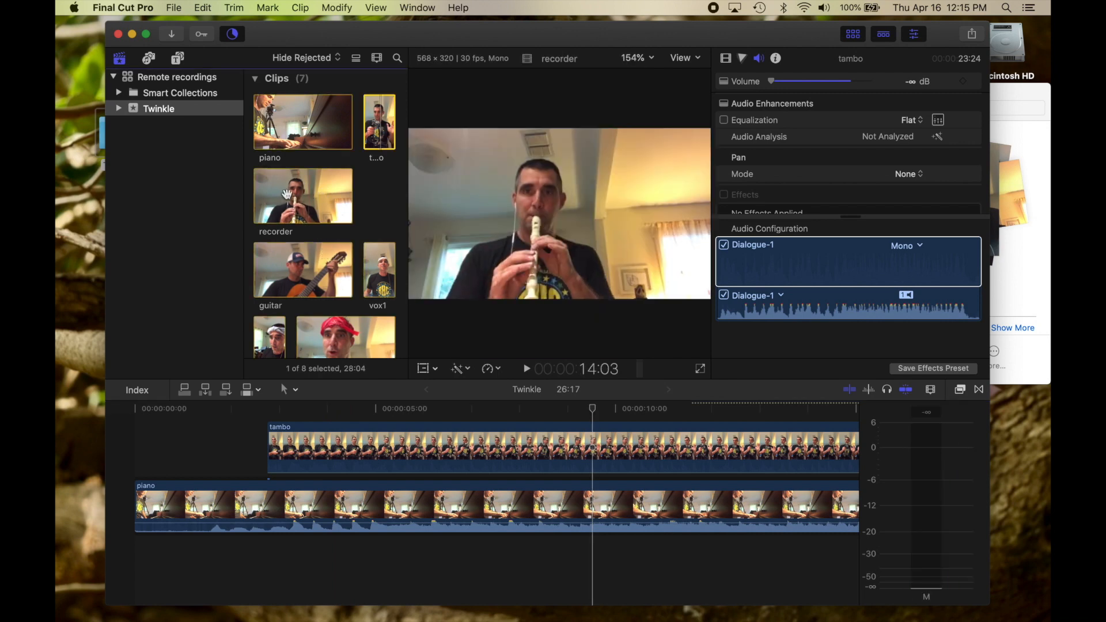
Step: Connect the recorder clip above the tambo clip in the timeline and trim its opening down to a 23:12 duration
scroll(309, 469, up, 1)
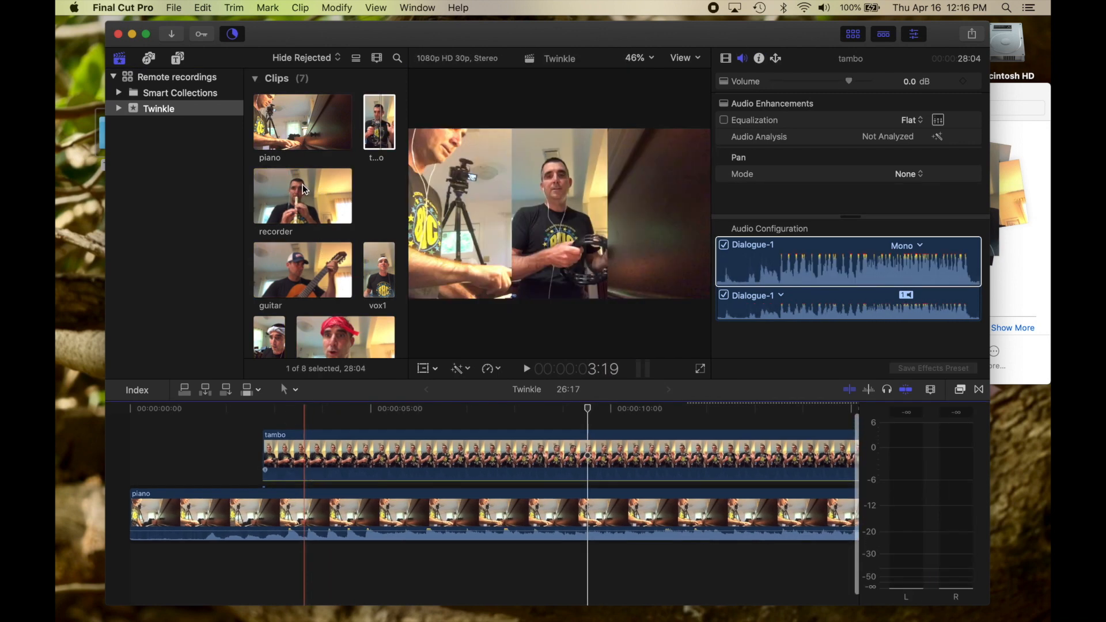
drag(299, 199, 265, 420)
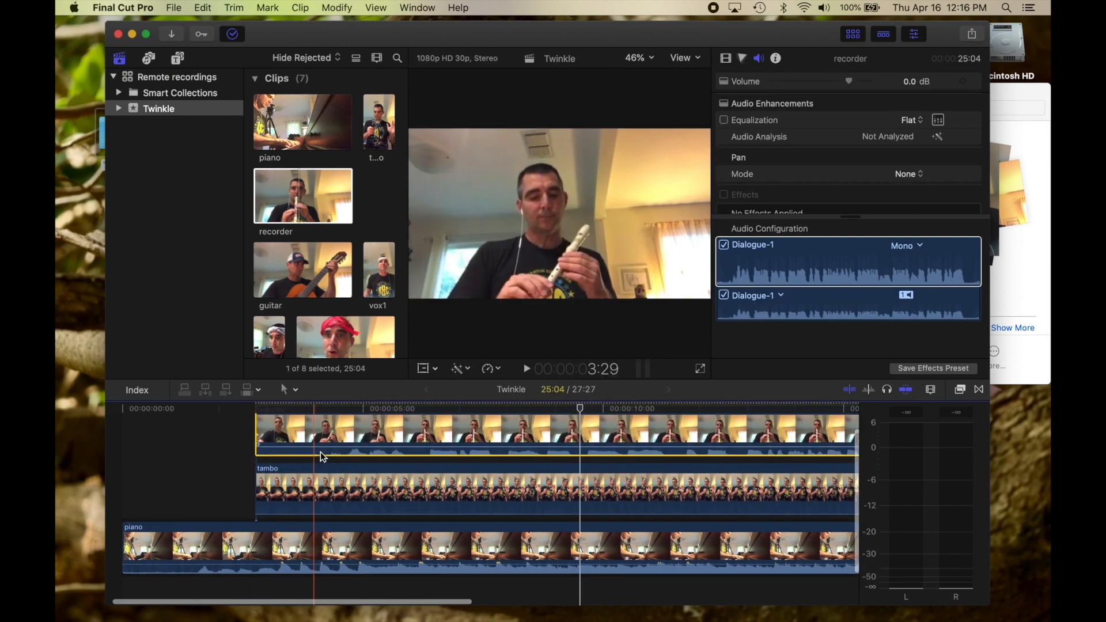
click(251, 427)
drag(252, 428, 336, 436)
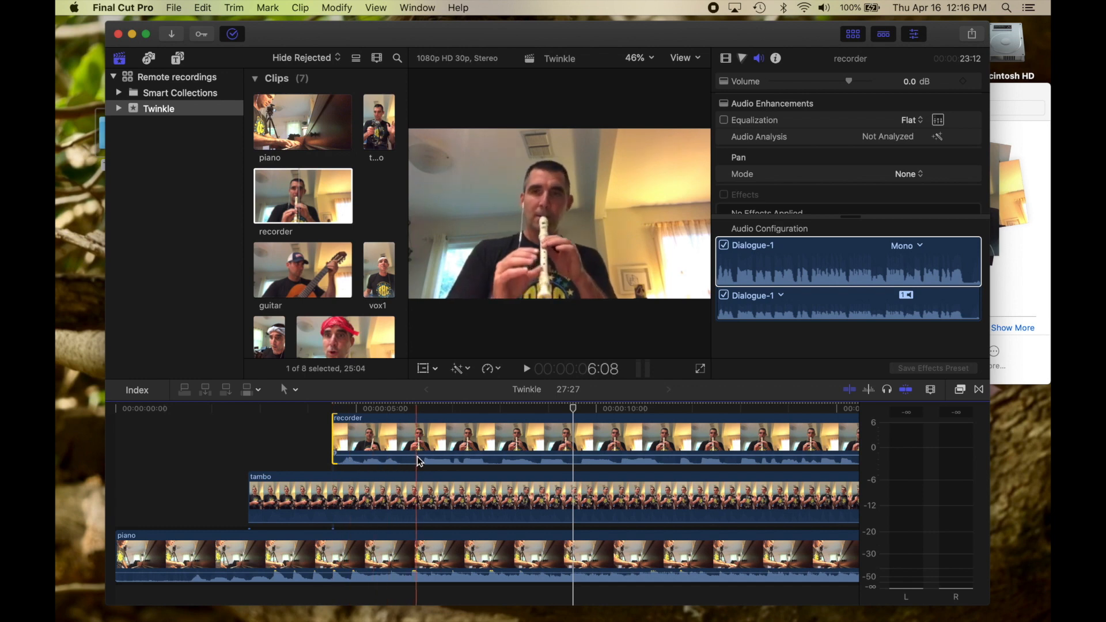
Step: Place the recorder clip directly above the piano clip, nudge it to start at about 3:01 matching the piano waveform, and play it back
drag(438, 433, 373, 501)
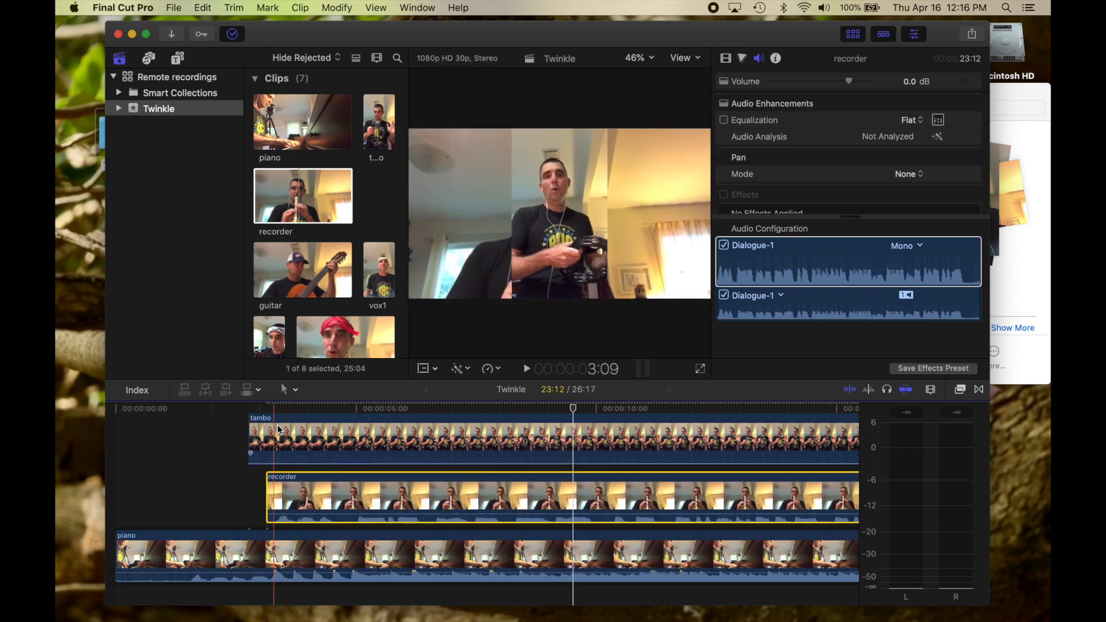
click(285, 409)
key(super+equal)
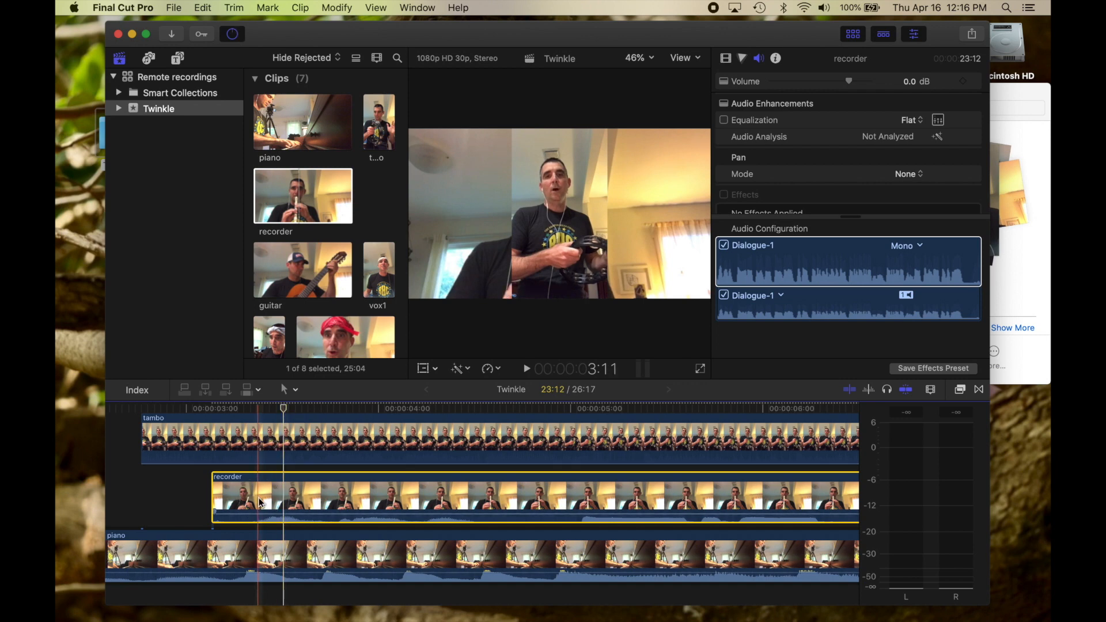
key(comma)
key(comma)
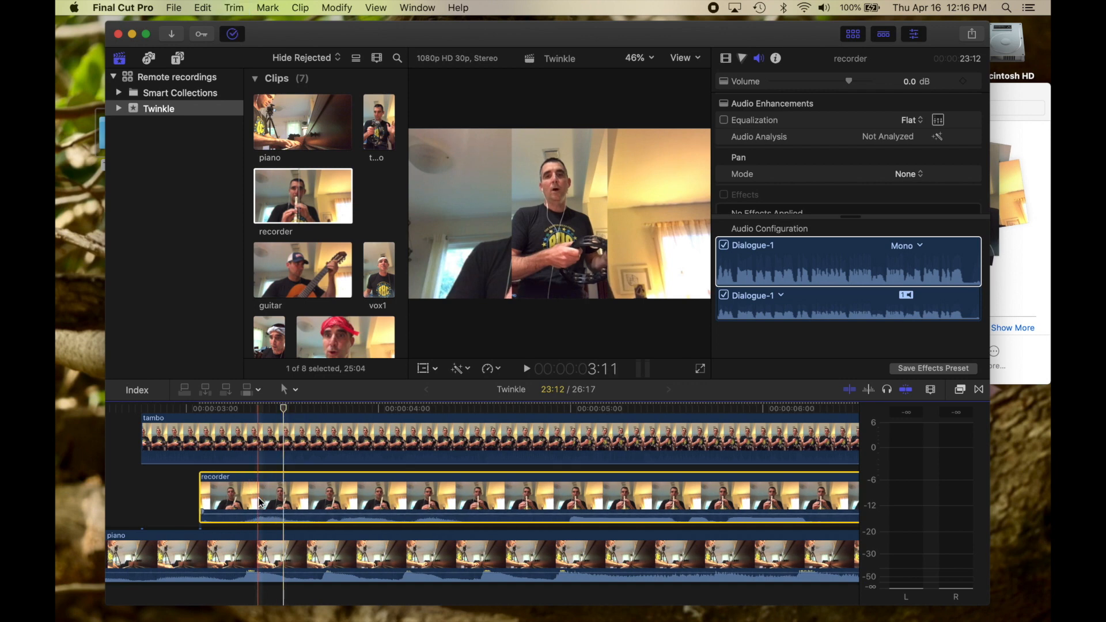
key(comma)
key(comma)
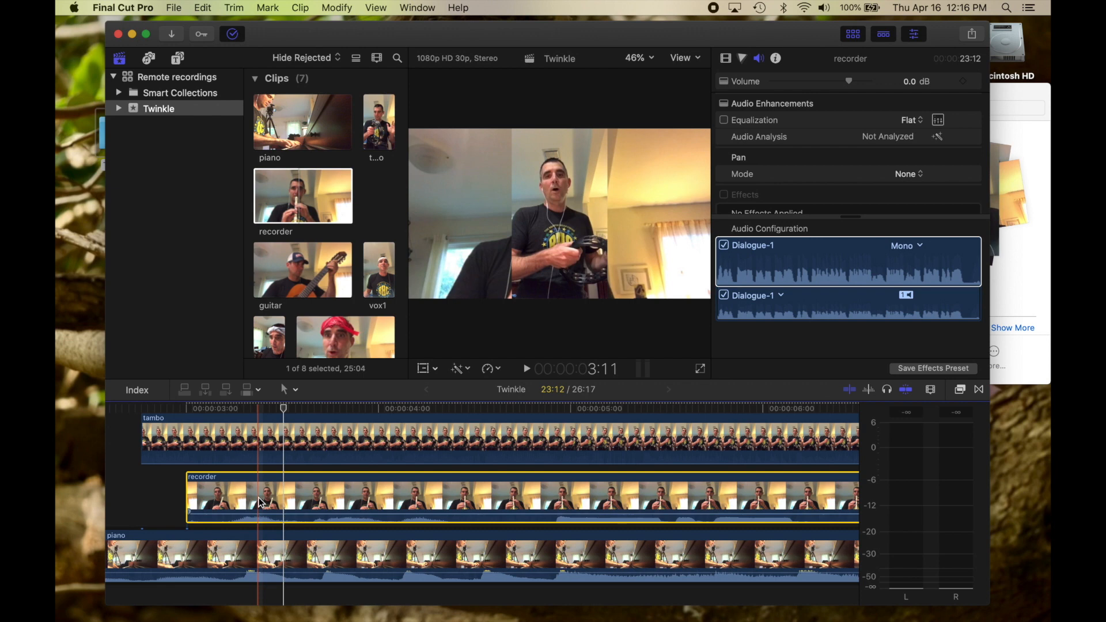
key(period)
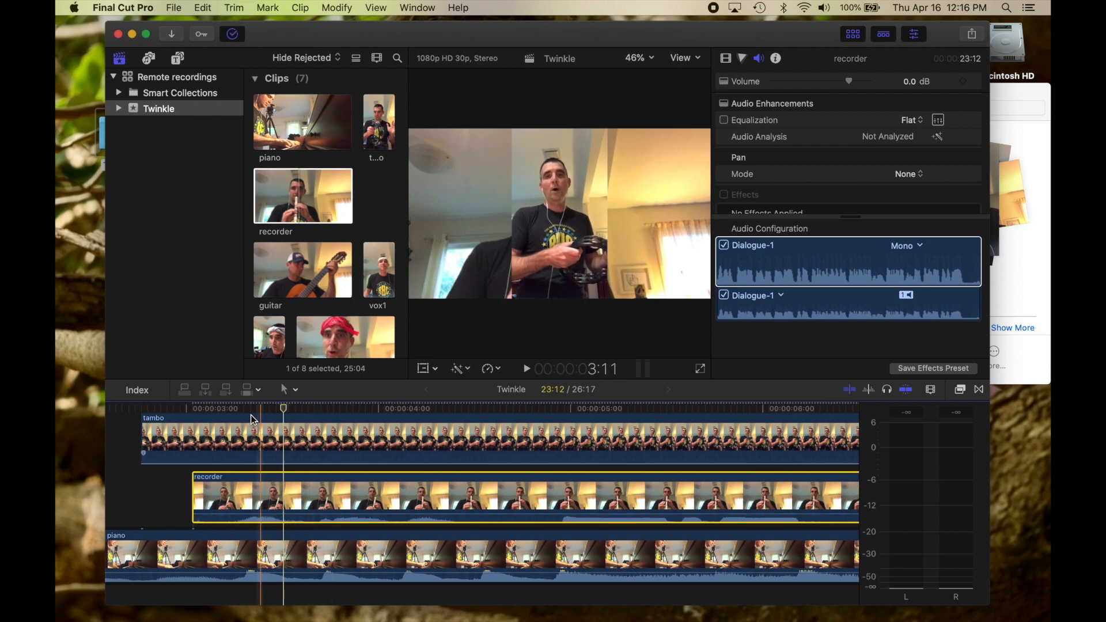
key(space)
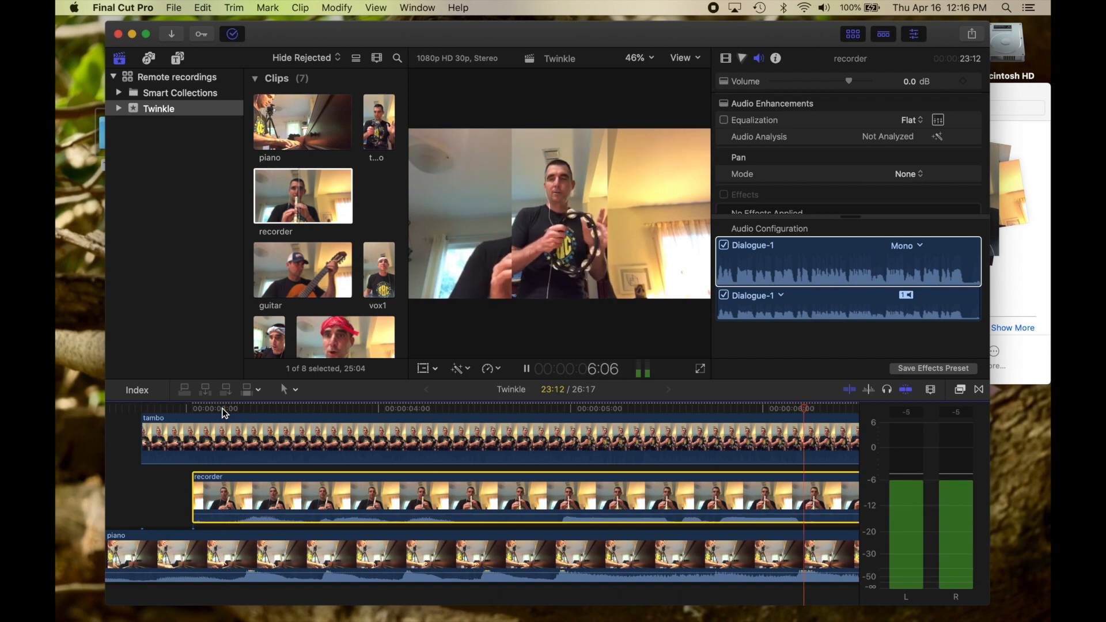
key(space)
Step: Temporarily disable the tambo clip to view the recorder footage beneath it, and re-enable the clip
scroll(224, 414, right, 2)
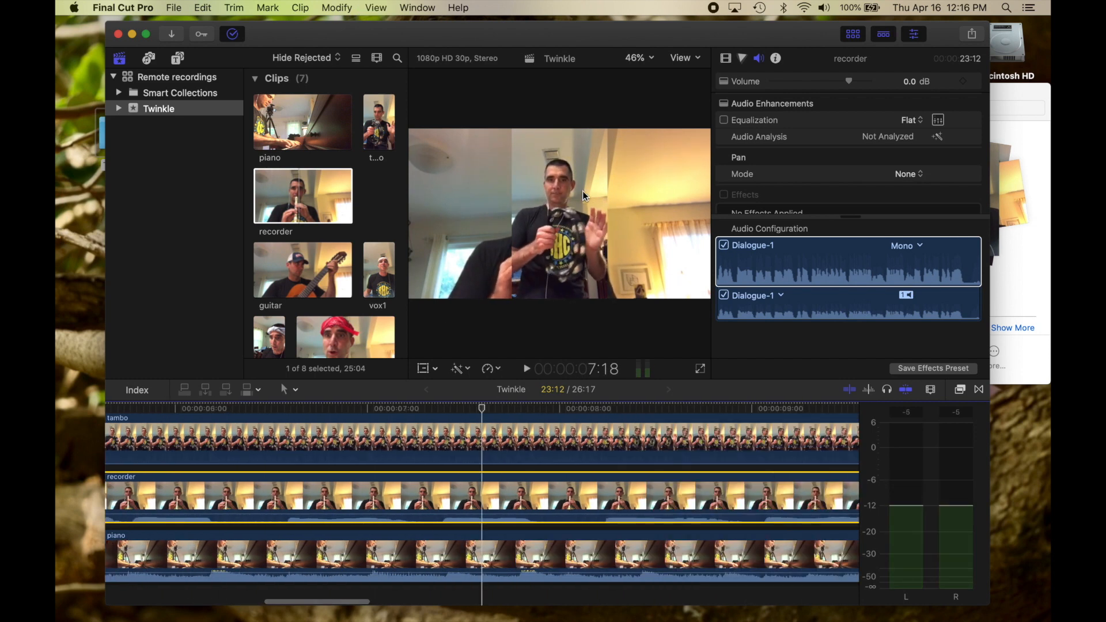
scroll(335, 509, up, 2)
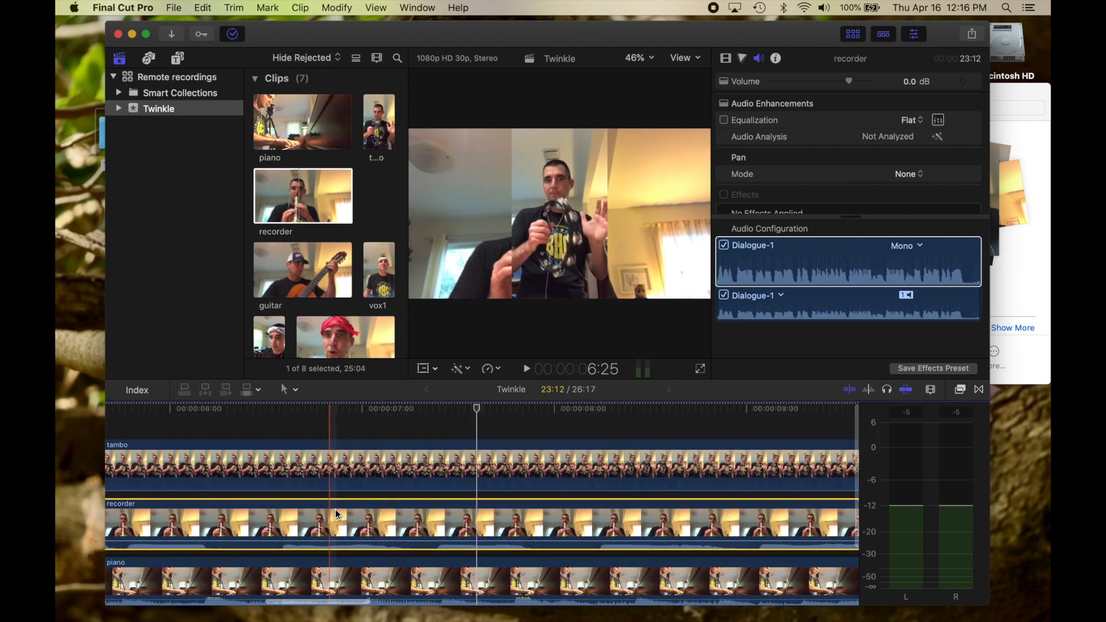
scroll(368, 495, left, 10)
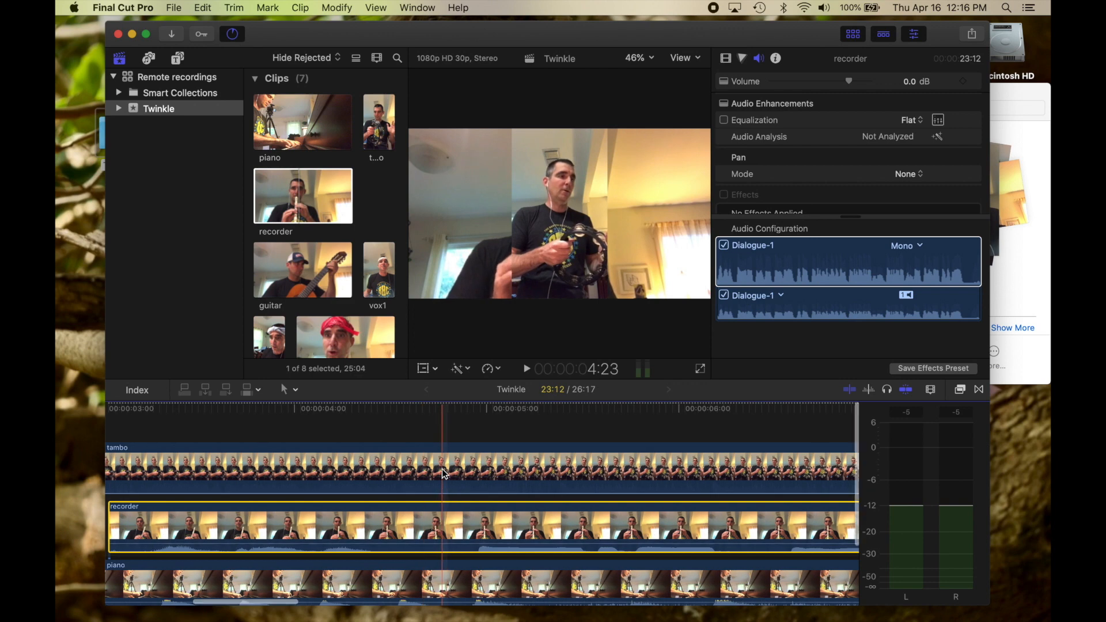
scroll(443, 469, left, 7)
scroll(442, 470, right, 5)
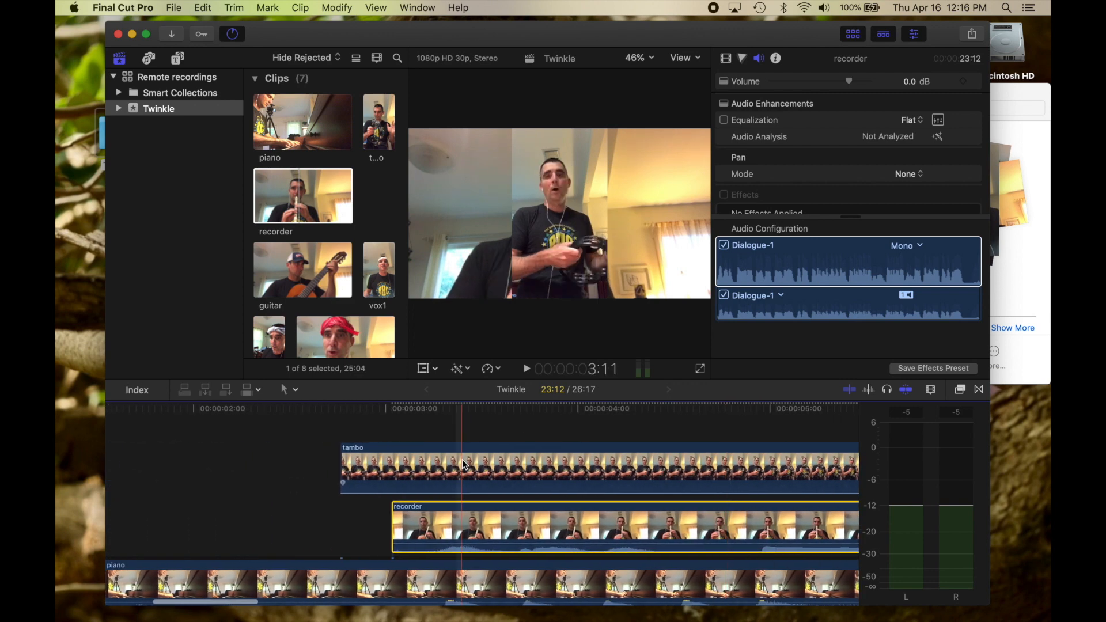
right_click(466, 464)
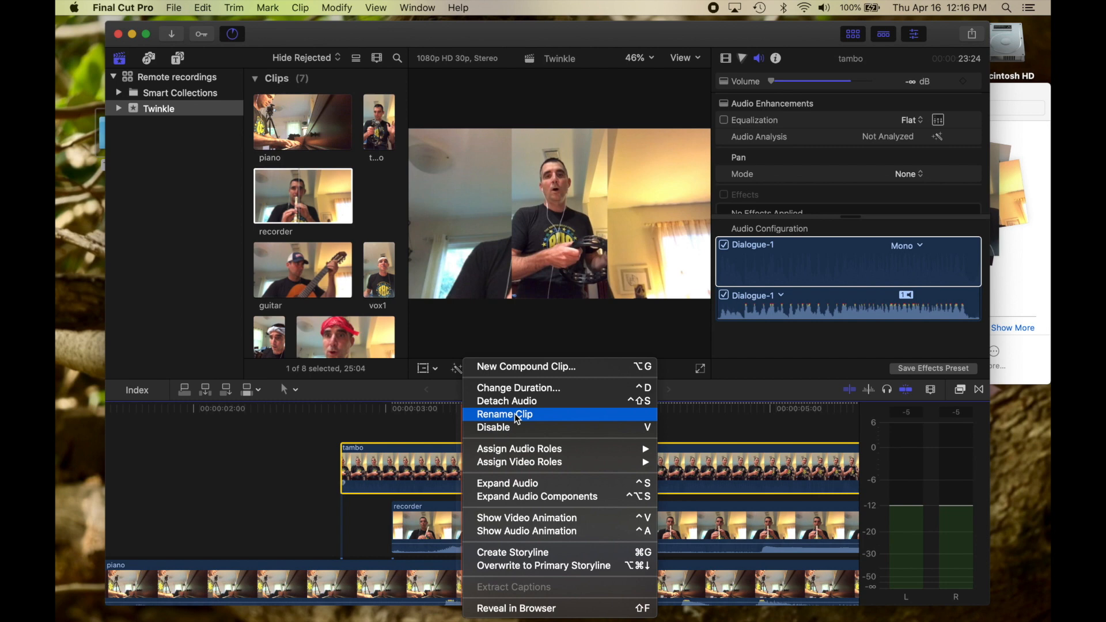
click(515, 428)
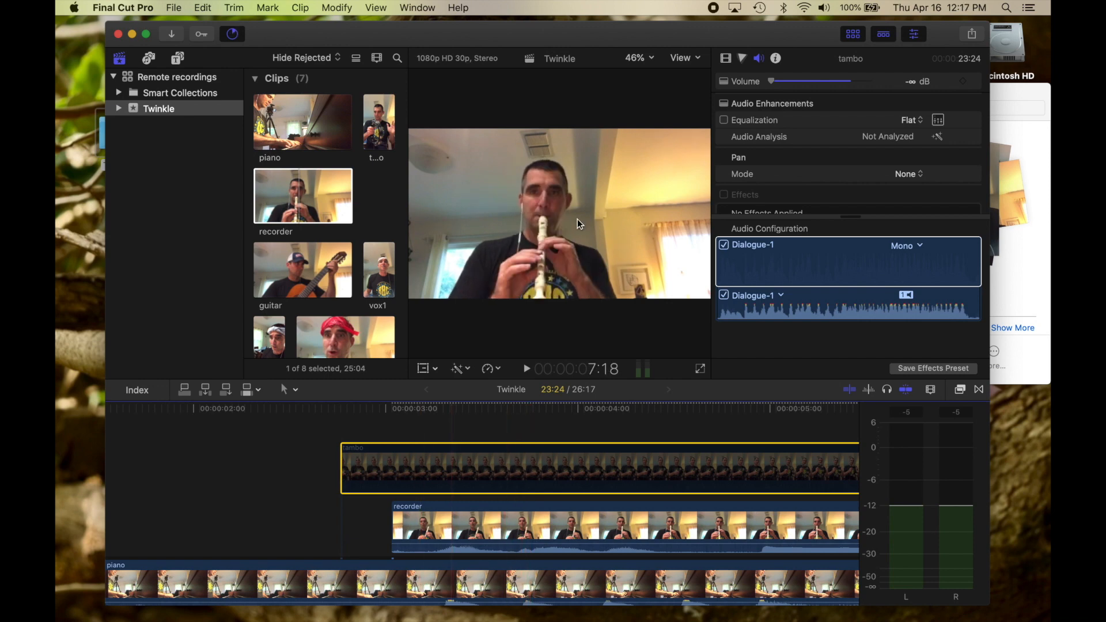
right_click(418, 462)
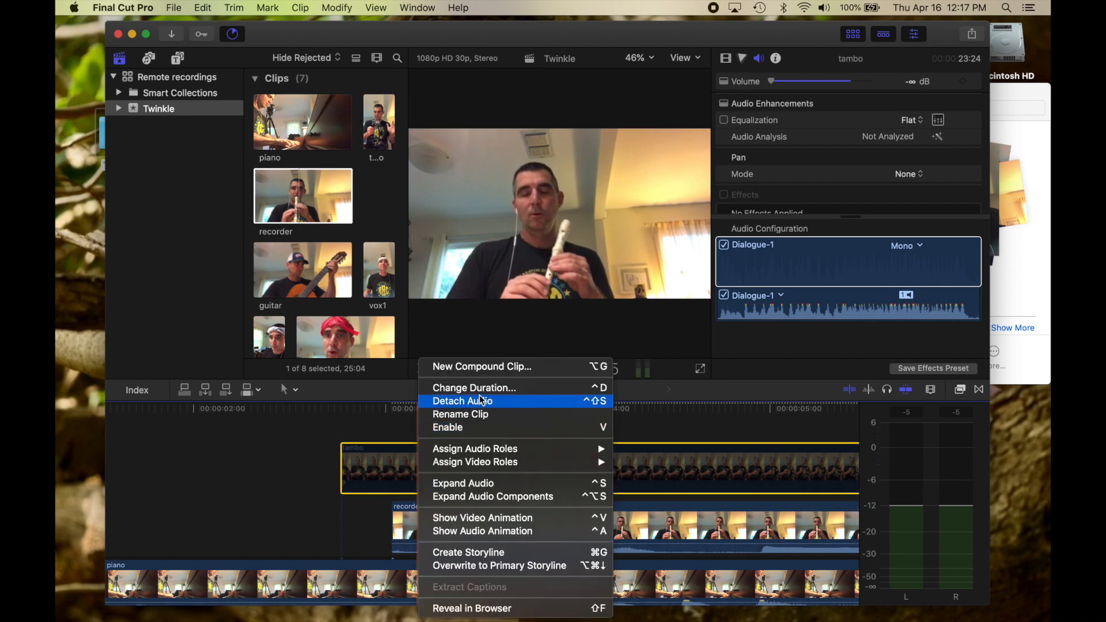
click(475, 429)
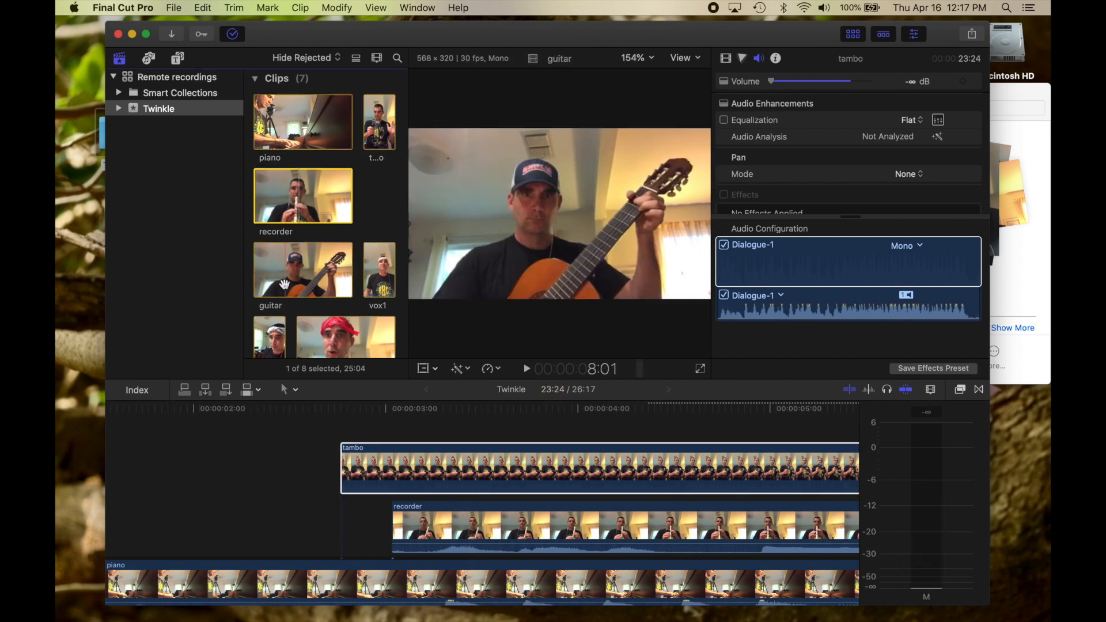
Step: Silence the recorder clip's audio in the timeline
click(379, 487)
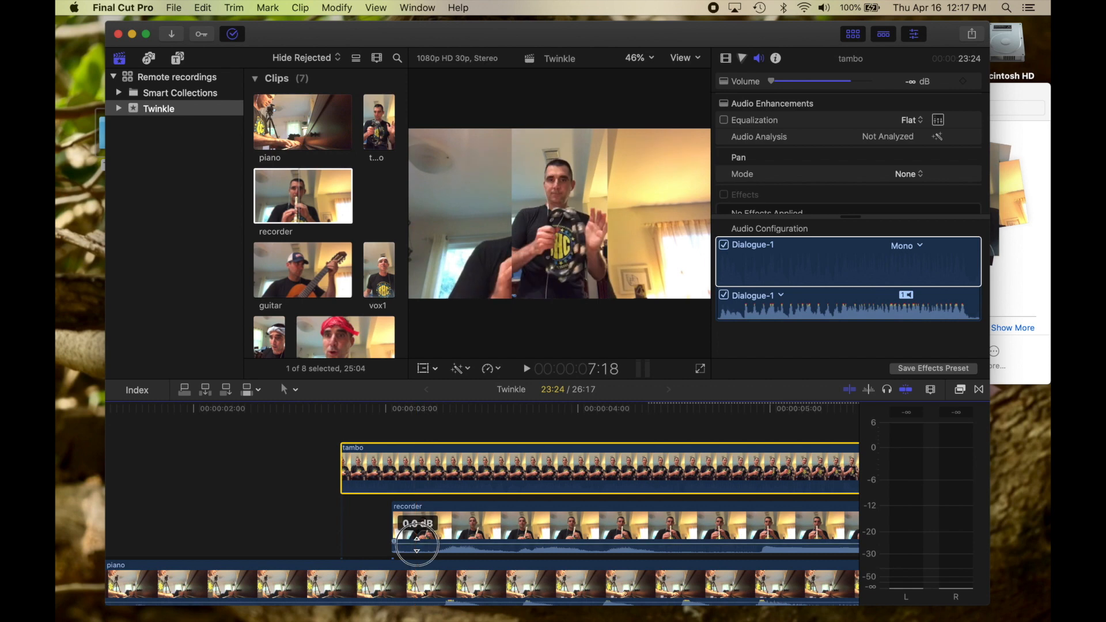
Step: Connect the guitar clip above the tambo clip in the timeline and trim its opening down to a 23:13 duration
click(300, 283)
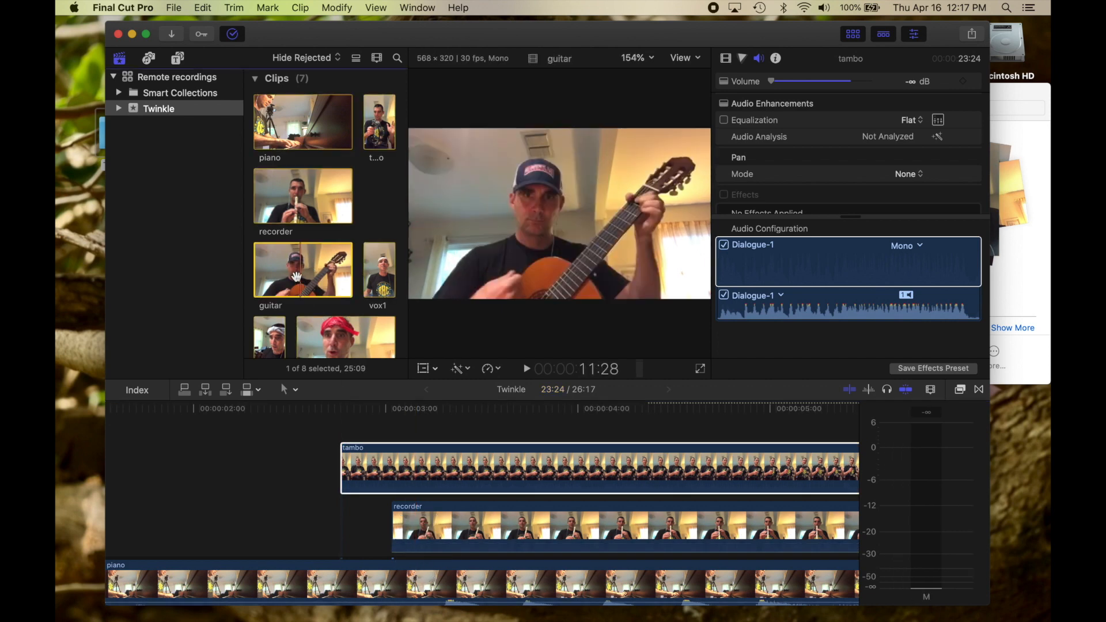
drag(366, 413, 552, 456)
scroll(252, 470, up, 3)
scroll(473, 466, down, 2)
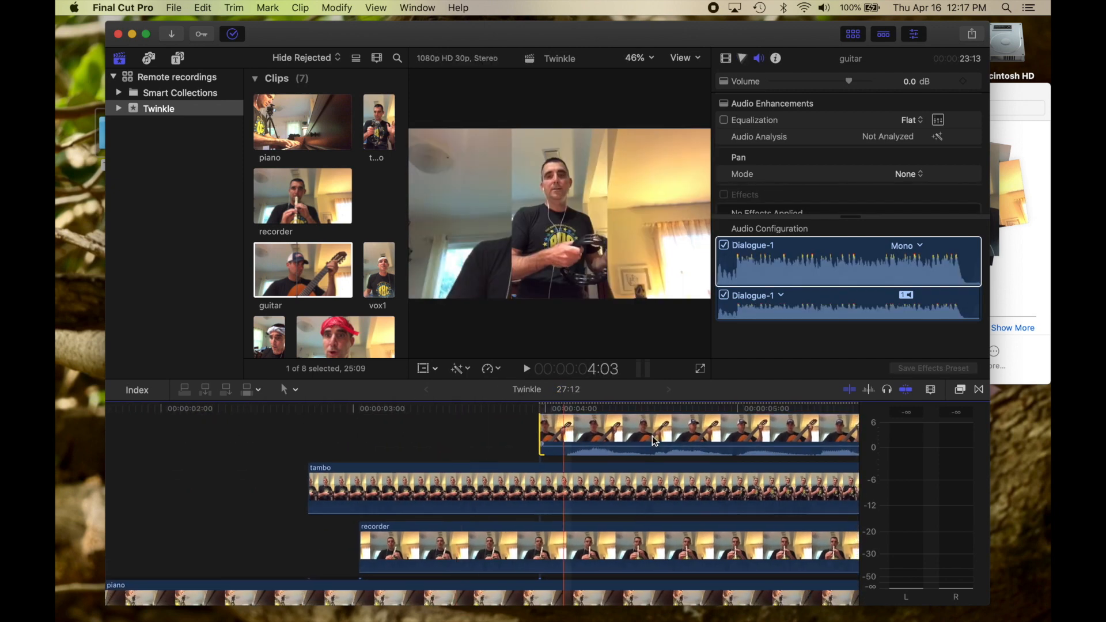
Step: Reduce the timeline's clip height and place the guitar clip directly above the piano clip, starting level with the recorder clip at about 3:01
click(931, 389)
drag(900, 483, 891, 487)
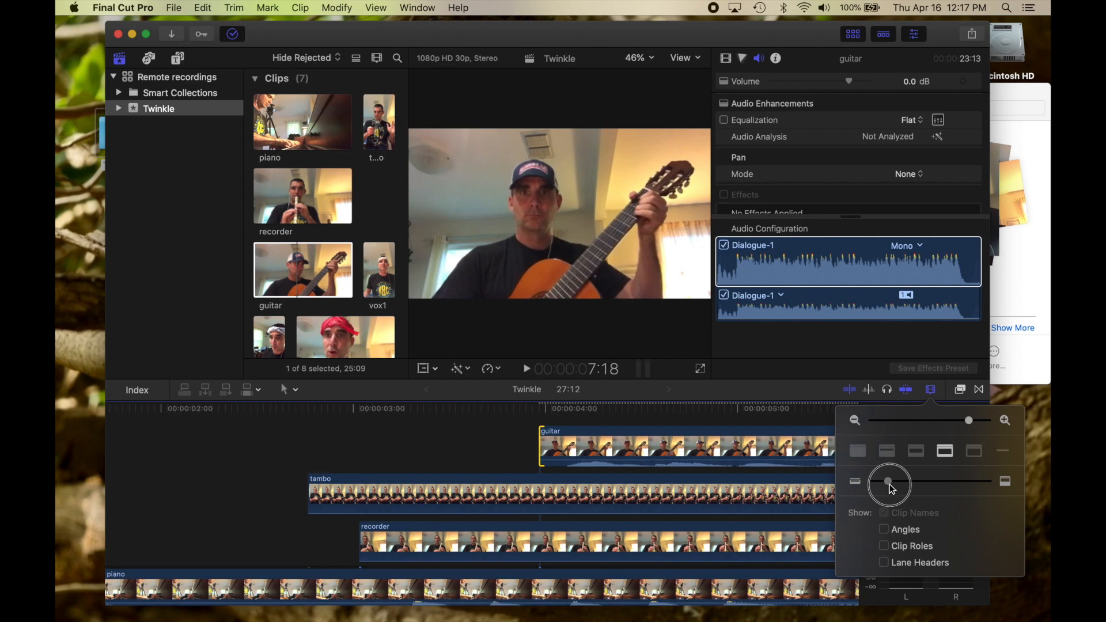
drag(612, 431, 430, 530)
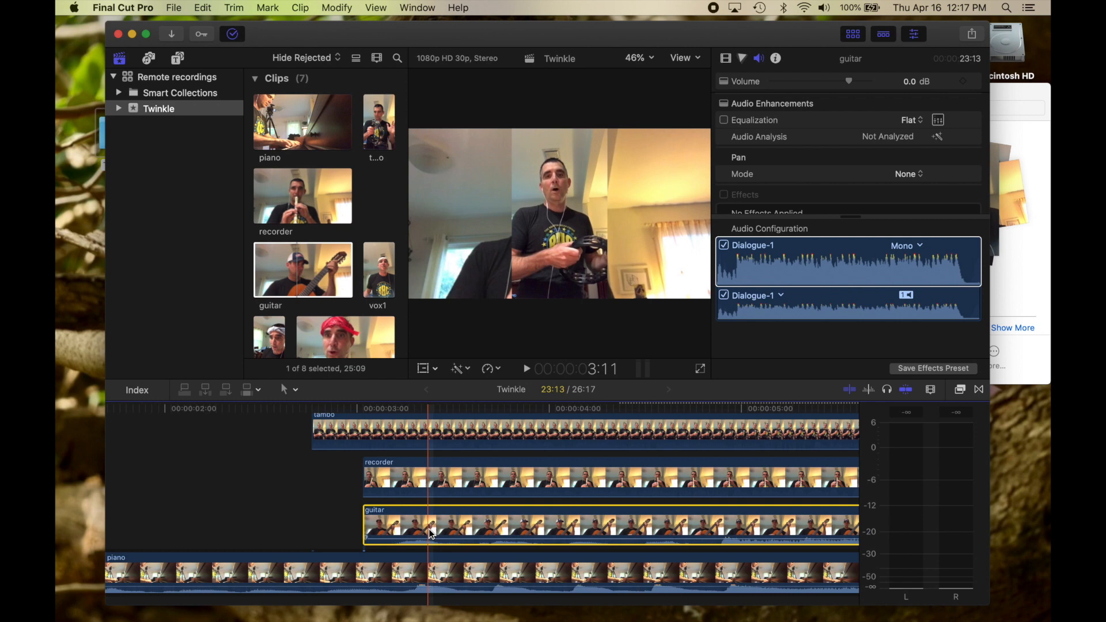
Step: Play from about 2:29 to check the guitar's sync with the piano, and lower the guitar clip's volume to -∞ dB
key(super+equal)
key(super+equal)
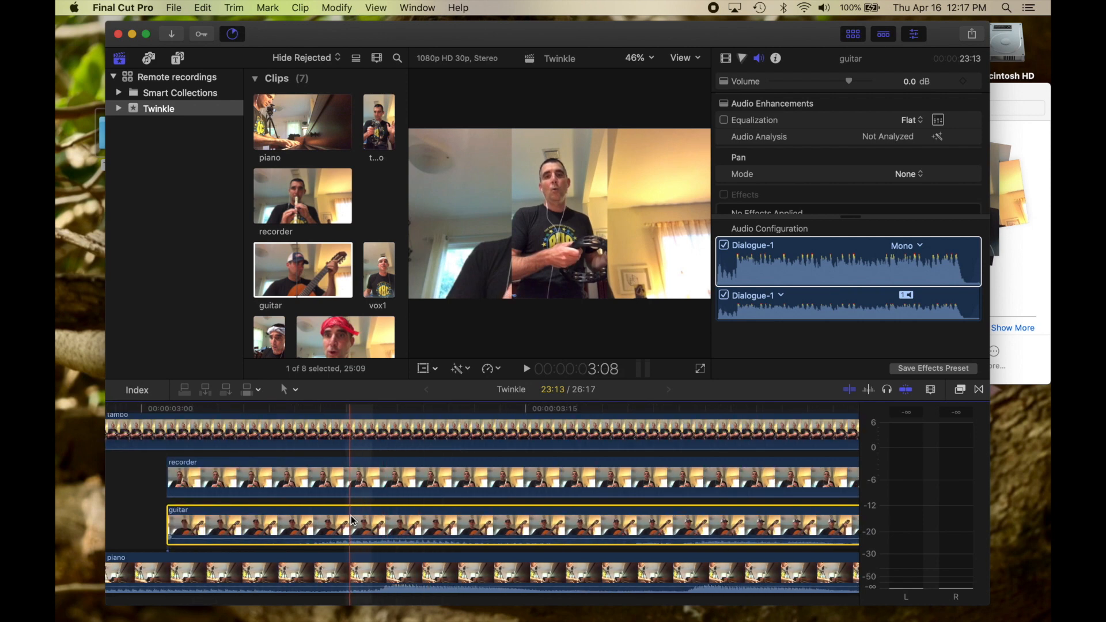
key(super+minus)
scroll(354, 520, right, 2)
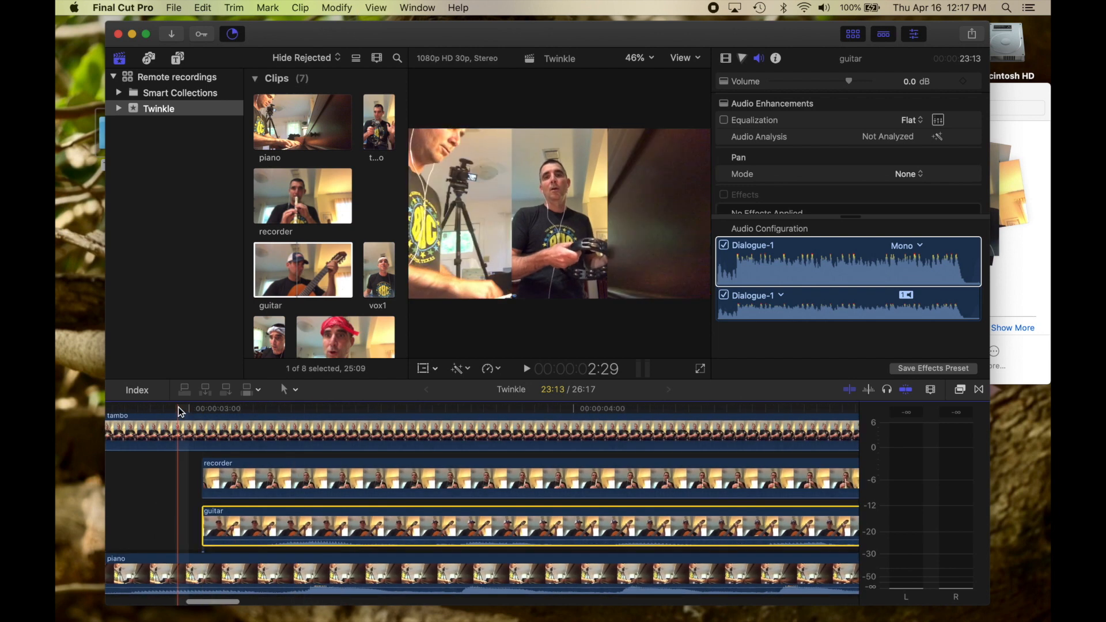
key(space)
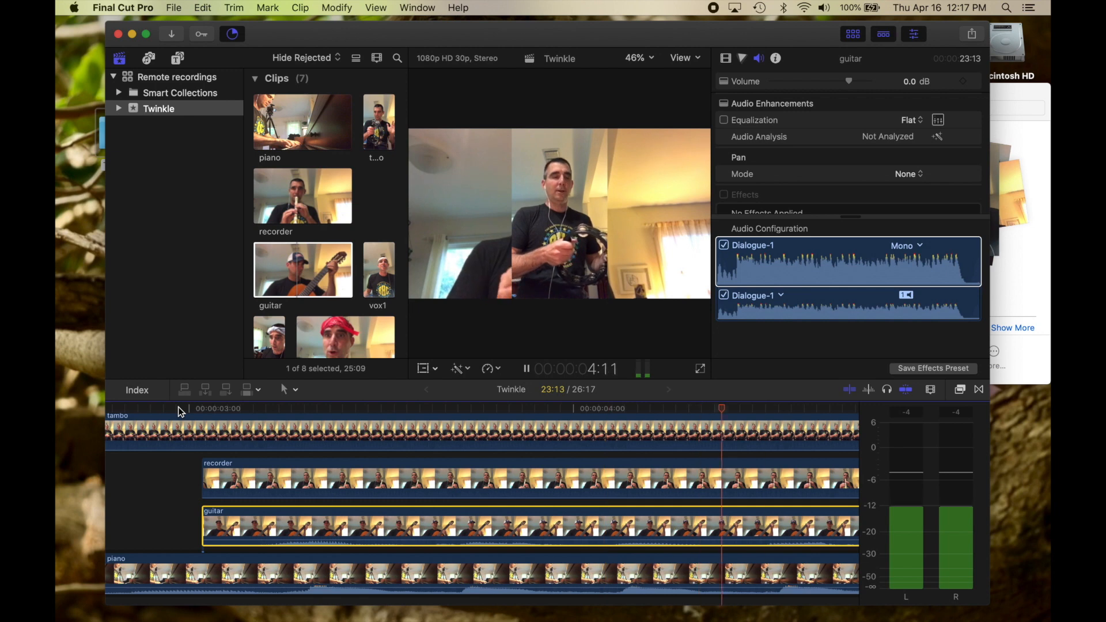
key(space)
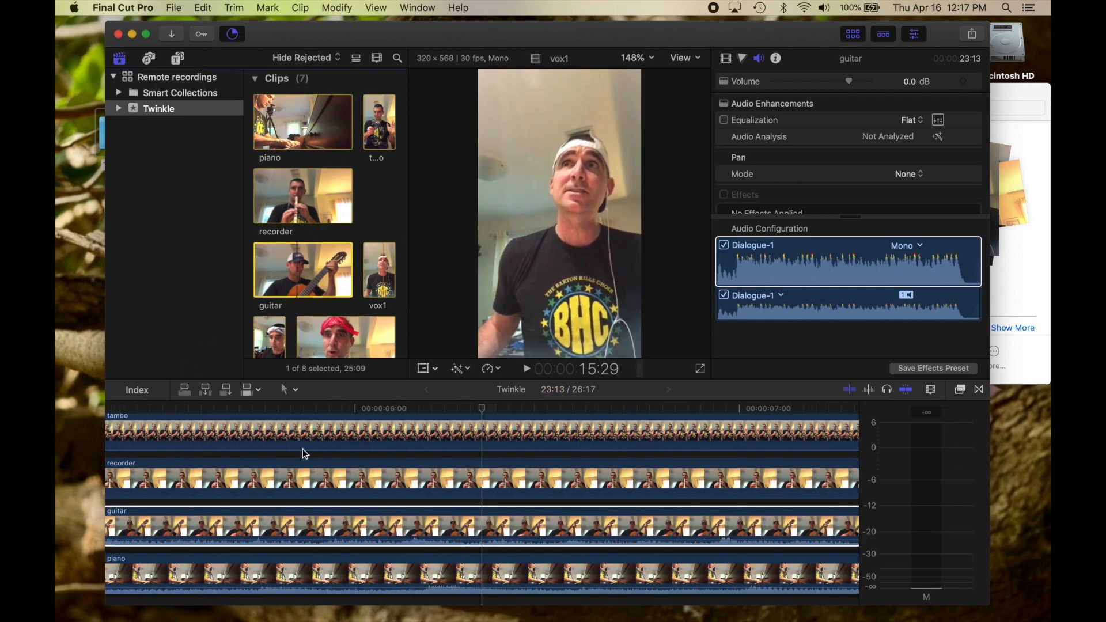
drag(246, 543, 246, 570)
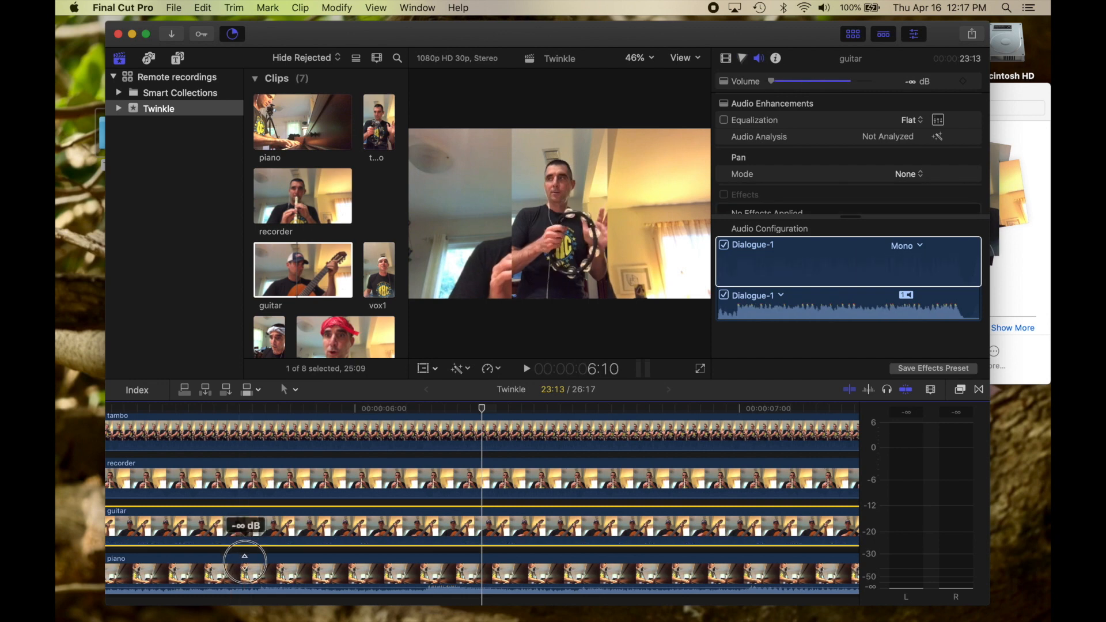
Step: Connect the vox1 clip directly above the piano clip, starting level with the guitar and recorder clips at about 3:01
scroll(274, 517, left, 10)
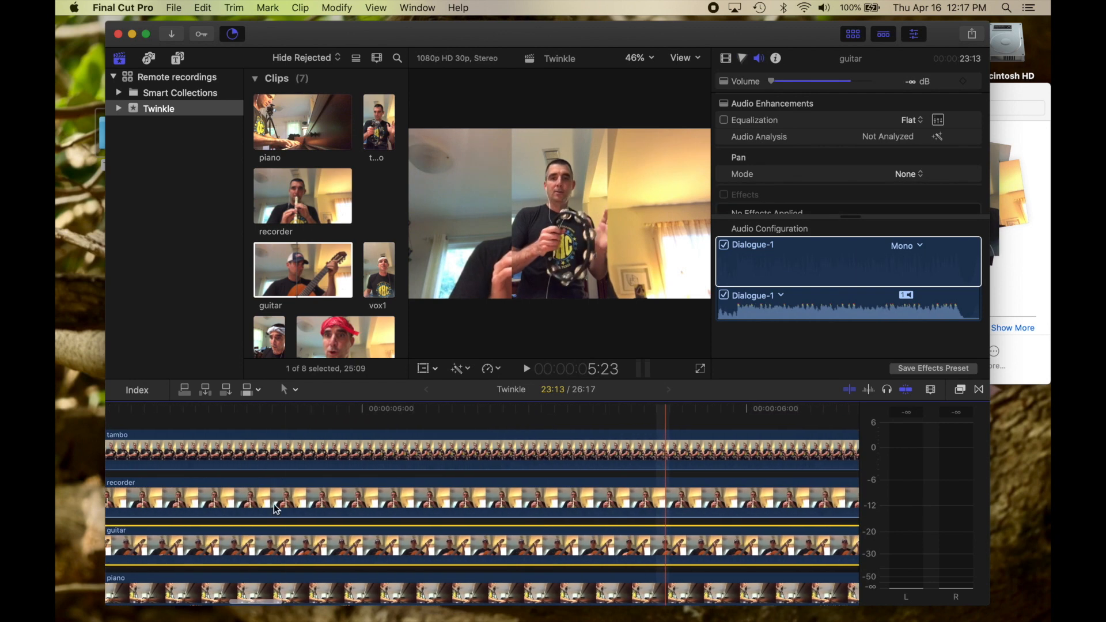
click(352, 342)
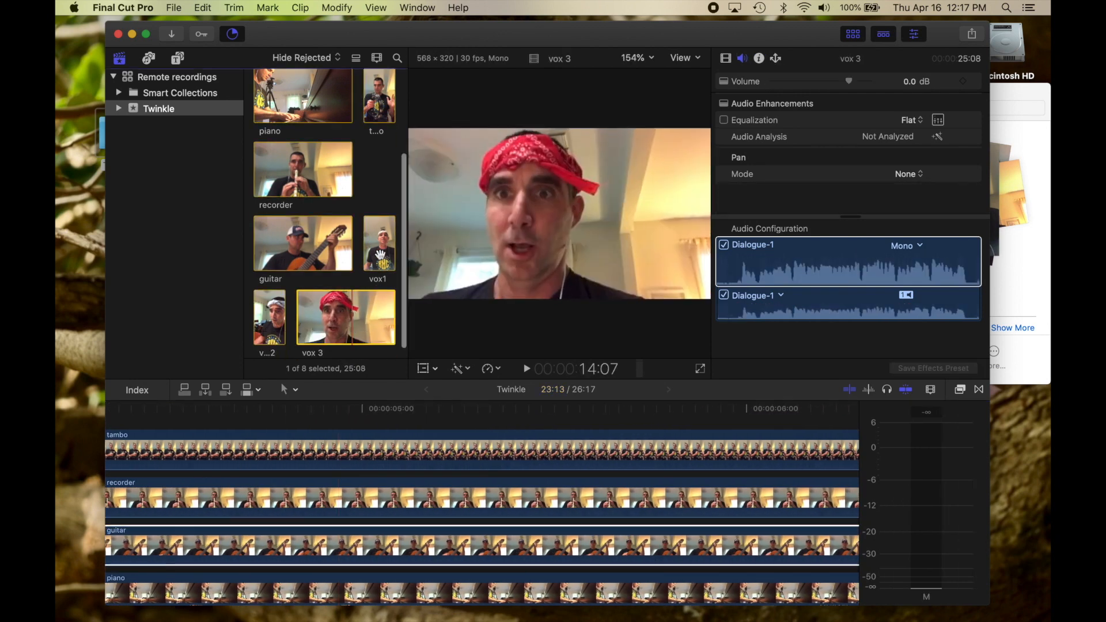
click(377, 248)
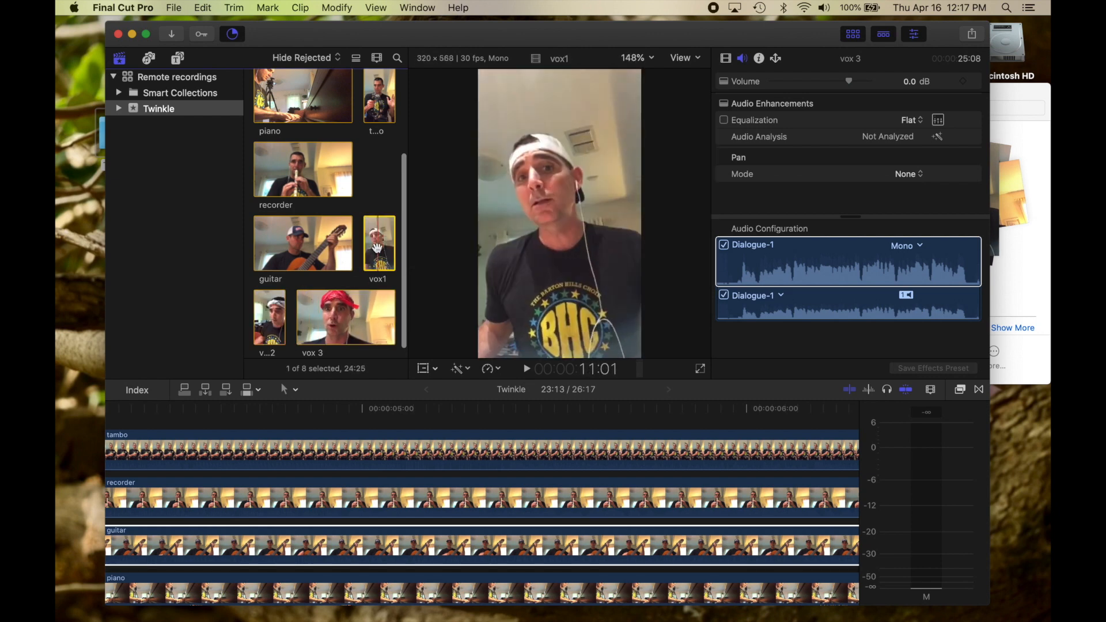
scroll(375, 416, left, 20)
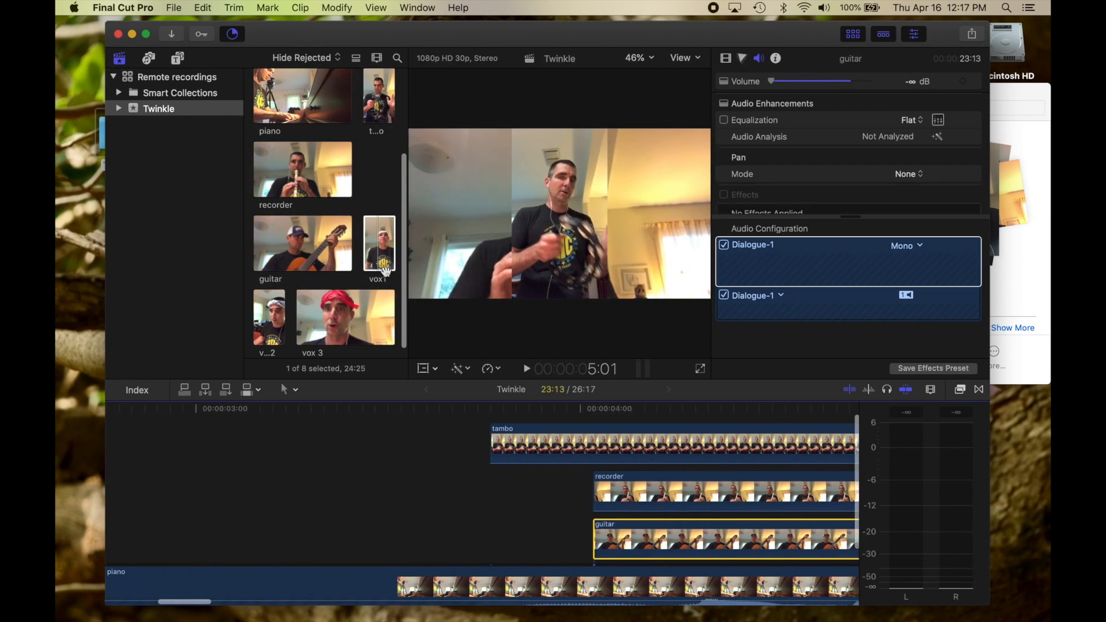
drag(380, 253, 594, 571)
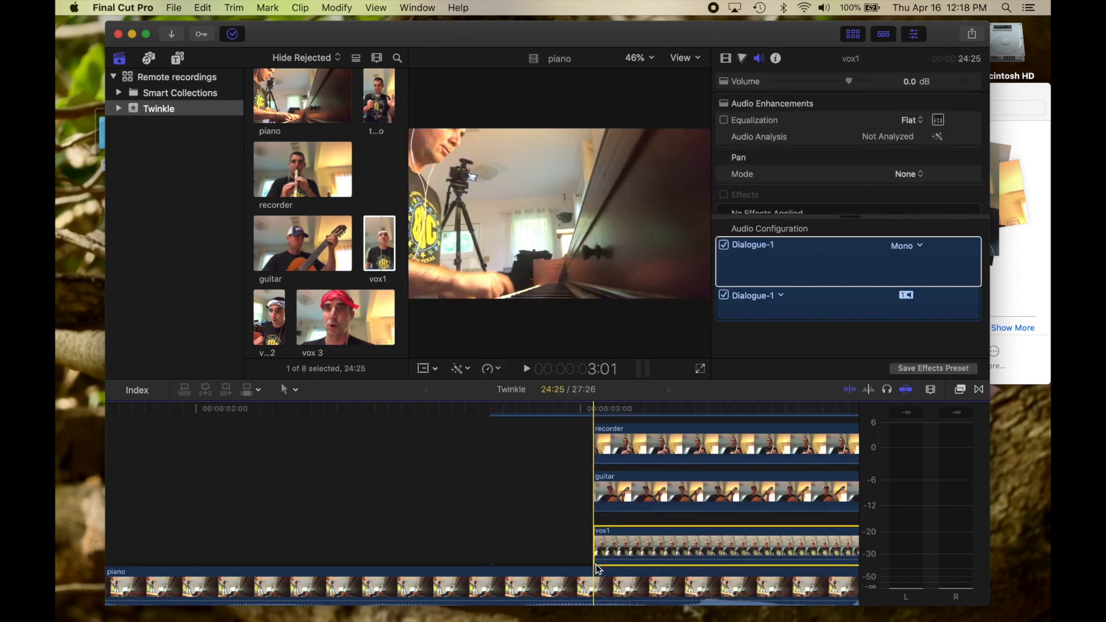
Step: Trim the vox1 clip's opening down to a 23:03 duration and move it back to start level with the guitar clip at about 3:01
key(super+minus)
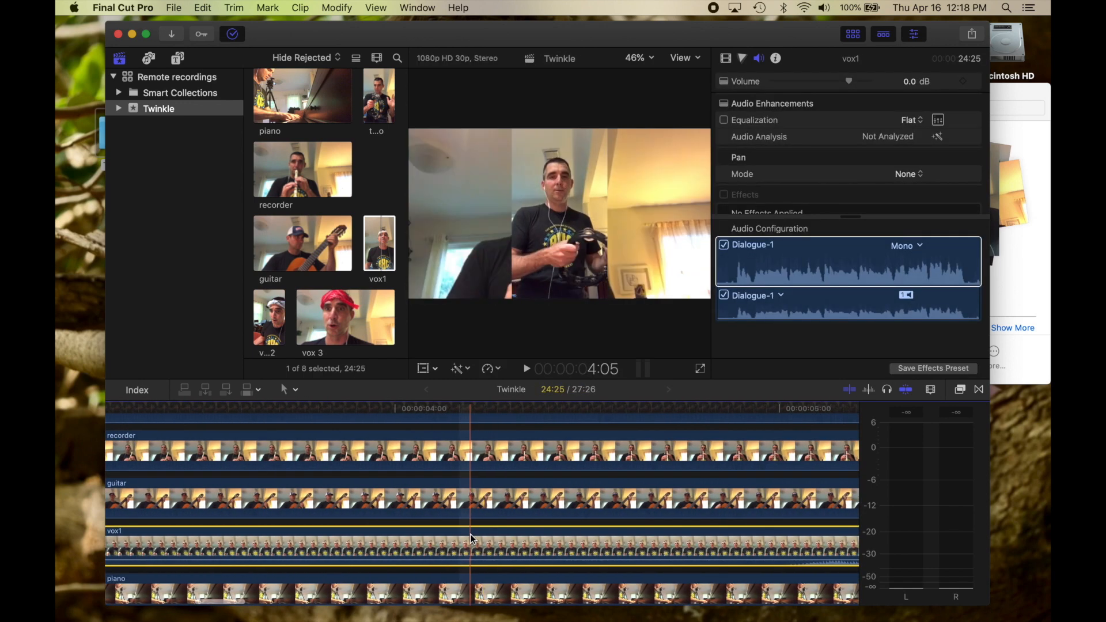
key(super+minus)
drag(361, 538, 528, 561)
scroll(527, 557, down, 1)
drag(586, 524, 425, 520)
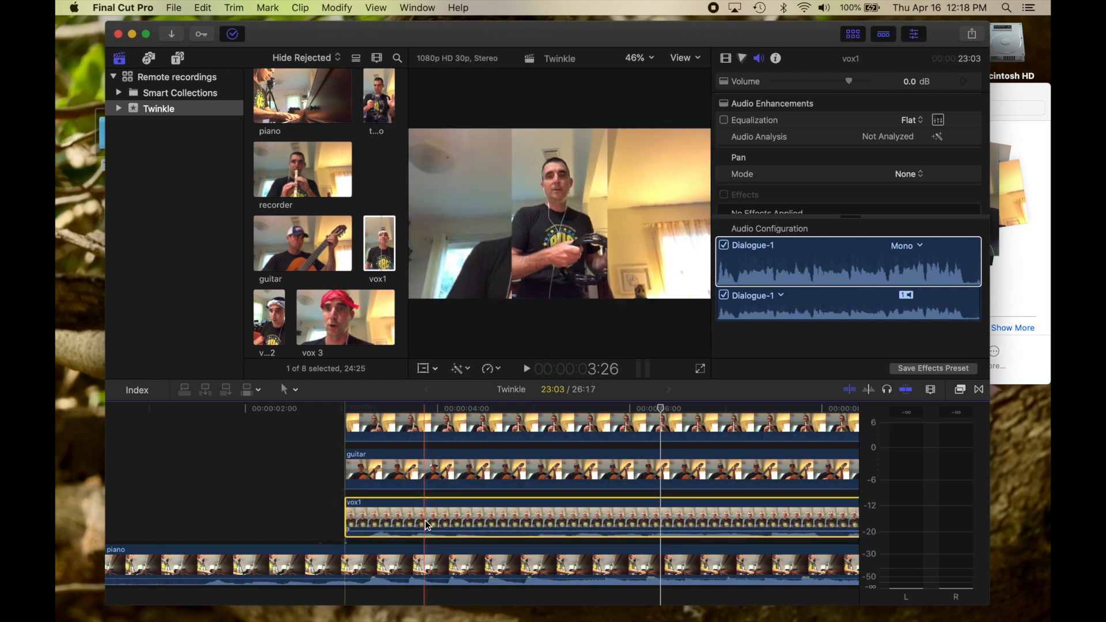
Step: Nudge the vox1 clip two frames earlier and play from just before its start to check its sync with the piano
key(super+equal)
key(super+equal)
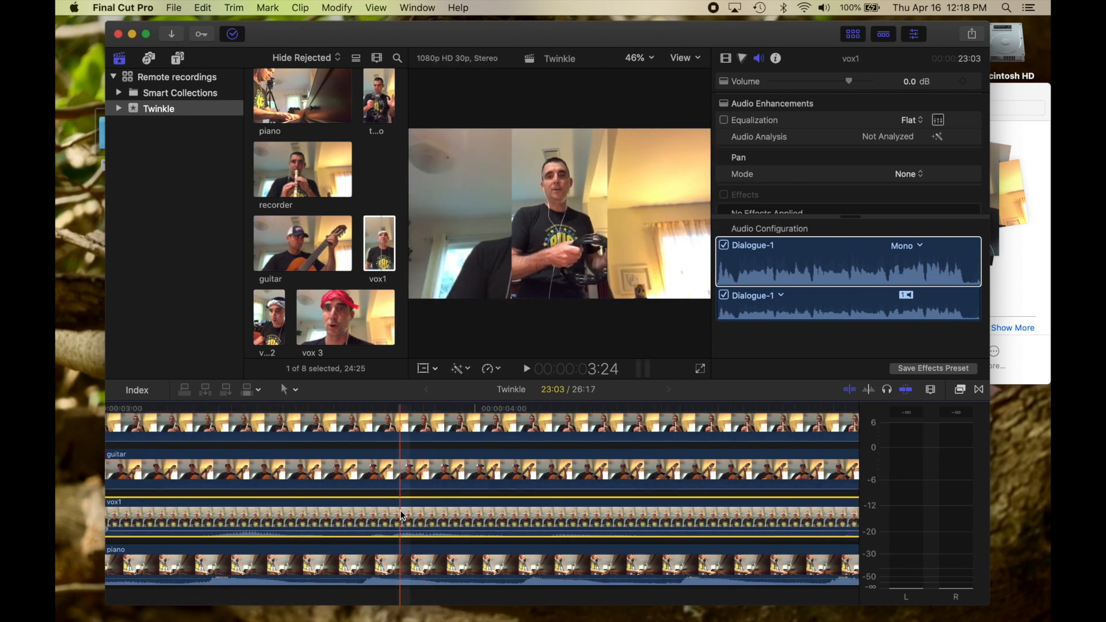
key(comma)
key(comma)
scroll(402, 516, left, 10)
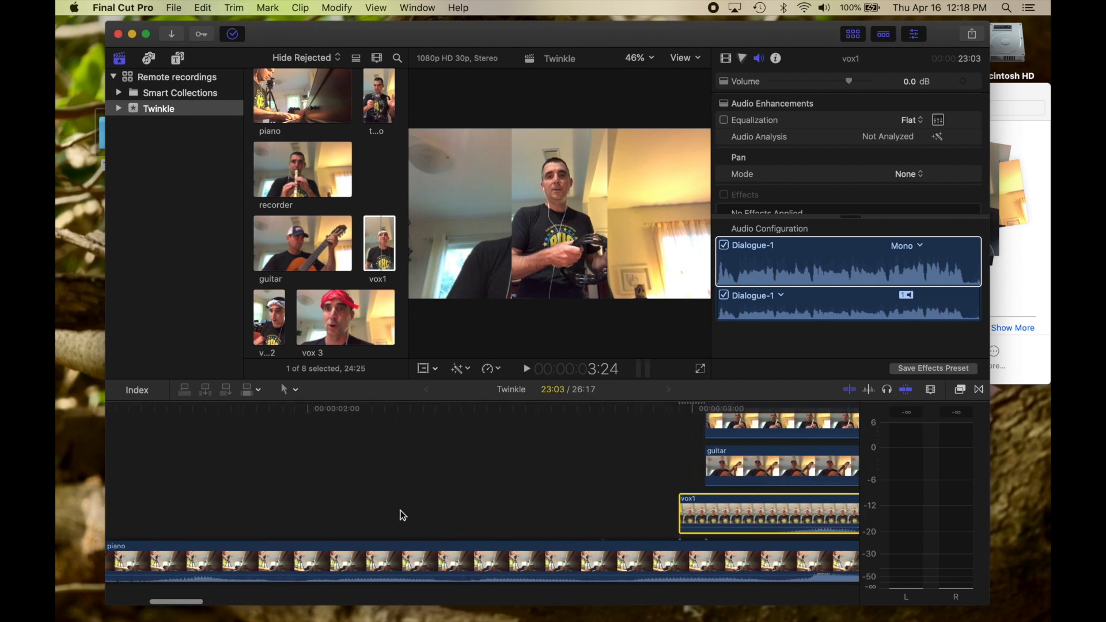
click(430, 441)
key(space)
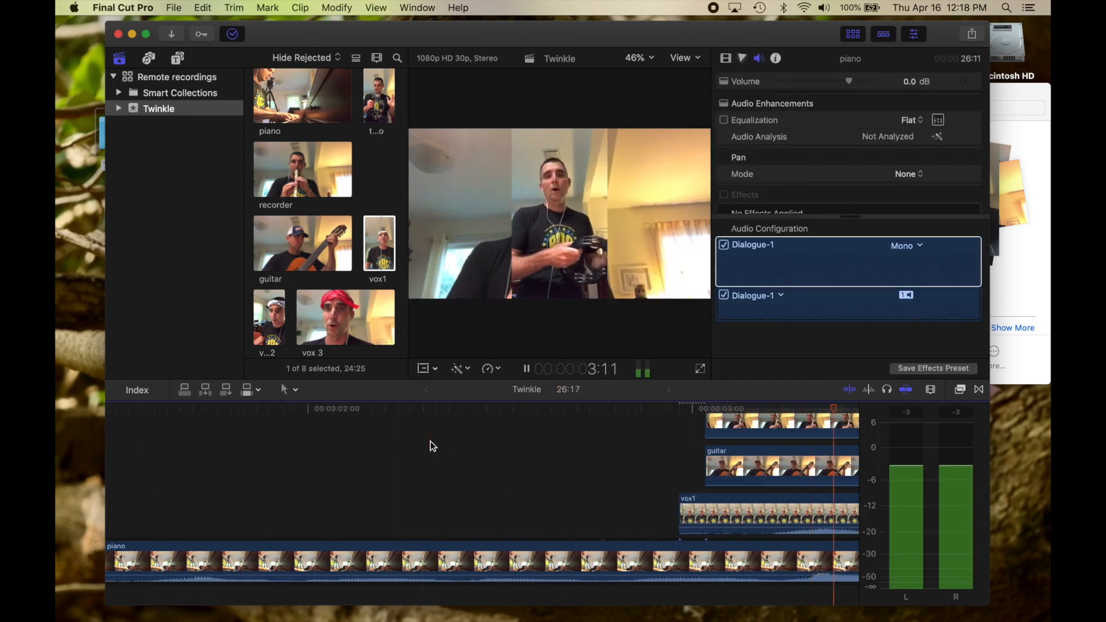
key(space)
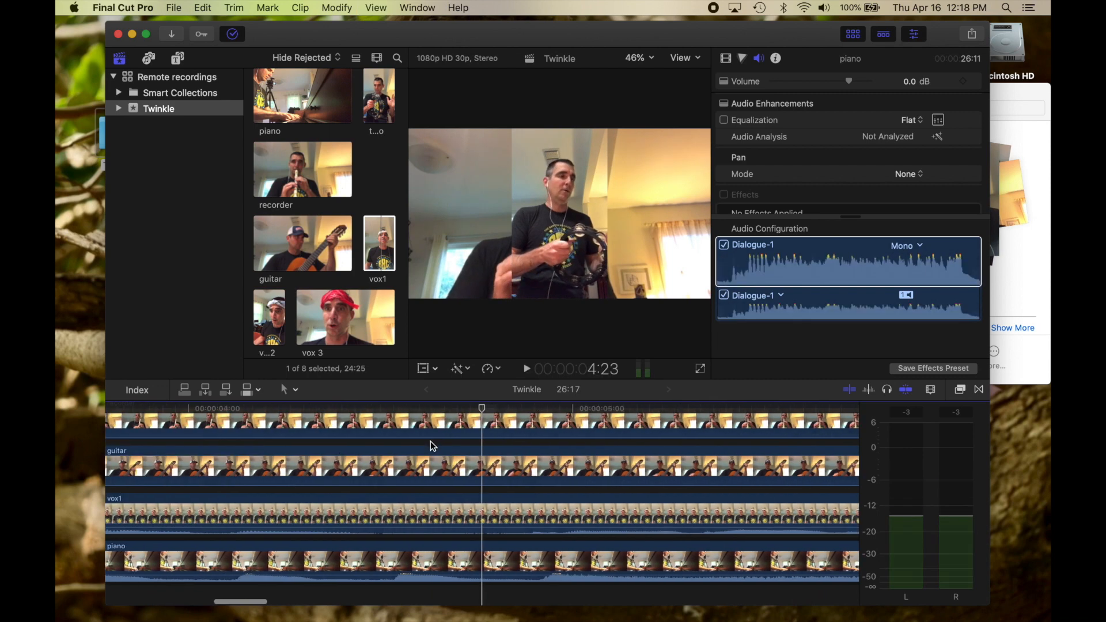
Step: Silence the vox1 clip's audio in the timeline
key(super+minus)
key(super+minus)
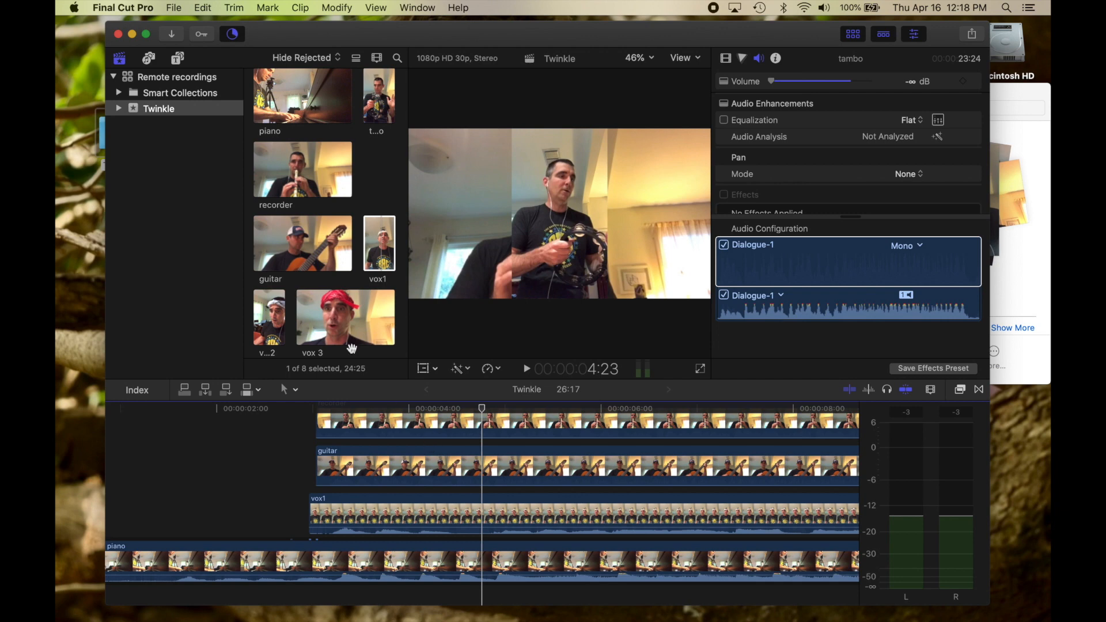
click(377, 525)
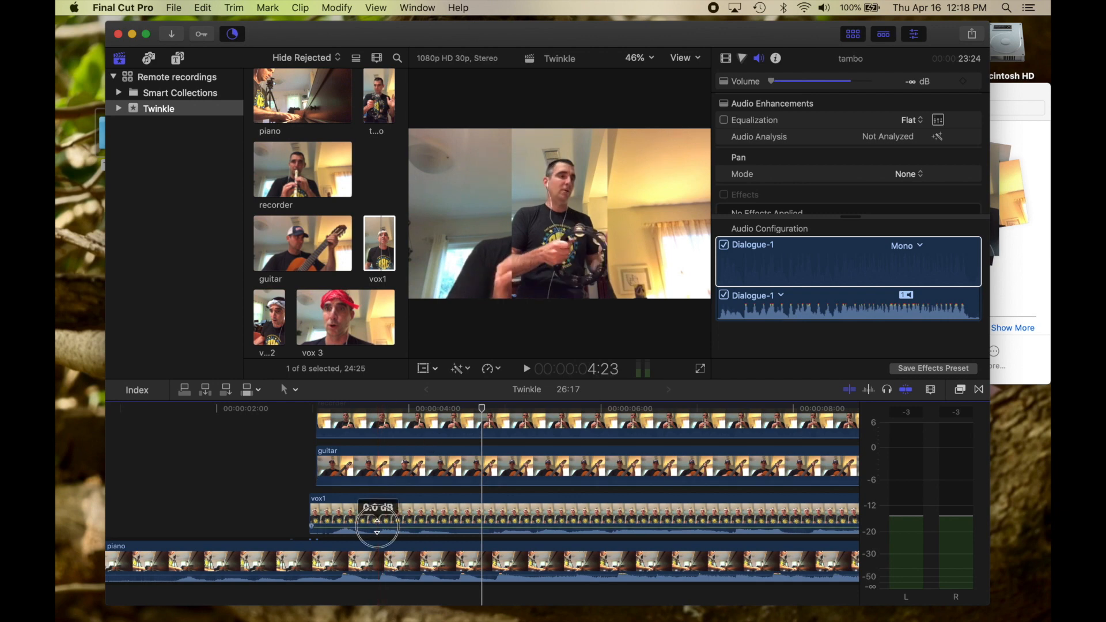
Step: Connect the vox 2 clip above the piano clip, trim its opening to a 23:05 duration and start it level with vox1
click(267, 321)
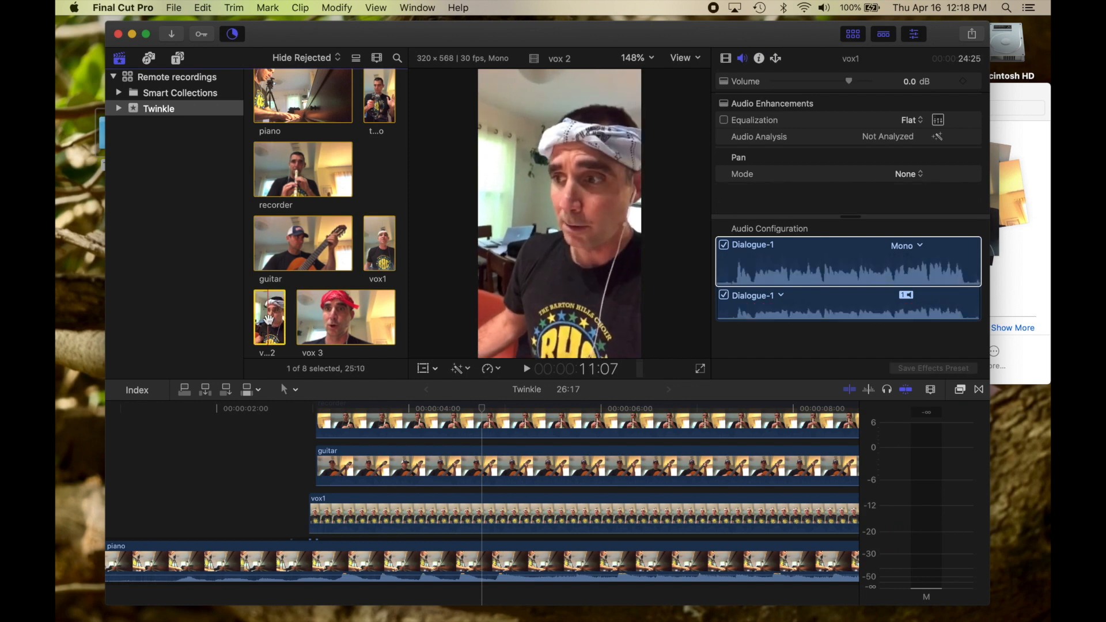
drag(268, 326, 268, 510)
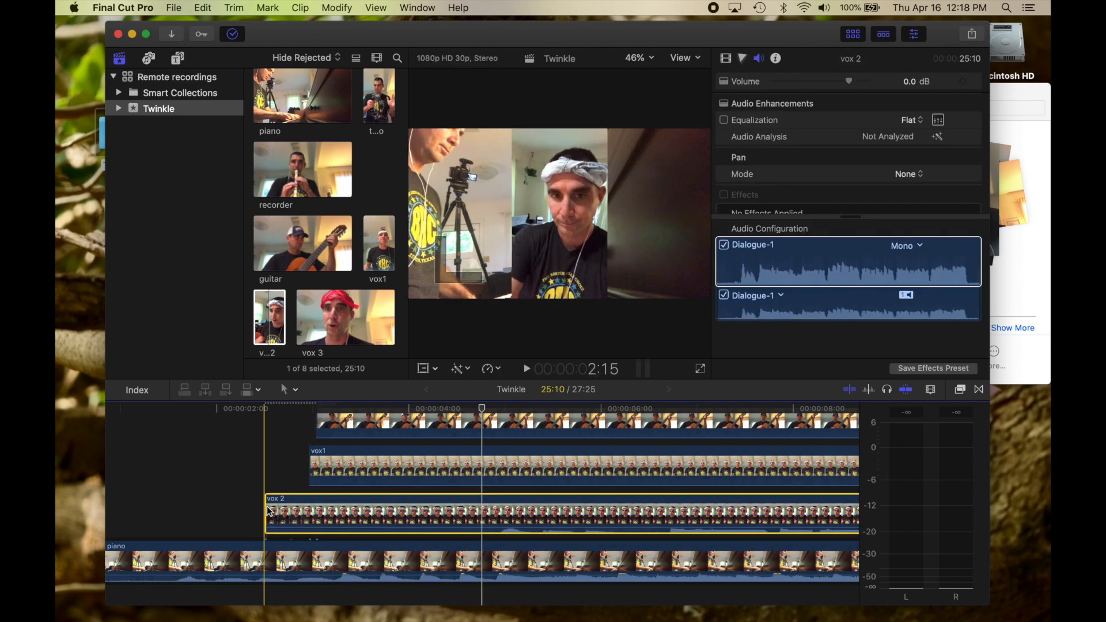
drag(327, 505, 478, 512)
drag(544, 516, 401, 519)
Step: Play from about 2:23 to check vox 2's sync with the piano, and silence the vox 2 clip's audio
key(super+equal)
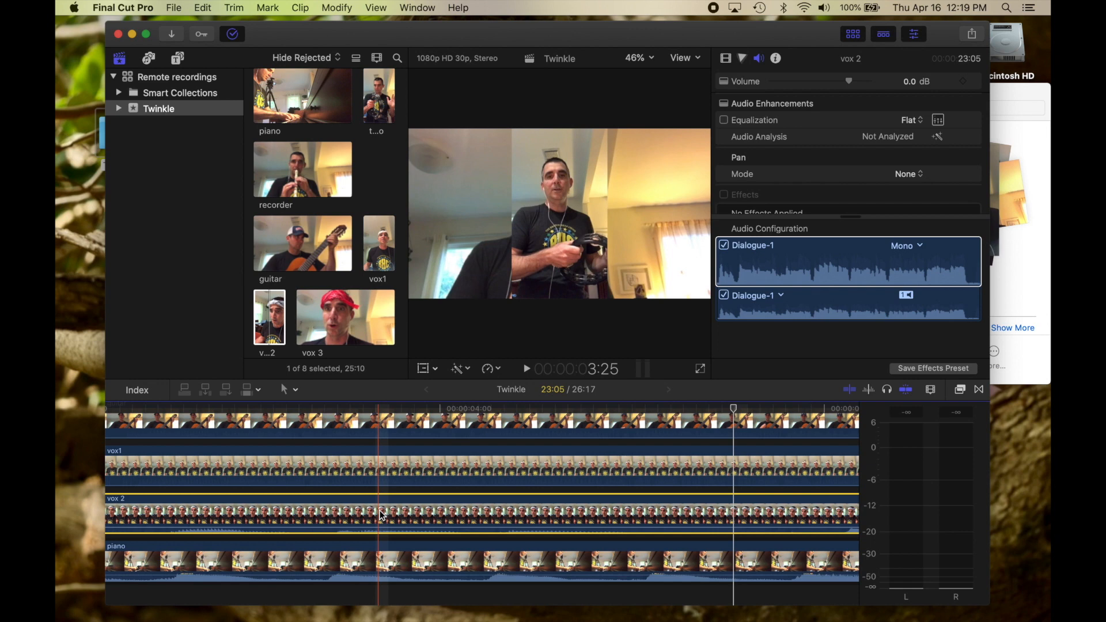
scroll(383, 517, left, 10)
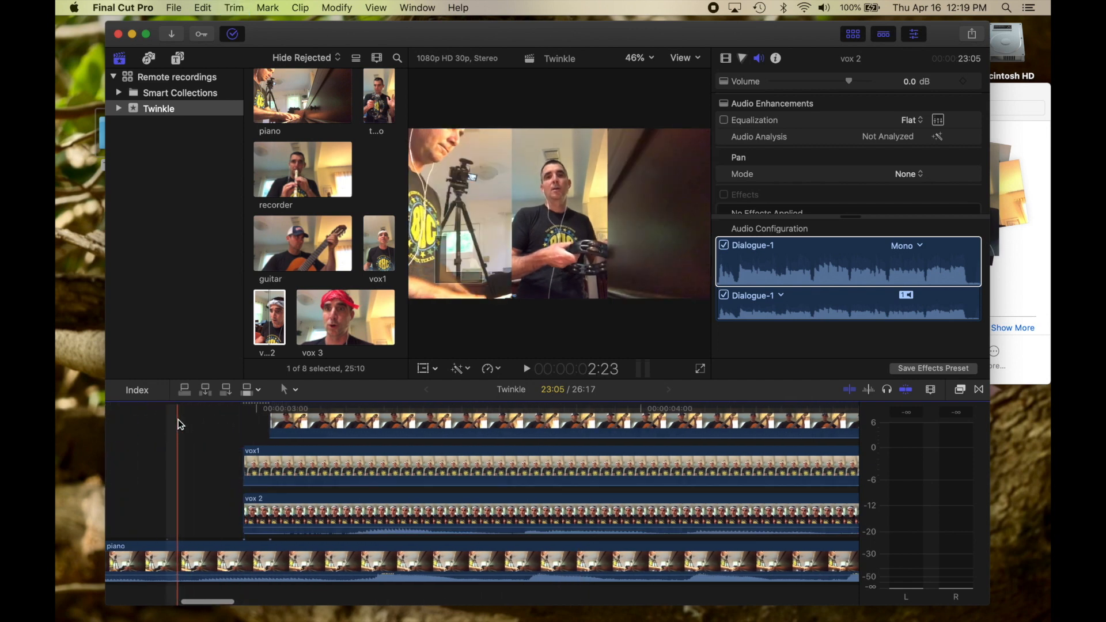
key(space)
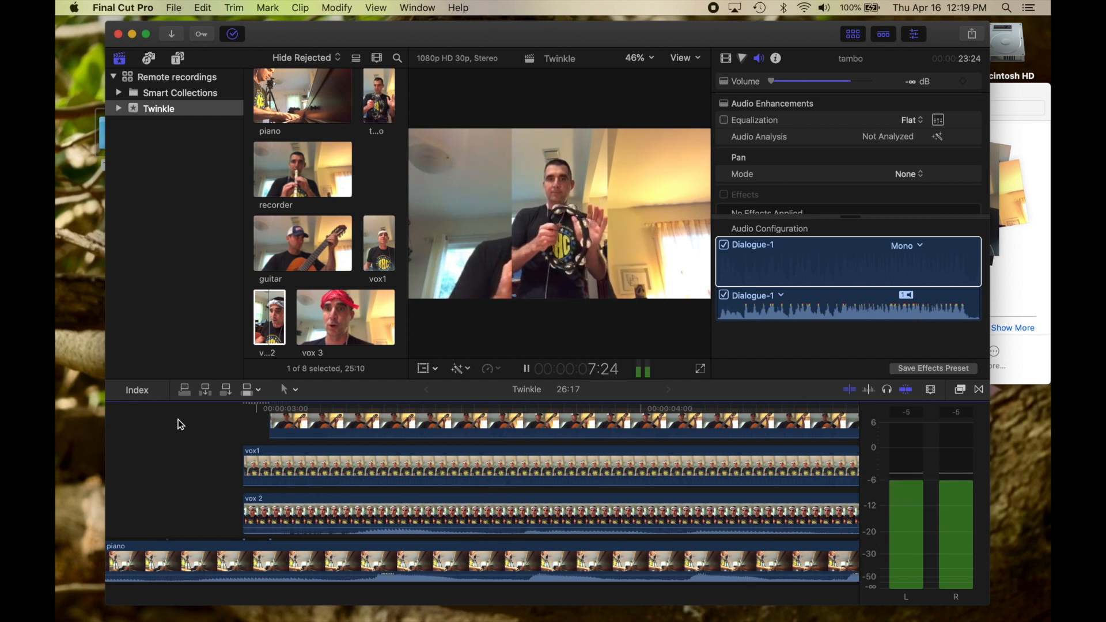
key(space)
scroll(351, 471, left, 8)
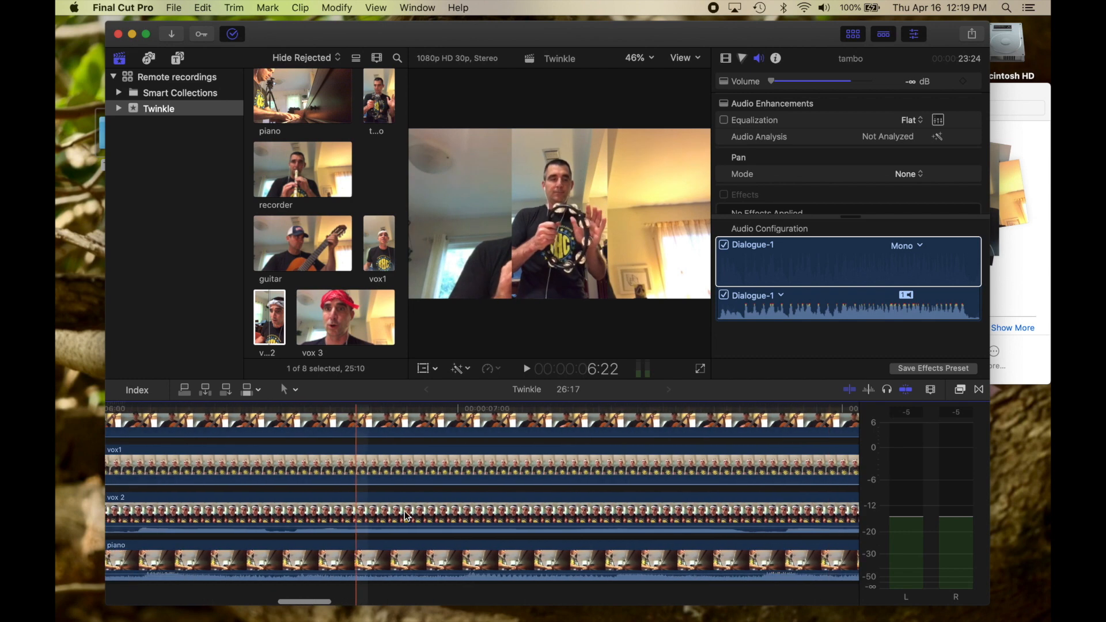
scroll(410, 513, left, 10)
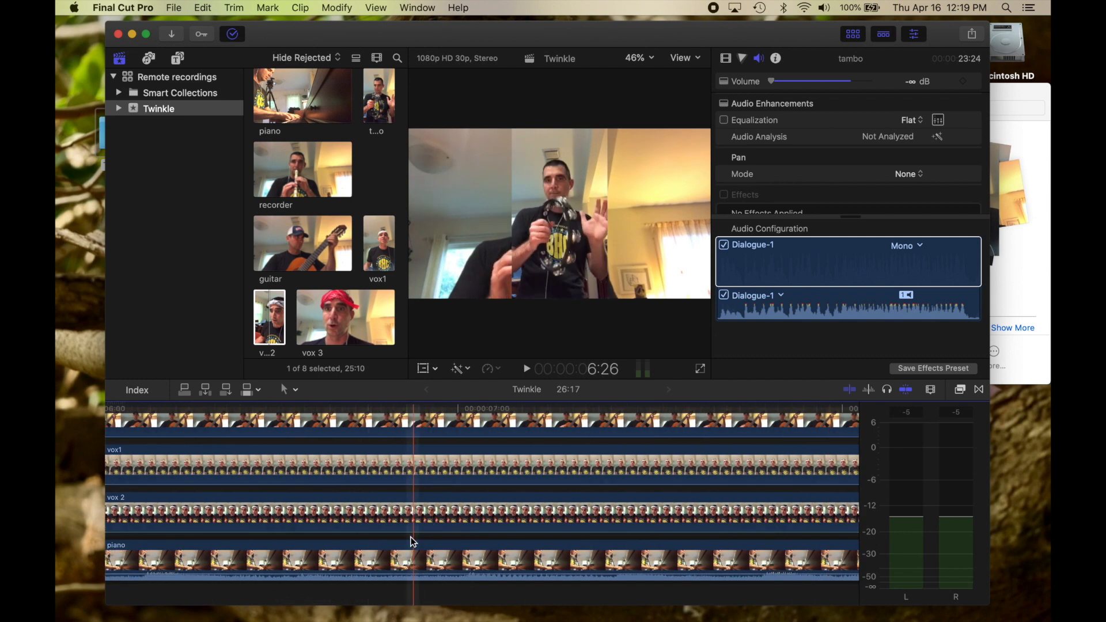
Step: Connect the vox 3 clip directly above the piano clip and trim its opening down to a 23:00 duration
scroll(402, 506, left, 15)
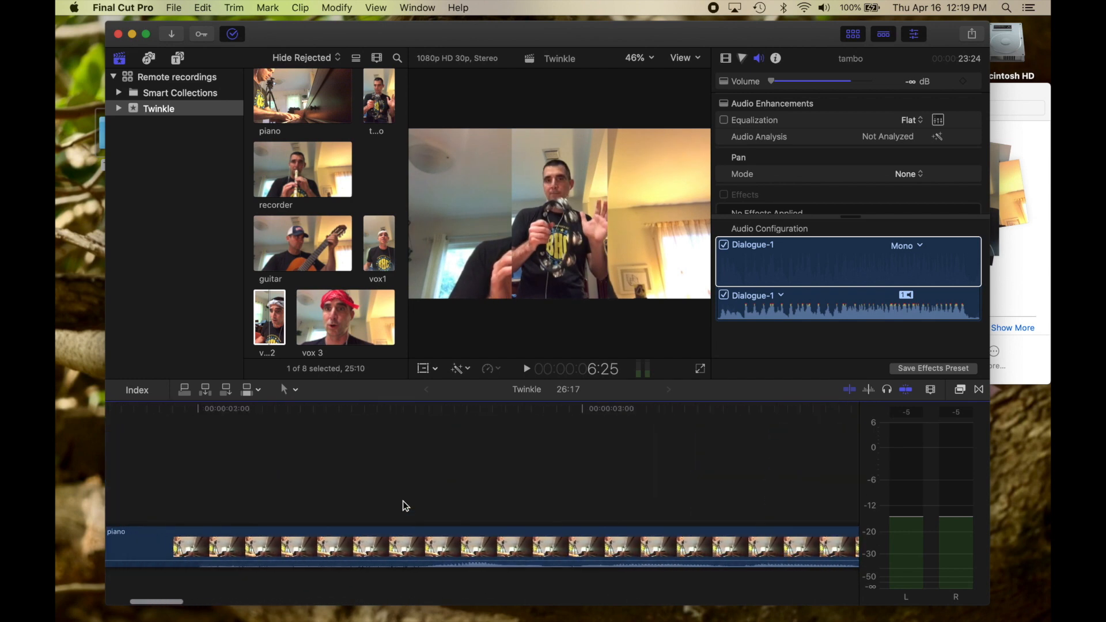
drag(372, 334, 572, 509)
scroll(572, 511, right, 10)
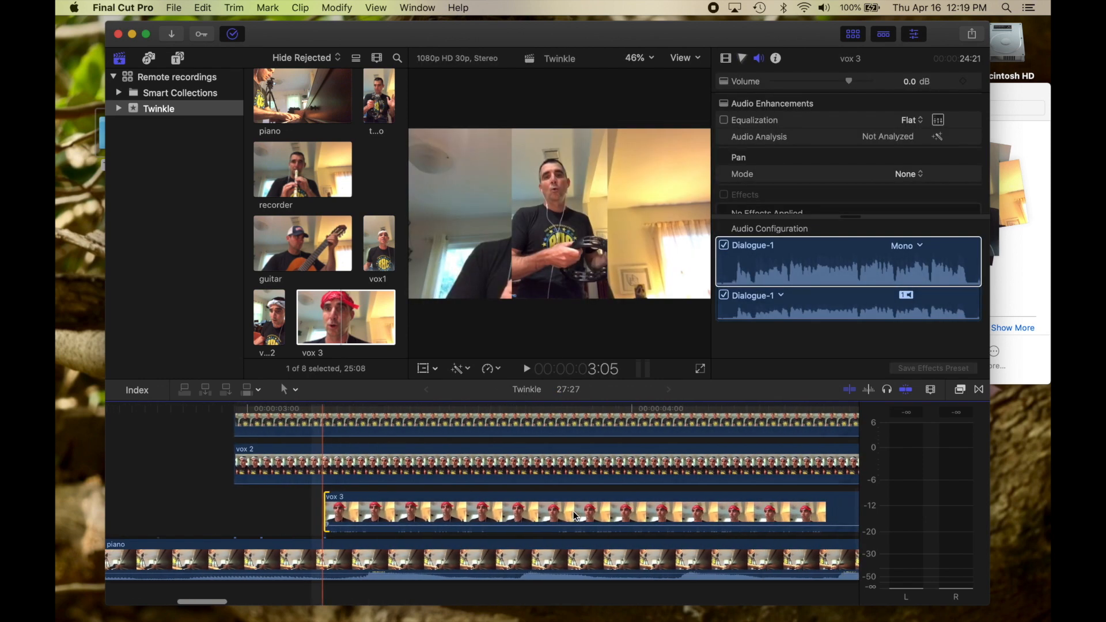
key(super+minus)
key(super+minus)
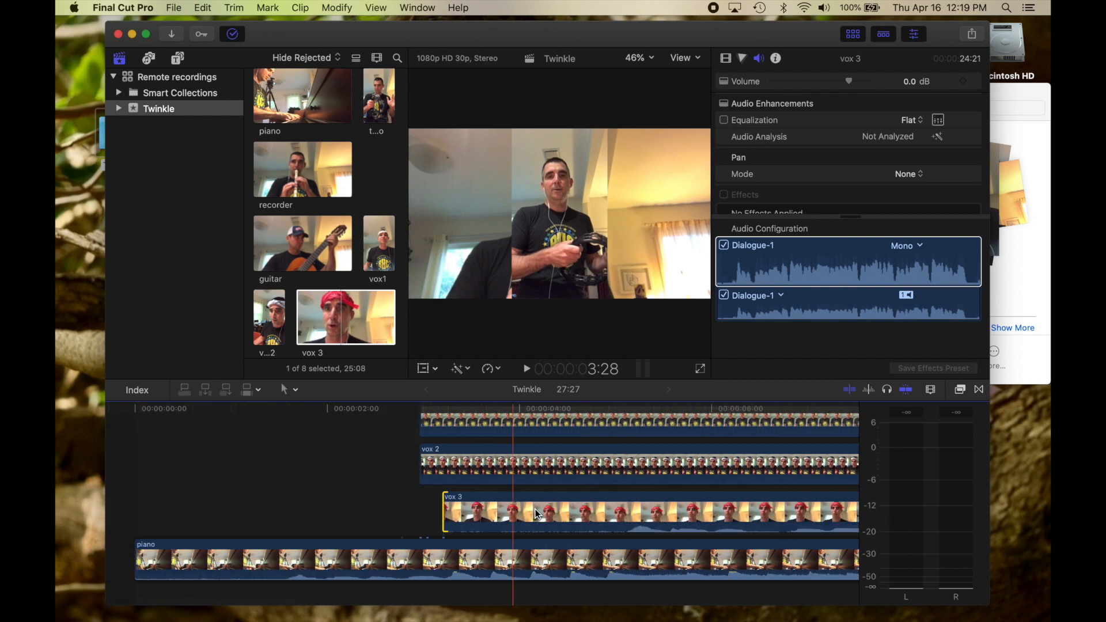
drag(588, 510, 412, 514)
drag(270, 511, 542, 508)
Step: Play from about 1:22 to check vox 3's sync, and move the clip earlier to start at about 3:01
click(303, 433)
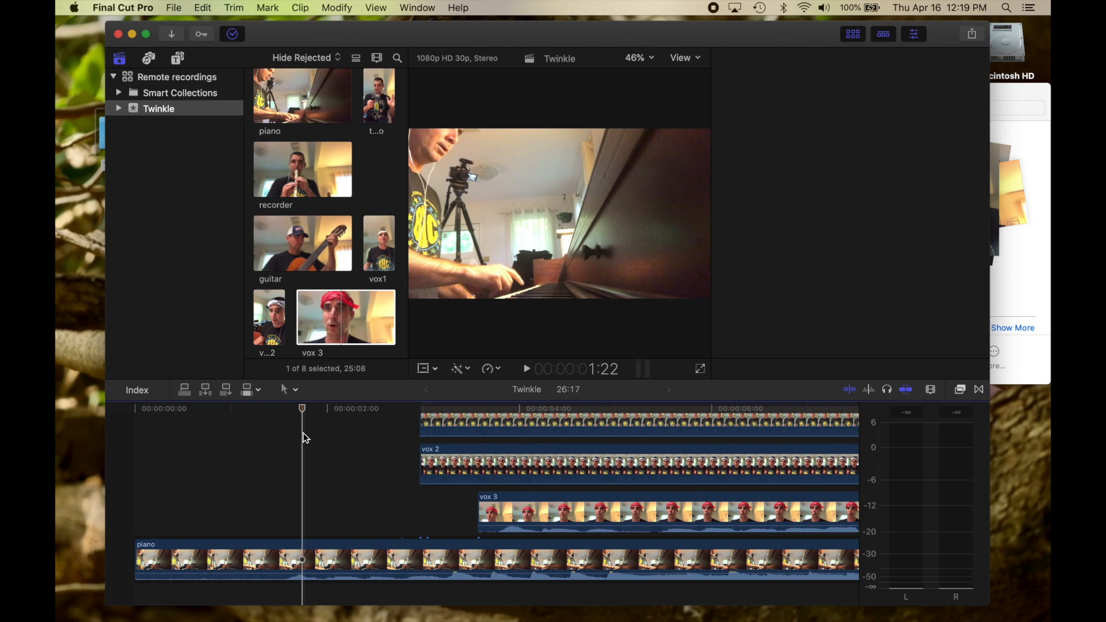
key(space)
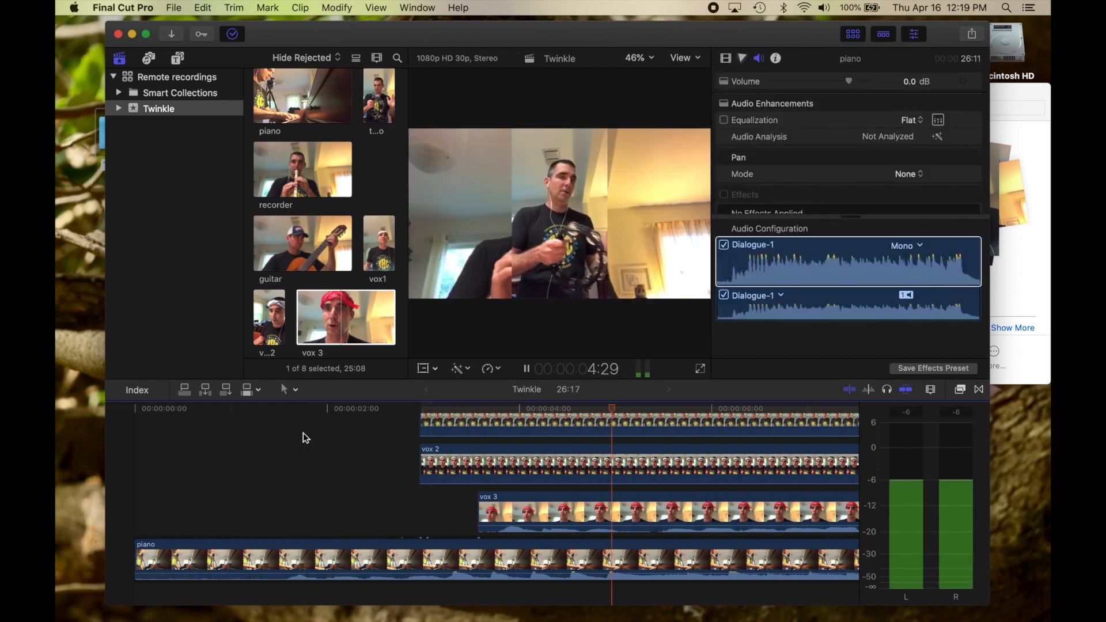
key(space)
drag(586, 512, 535, 513)
key(super+equal)
key(super+equal)
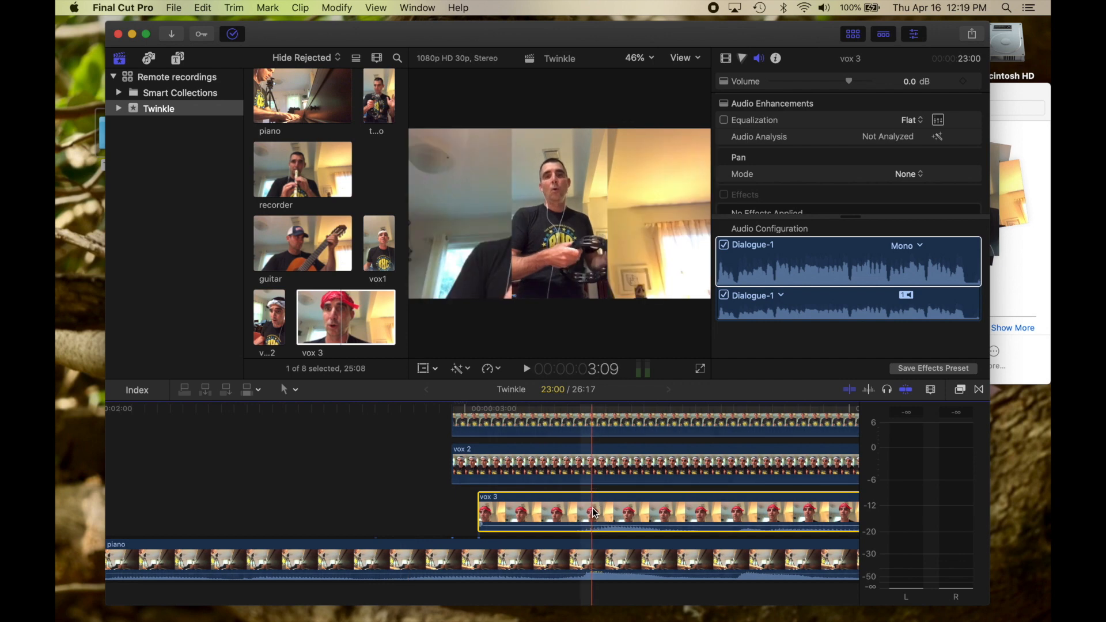
Step: Nudge the vox 3 clip one frame earlier and play from about 2:23 to check its sync with the piano
key(comma)
click(374, 434)
key(space)
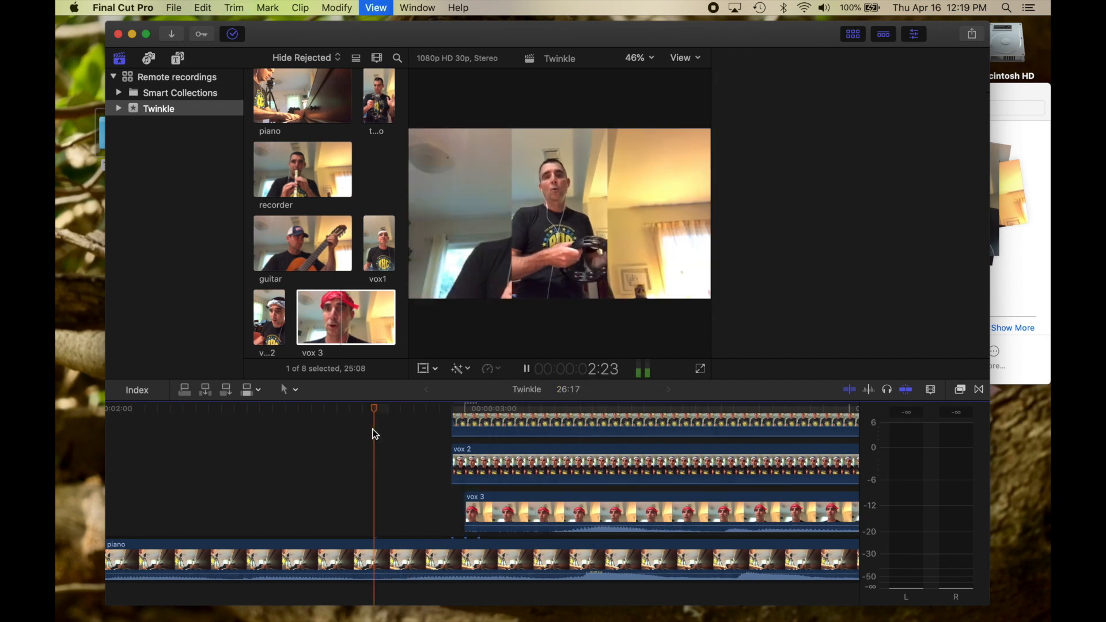
key(super+4)
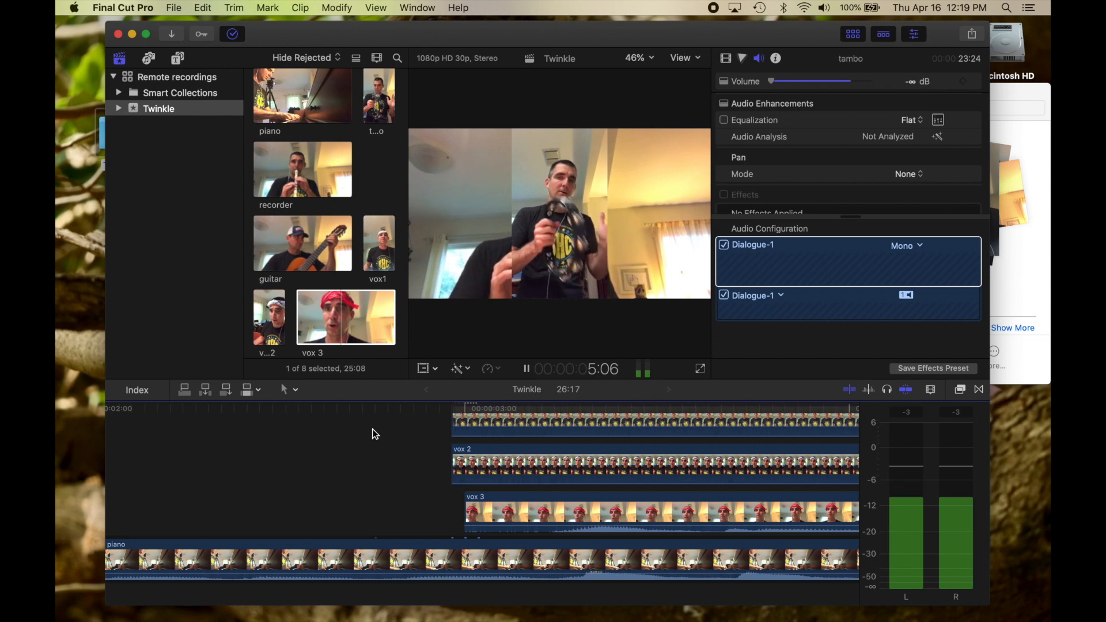
key(space)
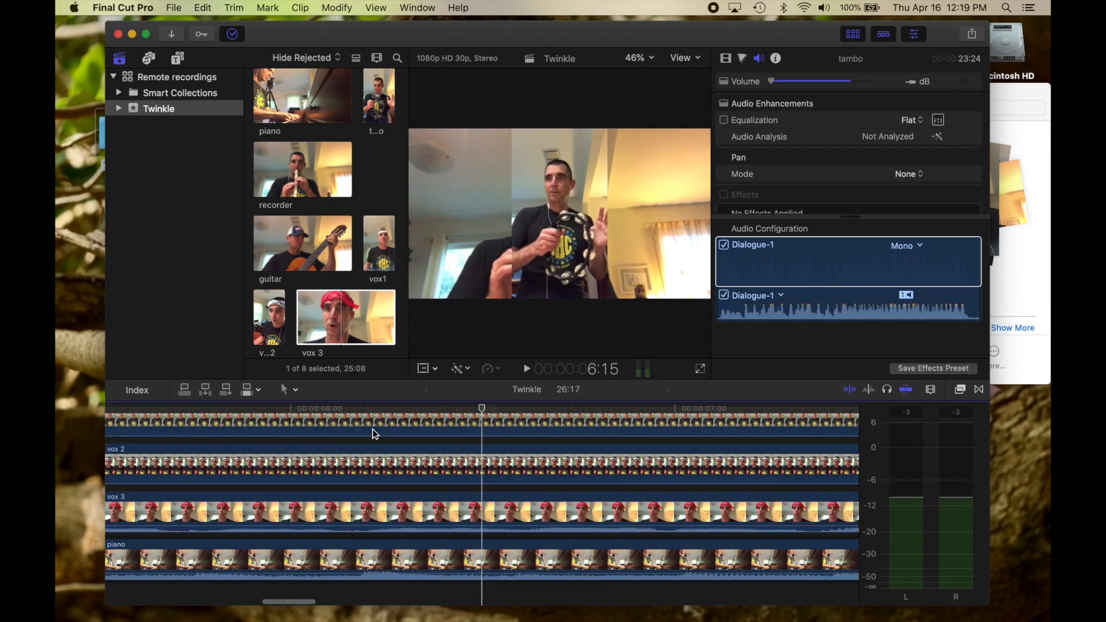
Step: Fit the full length of the layered clips in the timeline and hide the browser to enlarge the viewer
key(super+minus)
key(super+minus)
key(super+minus)
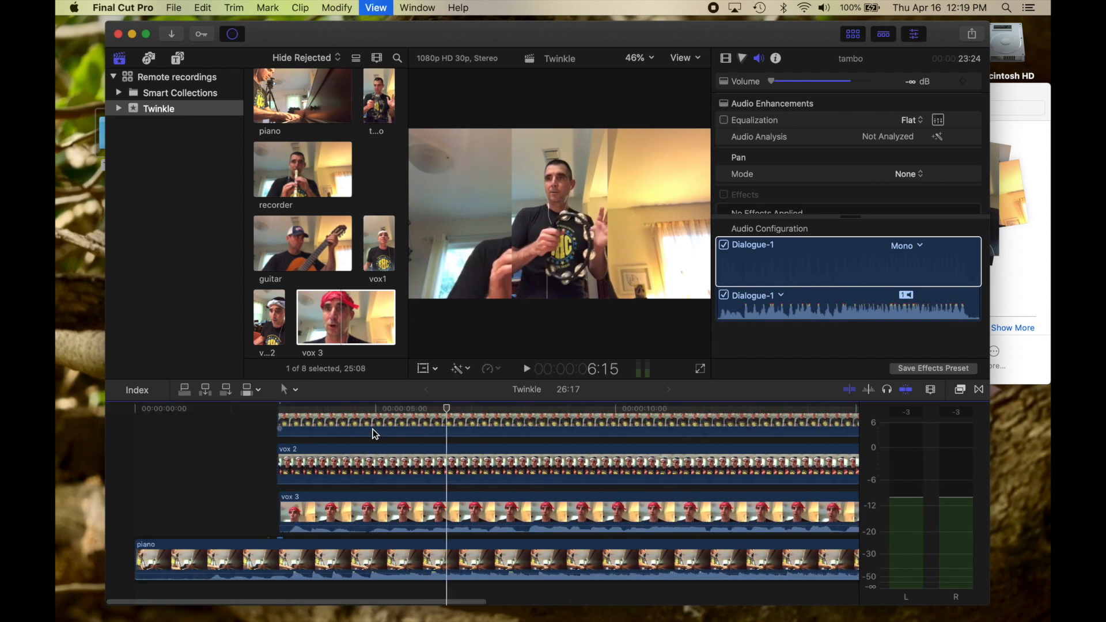
key(super+minus)
scroll(372, 491, up, 4)
scroll(371, 492, down, 4)
scroll(372, 492, up, 2)
scroll(372, 492, up, 10)
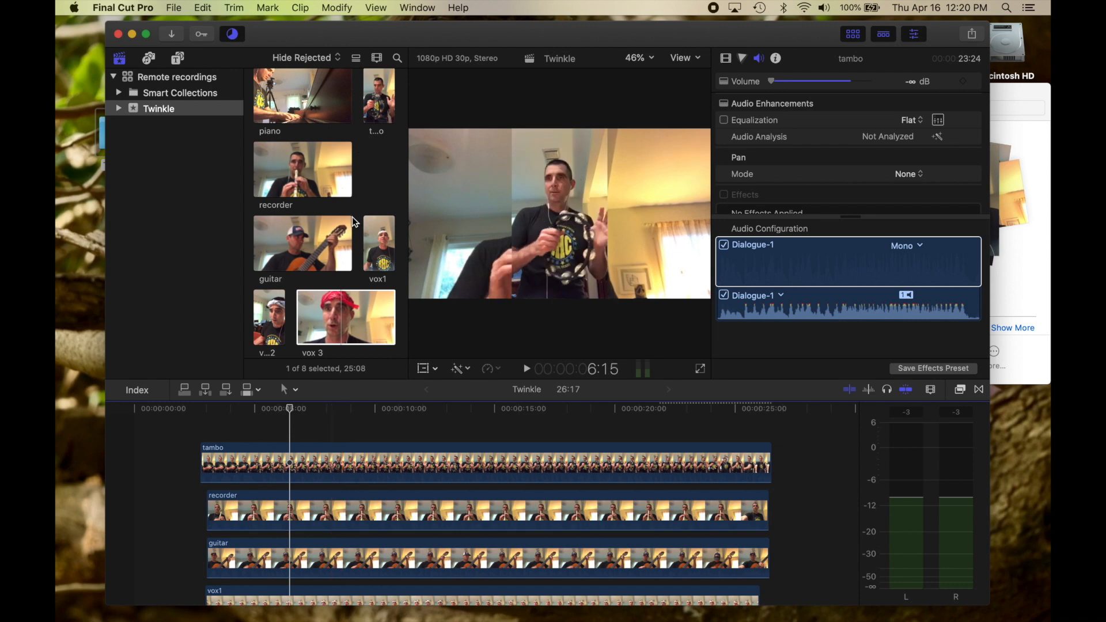
click(853, 36)
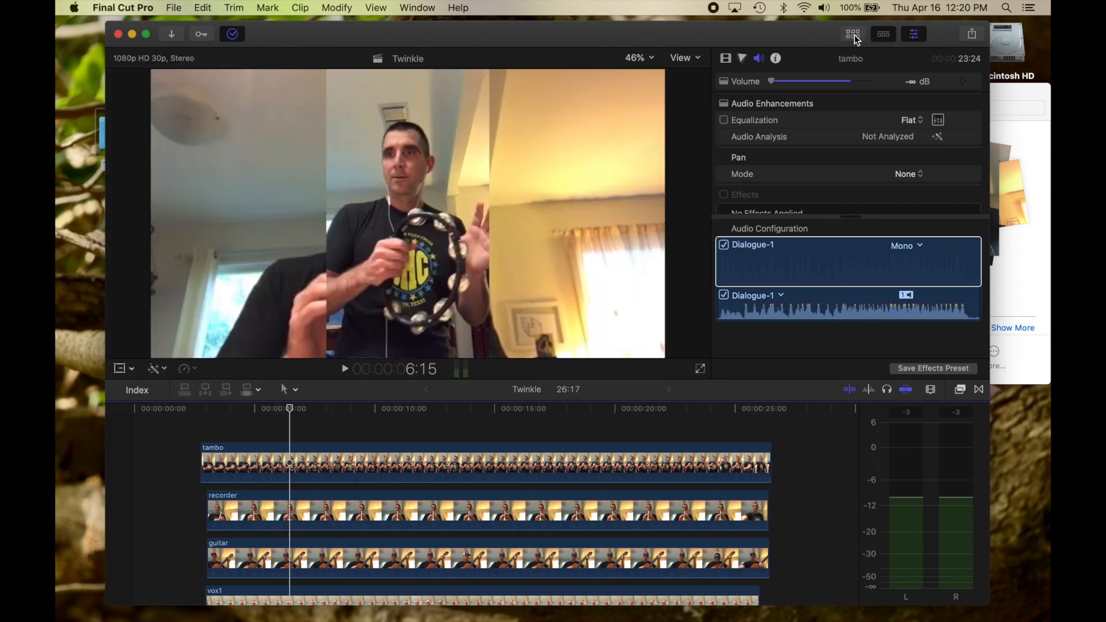
Step: Select the tambo clip and examine its Info and Audio properties in the inspector
click(334, 461)
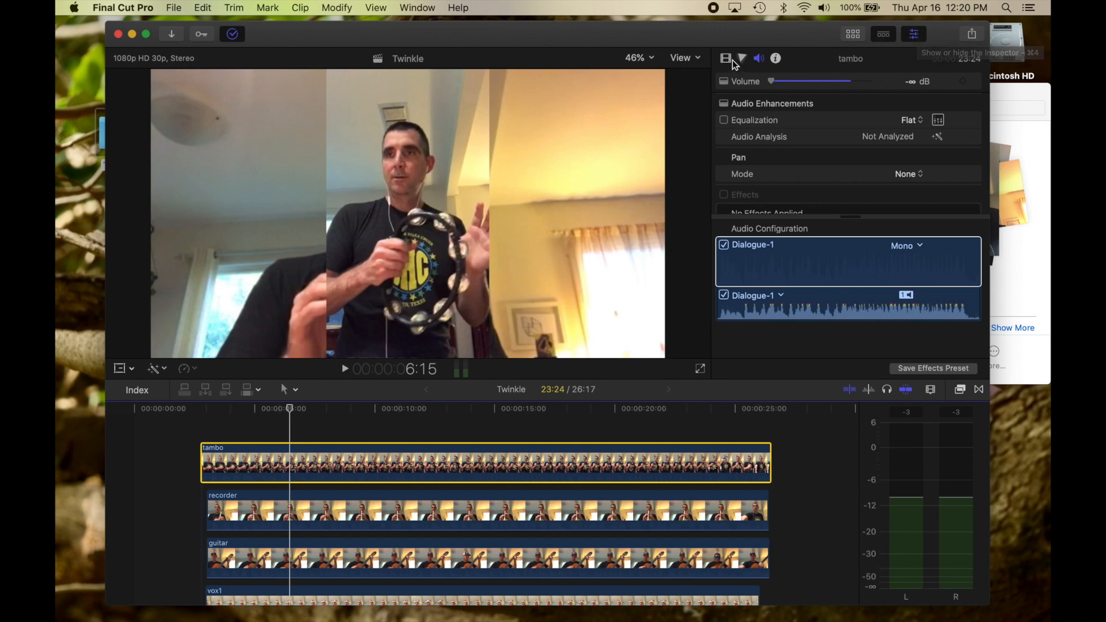
click(776, 59)
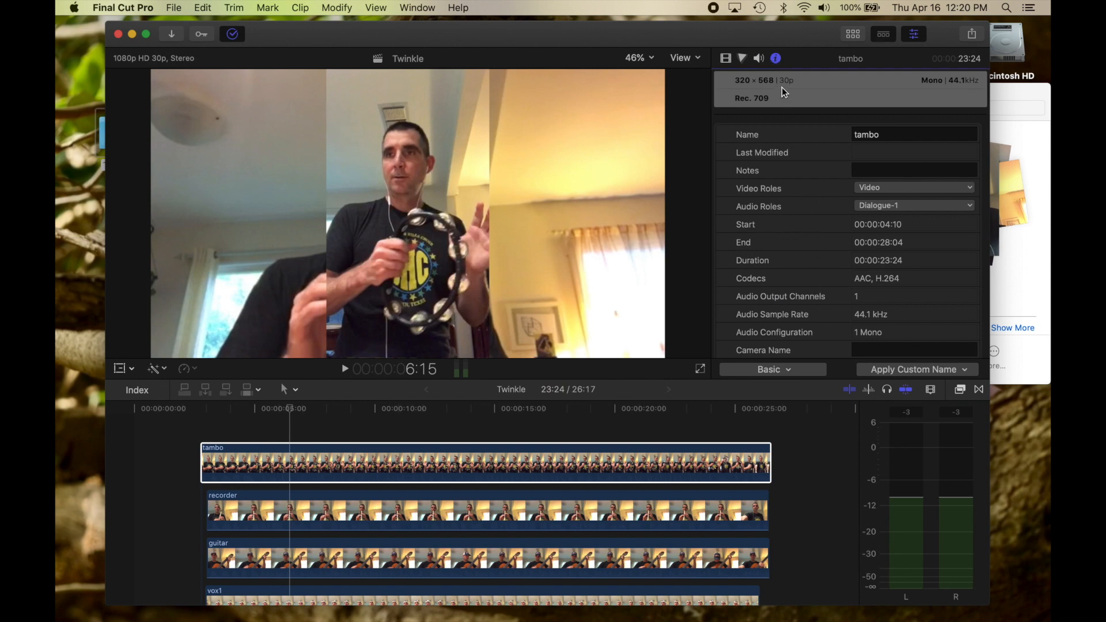
click(759, 58)
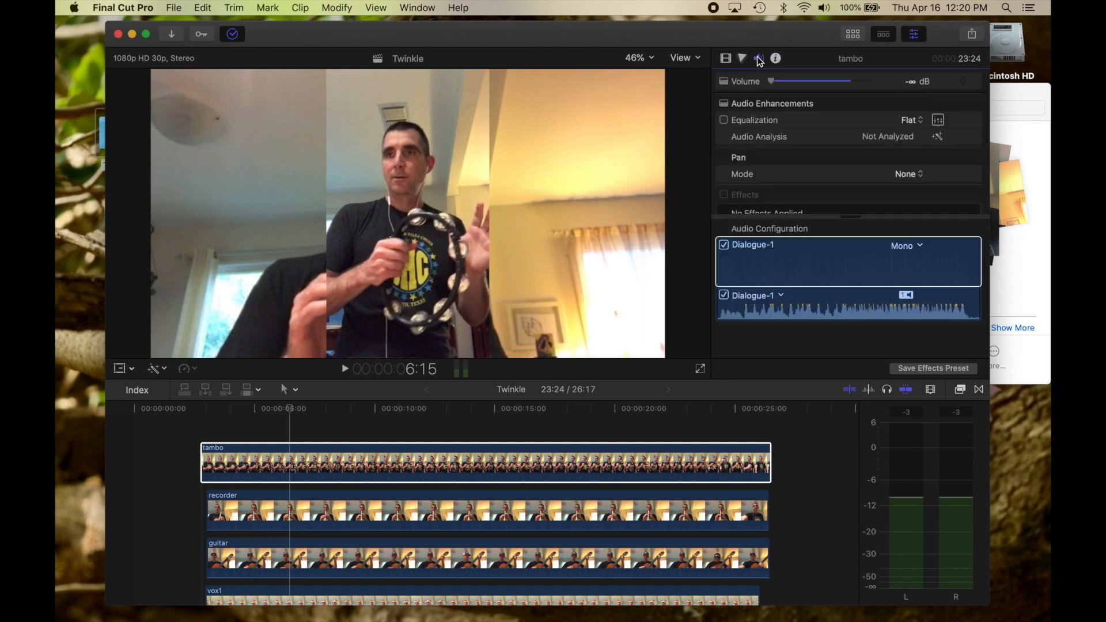
Step: Show the tambo clip's video properties and try stretching its horizontal scale to 254.5%, undoing the stretch
click(744, 58)
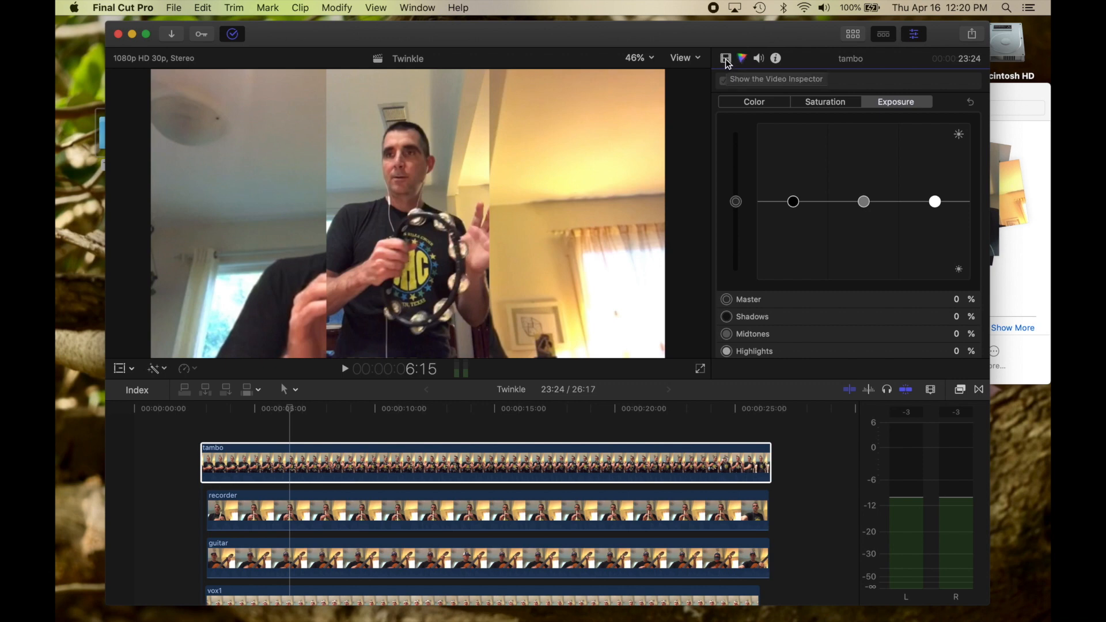
click(725, 58)
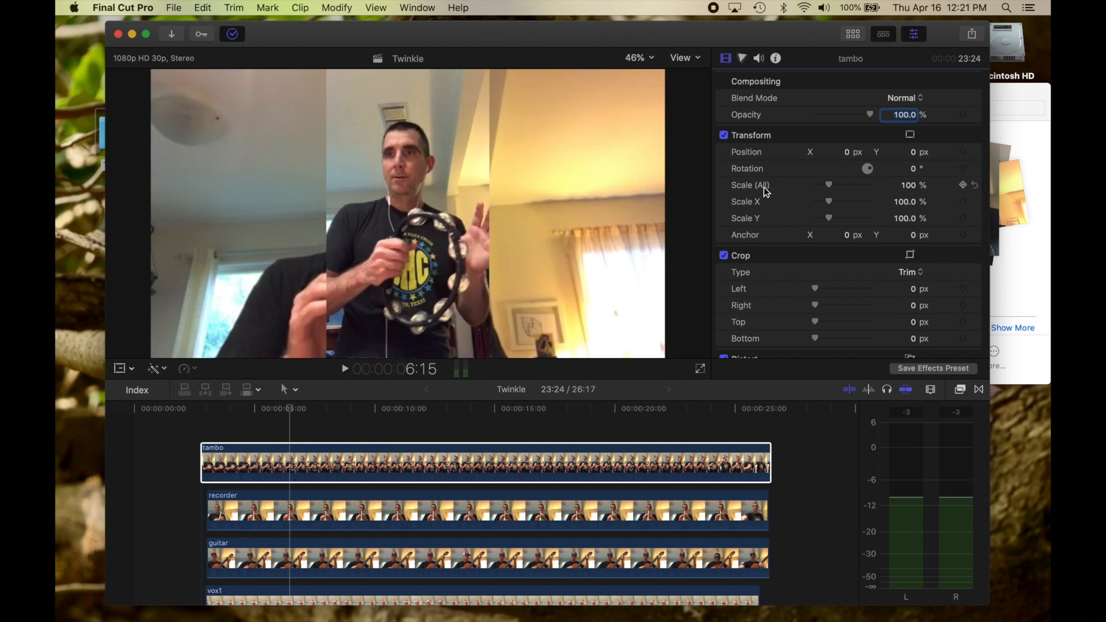
drag(828, 202, 849, 201)
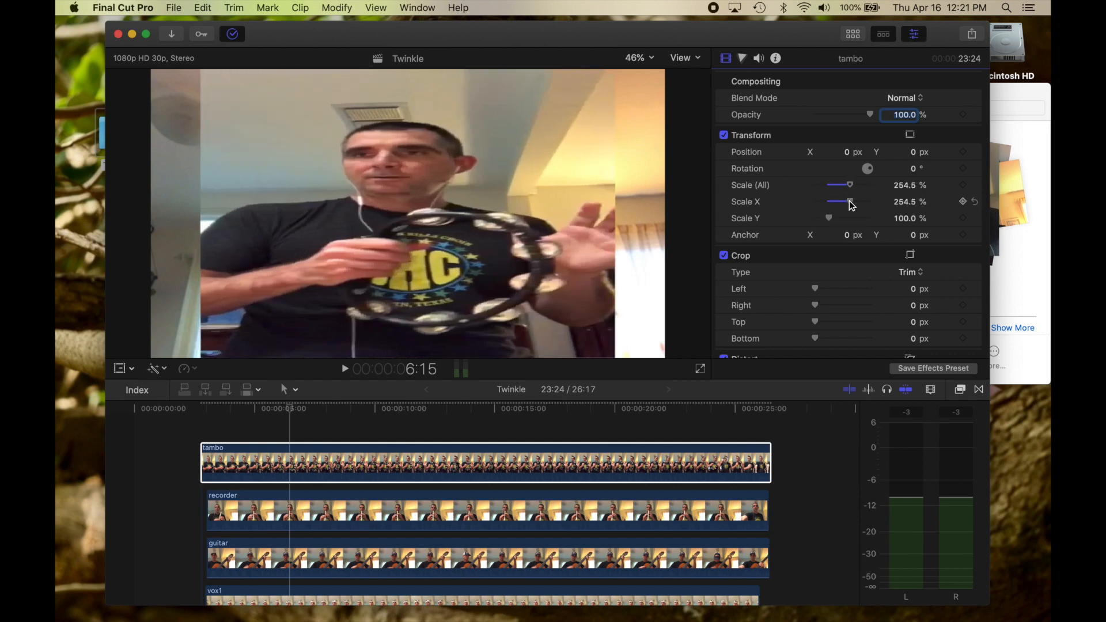
key(super+z)
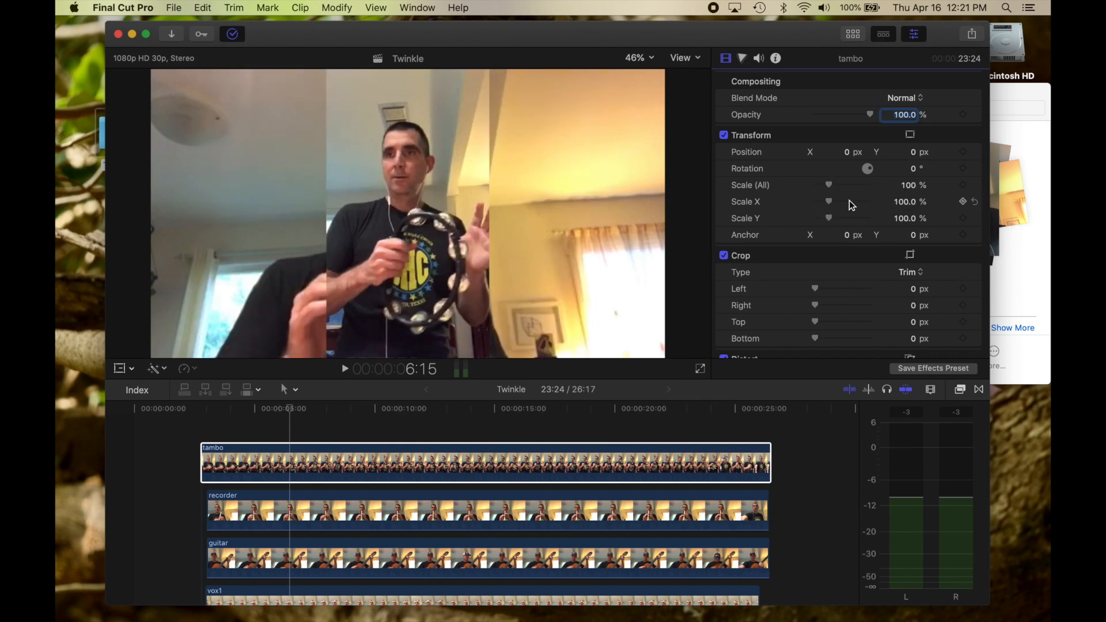
Step: Scale the tambo clip uniformly to 61% and trim 76 px off its top edge
drag(829, 181, 824, 181)
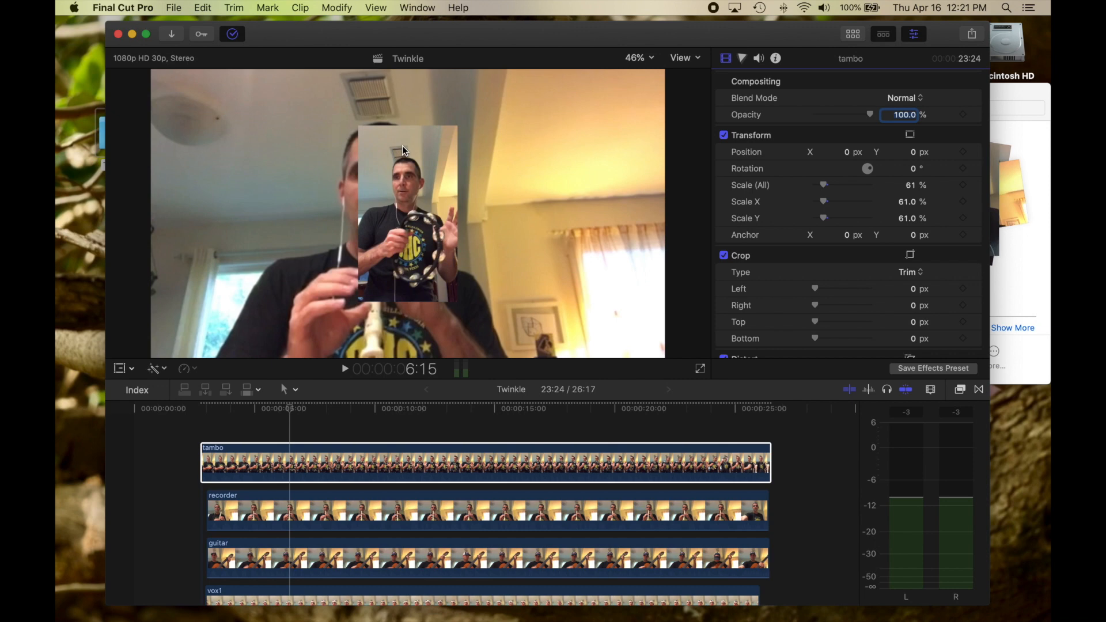
scroll(839, 191, down, 2)
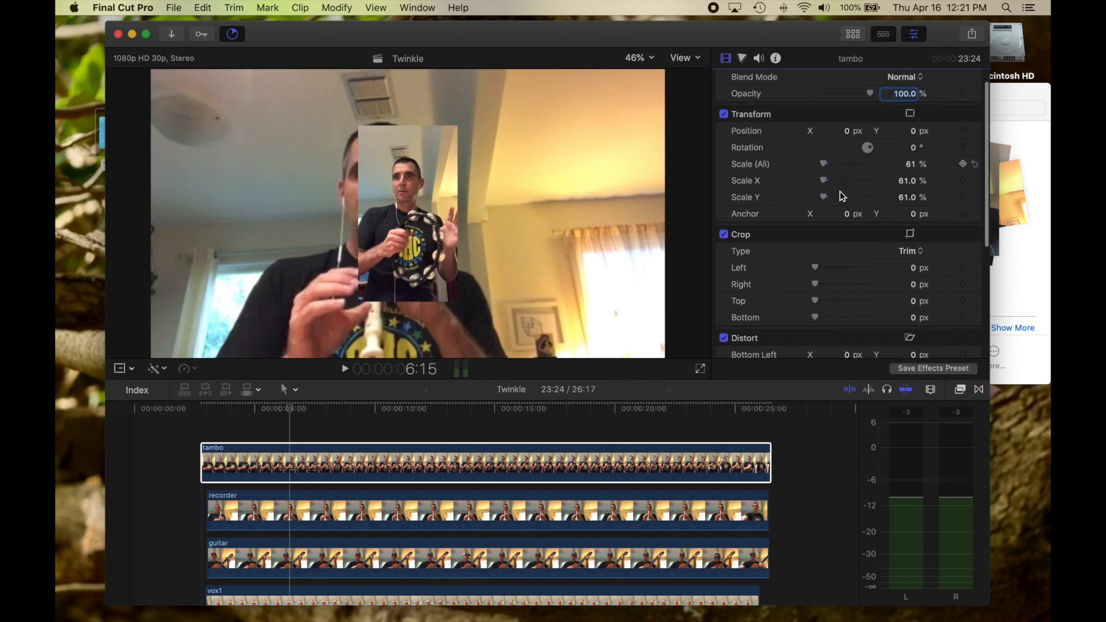
drag(818, 299, 824, 299)
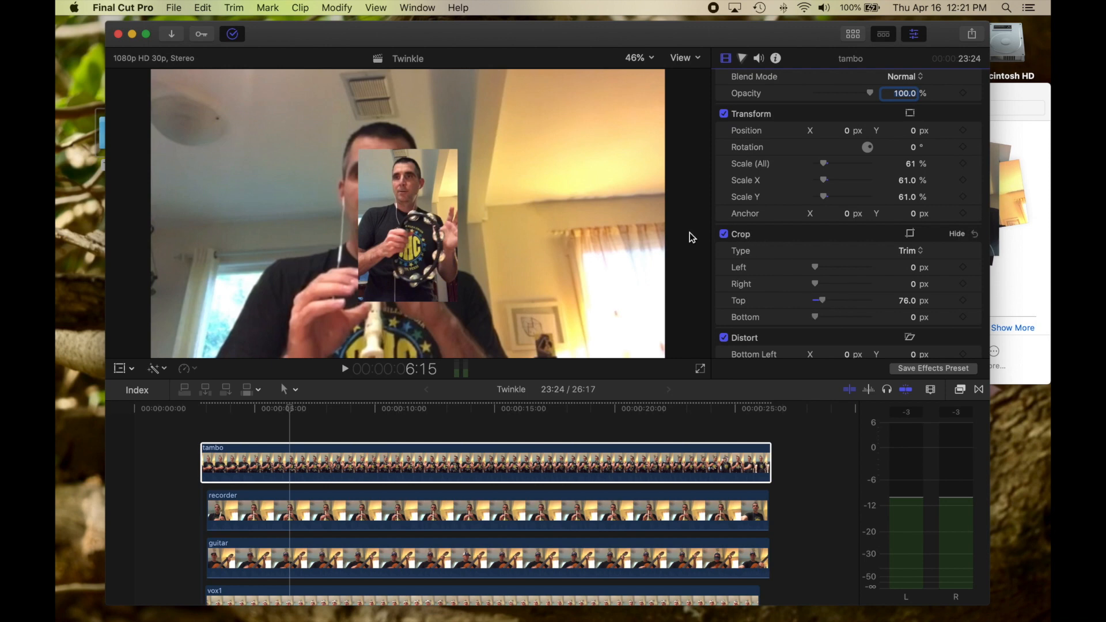
Step: Move the tambo image to the bottom centre of the frame, with its horizontal position at 0 px
click(121, 369)
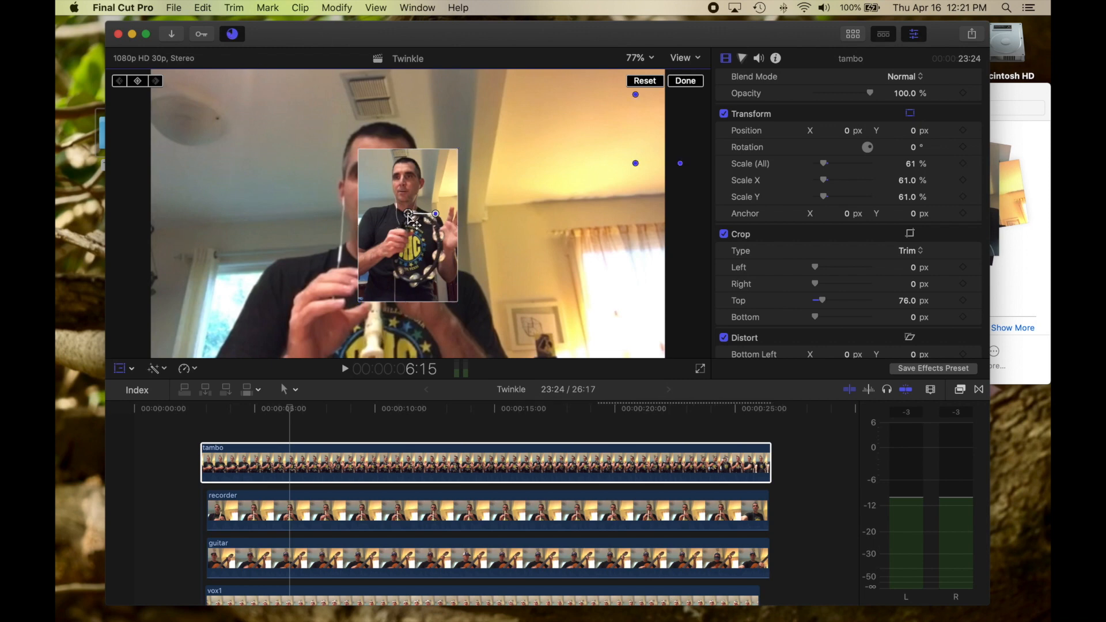
drag(410, 219, 622, 279)
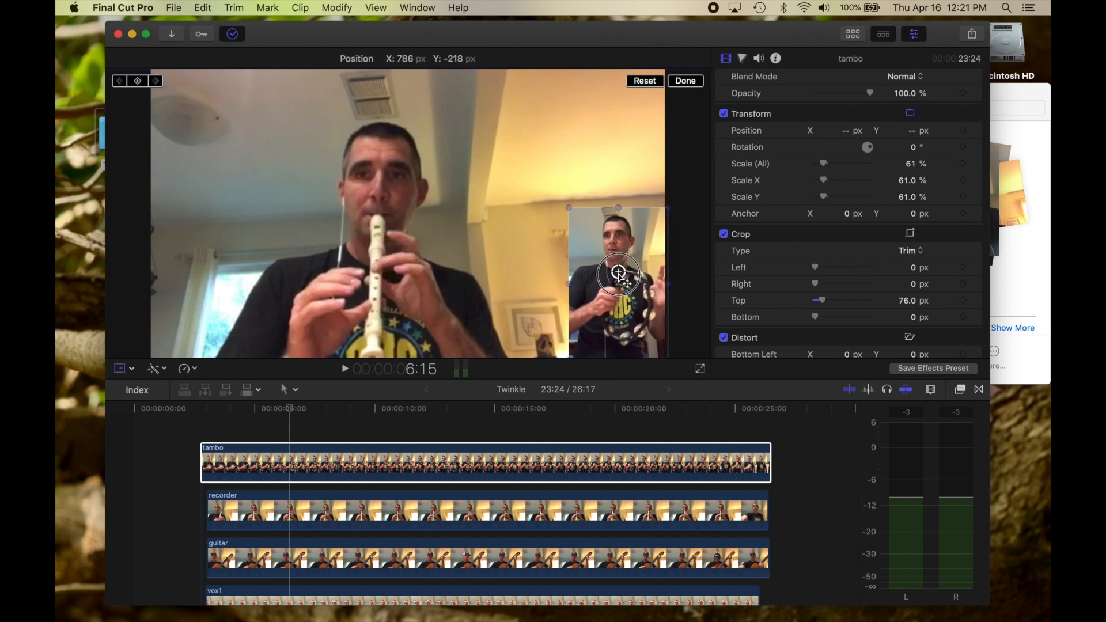
drag(622, 279, 407, 295)
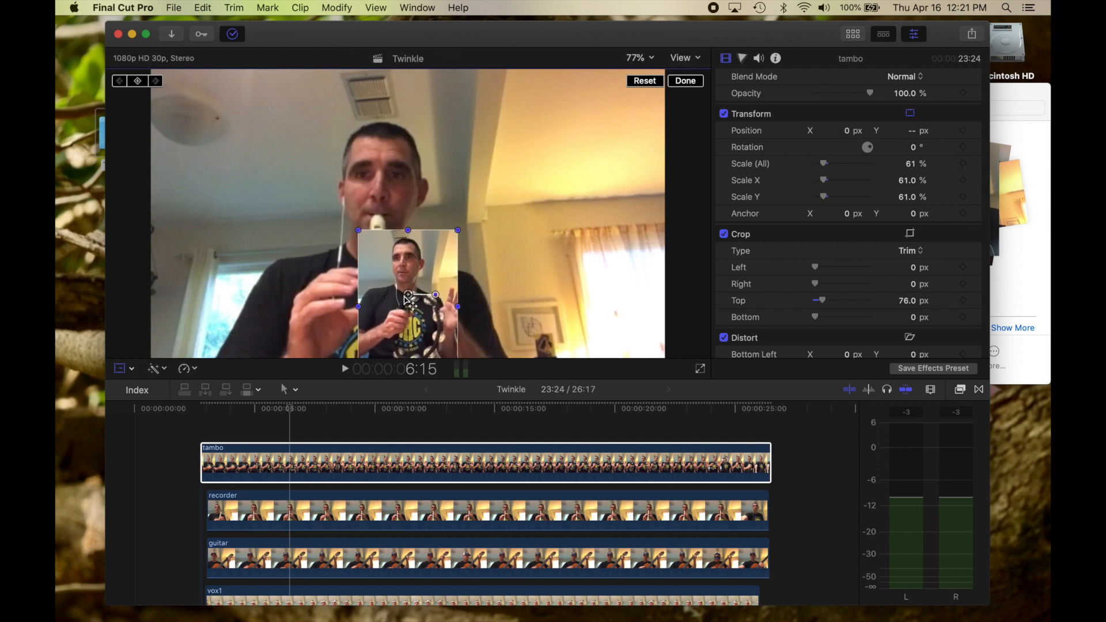
click(685, 81)
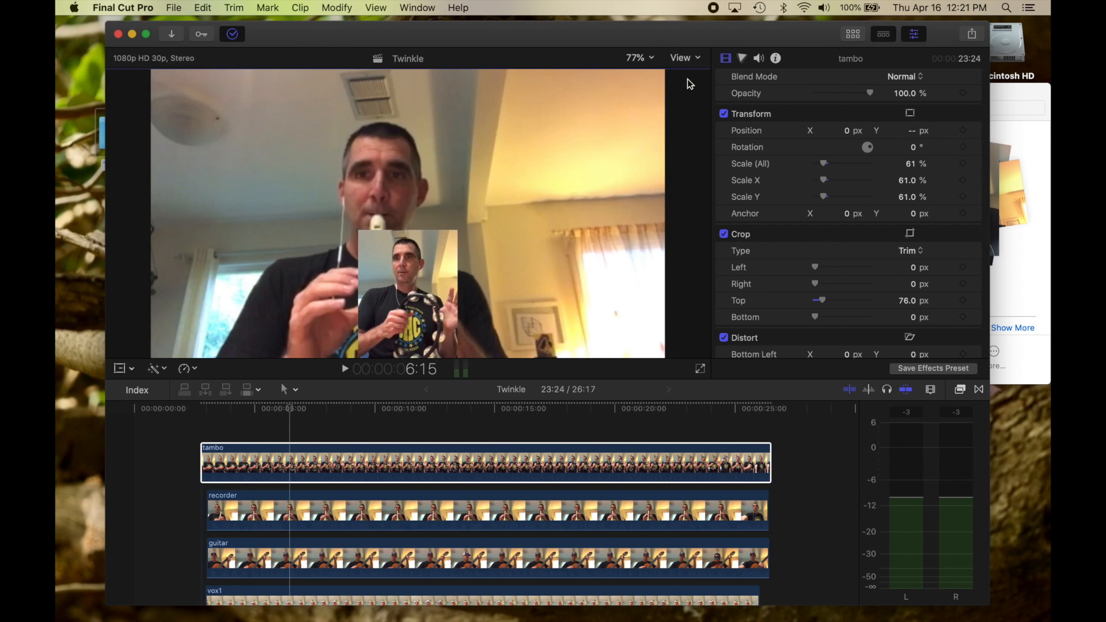
Step: Place the recorder clip at 37% scale in the picture's upper-left corner, with 50 px trimmed off its right edge
click(369, 506)
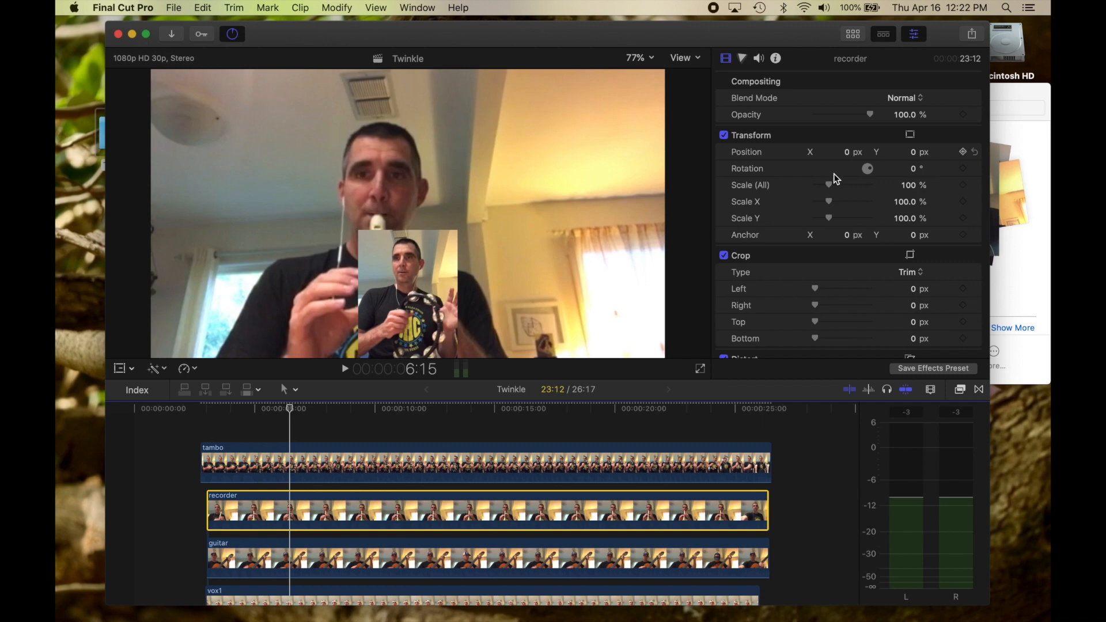
drag(828, 182, 820, 184)
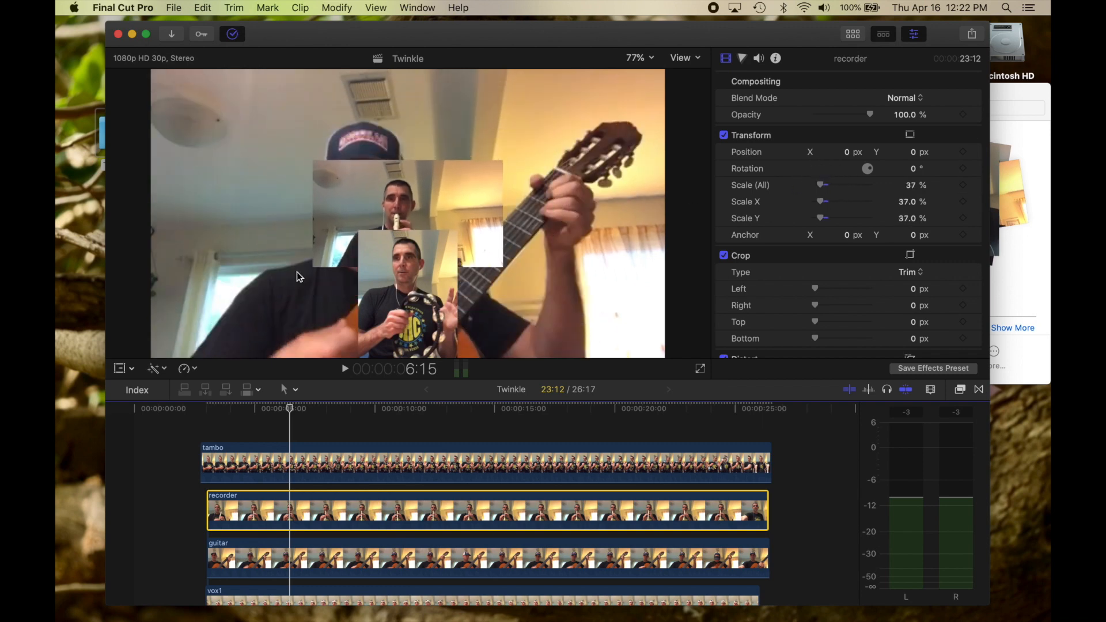
drag(817, 303, 823, 305)
click(119, 369)
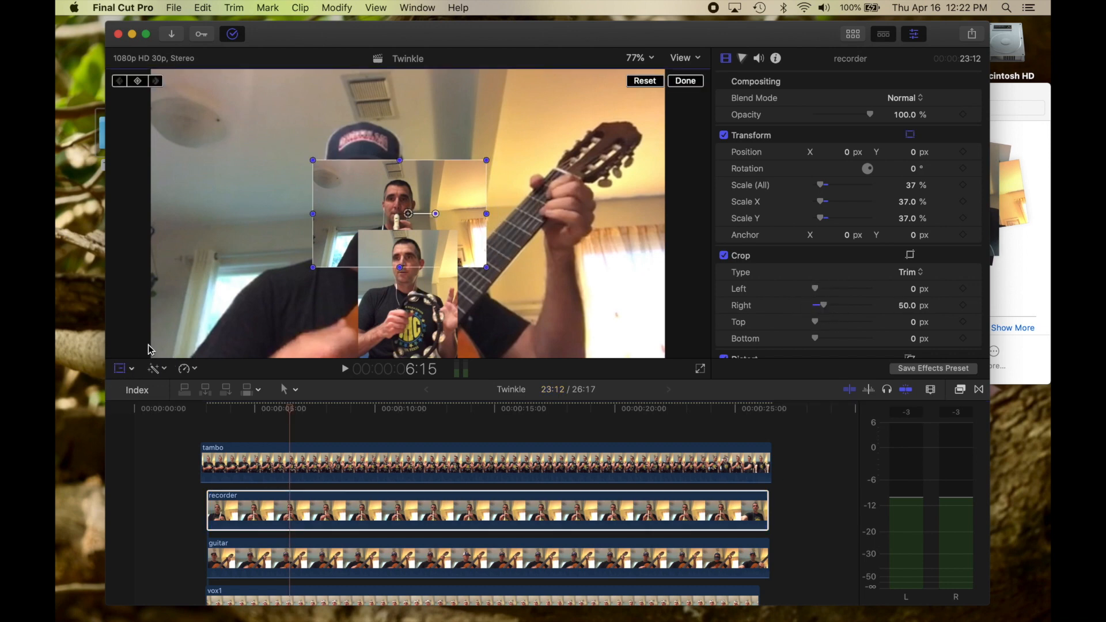
drag(391, 207, 242, 115)
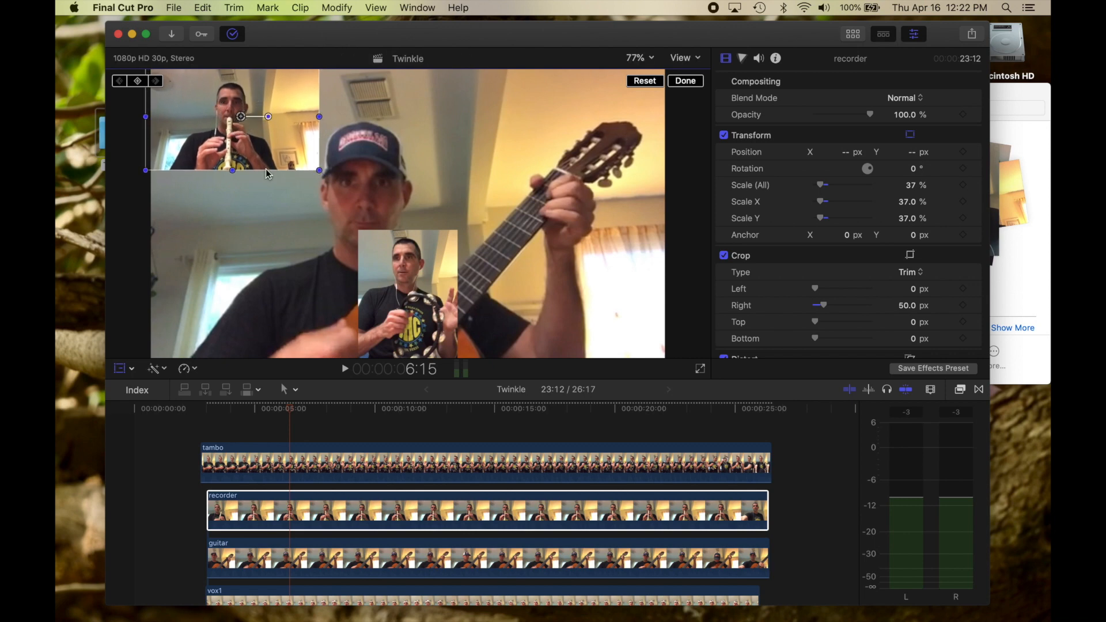
Step: Scale the guitar clip to 44% and position it in the picture's lower-right corner
click(325, 558)
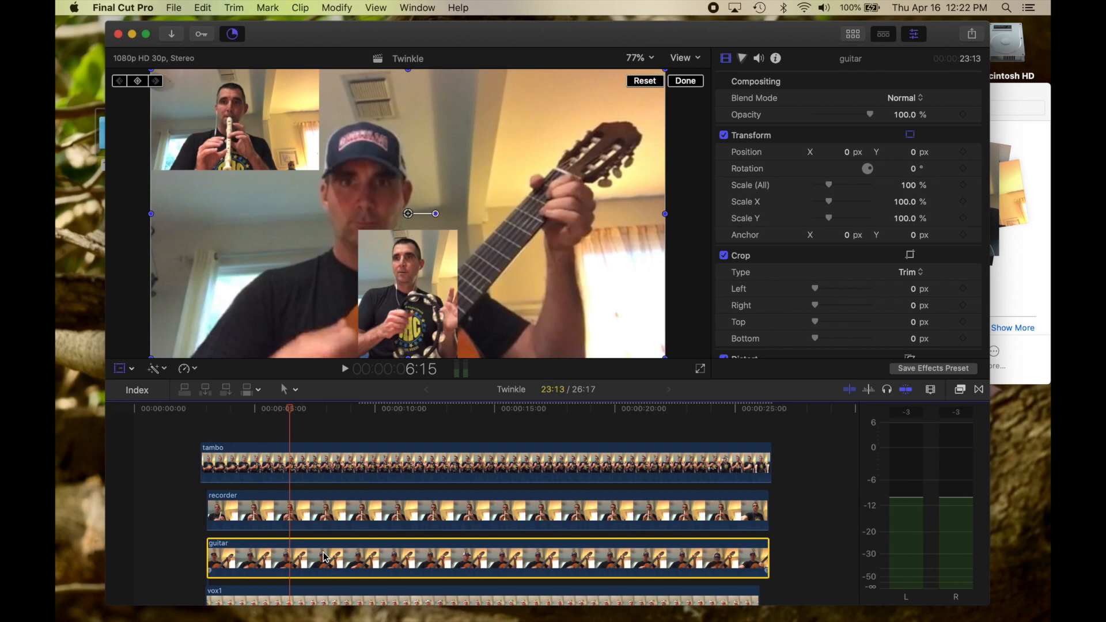
drag(829, 188, 823, 188)
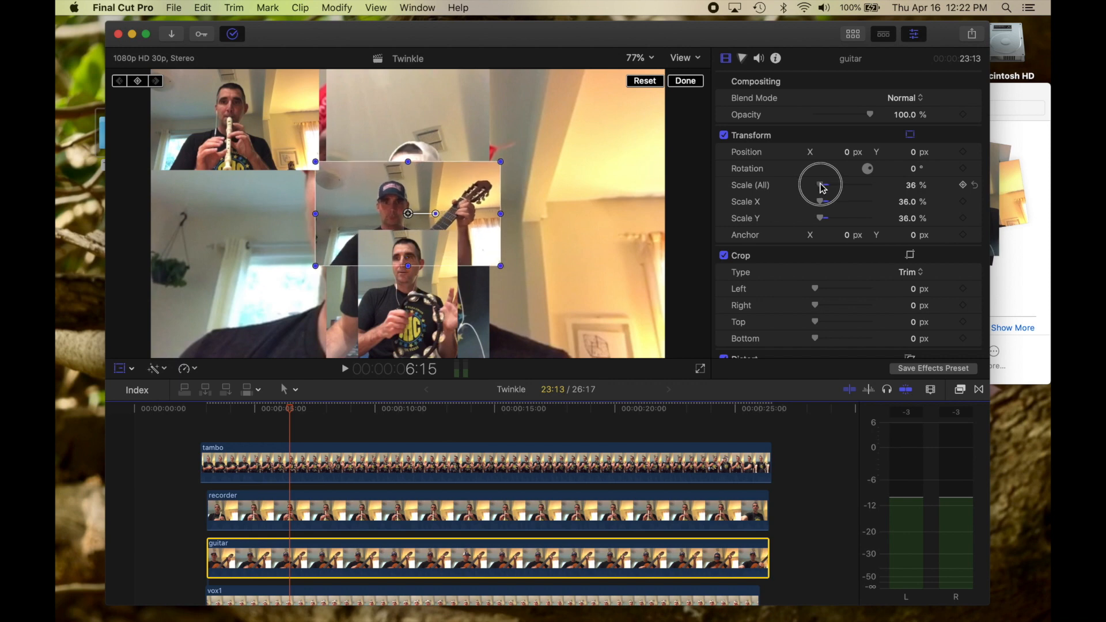
drag(407, 213, 572, 310)
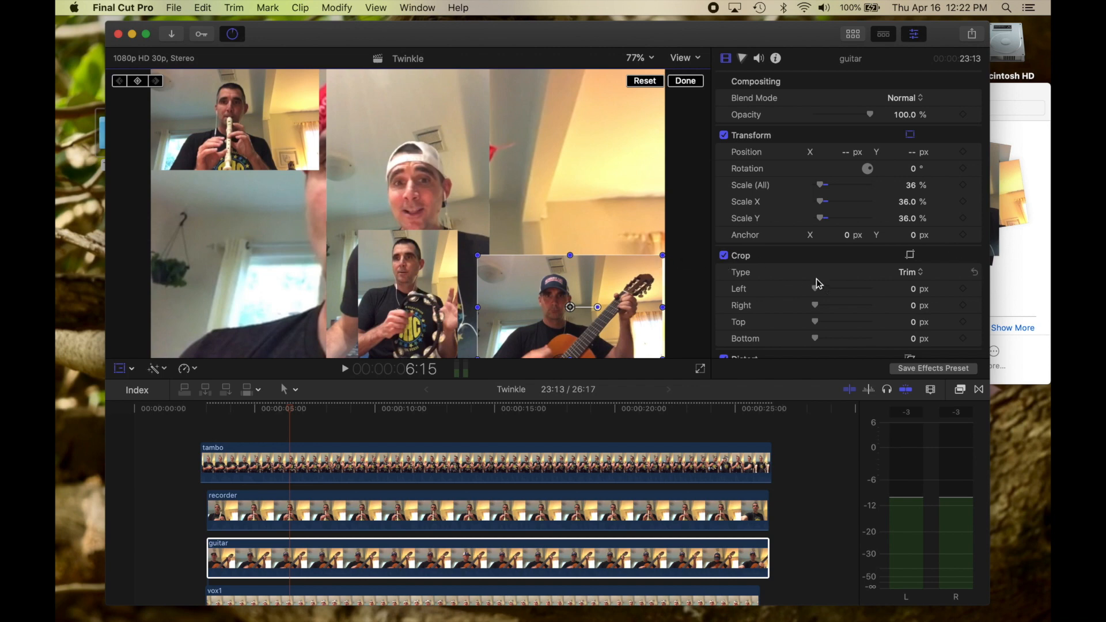
drag(822, 185, 826, 189)
drag(573, 308, 565, 304)
click(688, 83)
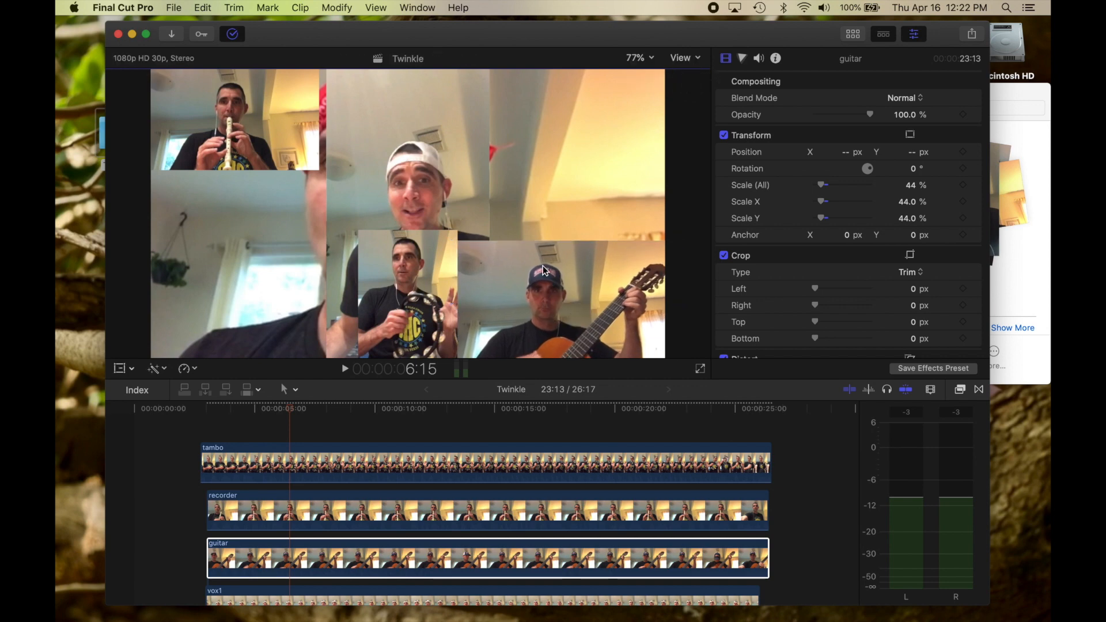
Step: Scale the vox1 clip to 70% and move it to the picture's upper middle, at about X -15 px, Y 280 px
scroll(353, 533, down, 3)
click(352, 533)
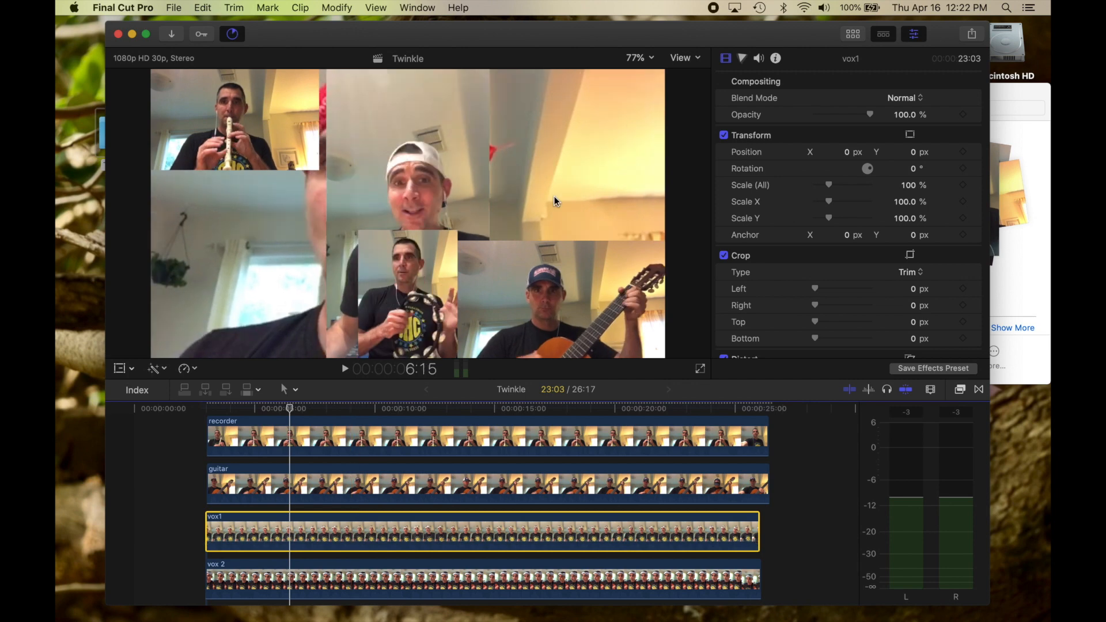
drag(829, 185, 826, 190)
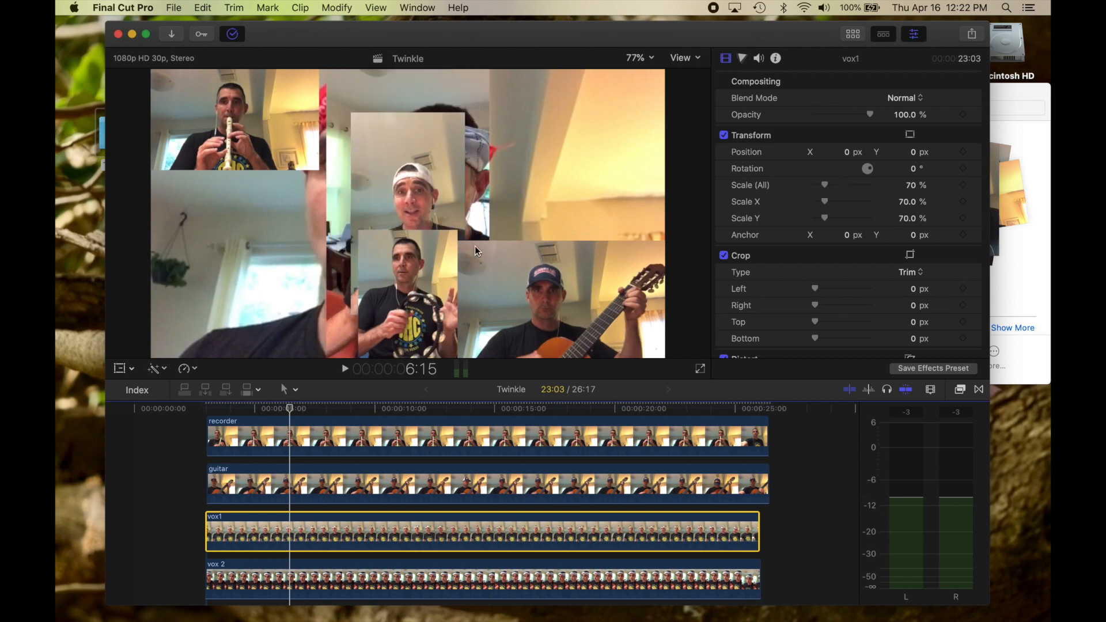
click(120, 369)
drag(408, 211, 402, 132)
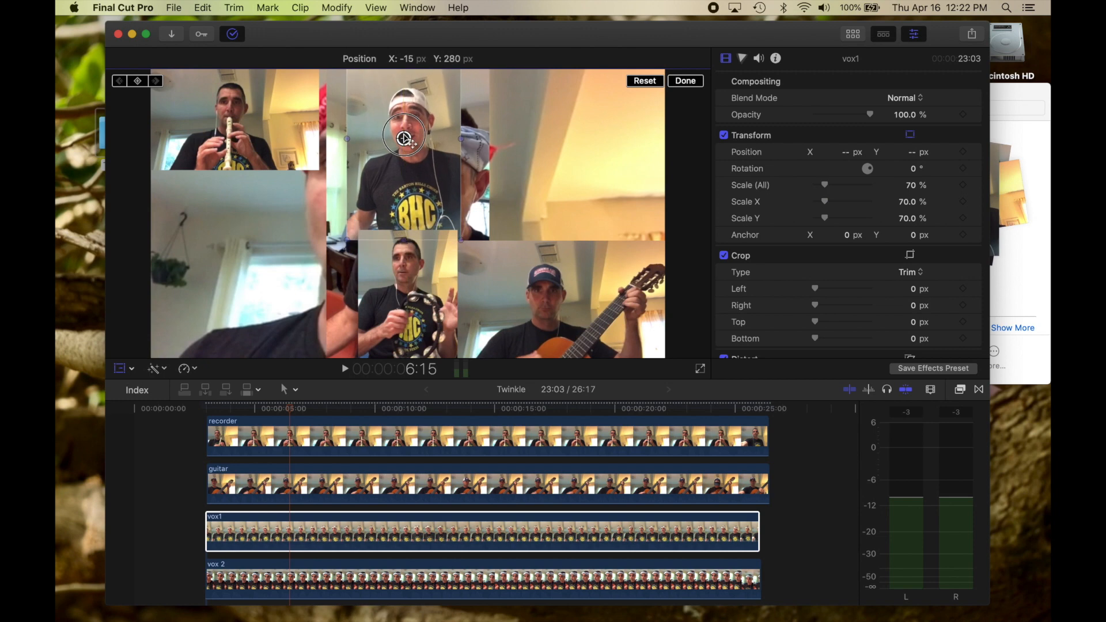
Step: Enlarge the vox1 clip to 96% and trim 70 px off its bottom edge
drag(827, 184, 832, 187)
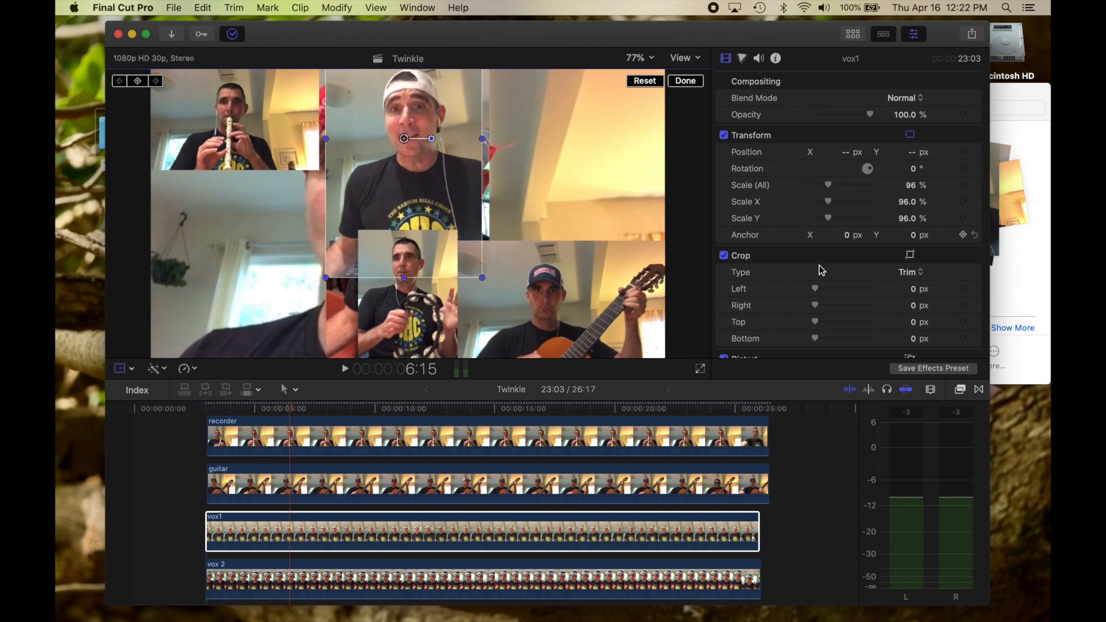
drag(817, 341, 822, 342)
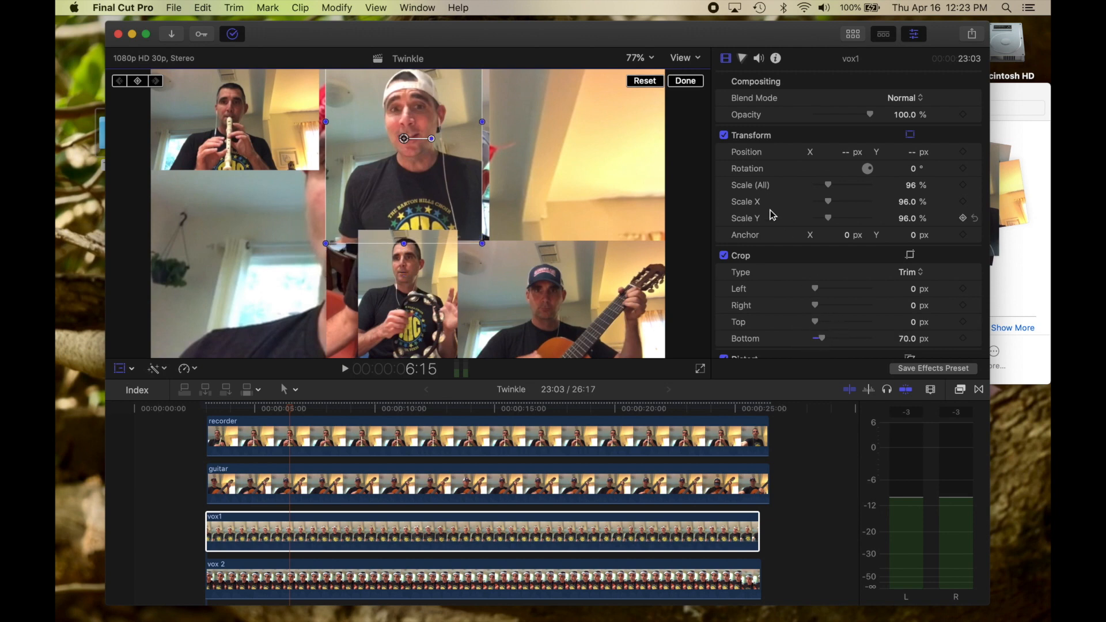
click(691, 84)
Step: At about 7:08, scale the vox 2 clip to 133% and position it in the picture's upper-right corner
scroll(326, 530, down, 3)
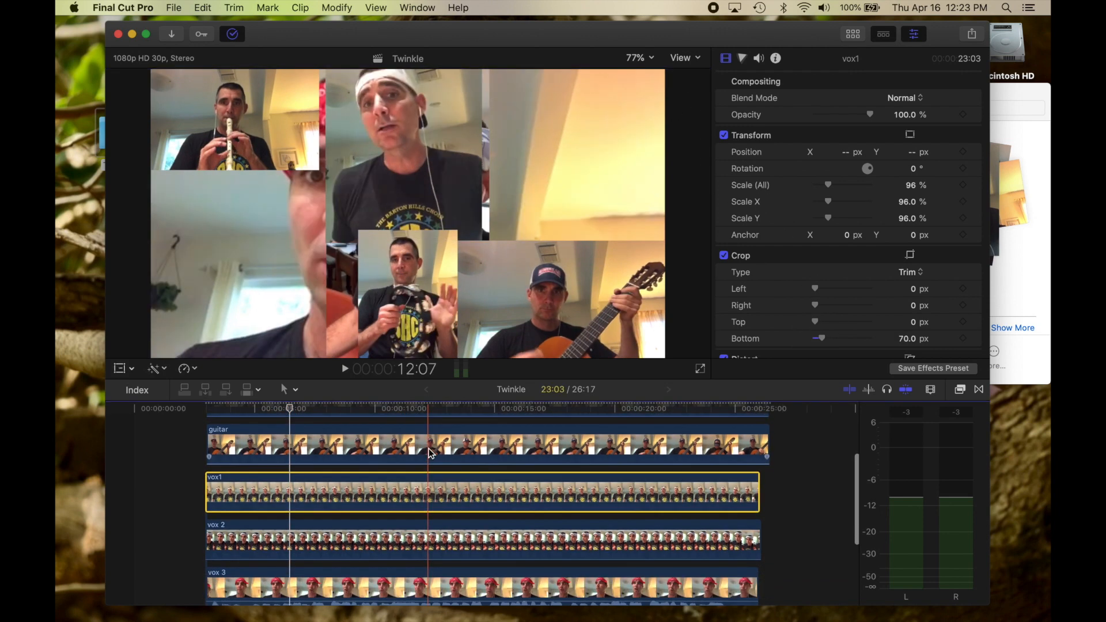
click(346, 545)
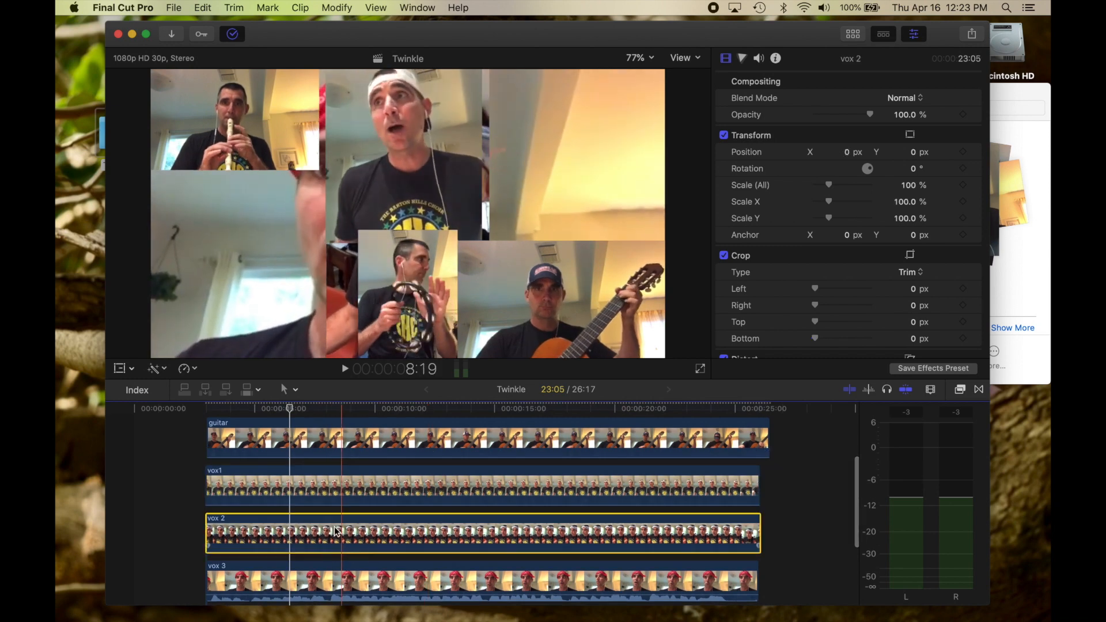
click(308, 409)
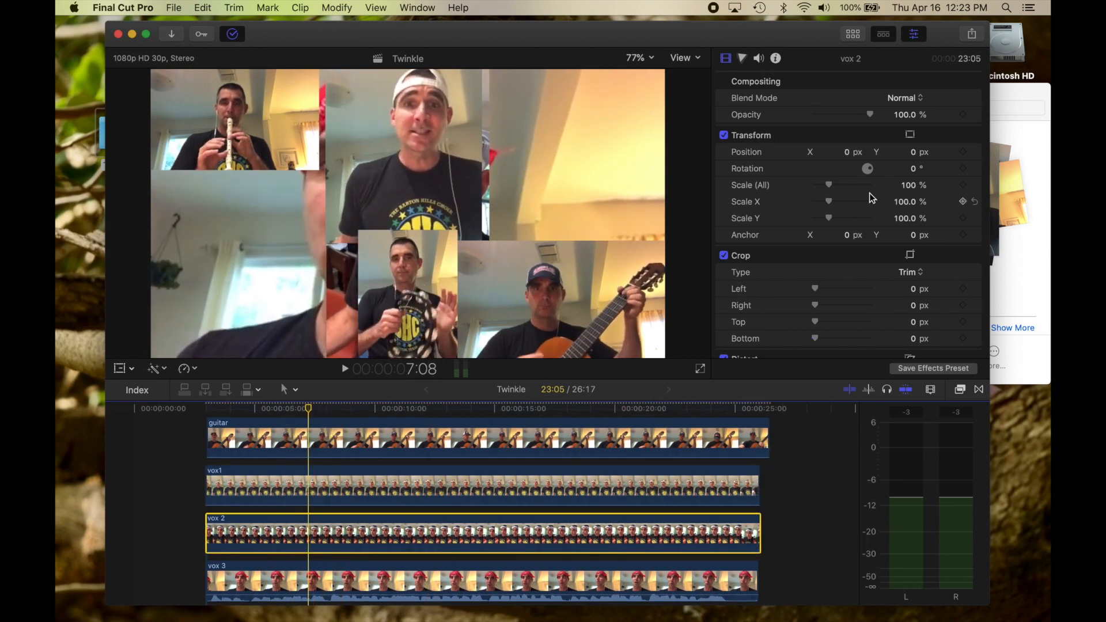
drag(831, 187, 836, 189)
click(119, 368)
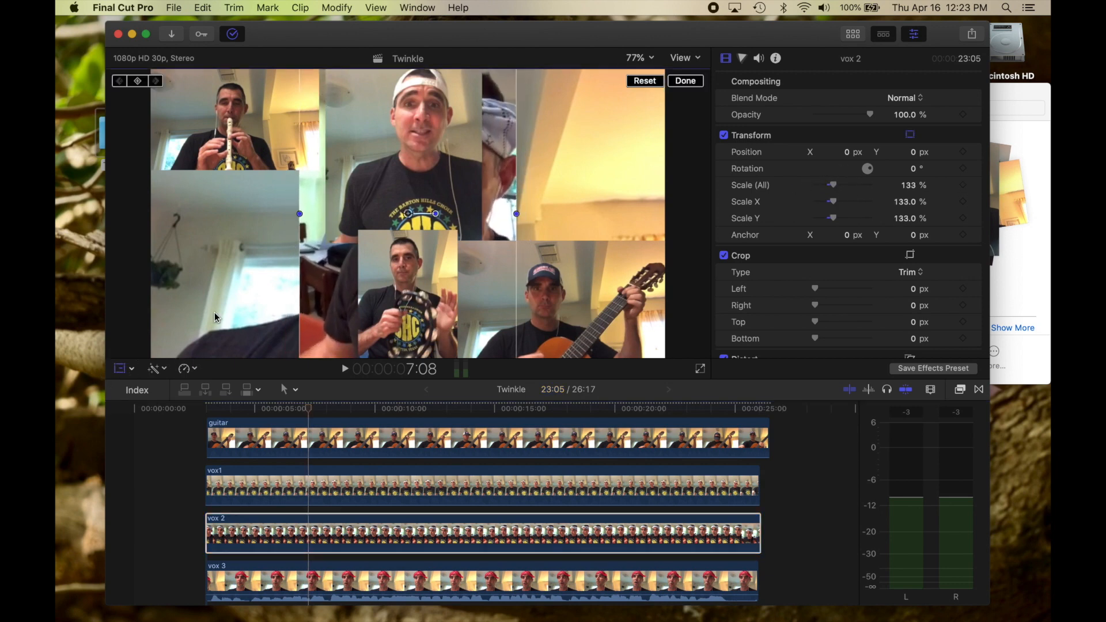
drag(409, 215, 562, 174)
click(696, 83)
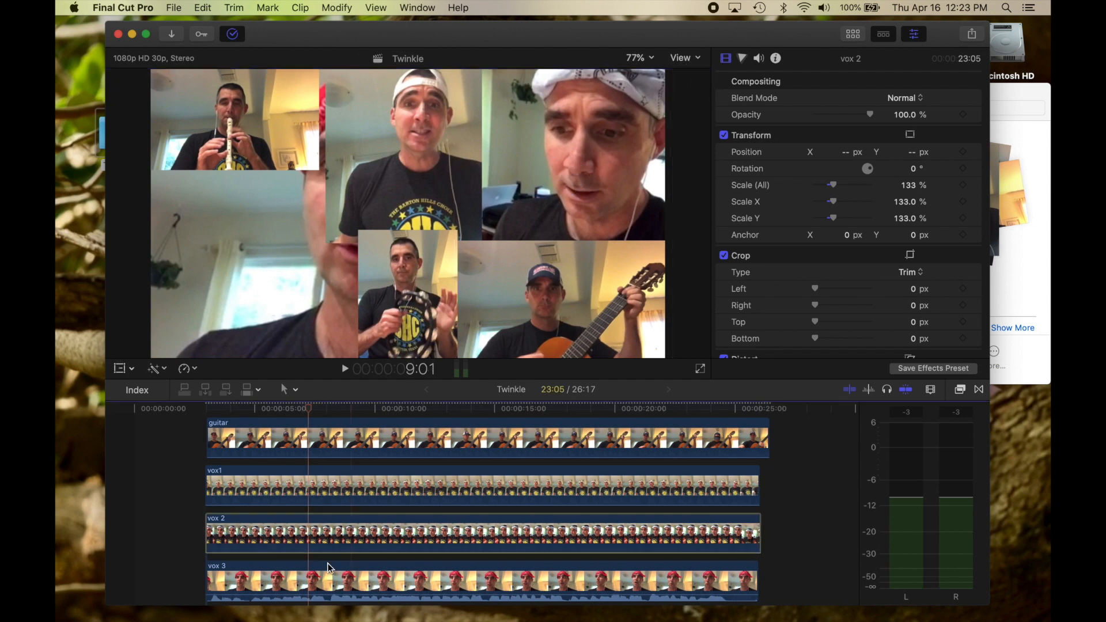
Step: Place the vox 3 clip at 64% scale in the picture's lower left beside tambo, with 143 px trimmed off its left edge
click(339, 585)
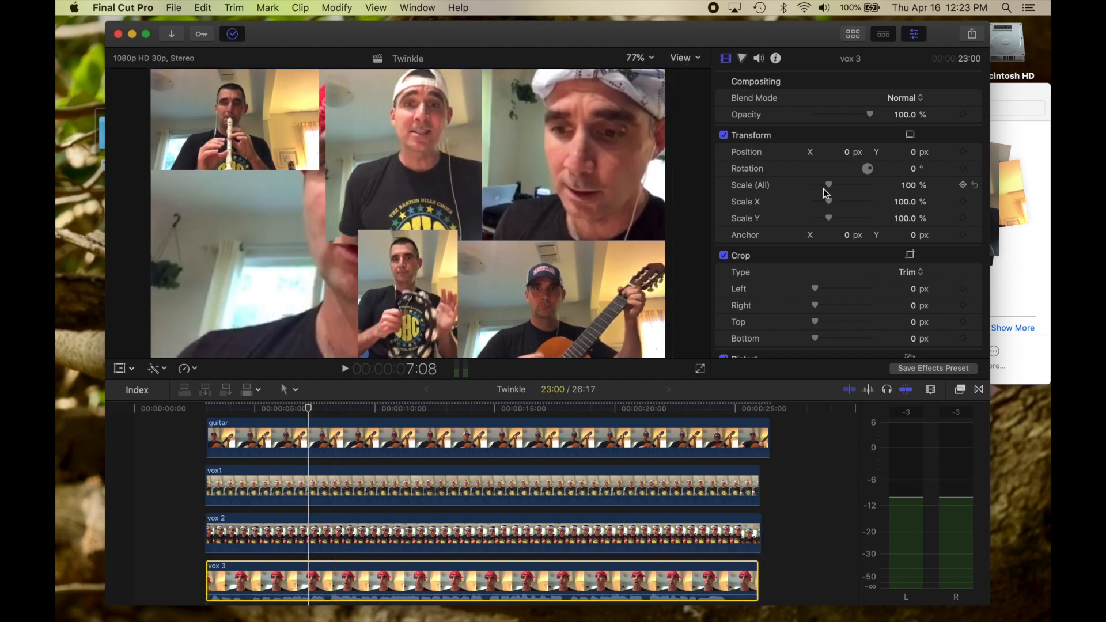
drag(828, 184, 825, 187)
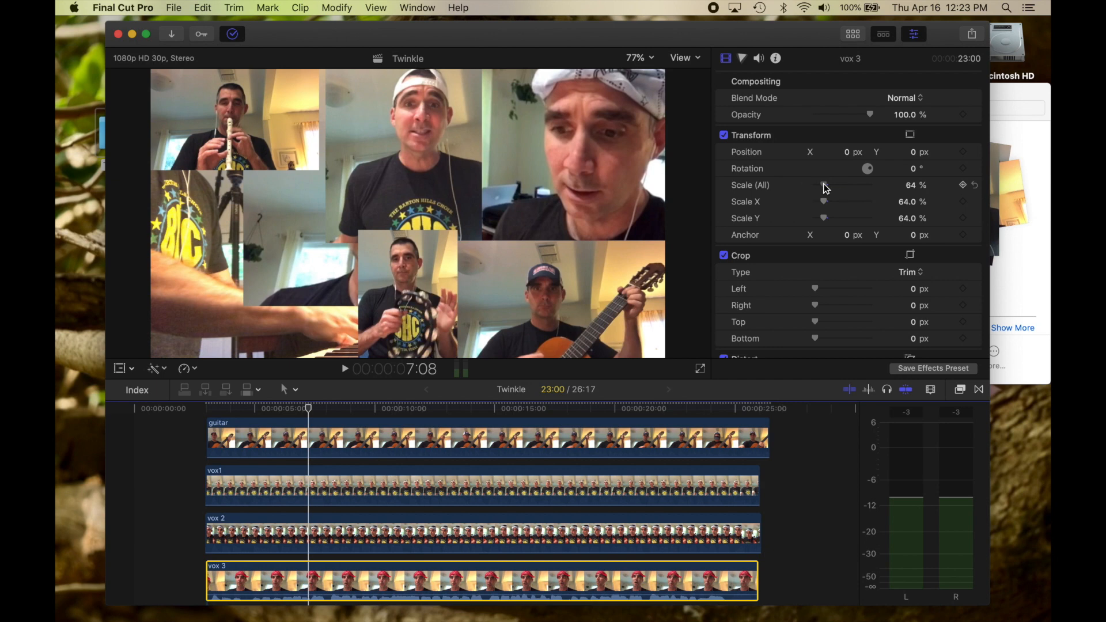
click(121, 368)
drag(407, 217, 341, 315)
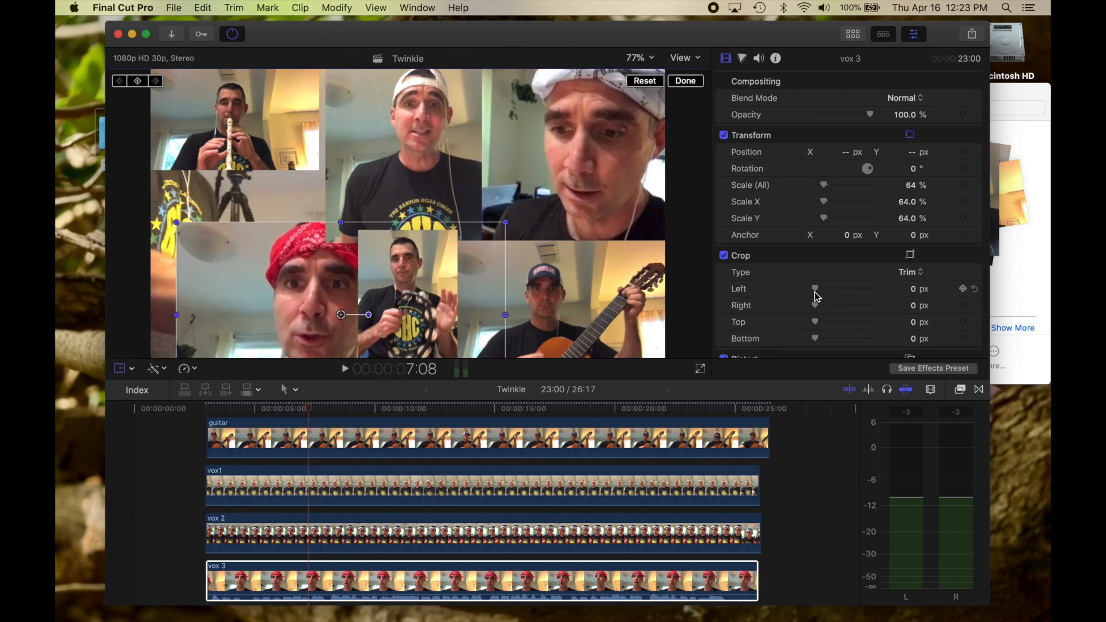
drag(820, 291, 843, 293)
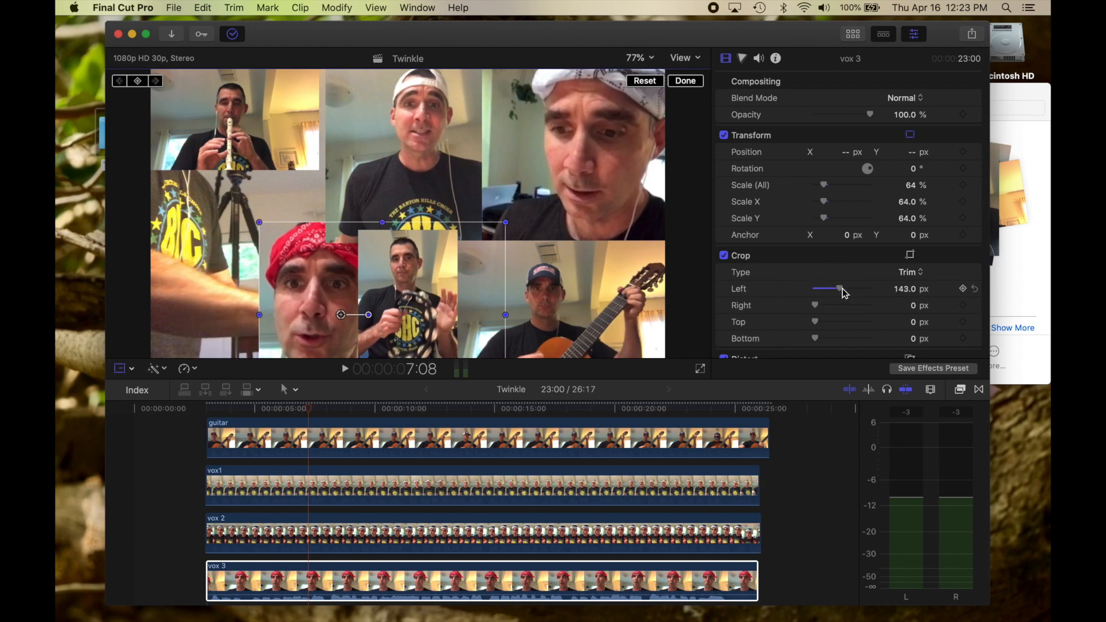
Step: Shift the piano clip left to position X -562.7 px, Y -30.1 px so the keyboard shows in the remaining gap
scroll(378, 537, down, 4)
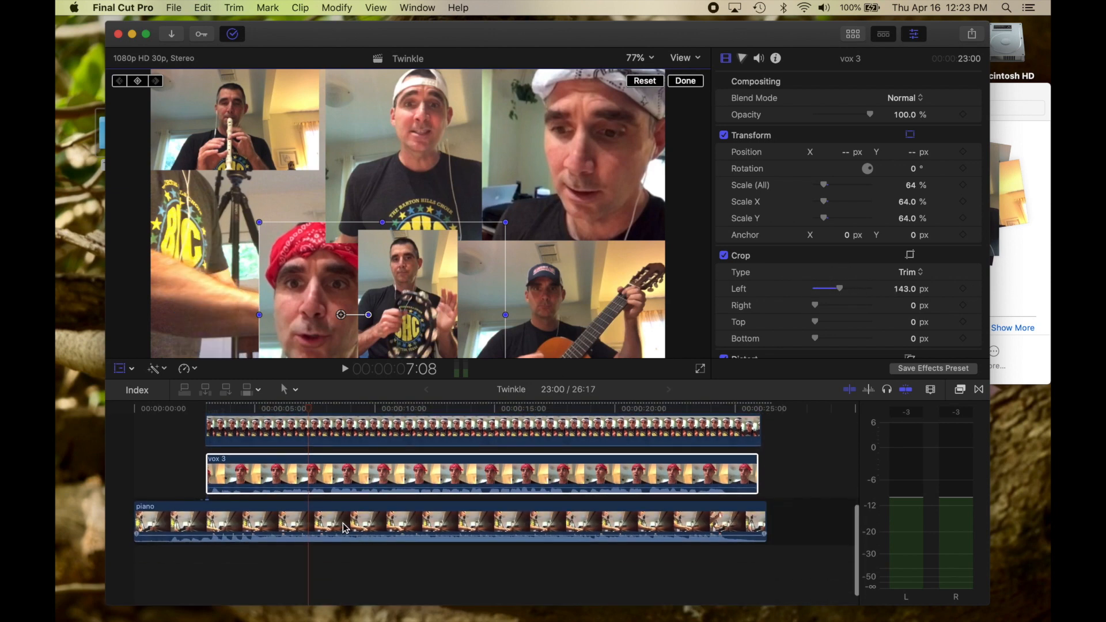
click(350, 525)
drag(410, 217, 259, 223)
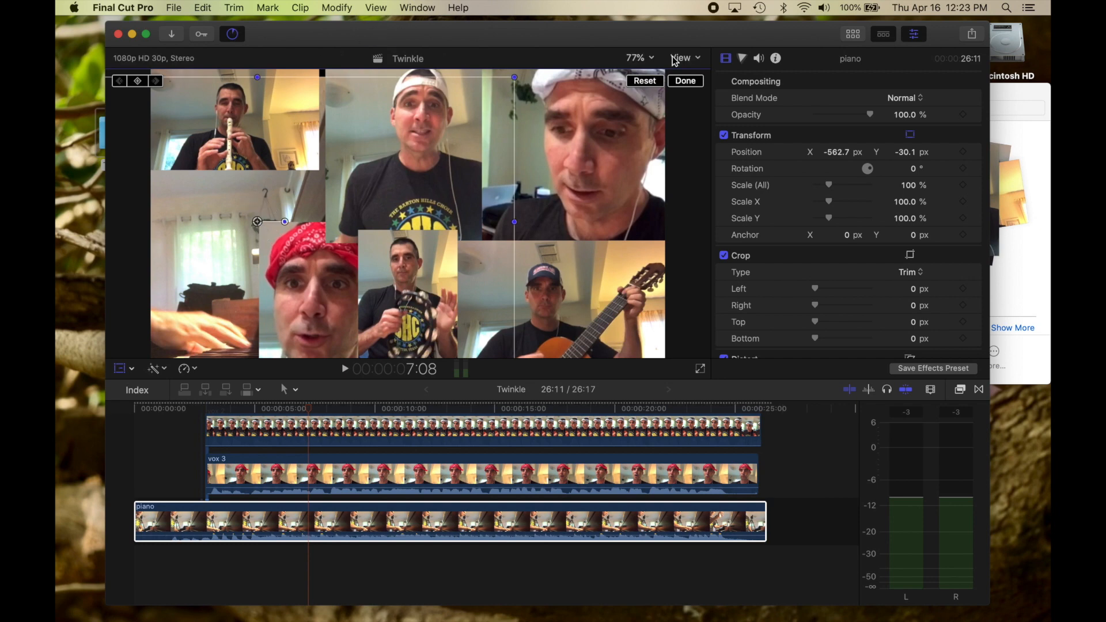
Step: Enlarge the recorder clip to 65% scale and trim 123 px off its right edge
click(686, 81)
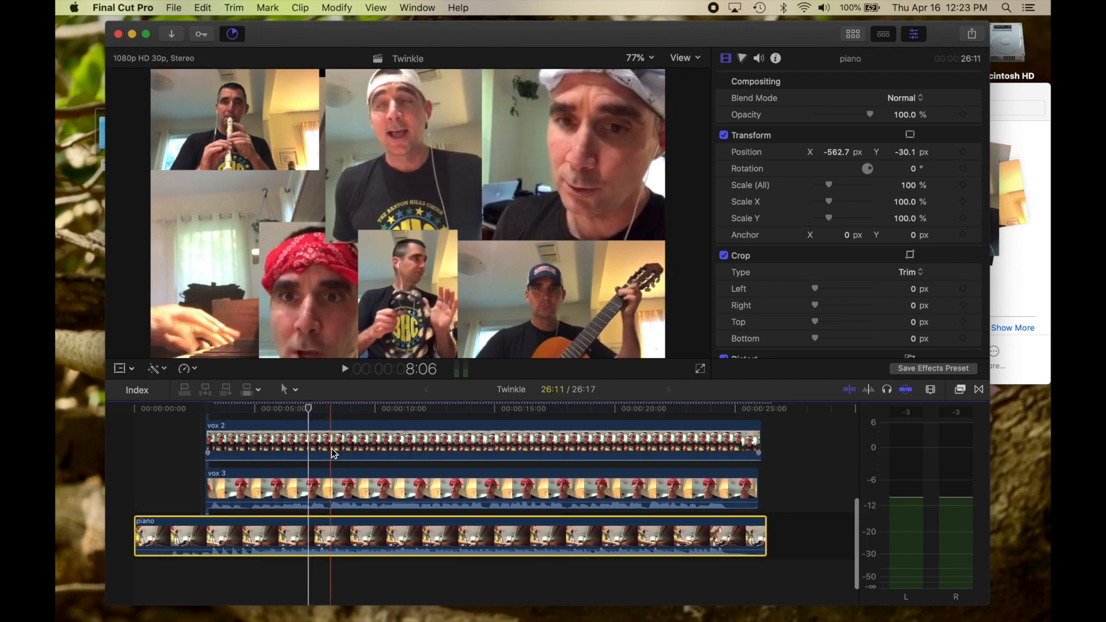
scroll(331, 448, up, 8)
click(353, 475)
drag(825, 187, 827, 188)
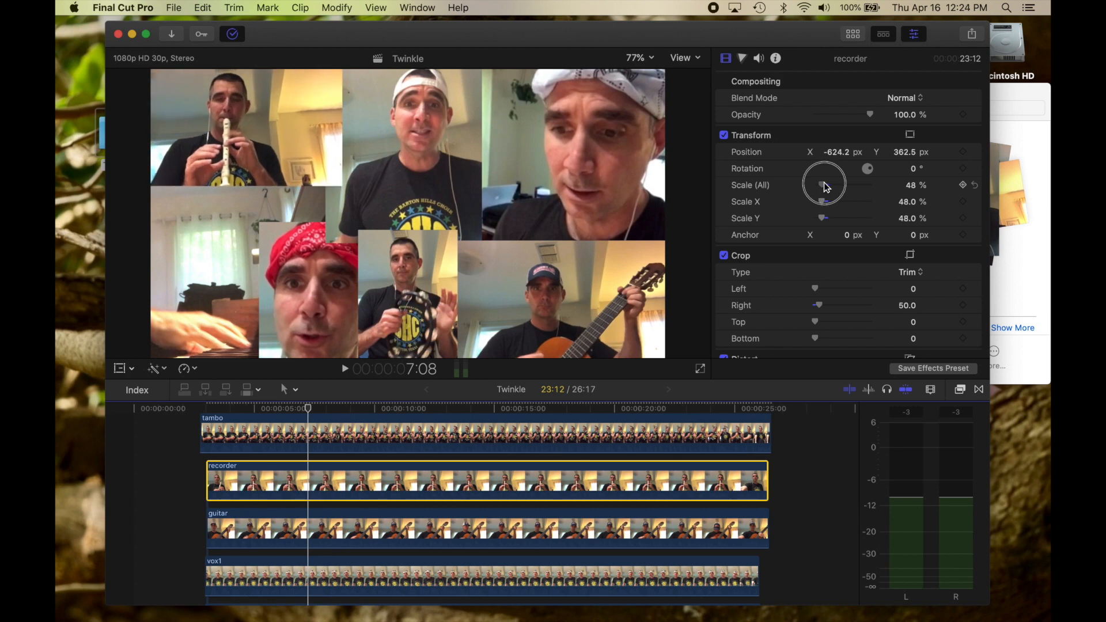
drag(823, 182, 825, 183)
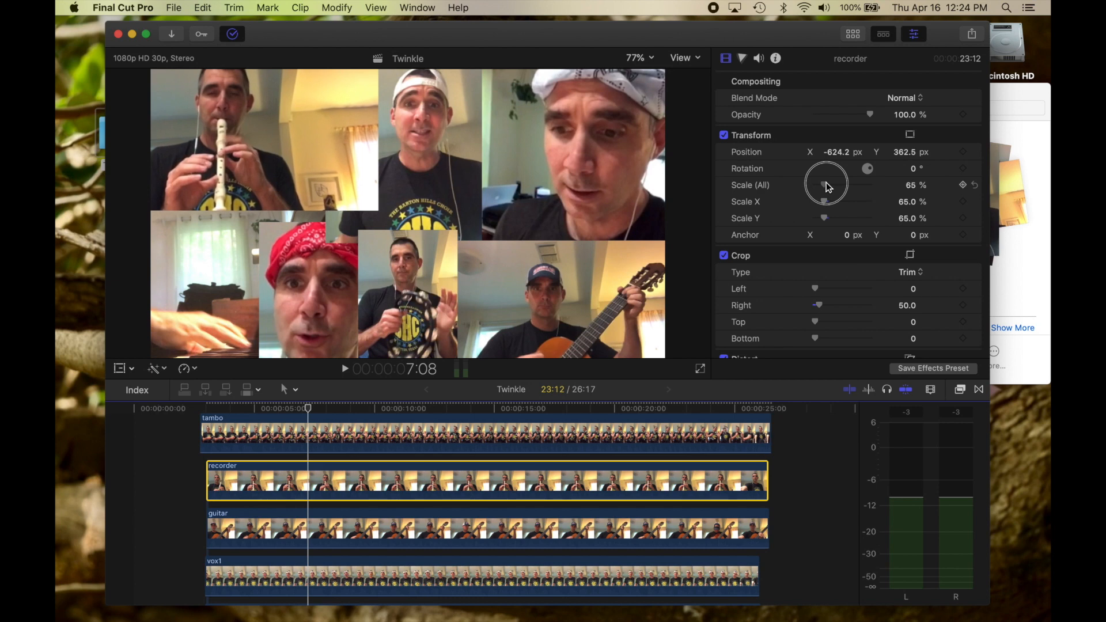
drag(821, 305, 827, 303)
Step: Scale the vox 3 clip to 69% and raise it in the frame to position X -251.3 px, Y -342.5 px
scroll(506, 517, down, 3)
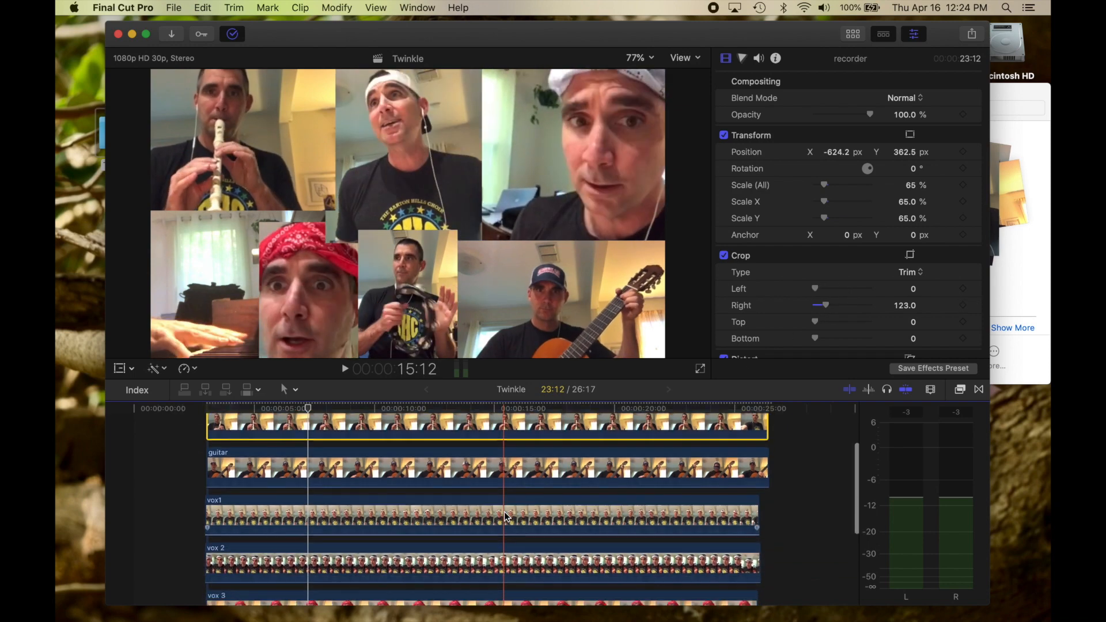
scroll(505, 517, down, 2)
click(433, 561)
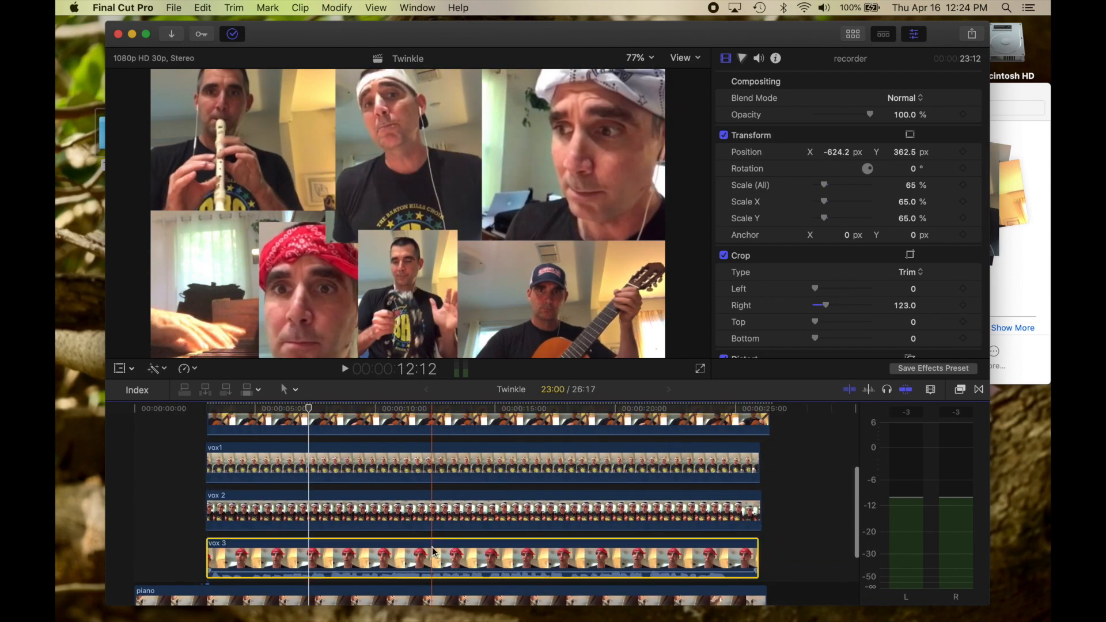
click(825, 187)
drag(827, 189, 828, 188)
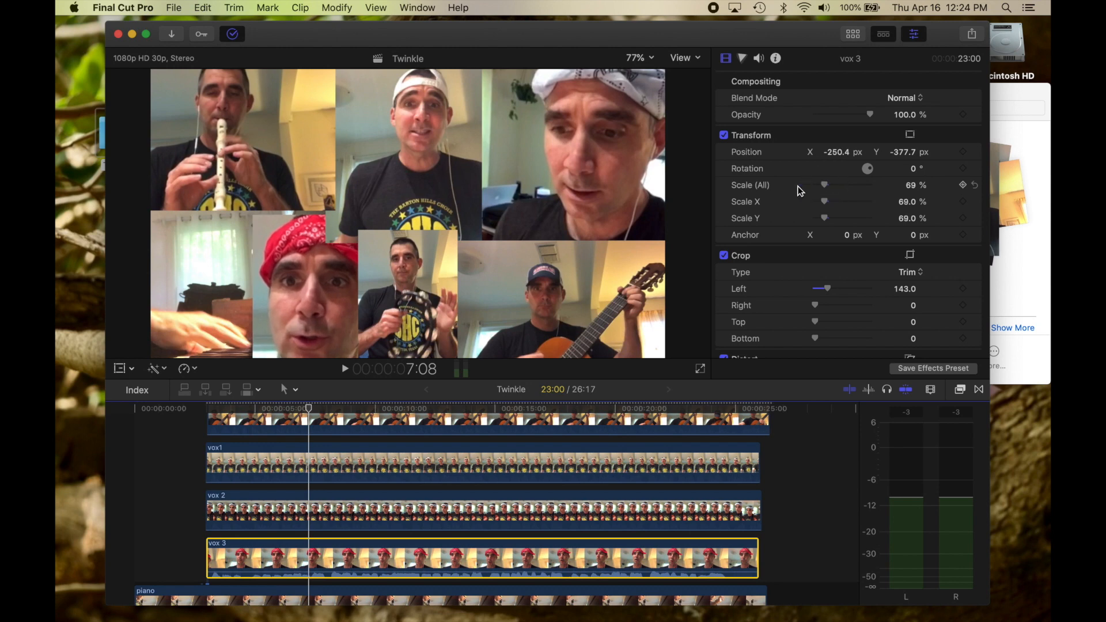
click(120, 370)
drag(325, 312, 325, 307)
click(689, 83)
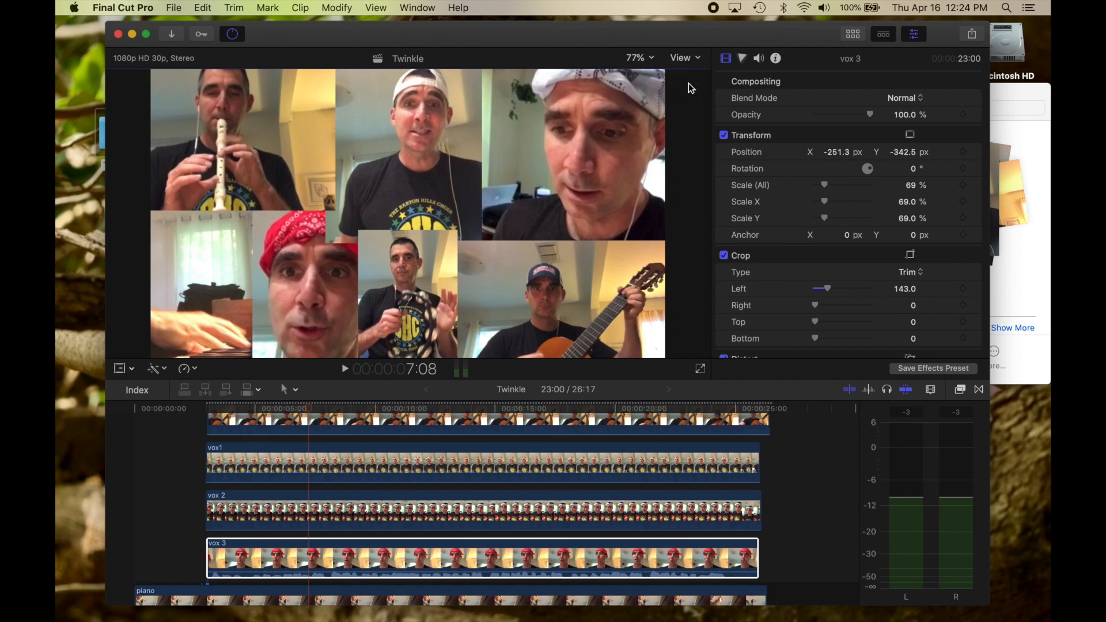
Step: Play the sequence from about 1:14 to check the finished split-screen layout
scroll(396, 496, down, 2)
click(171, 433)
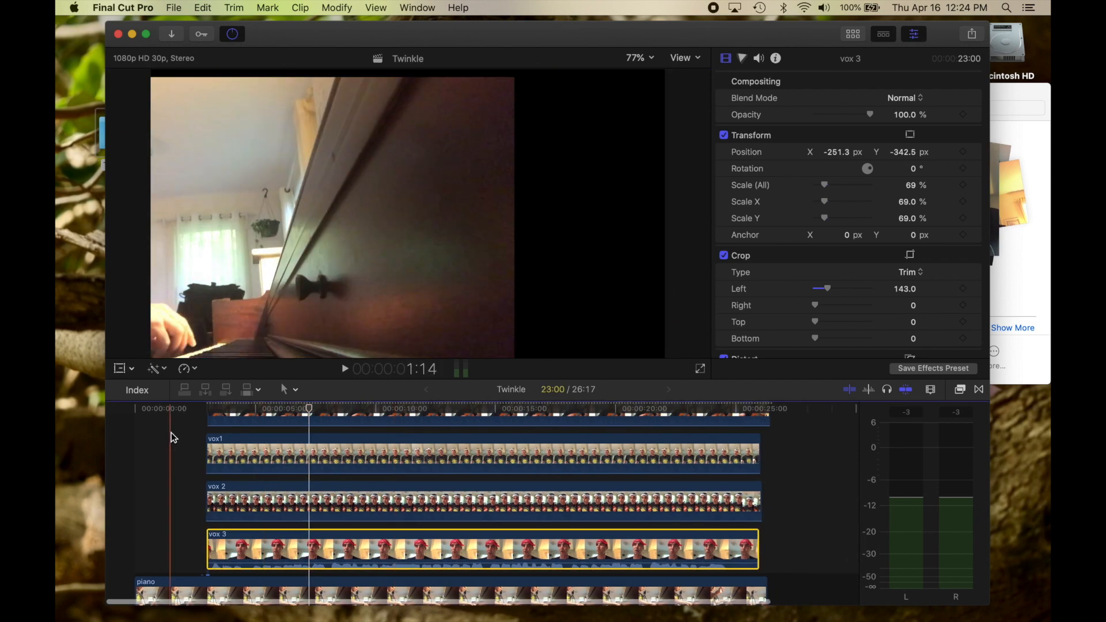
key(space)
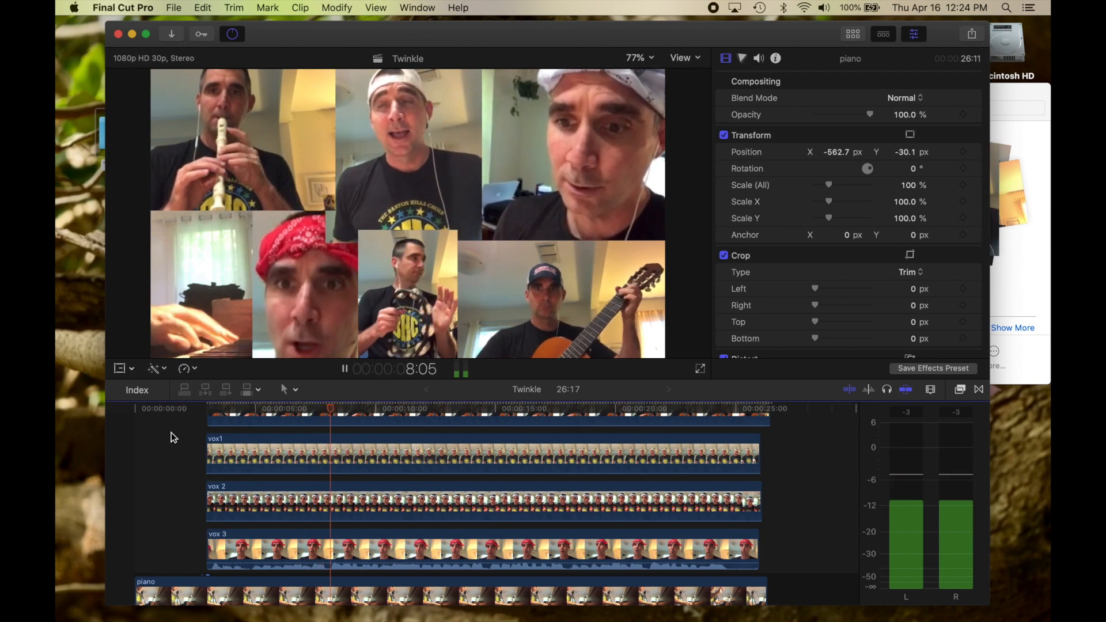
key(space)
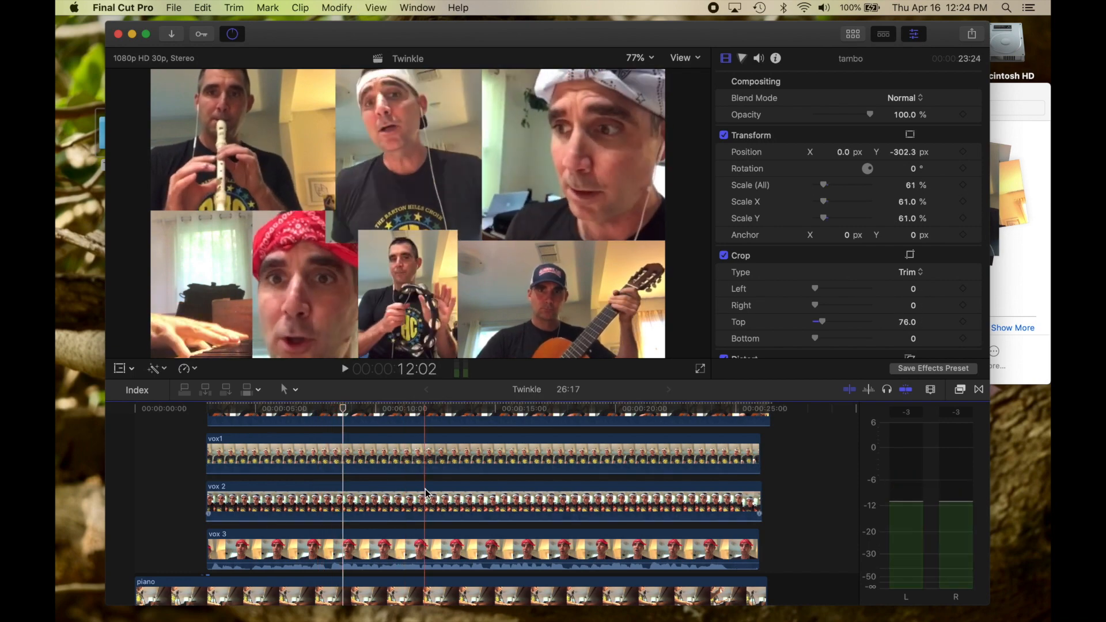
Step: Raise the audio volume of the vox 2, vox1, guitar, recorder and tambo clips in the timeline
scroll(426, 490, down, 3)
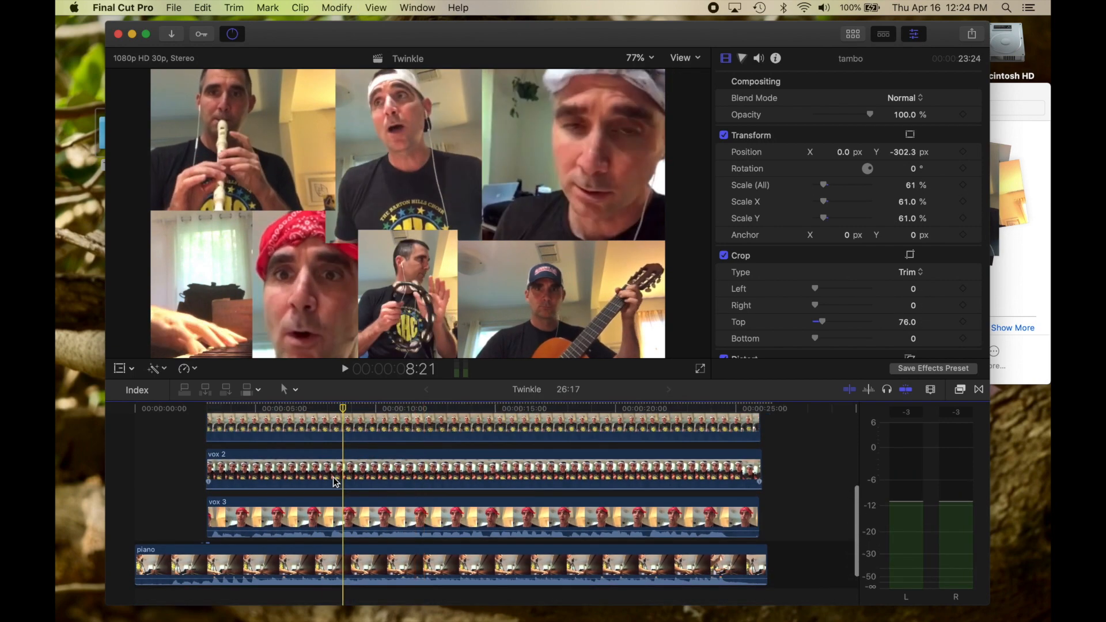
drag(316, 489, 313, 482)
mouse_move(312, 440)
mouse_down()
mouse_move(313, 431)
mouse_move(299, 455)
mouse_up()
scroll(311, 460, up, 2)
scroll(299, 487, up, 3)
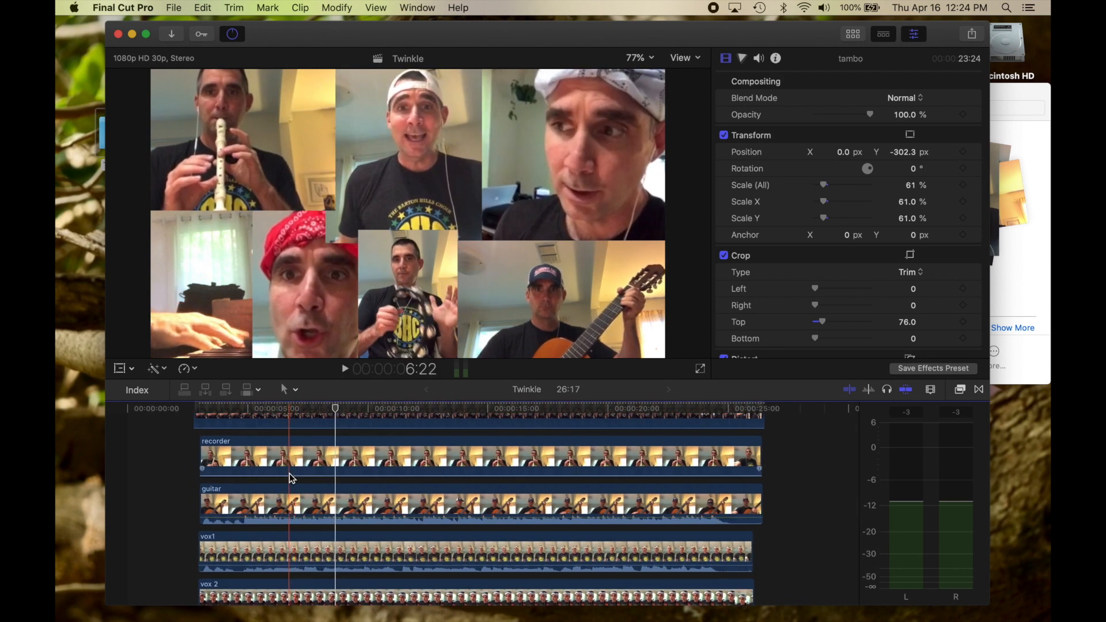
drag(290, 473, 278, 464)
scroll(286, 466, up, 3)
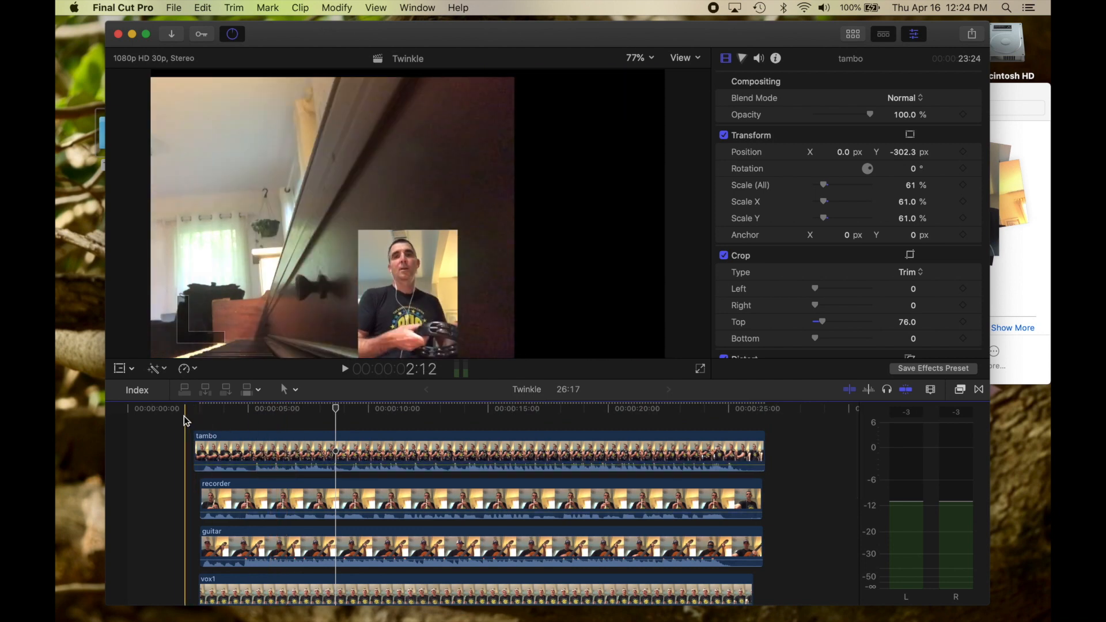
Step: Play the mix from near the beginning and look over all tracks to judge the audio balance
key(space)
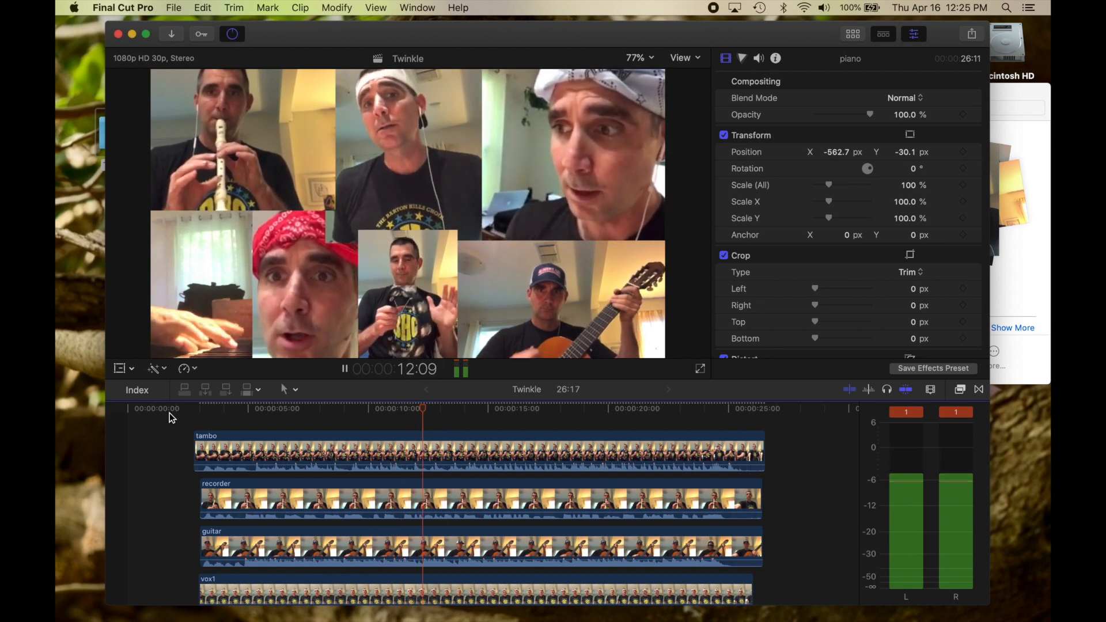
key(space)
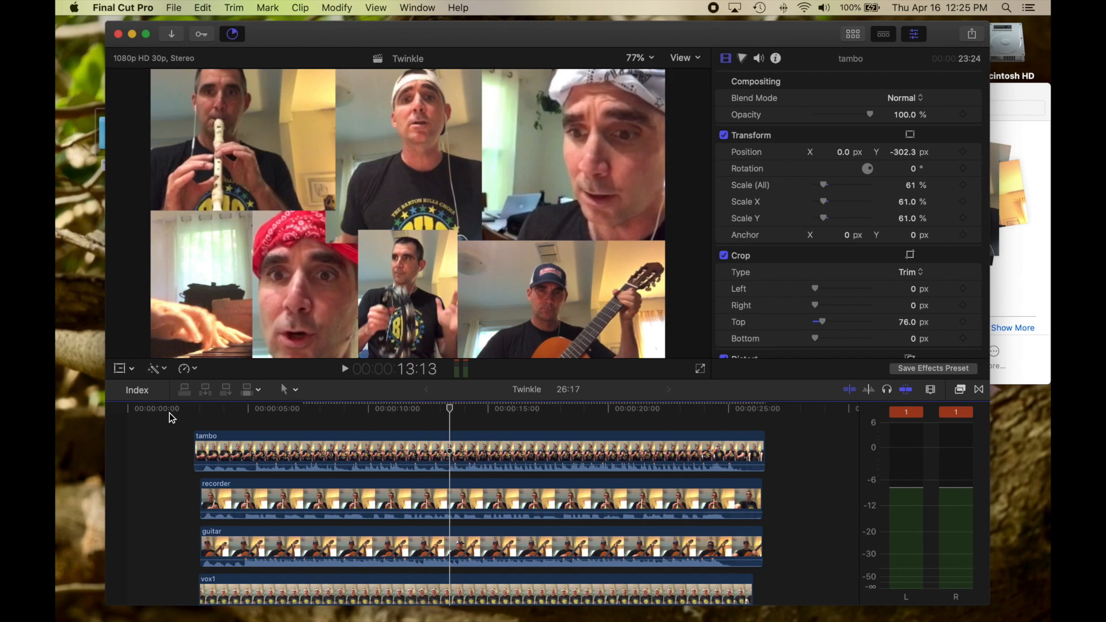
scroll(383, 473, down, 3)
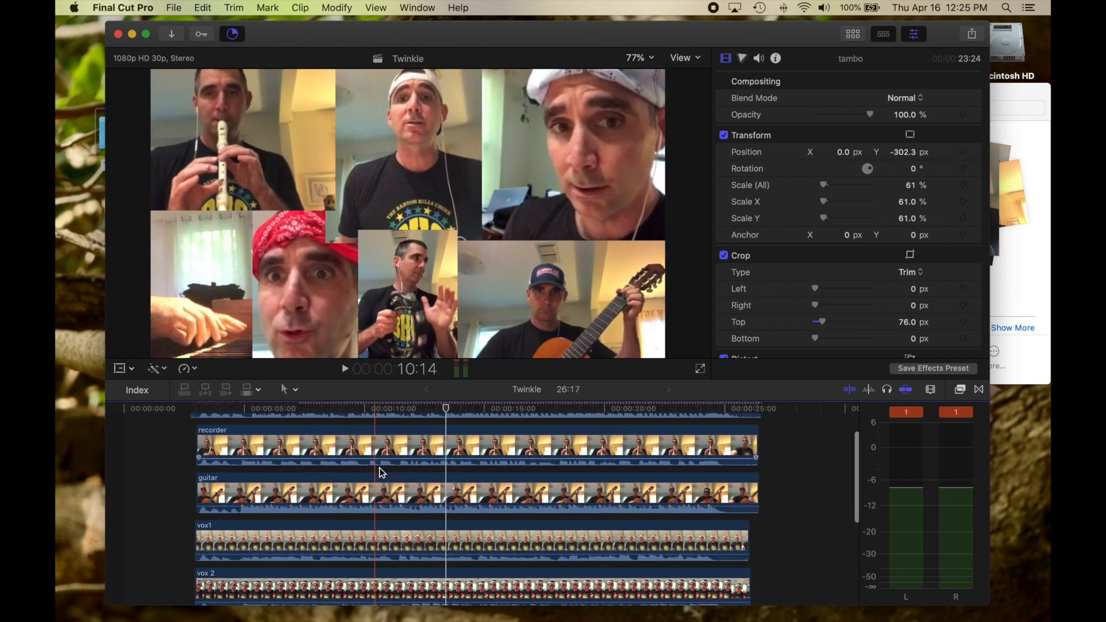
scroll(382, 473, down, 3)
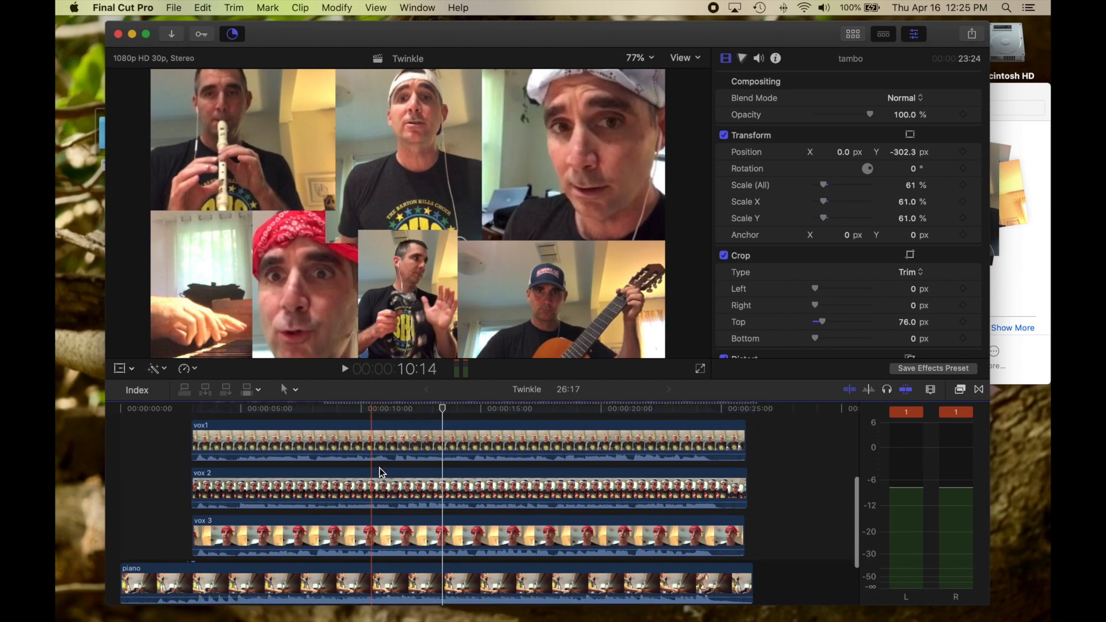
scroll(382, 473, up, 6)
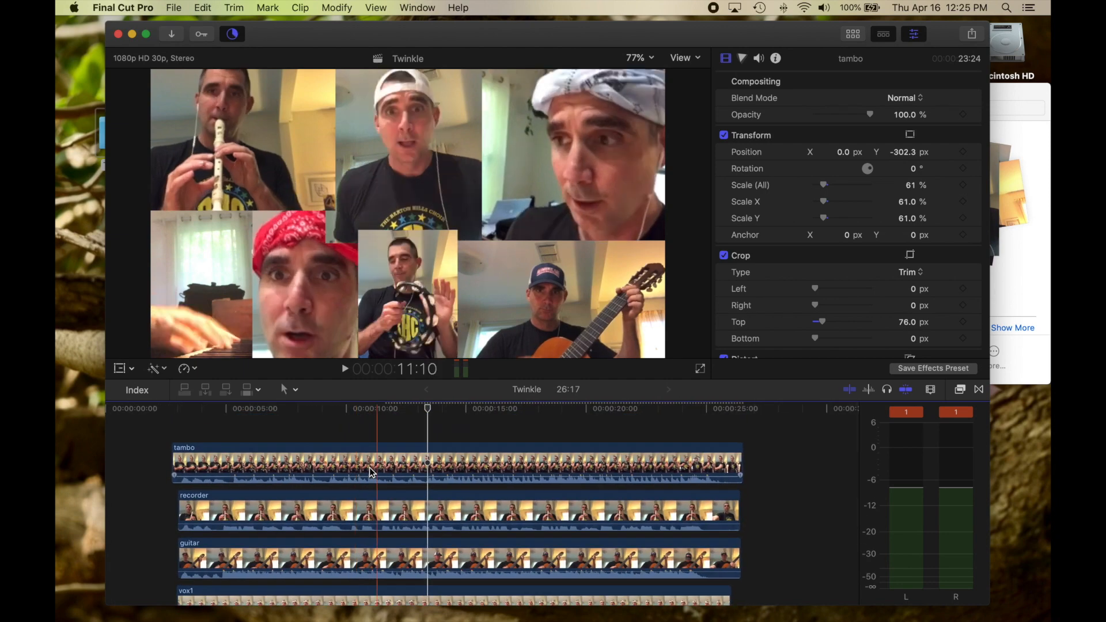
Step: Replay the section from about 5:02 and lower the tambo clip's volume to -5.0 dB
click(338, 458)
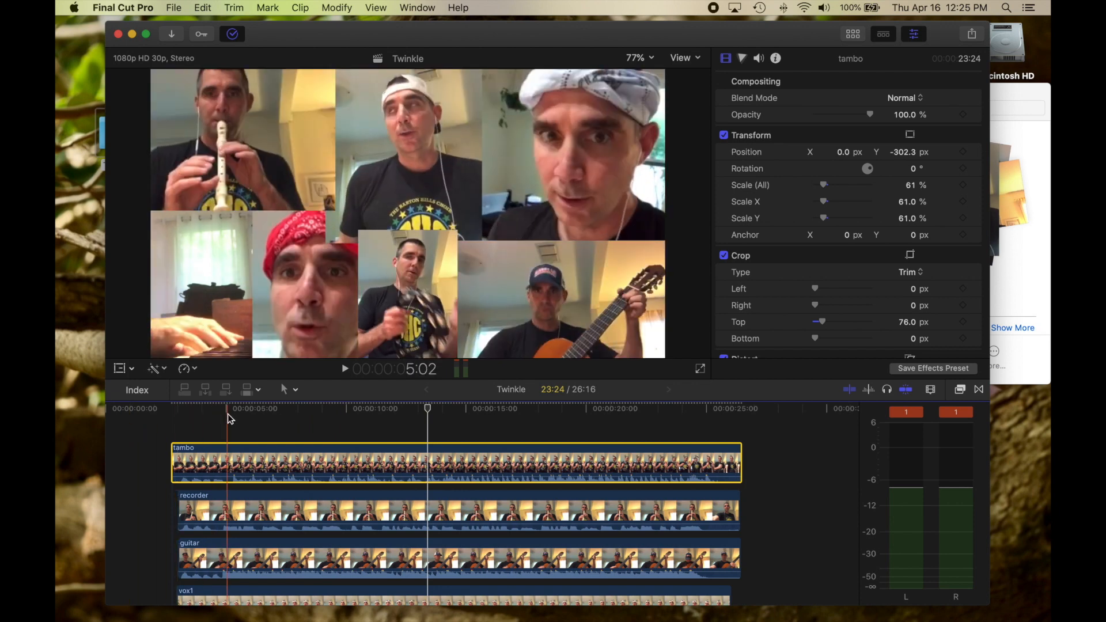
key(space)
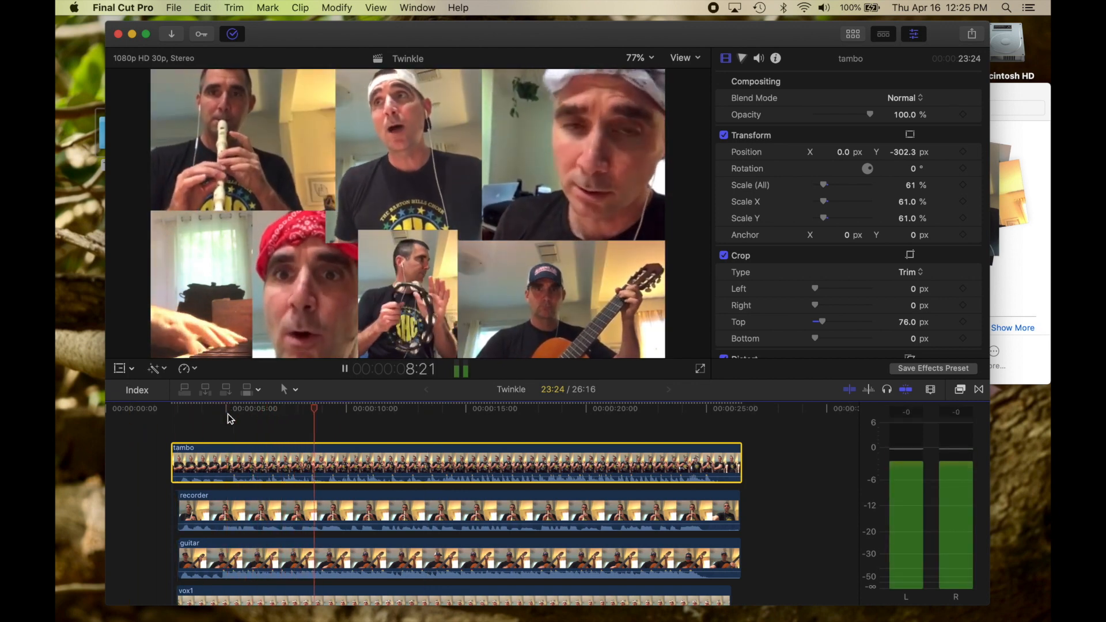
key(space)
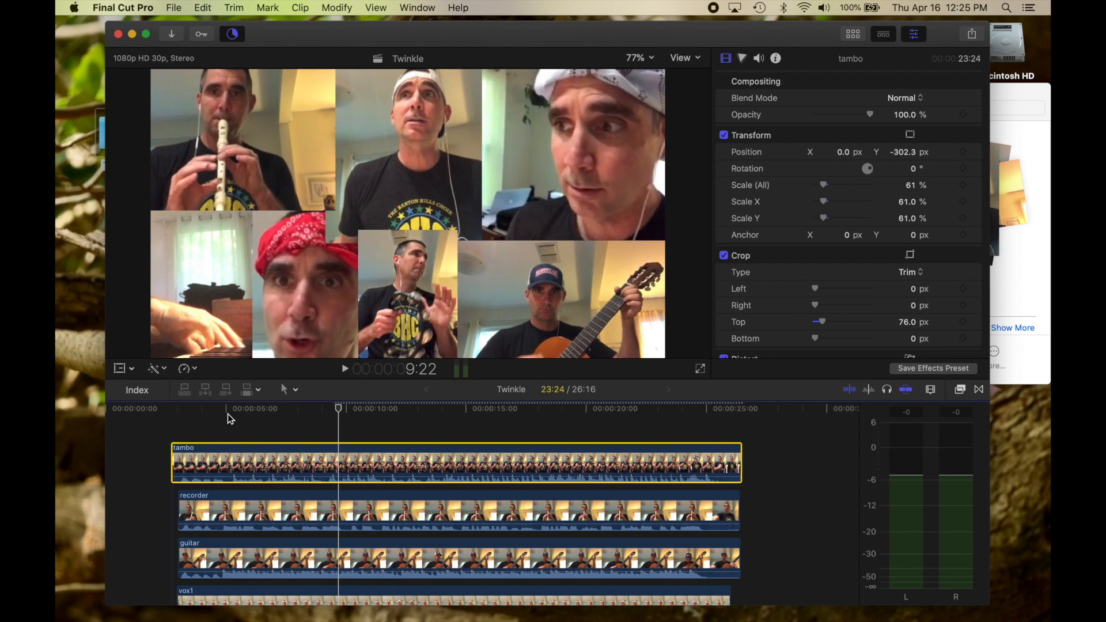
click(226, 414)
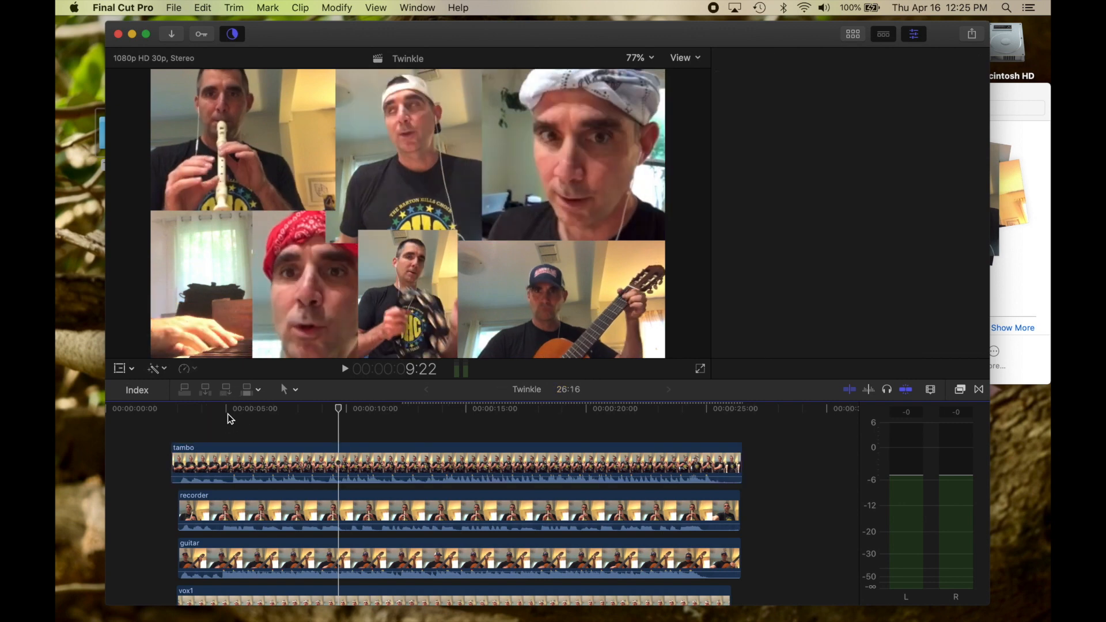
key(space)
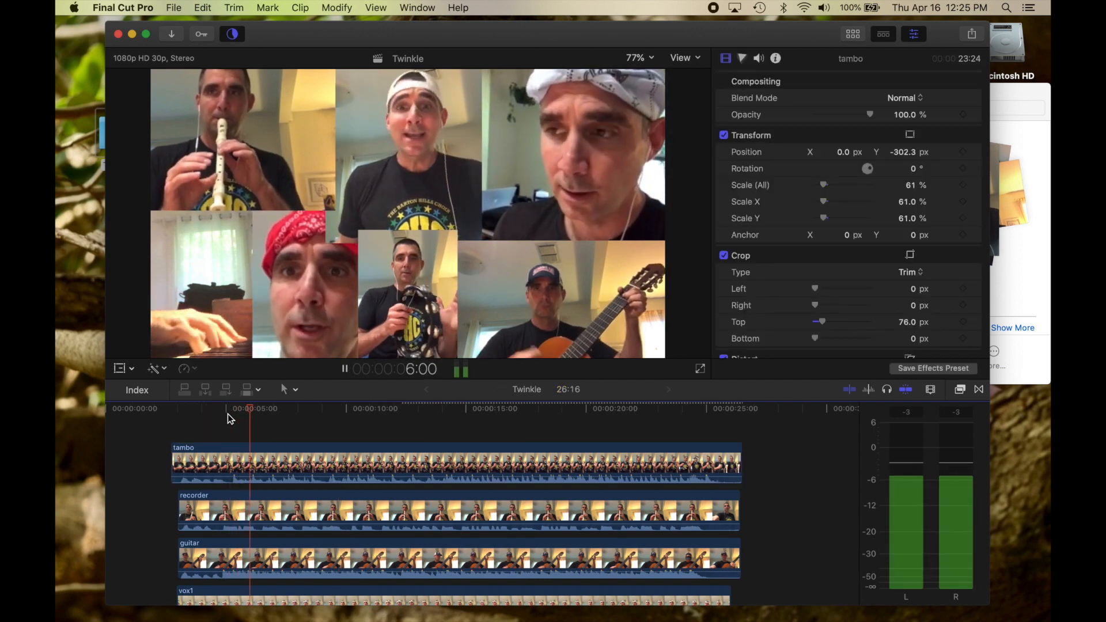
key(space)
drag(273, 476, 273, 478)
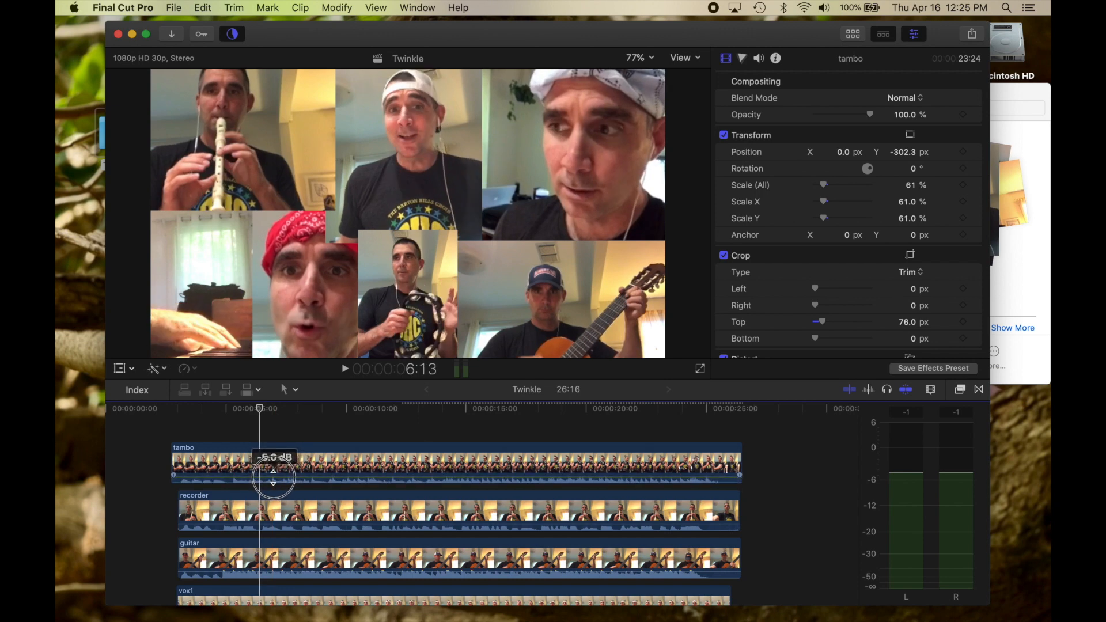
Step: Lower the tambo clip's volume further to -9.0 dB, replaying the section from about 5:00 to check the balance
click(225, 408)
key(space)
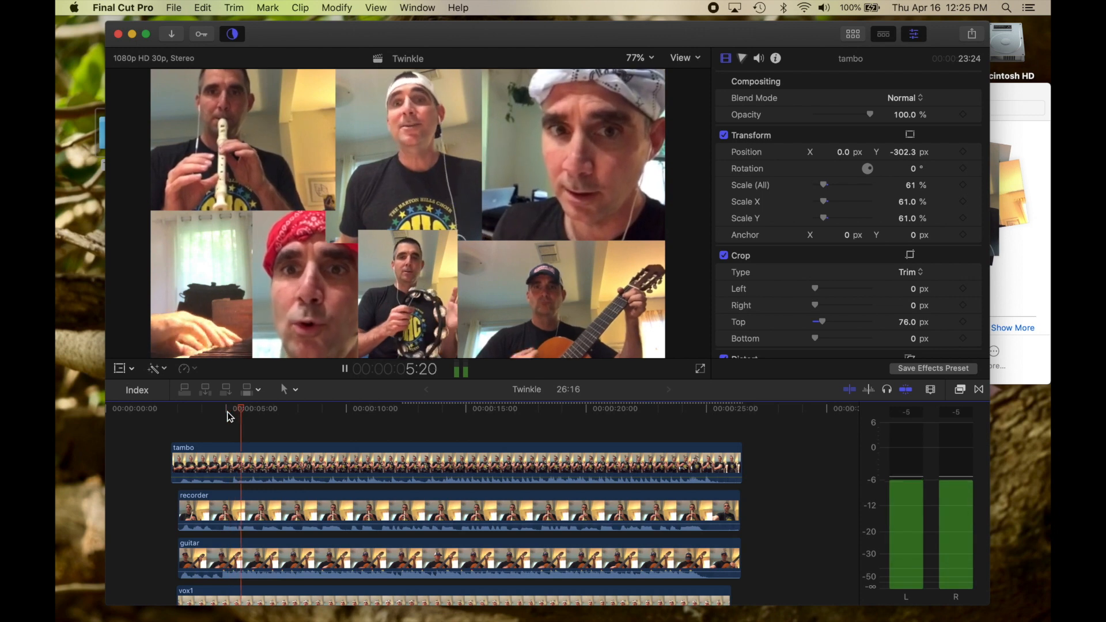
key(space)
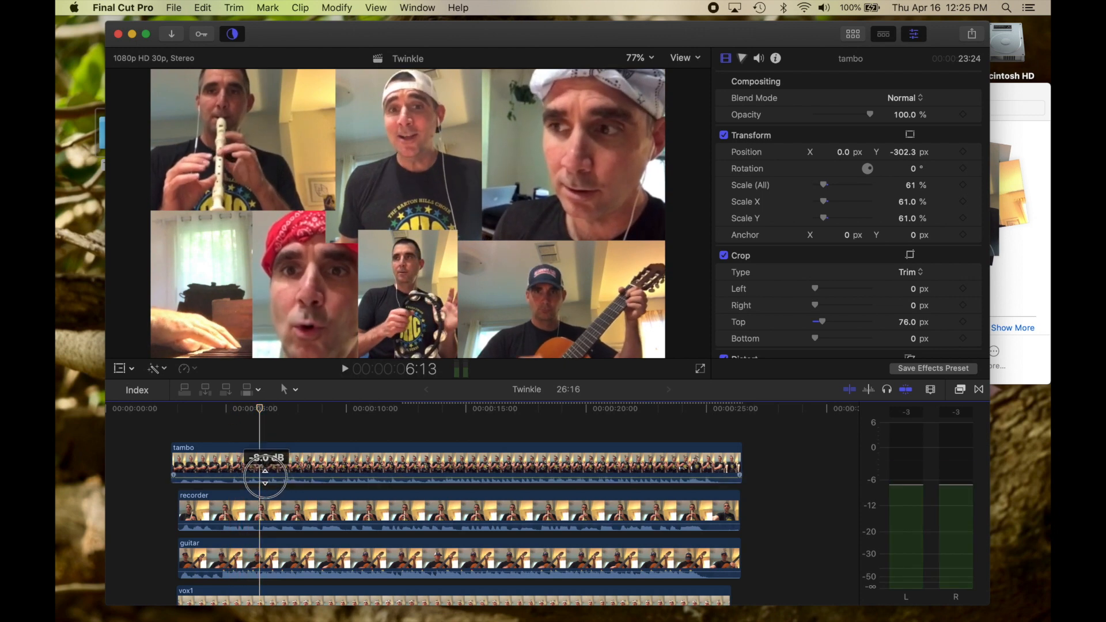
key(space)
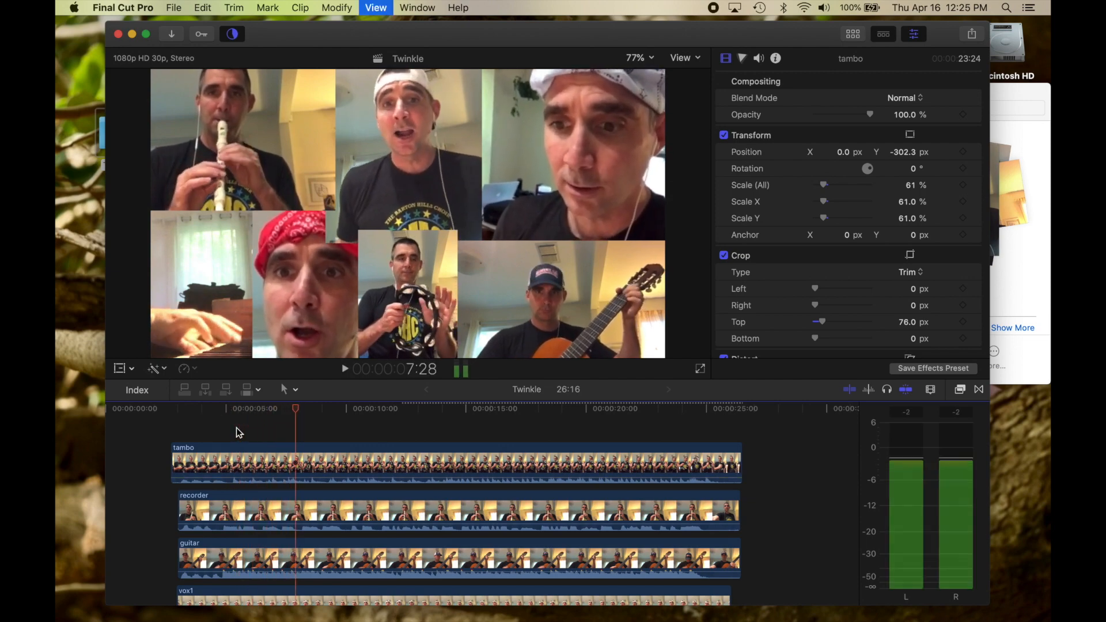
key(space)
Step: Lower the guitar clip's volume slightly and replay the mix from 7:02
scroll(486, 475, down, 1)
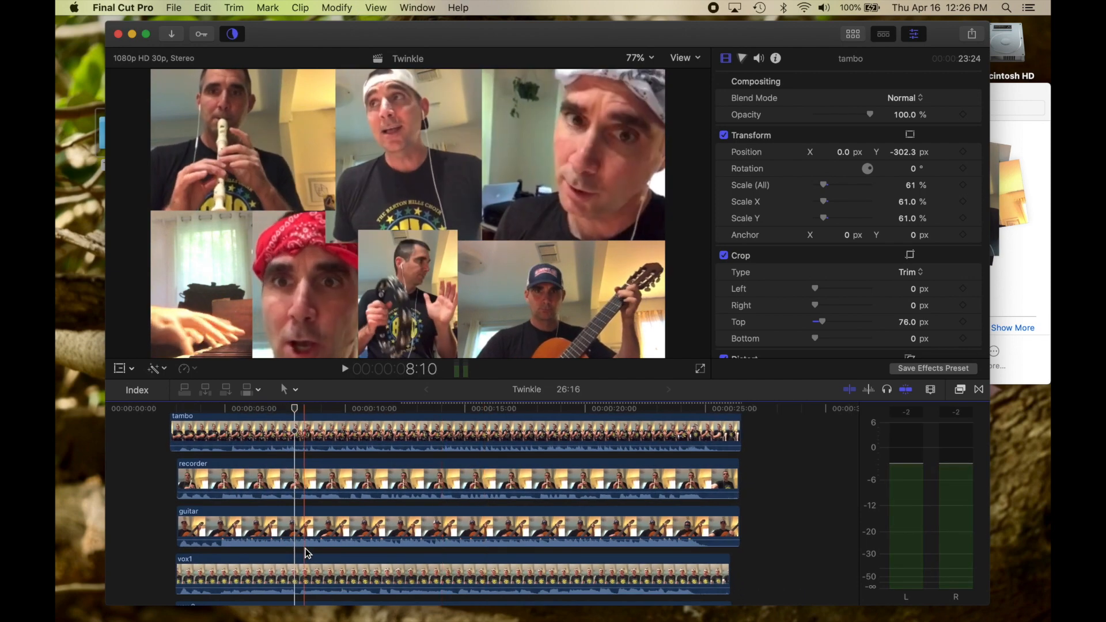
drag(308, 540, 302, 542)
click(274, 405)
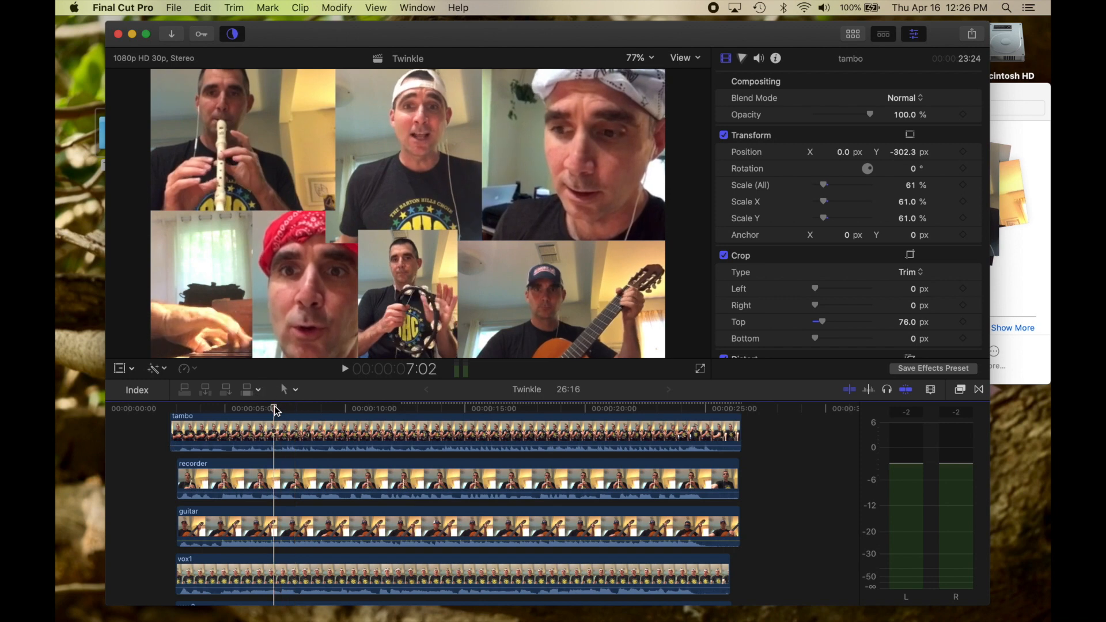
key(space)
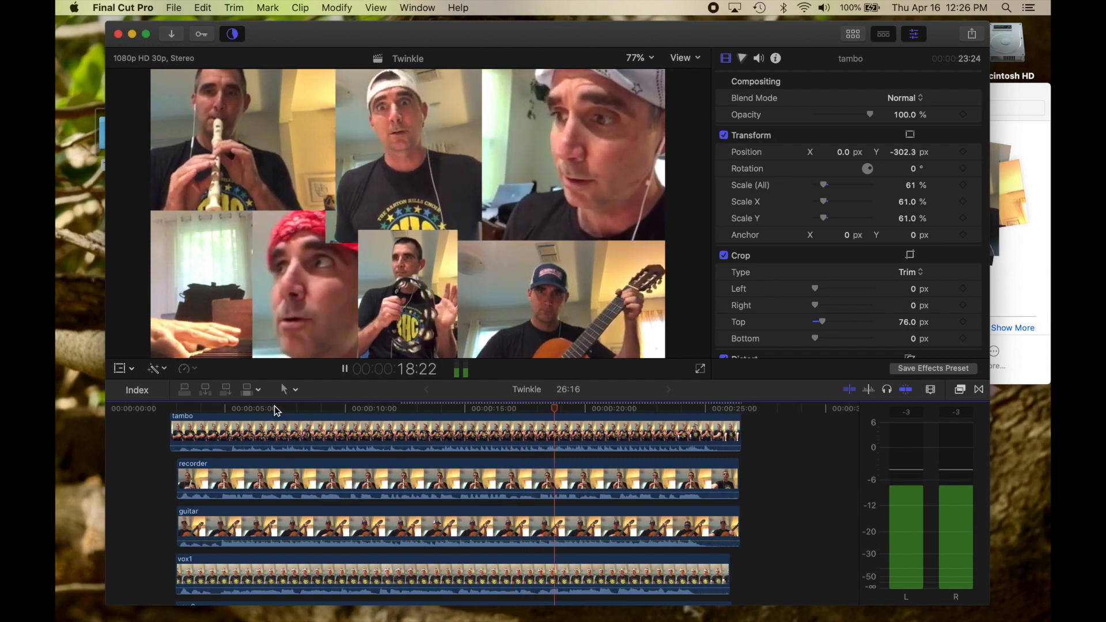
key(space)
Step: Rebalance the audio volumes of the vox 3 and vox 2 clips
scroll(411, 474, down, 4)
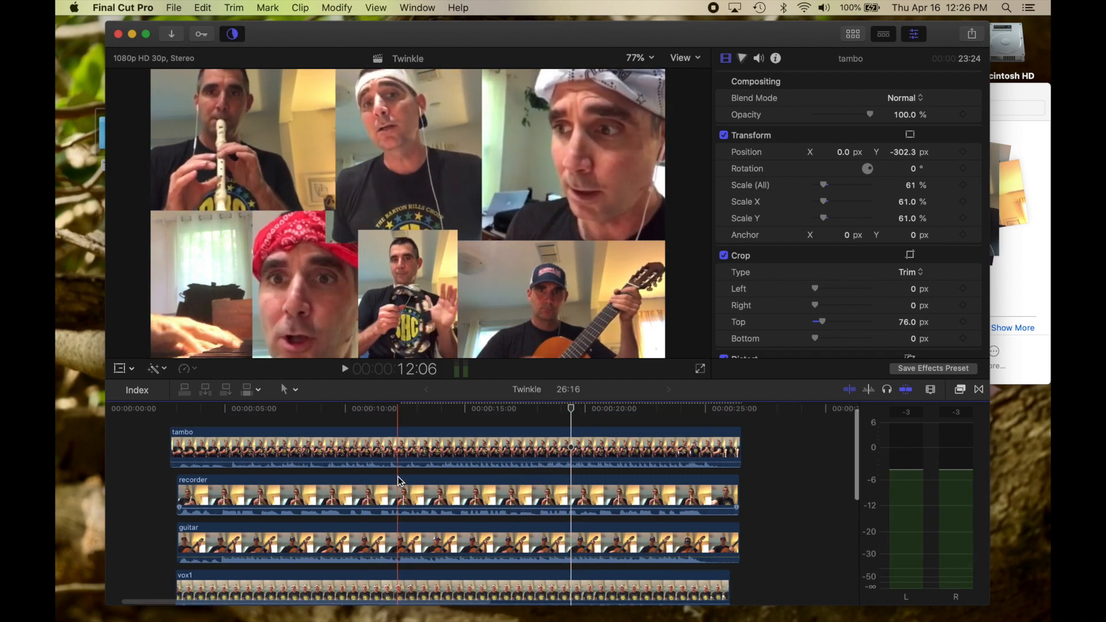
scroll(400, 481, down, 2)
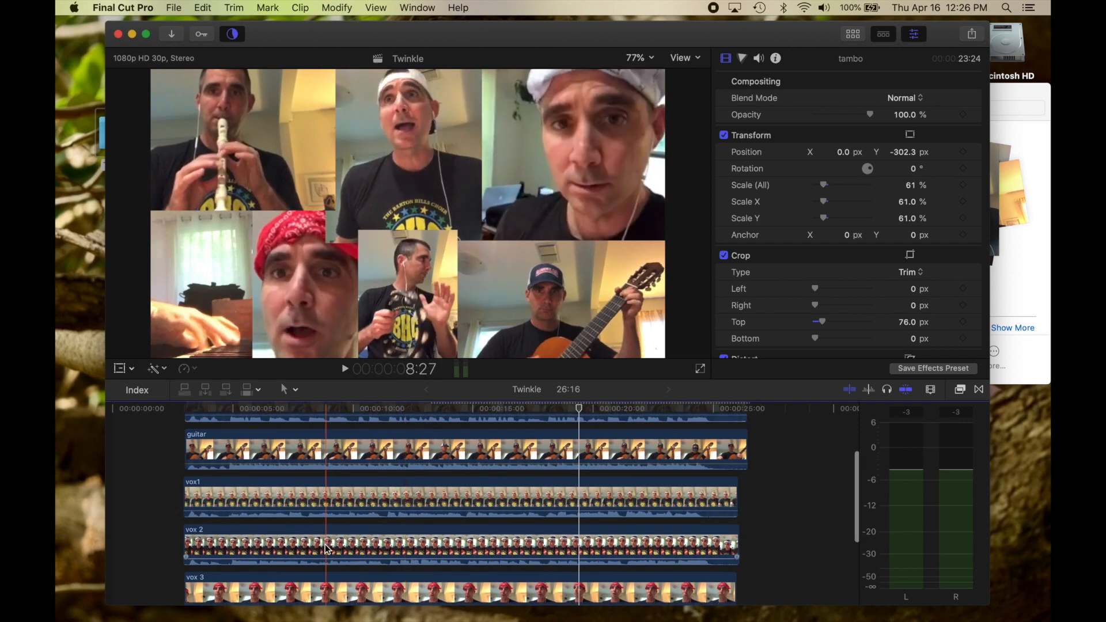
drag(322, 575, 323, 572)
drag(328, 520, 328, 524)
Step: Replay the mix from about 5:00 and set the vox 2 clip's volume to 1.0 dB
click(236, 410)
key(space)
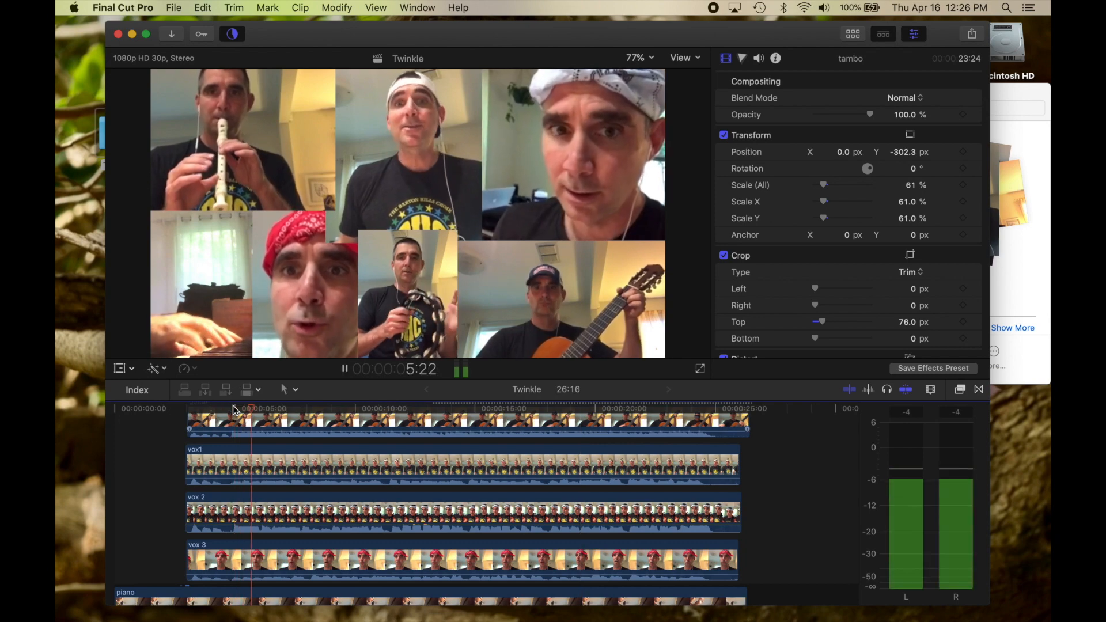
key(space)
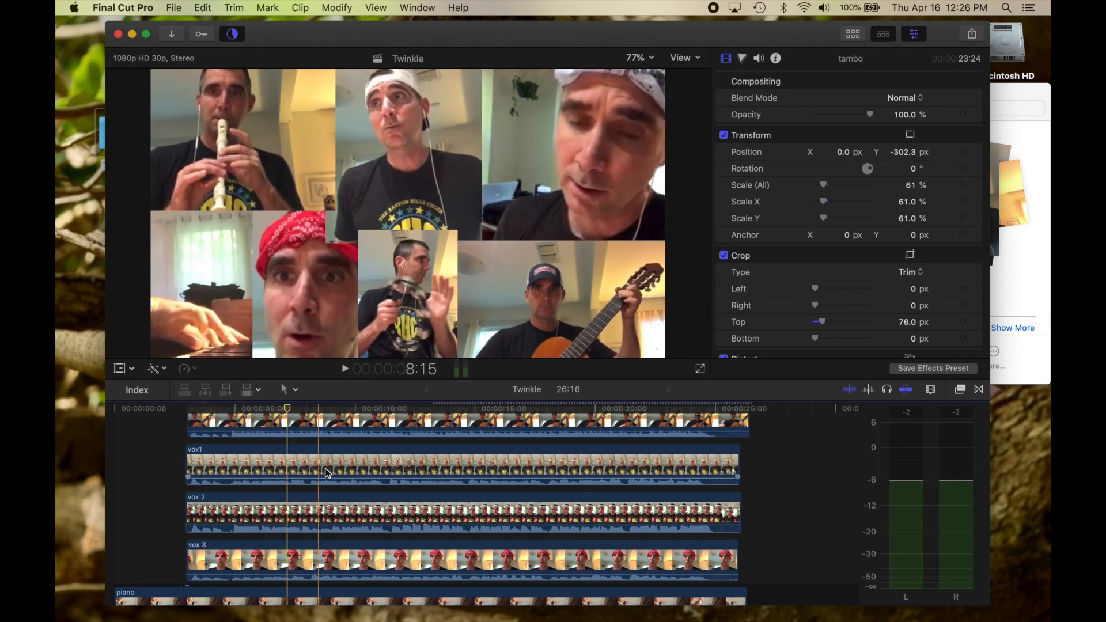
mouse_move(322, 526)
mouse_down()
mouse_move(321, 515)
mouse_move(322, 526)
mouse_up()
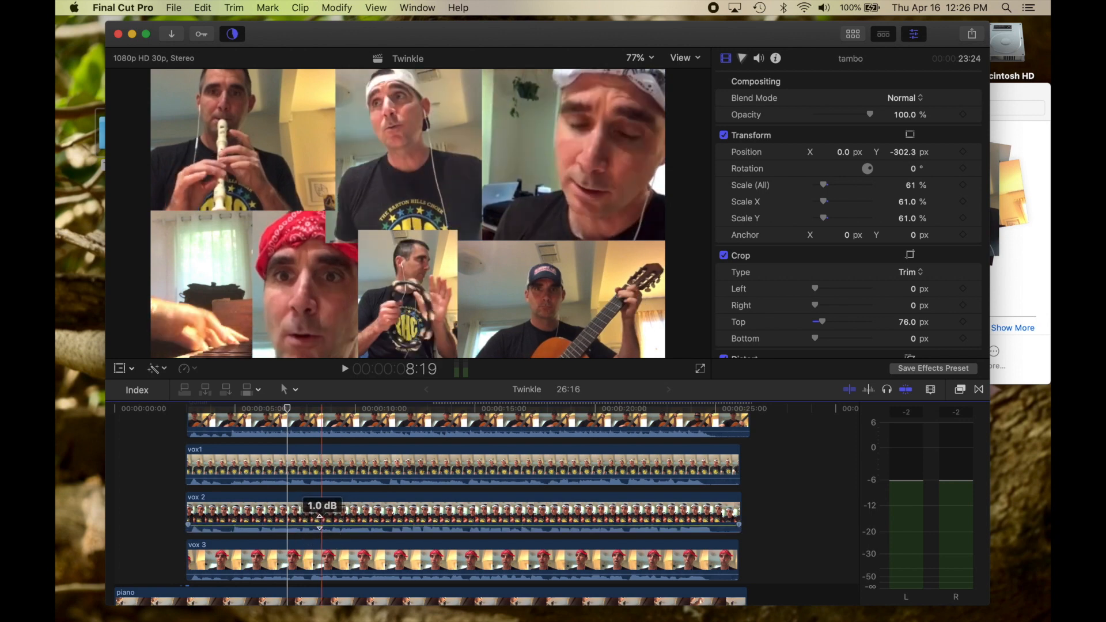
Step: Fine-tune the vox1 clip's volume and replay the mix from about 5:00 to check the balance
drag(302, 478, 302, 479)
click(234, 418)
key(space)
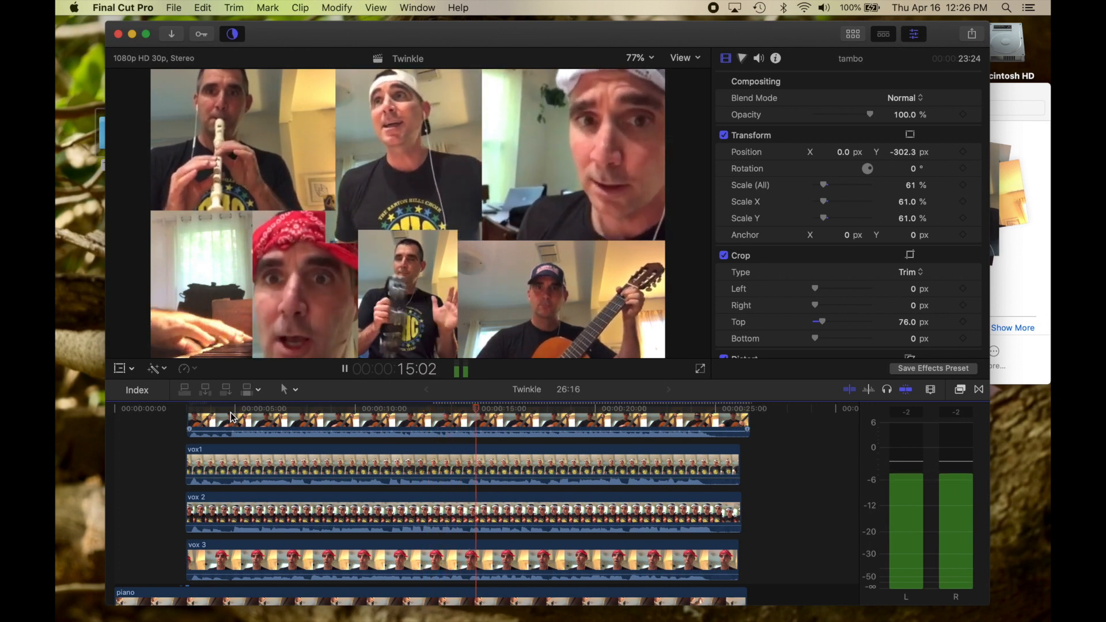
key(space)
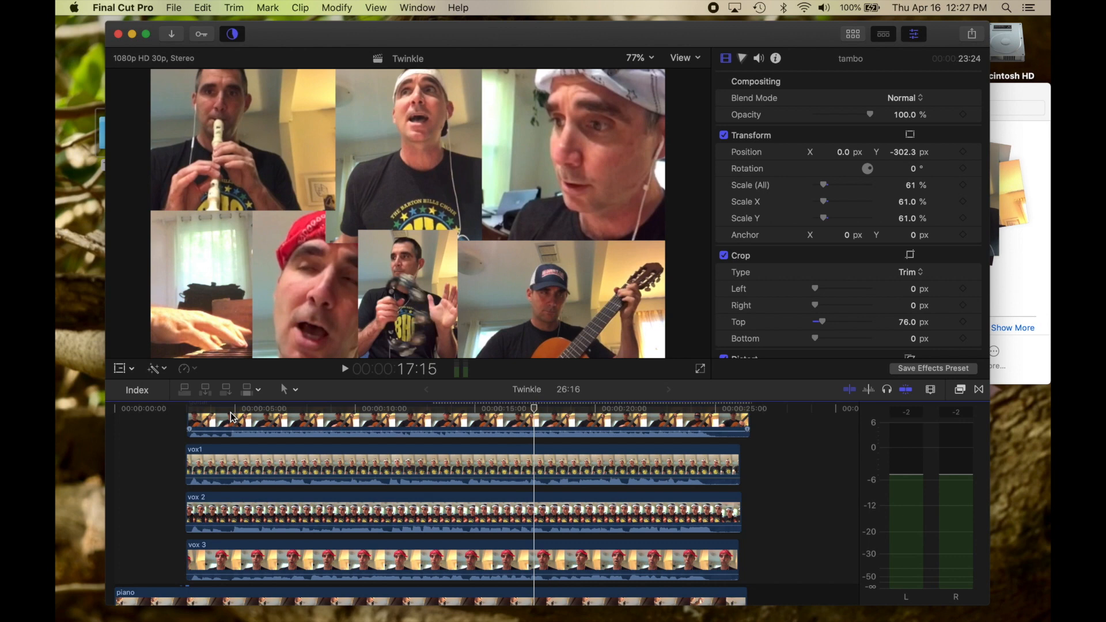
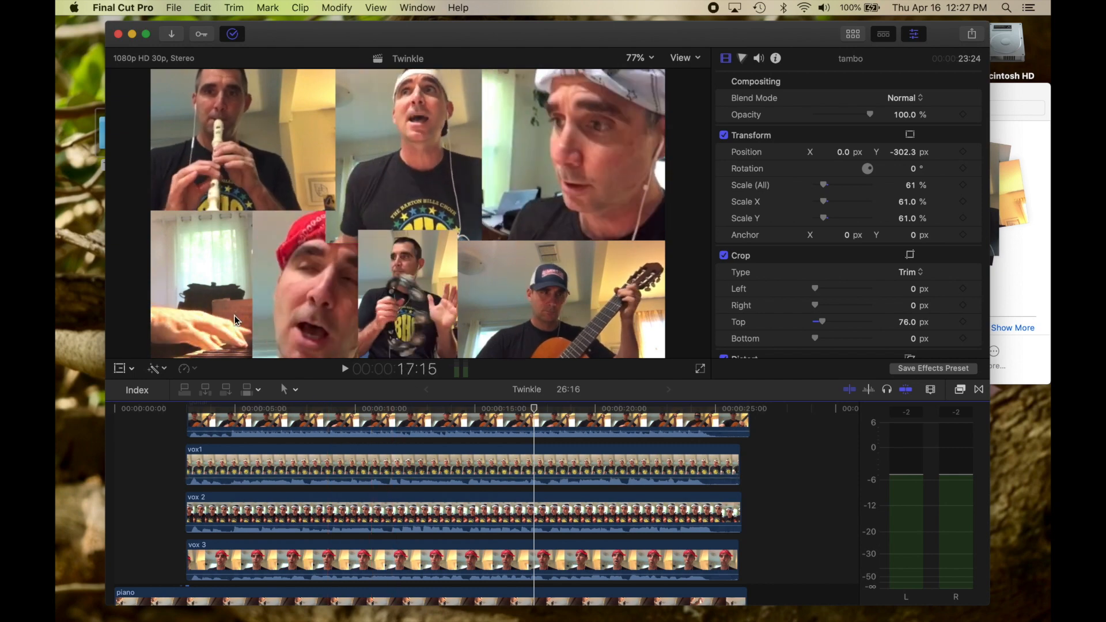
Step: Set the piano clip's audio pan mode to Stereo Left/Right with an amount of -100
scroll(368, 454, down, 4)
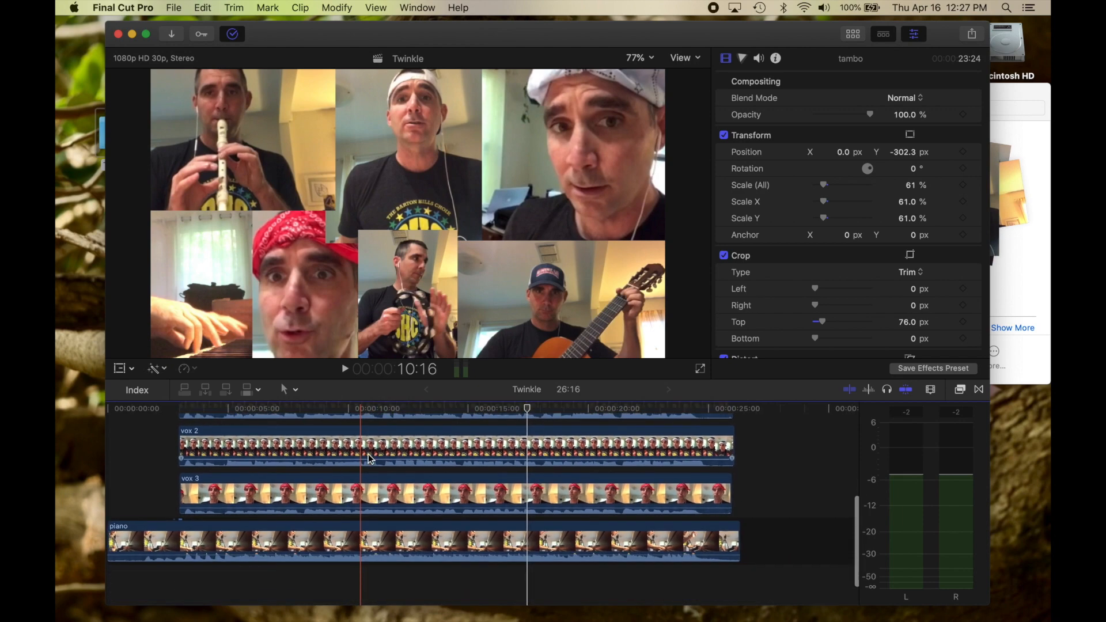
click(338, 538)
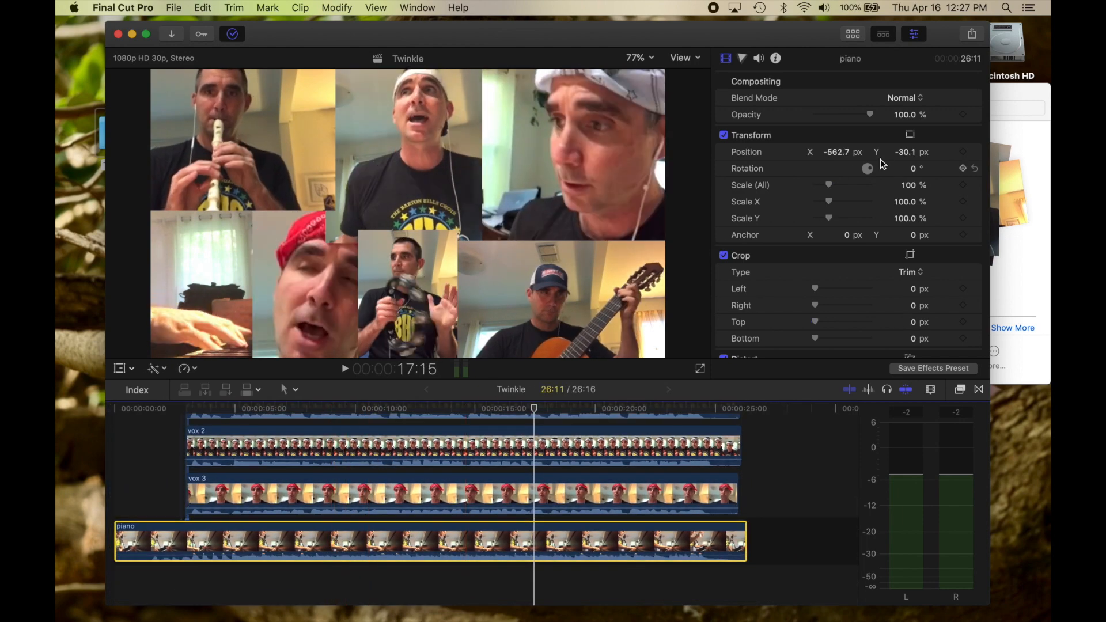
click(760, 59)
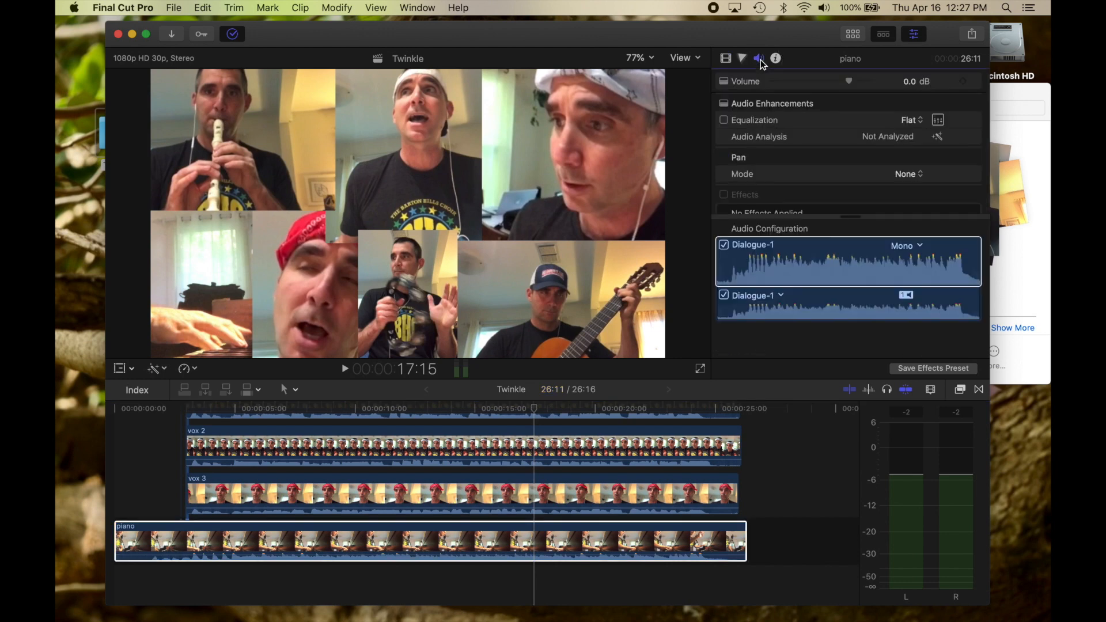
scroll(842, 133, down, 1)
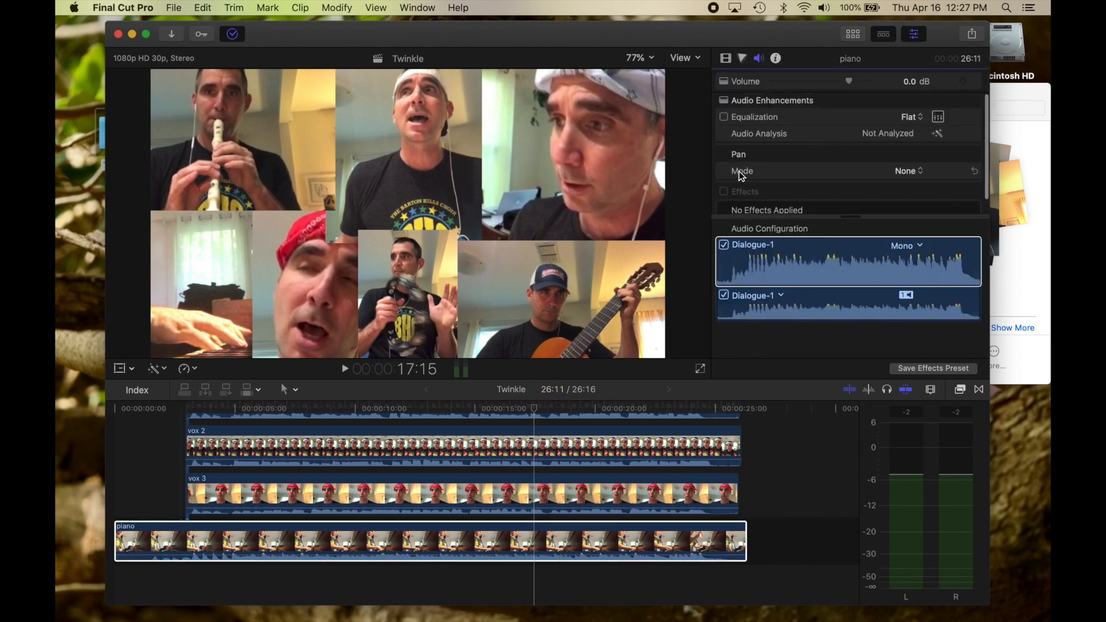
click(913, 173)
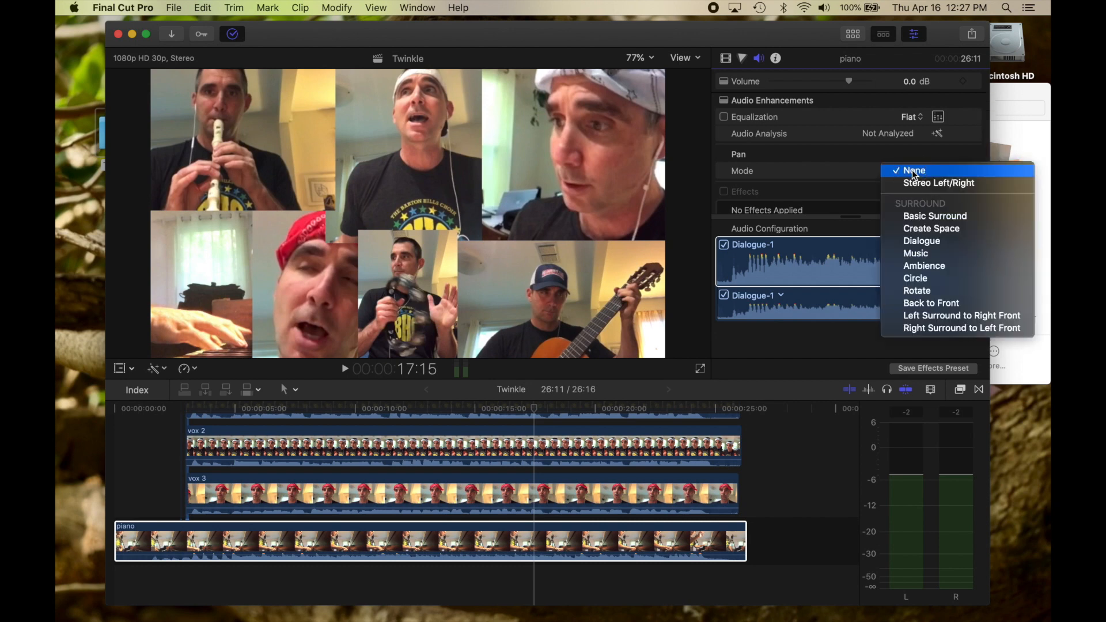
click(927, 184)
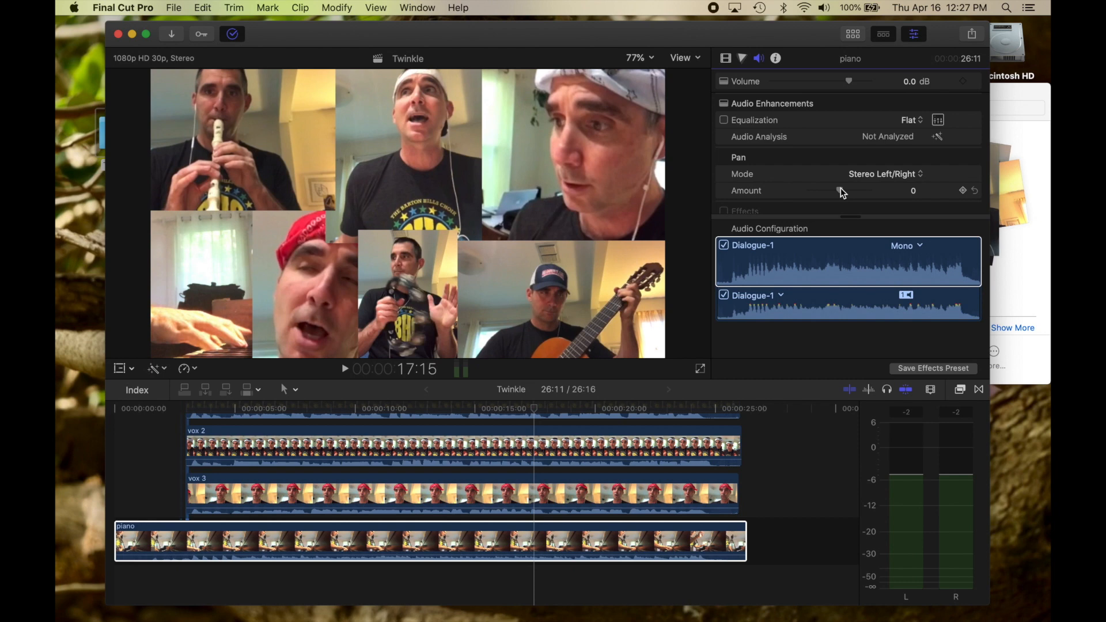
drag(841, 193, 797, 193)
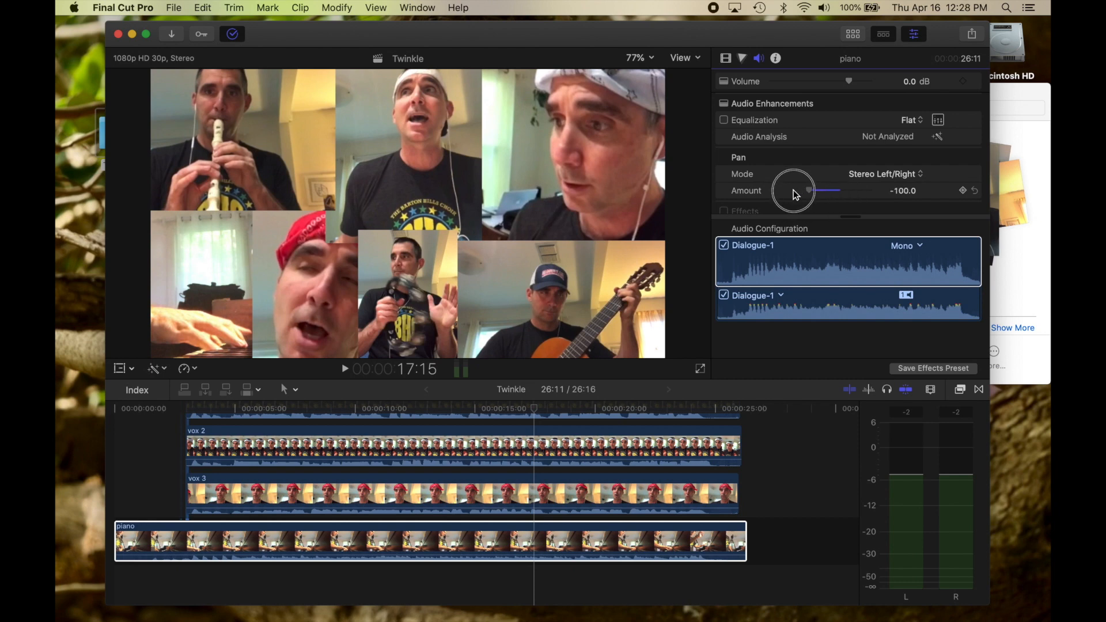
Step: Set the guitar clip's audio pan mode to Stereo Left/Right with an amount of 100
scroll(488, 484, up, 5)
scroll(489, 484, up, 3)
click(485, 471)
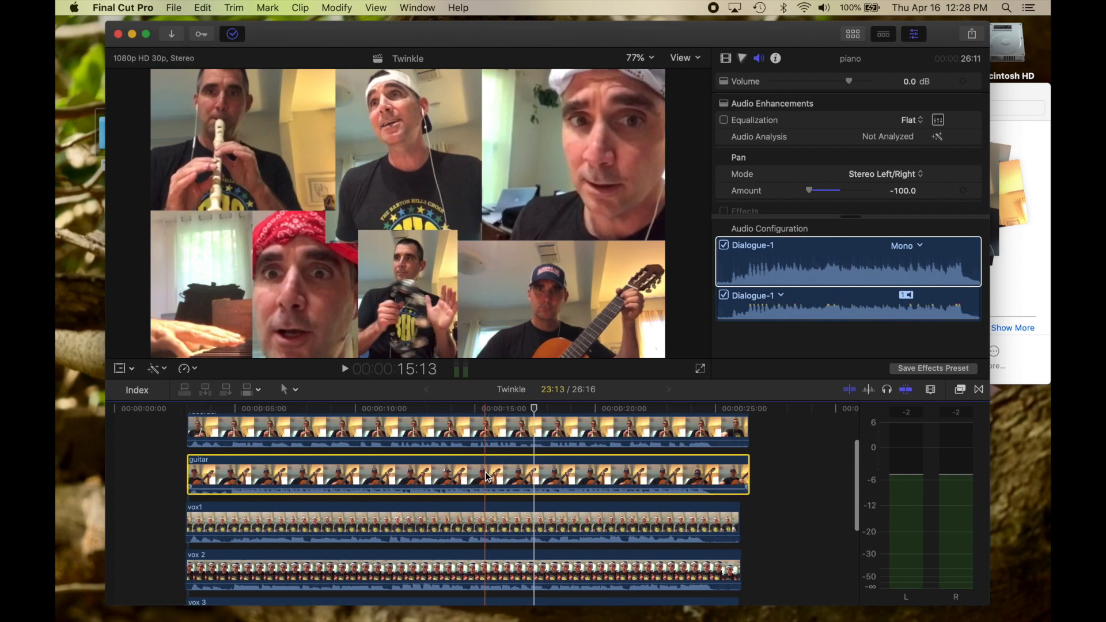
click(909, 175)
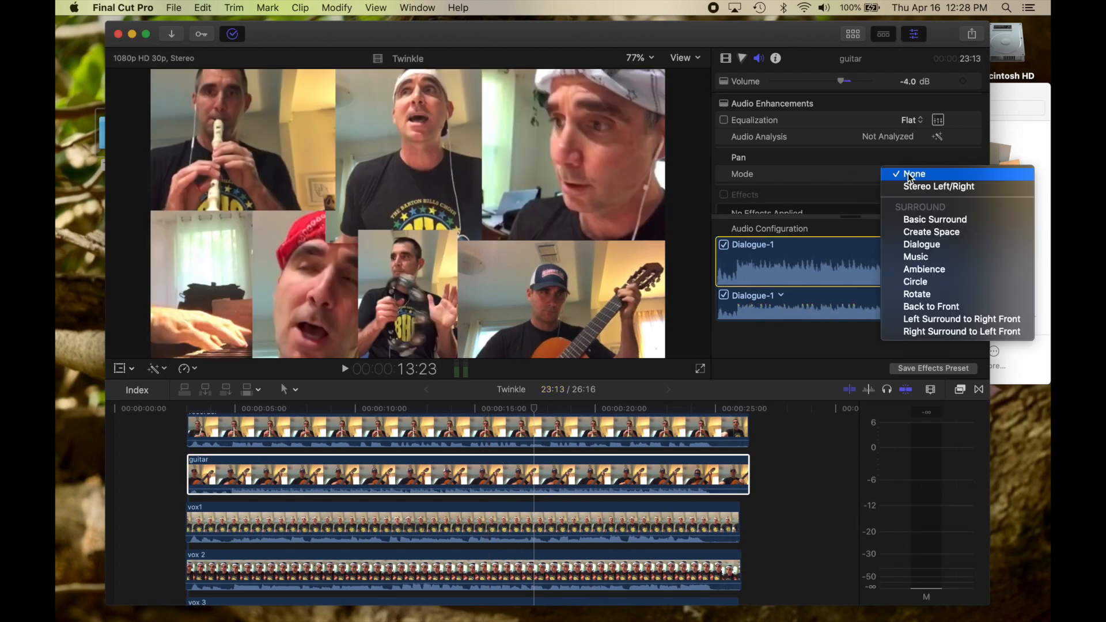
click(916, 186)
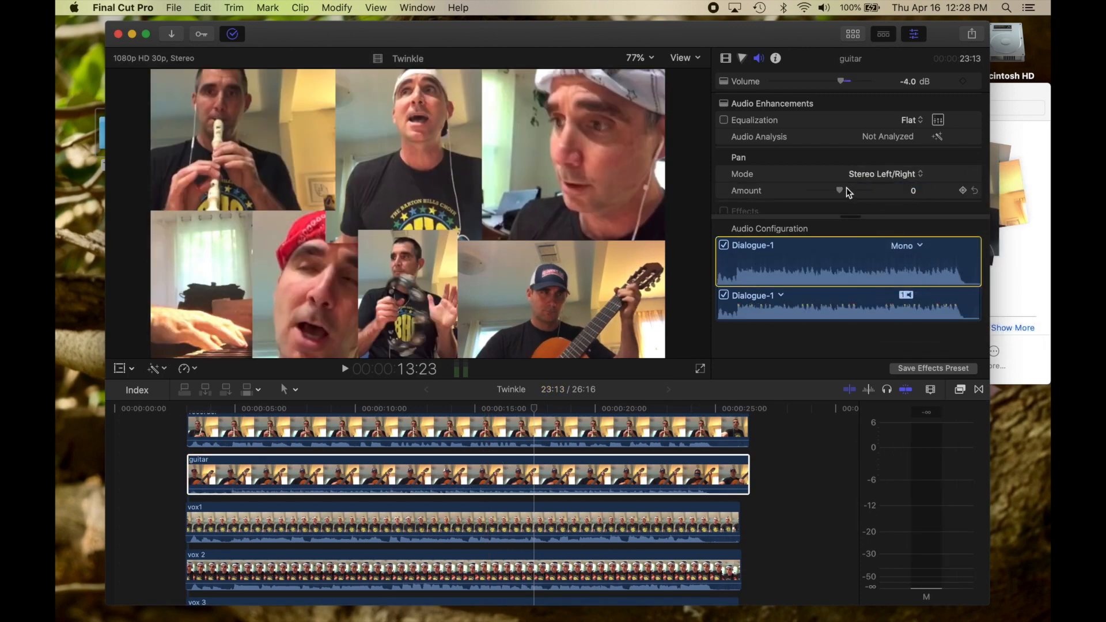
drag(839, 189, 868, 190)
click(490, 485)
Step: Pan the recorder clip's audio partly to the left in Stereo Left/Right mode with an amount of -35
scroll(491, 485, up, 3)
click(408, 450)
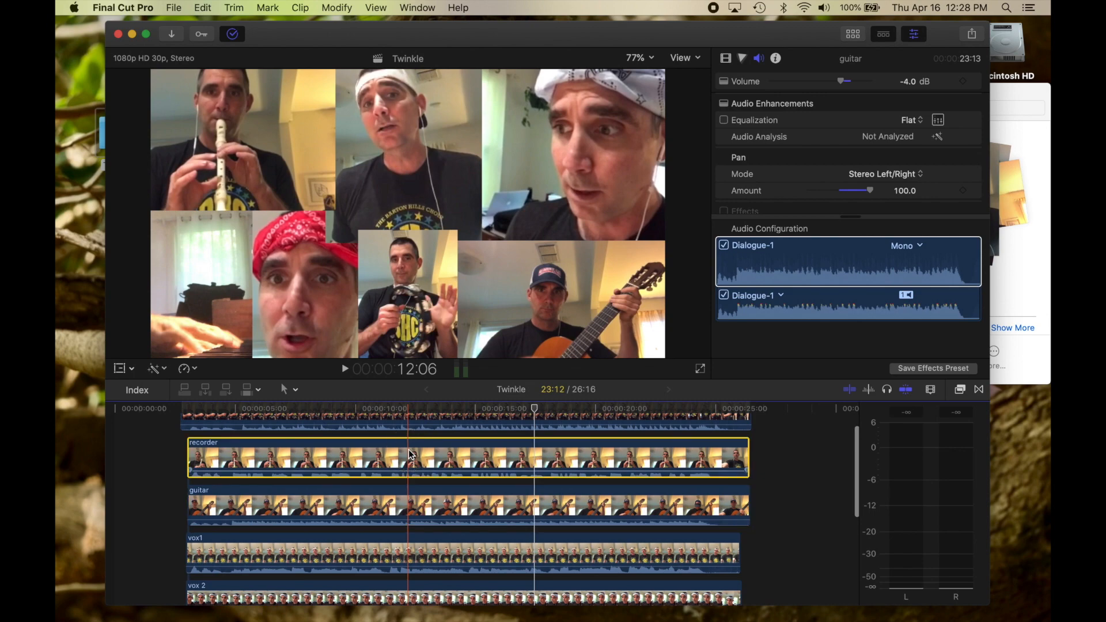
click(909, 174)
click(912, 186)
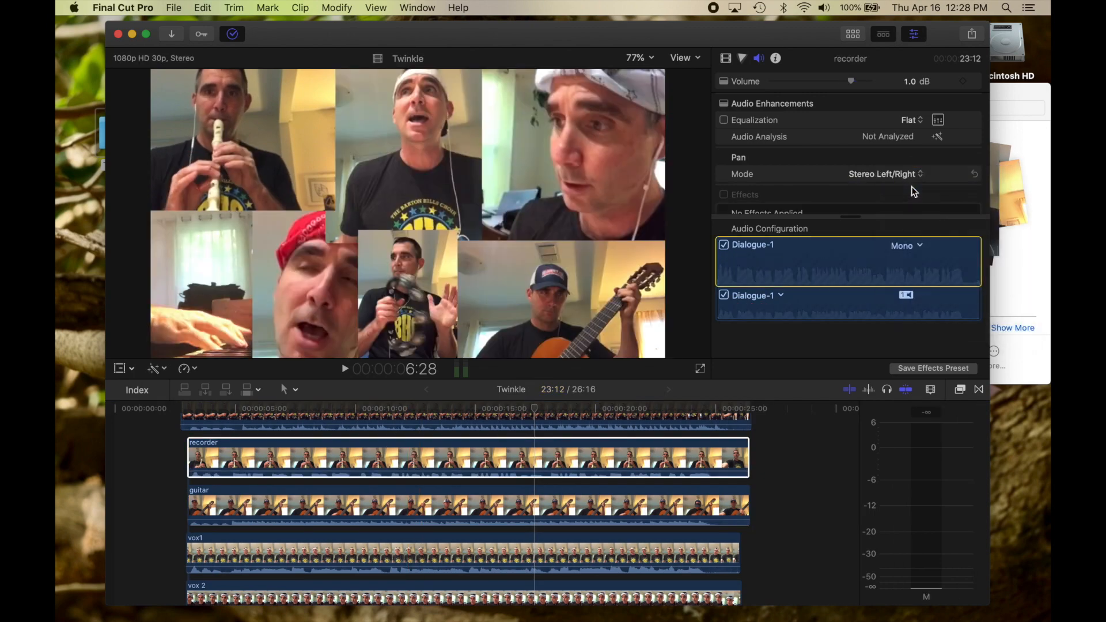
drag(841, 189, 834, 188)
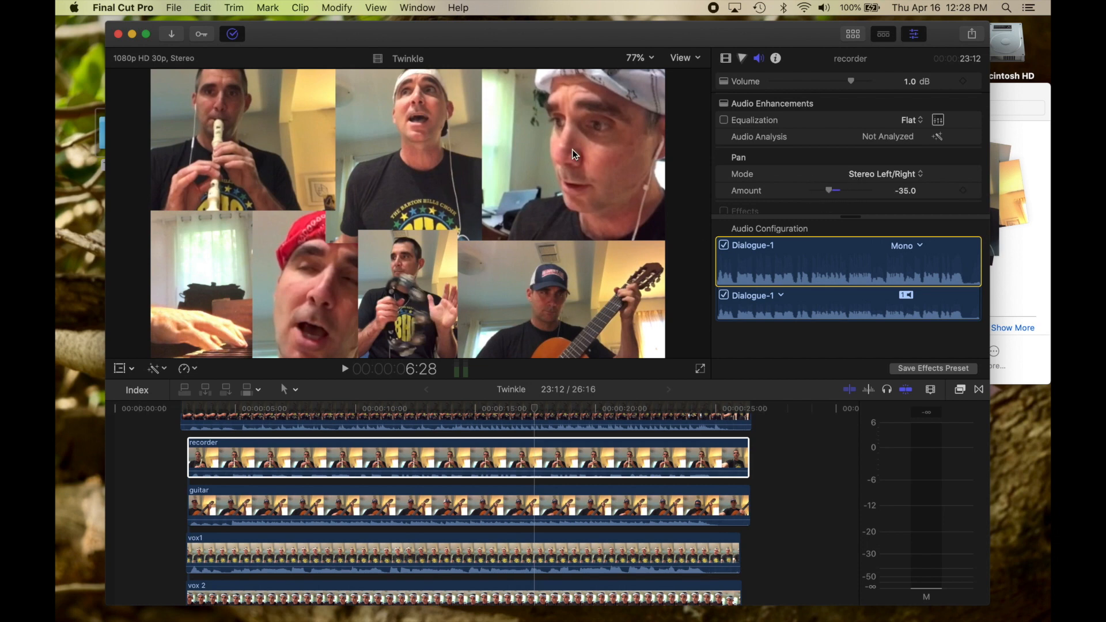
Step: Set the vox1 clip's pan mode to Stereo Left/Right and pan its audio moderately to the right
scroll(360, 506, down, 3)
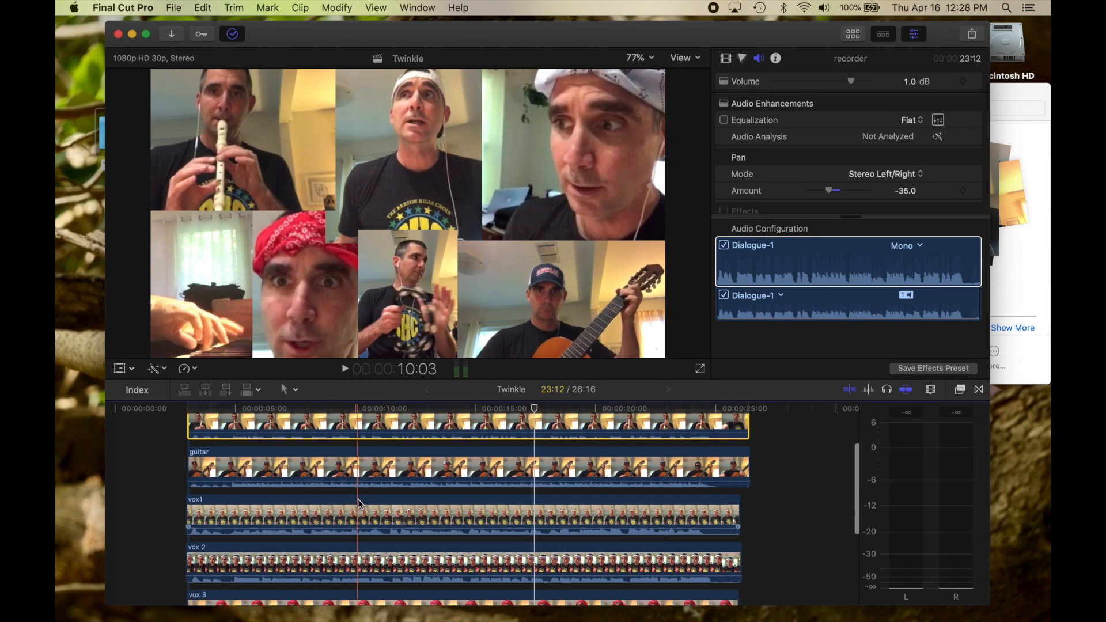
click(364, 518)
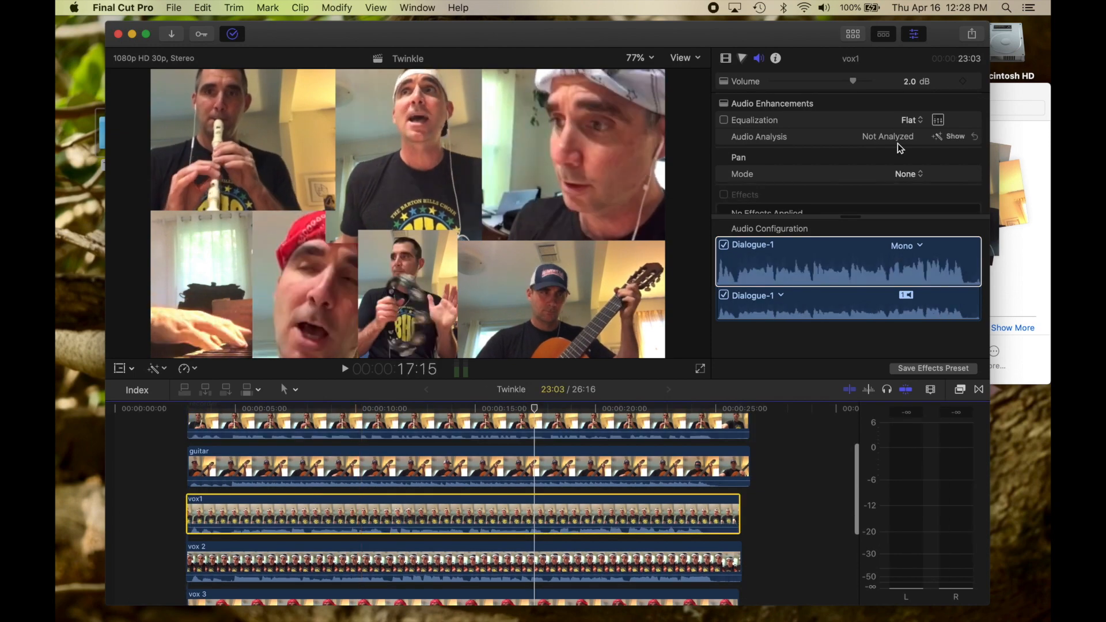
click(913, 174)
click(916, 187)
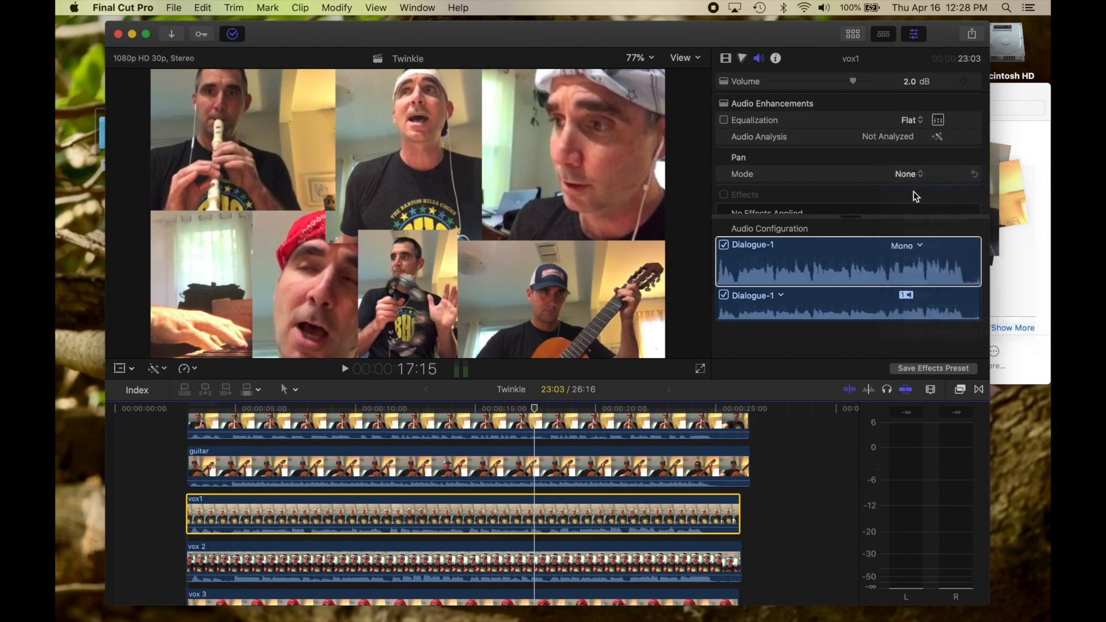
drag(841, 189, 853, 192)
Step: Set the vox 3 clip's pan mode to Stereo Left/Right with an amount of -21
scroll(432, 518, down, 3)
click(433, 535)
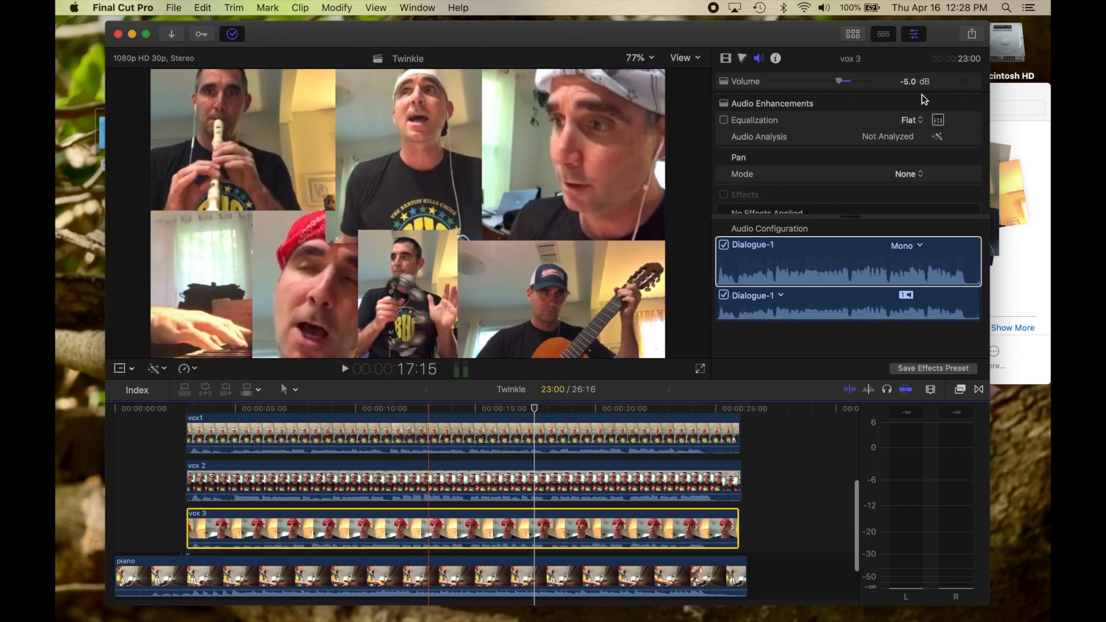
click(910, 175)
click(923, 187)
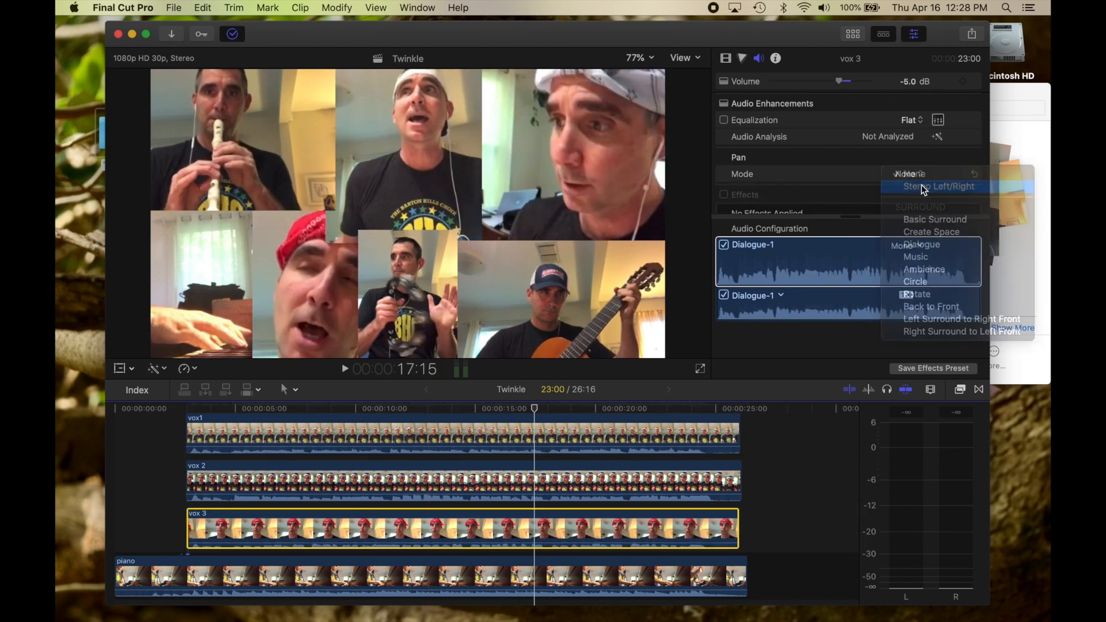
drag(840, 190, 832, 190)
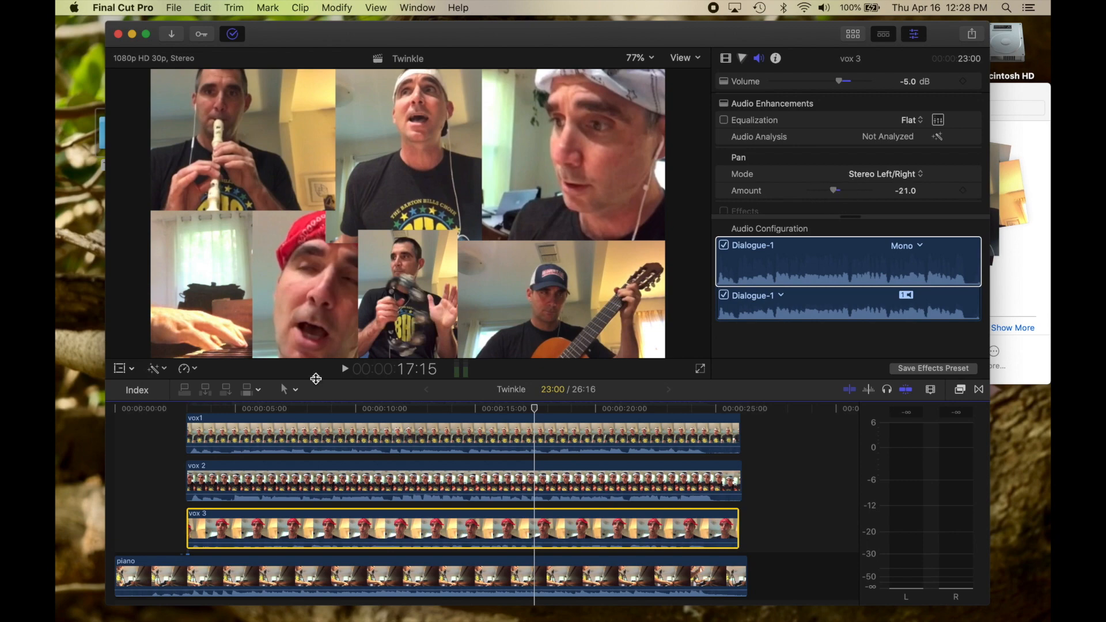
Step: Play the mix from about 2:08 to check the stereo panning of the clips
click(169, 409)
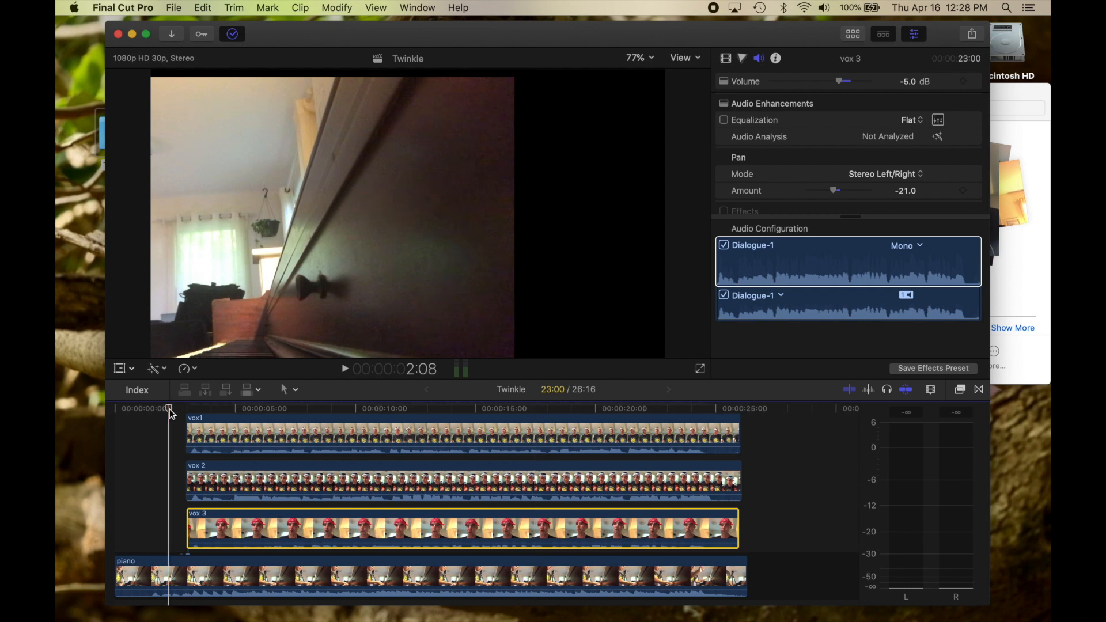
key(space)
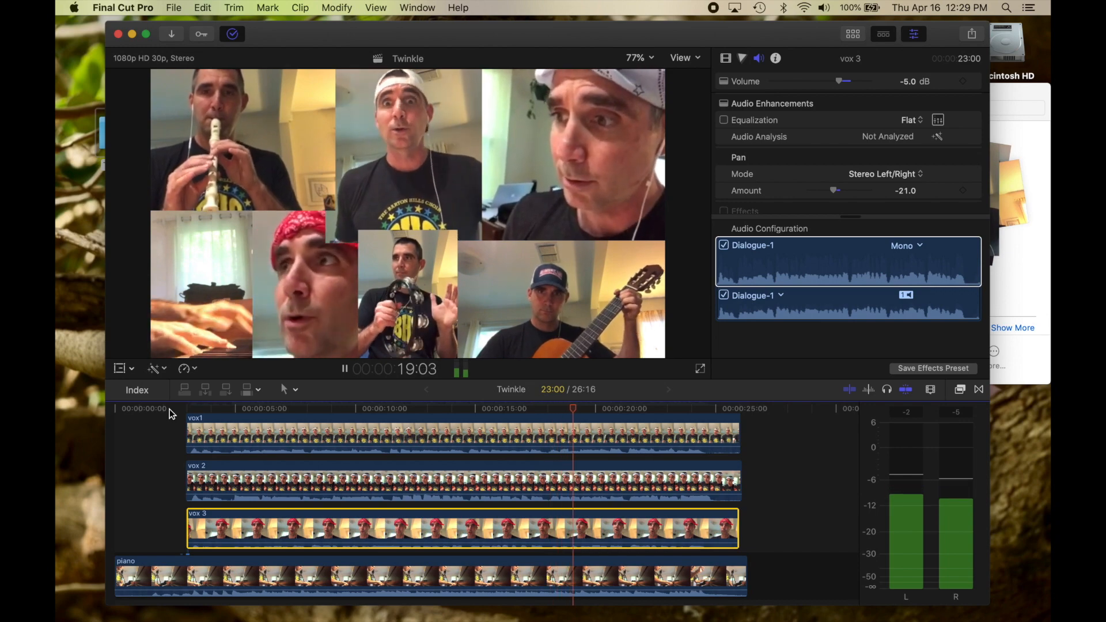
key(space)
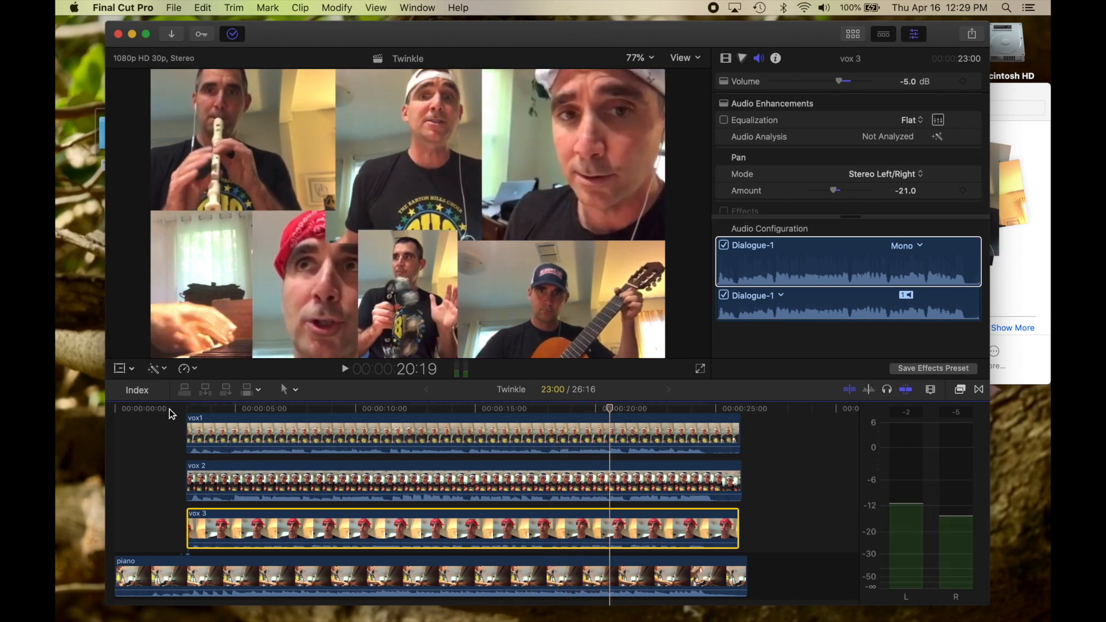
Step: Trim the start of the piano clip by 3 seconds so it begins together with the vocal clips
scroll(285, 491, up, 3)
scroll(287, 499, down, 3)
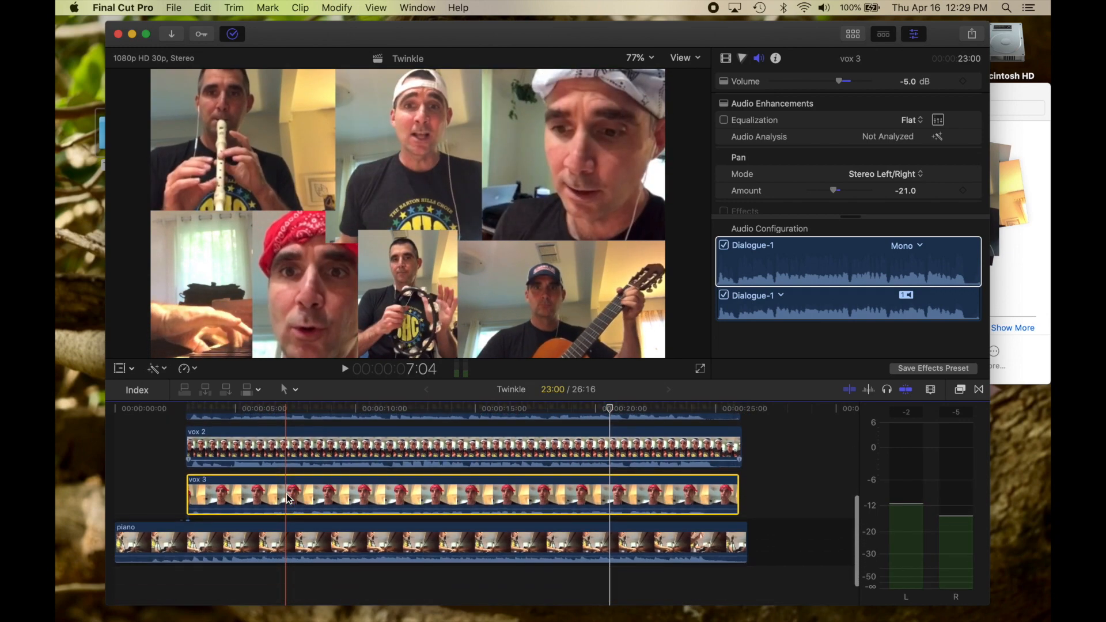
drag(126, 538, 190, 539)
key(super+equal)
key(super+equal)
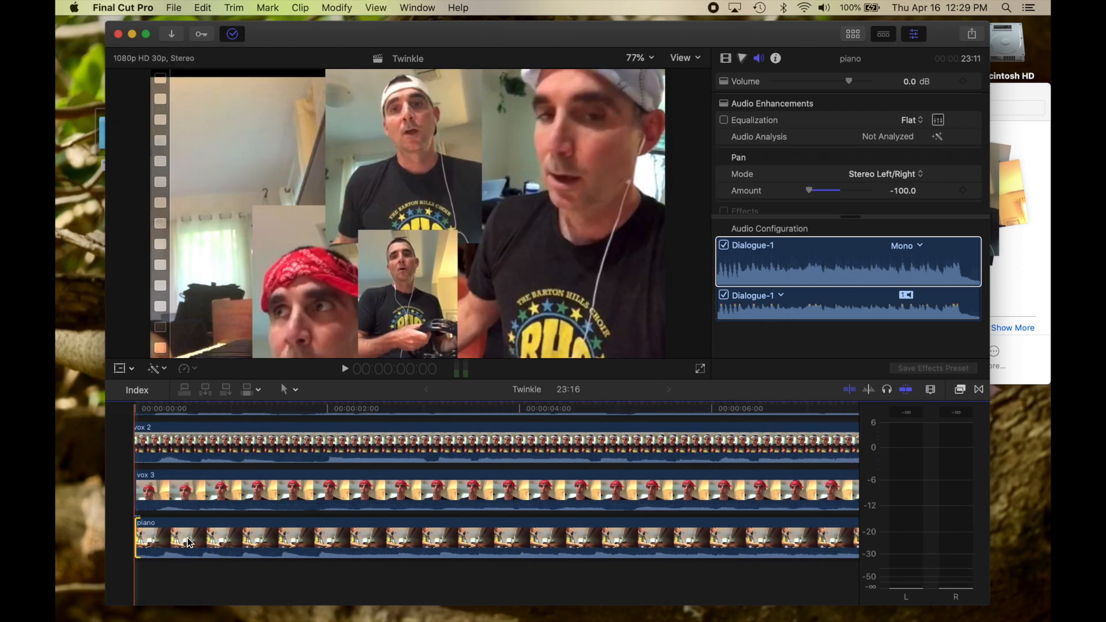
scroll(144, 501, up, 5)
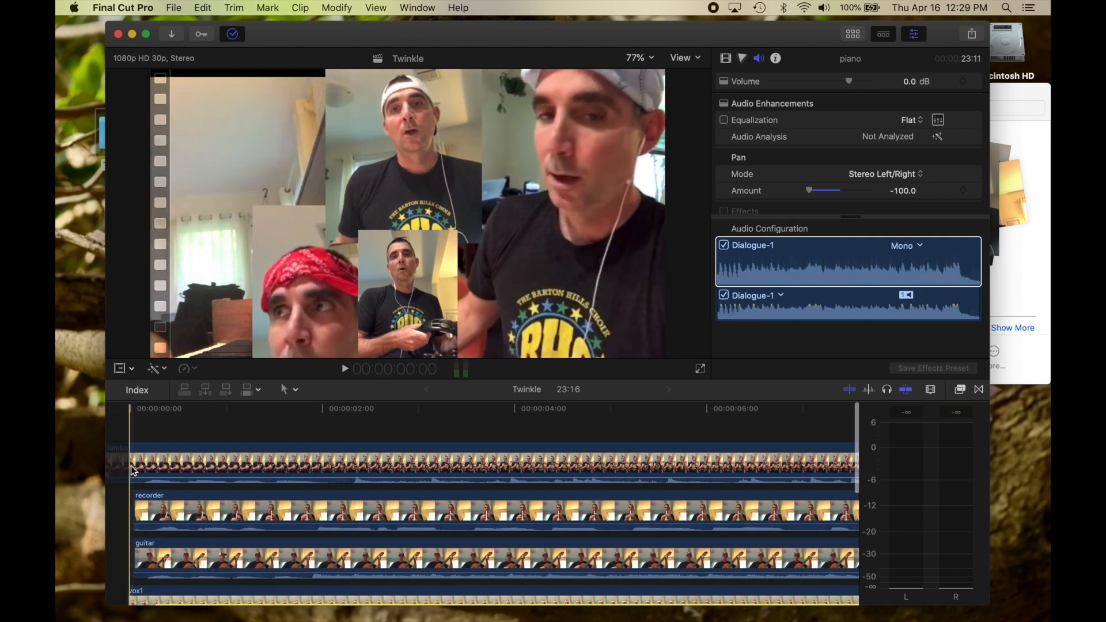
scroll(134, 508, right, 15)
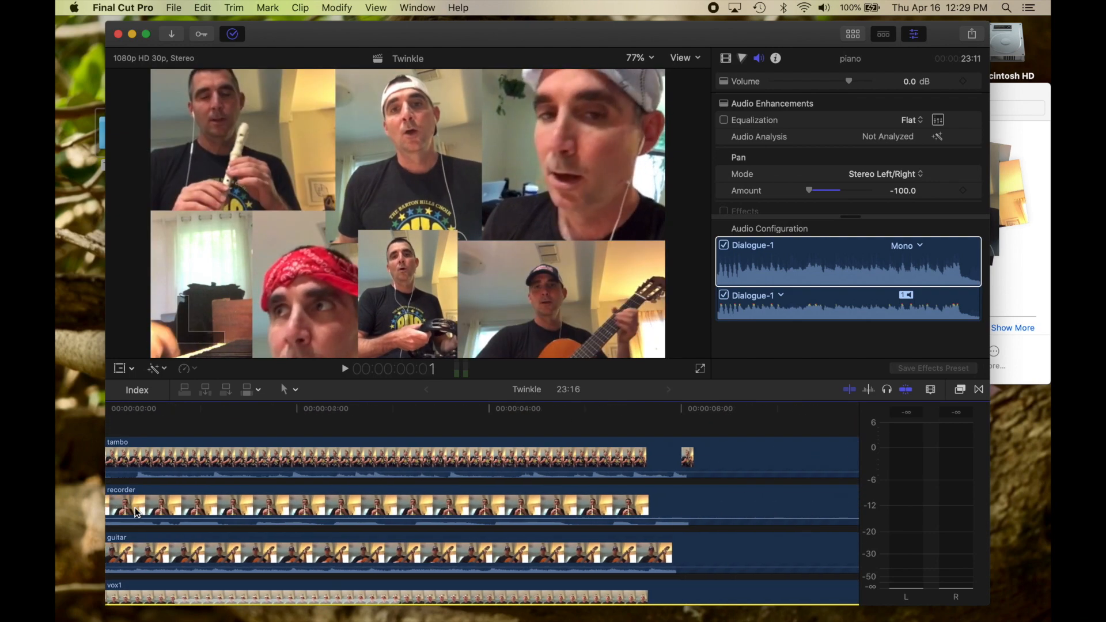
Step: Trim the end of the piano clip to a 23:00 duration, level with the end of the vox 3 clip
click(450, 413)
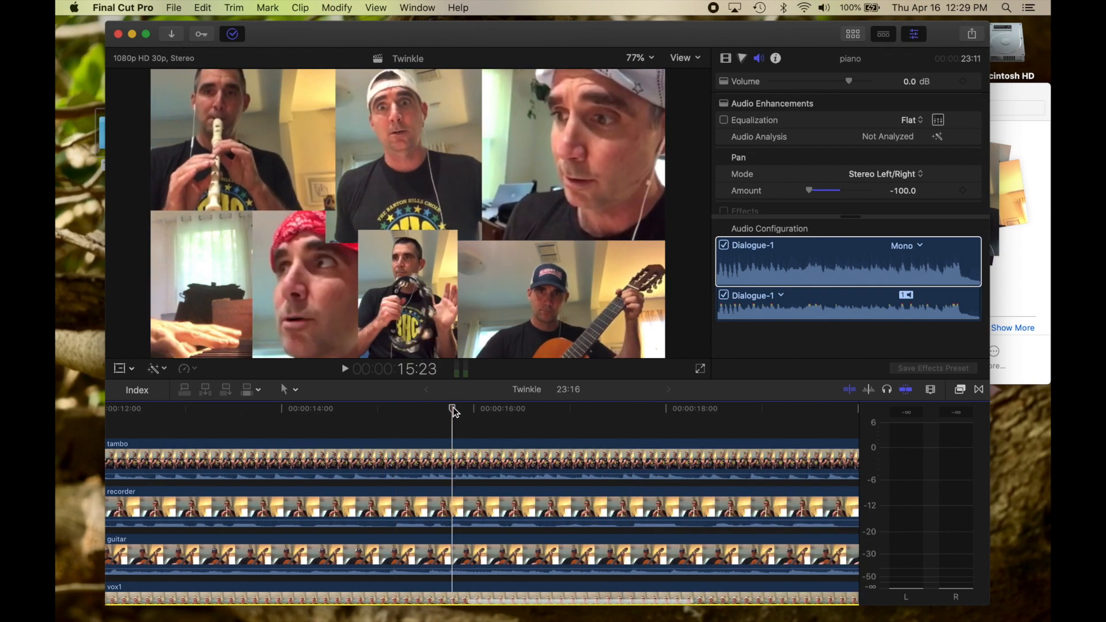
key(super+minus)
key(super+minus)
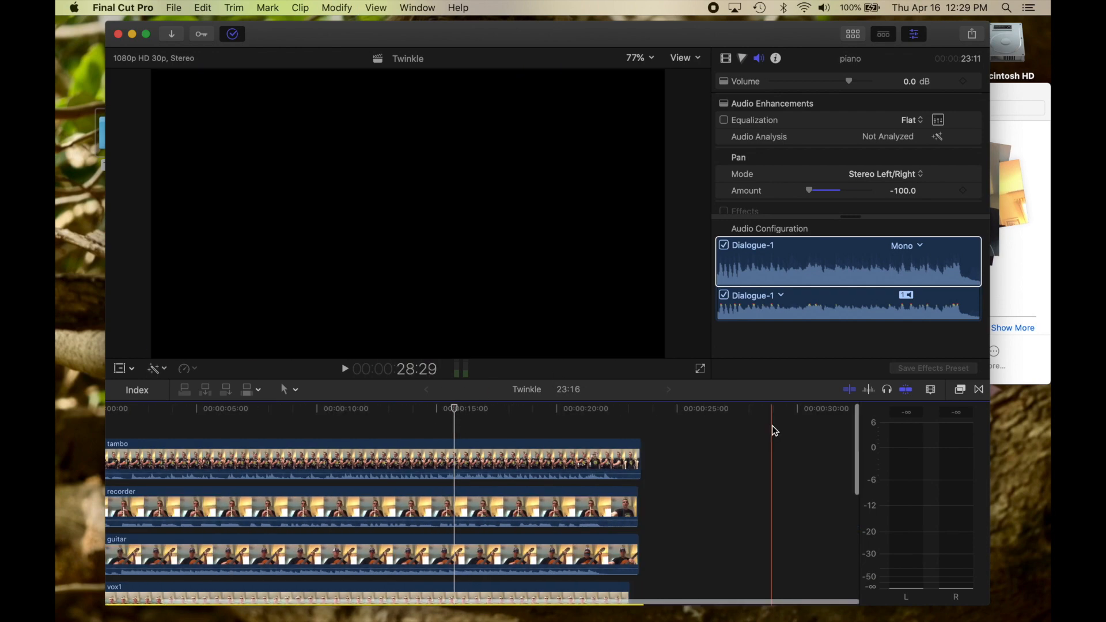
scroll(772, 425, down, 8)
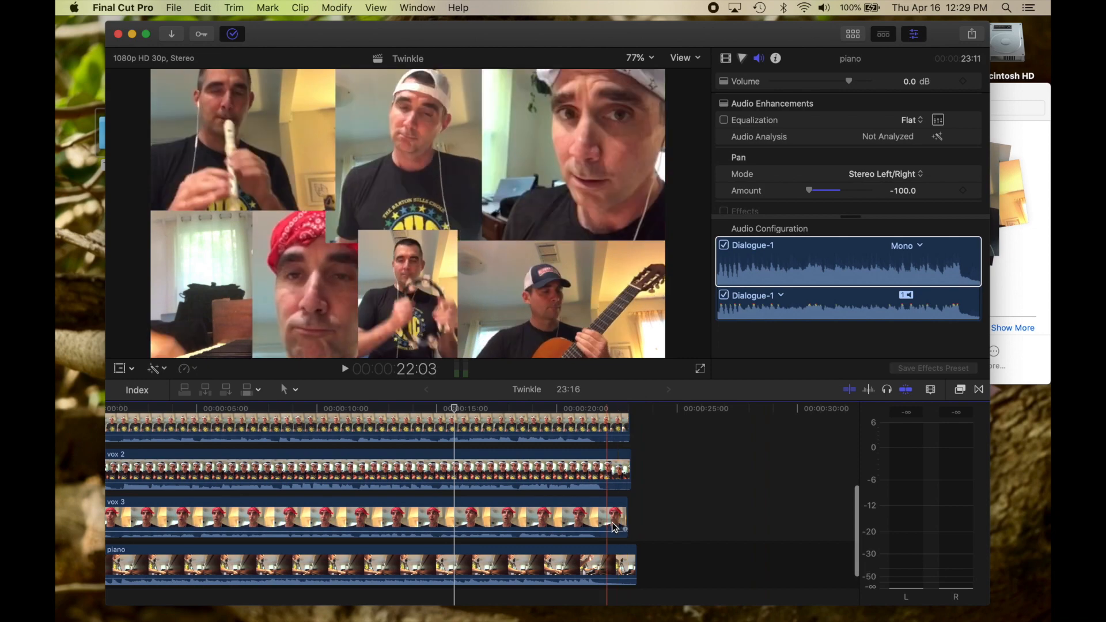
drag(635, 557, 624, 557)
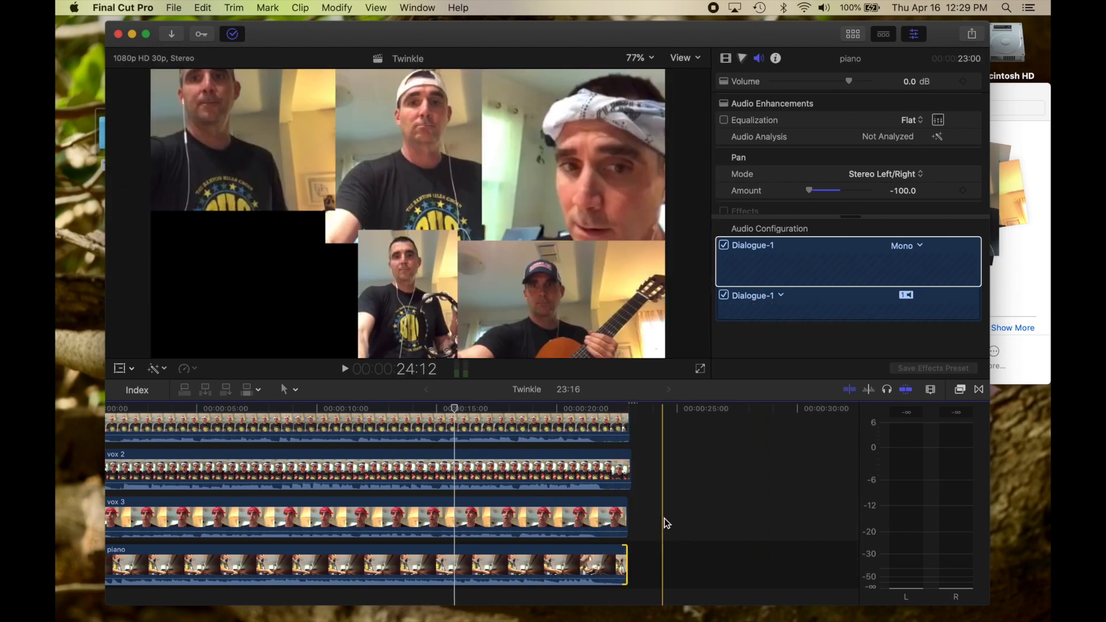
Step: Trim the ends of the vocal, guitar, recorder and tambo clips so they all finish level with the piano clip
scroll(661, 518, up, 2)
mouse_move(627, 500)
mouse_down()
mouse_move(615, 537)
mouse_move(619, 486)
mouse_up()
scroll(662, 504, up, 3)
drag(629, 442, 616, 442)
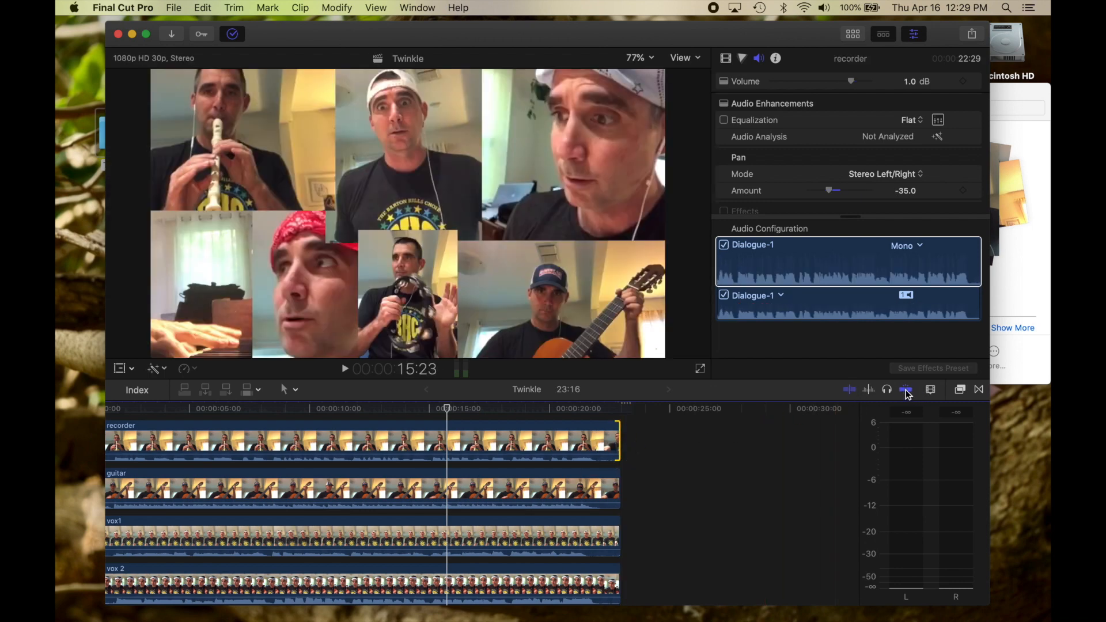
scroll(401, 491, up, 3)
drag(637, 460, 626, 460)
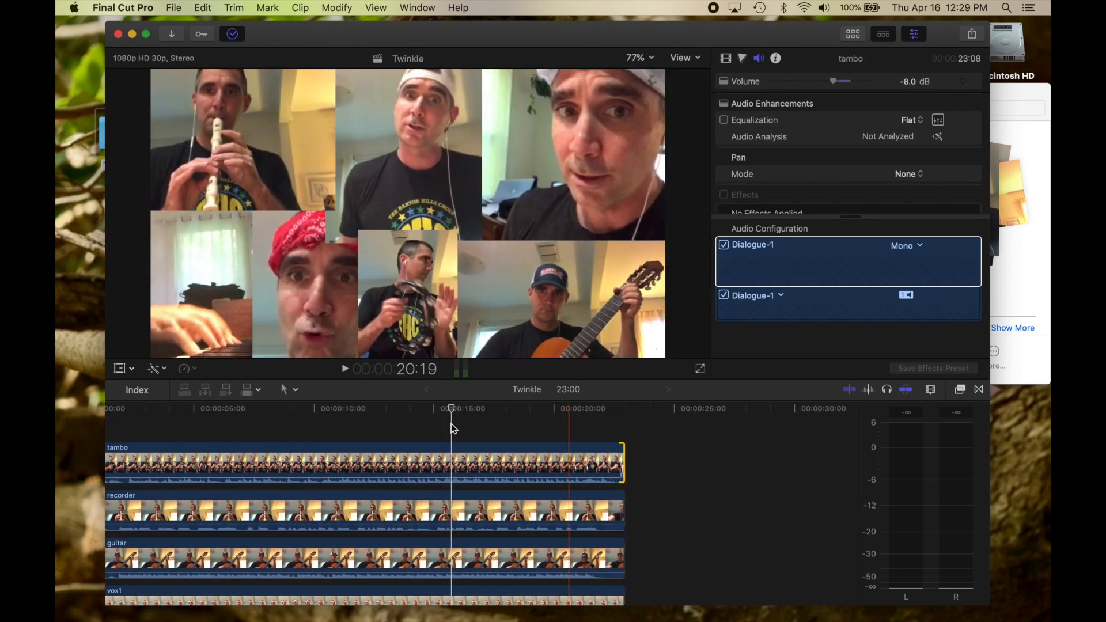
scroll(451, 423, left, 2)
click(370, 423)
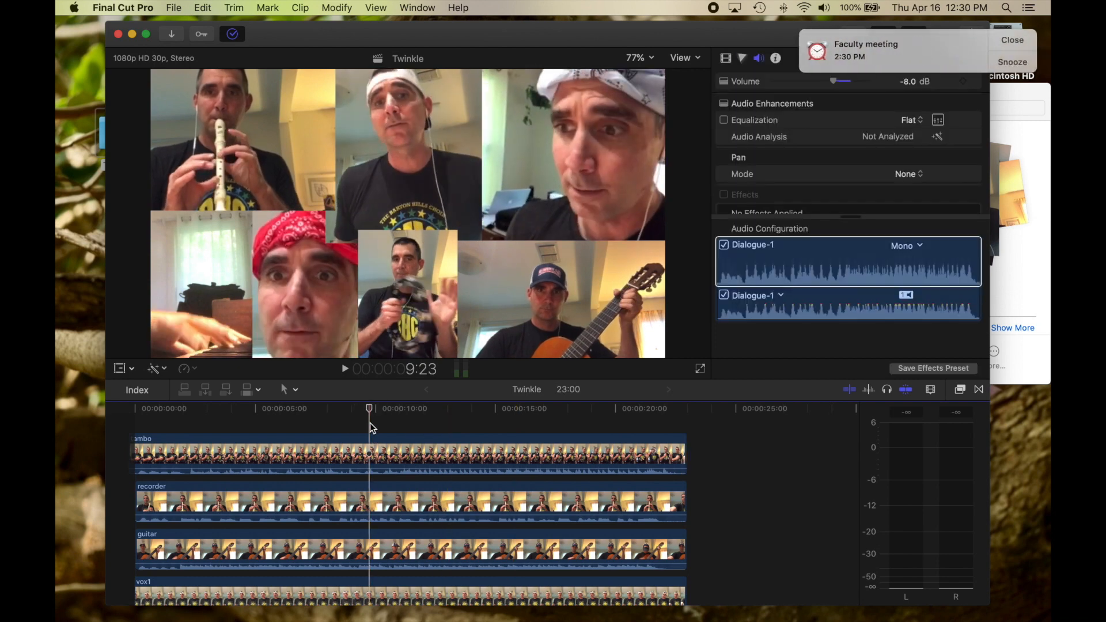
click(1012, 41)
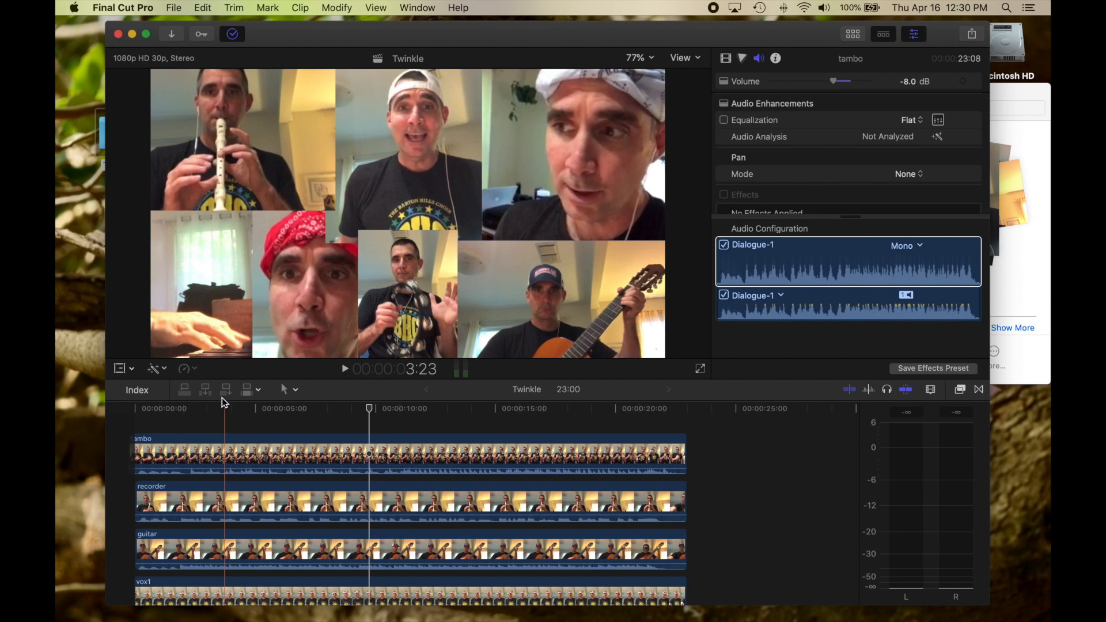
click(277, 410)
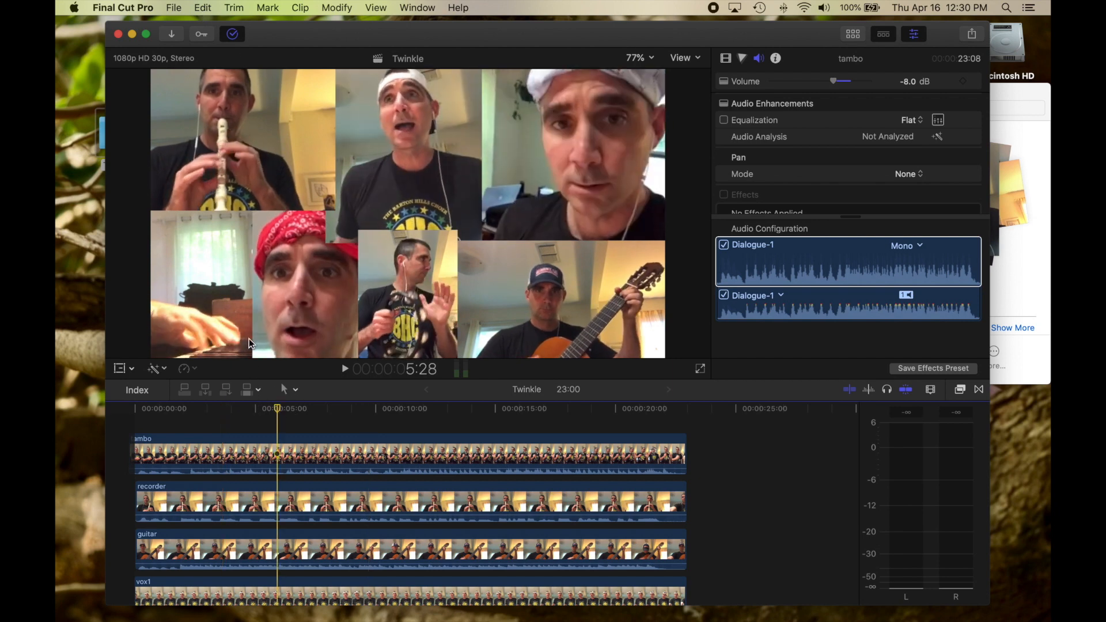
Step: Set up a master file export of the Twinkle project with the format set to Audio Only
click(176, 8)
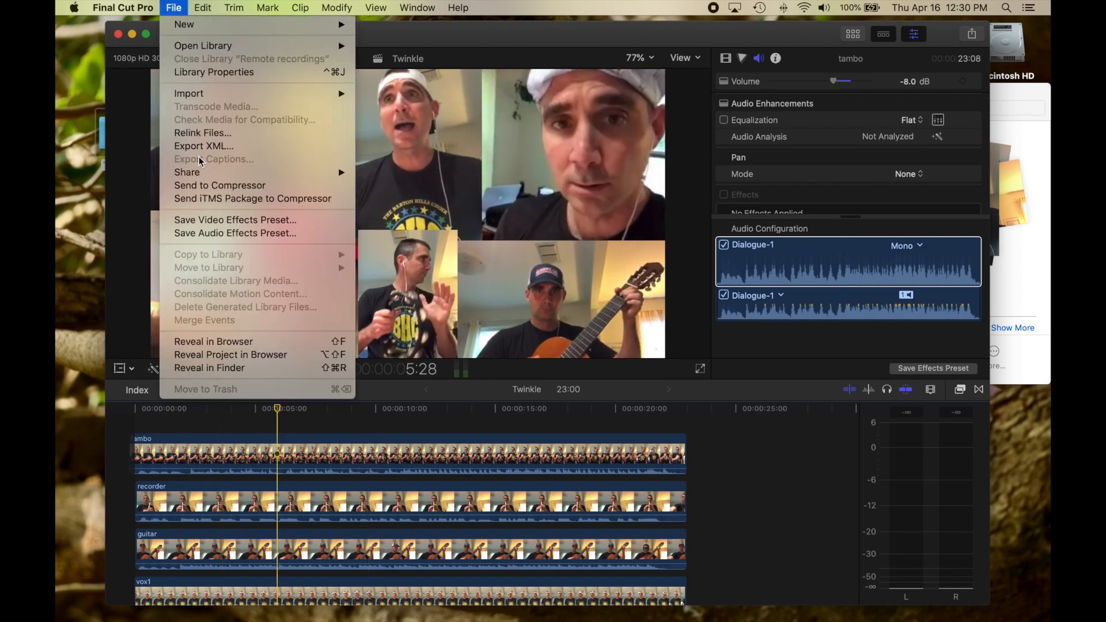
mouse_move(202, 173)
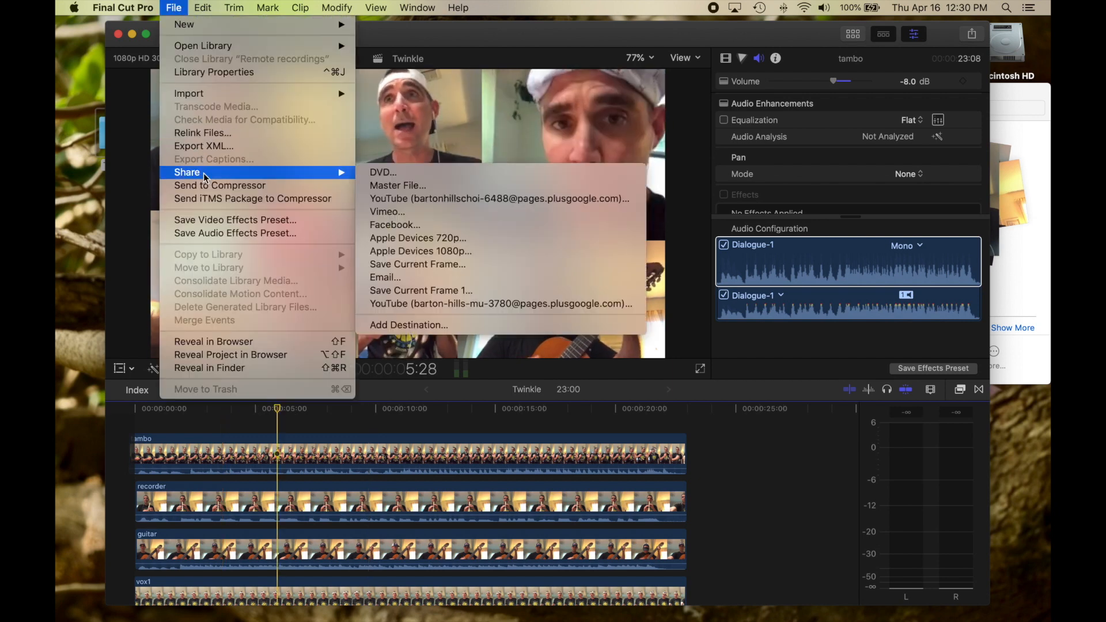
click(396, 186)
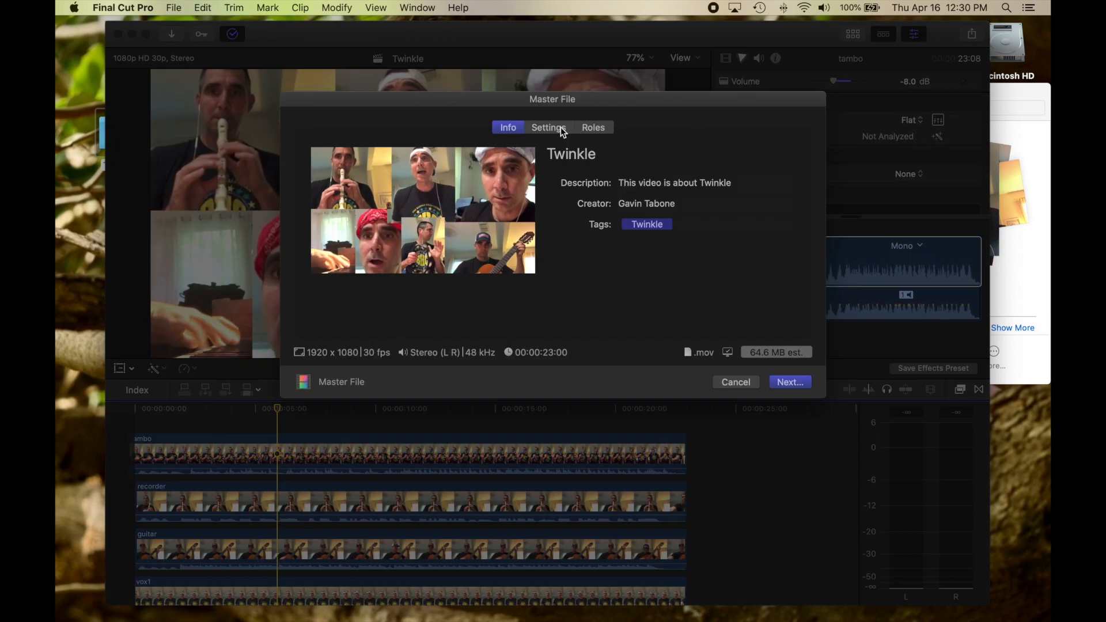
click(557, 130)
click(666, 192)
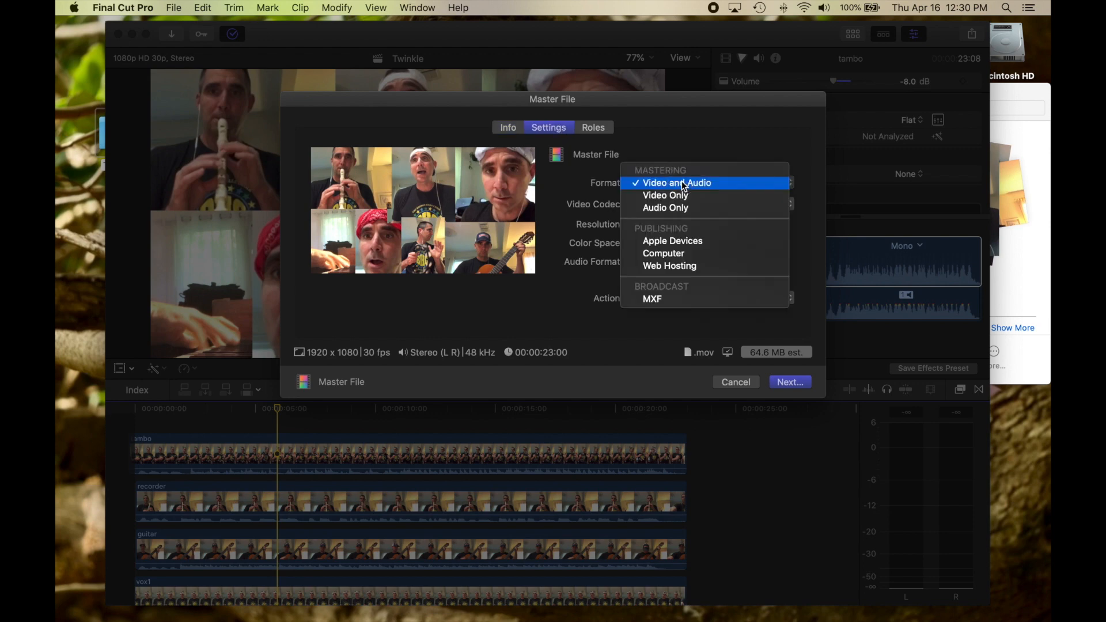
click(683, 208)
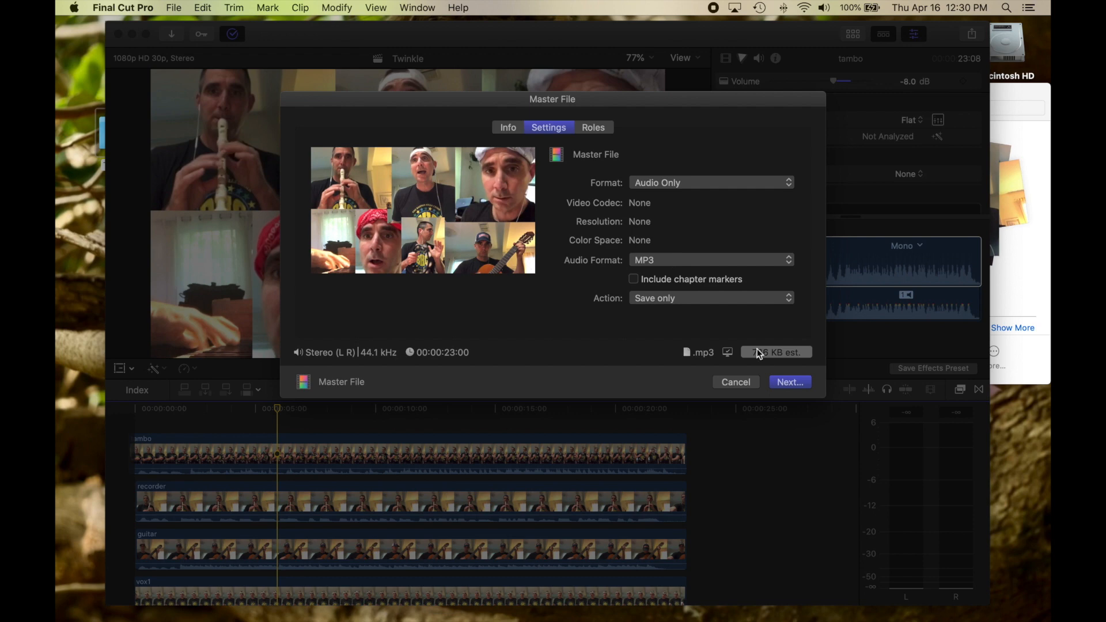
Step: Save the audio export to the Desktop as "Twinkle pre master" and dismiss the completion notification
click(787, 382)
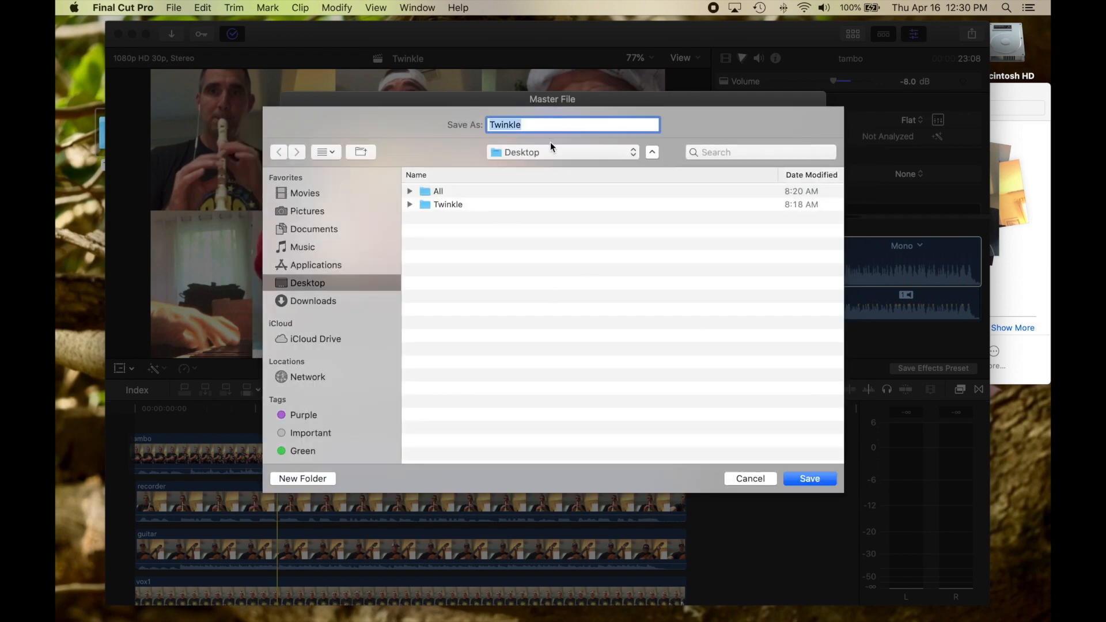
click(539, 124)
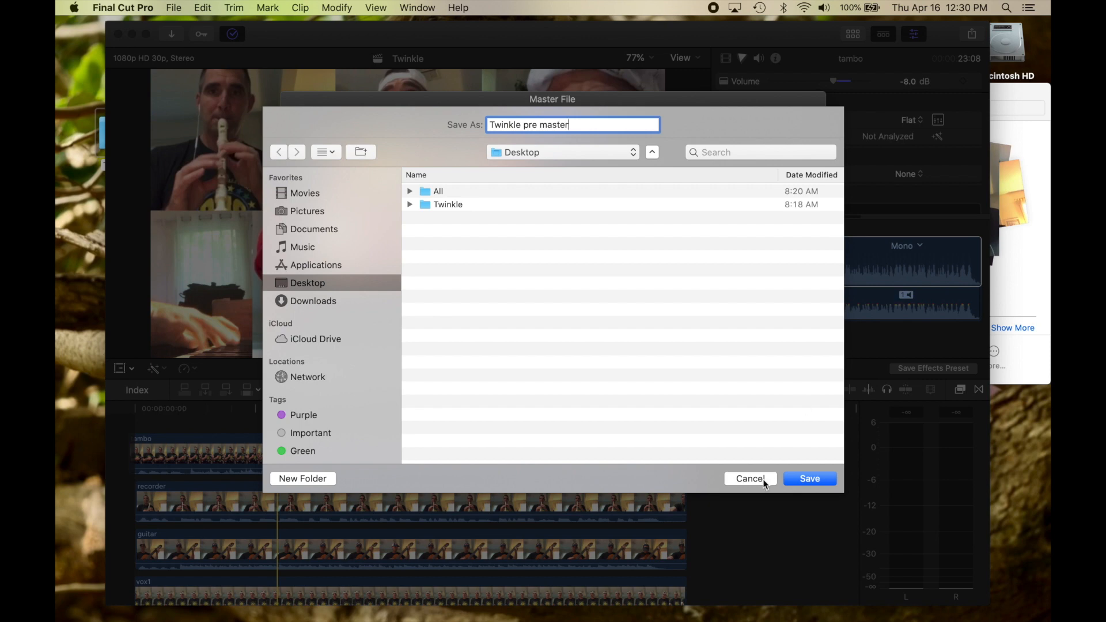
click(809, 478)
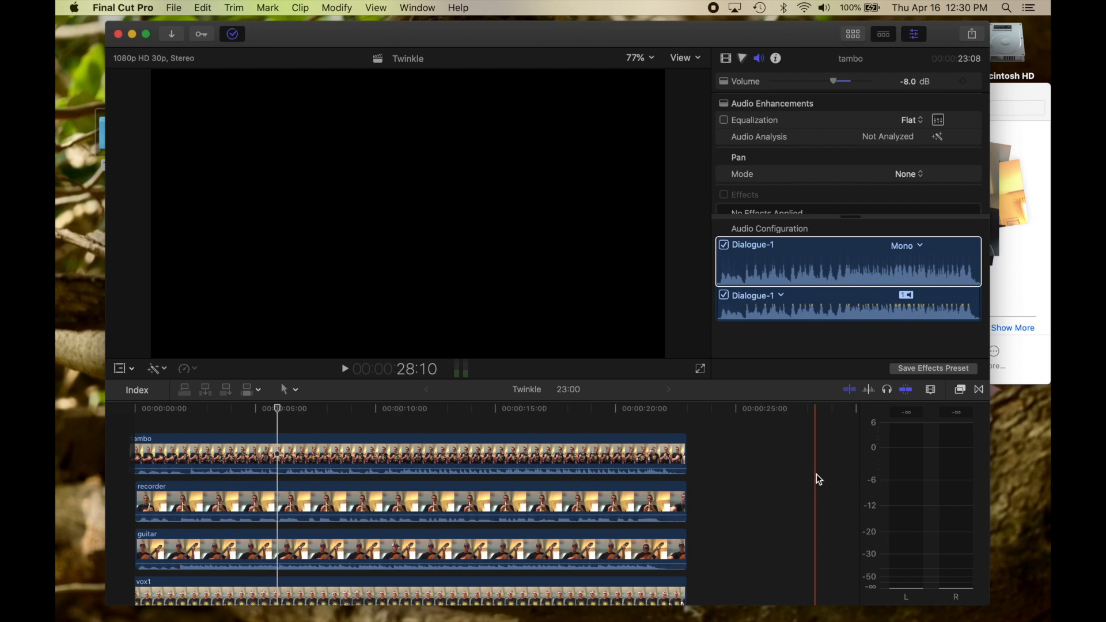
click(1012, 40)
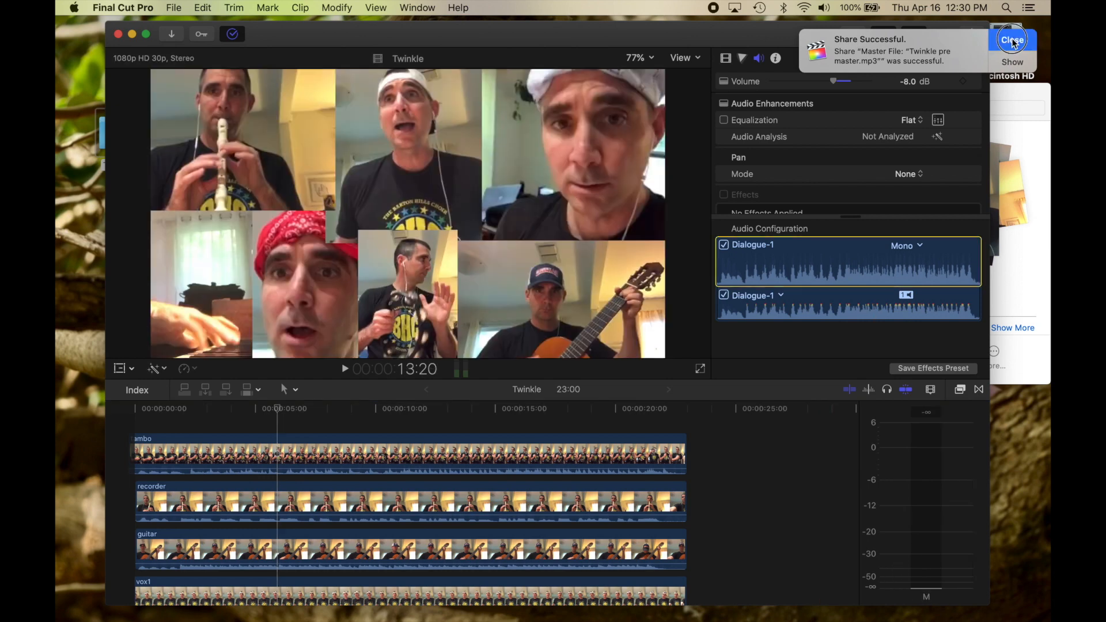
Step: Select all seven clips in the timeline and detach their audio
drag(394, 40, 405, 39)
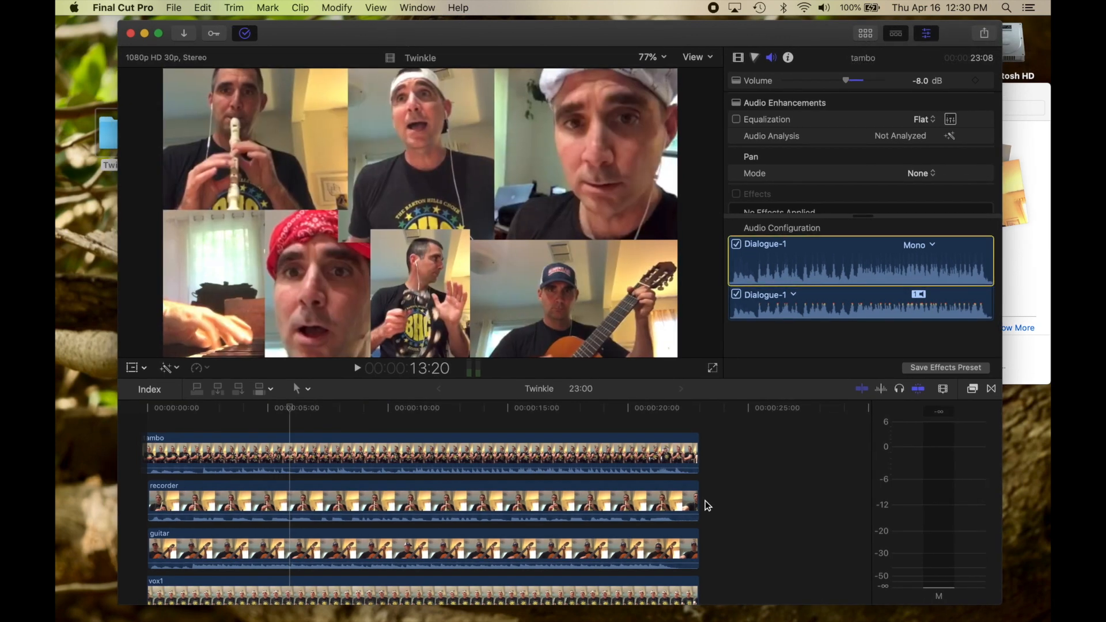
click(589, 463)
scroll(589, 461, down, 4)
scroll(589, 463, down, 4)
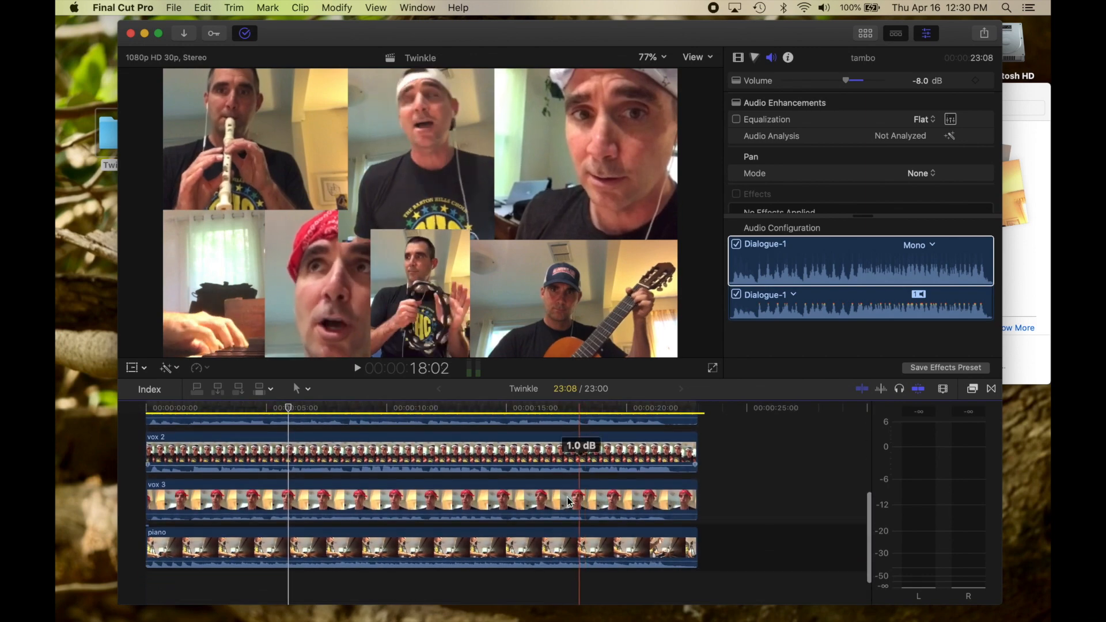
key(super+a)
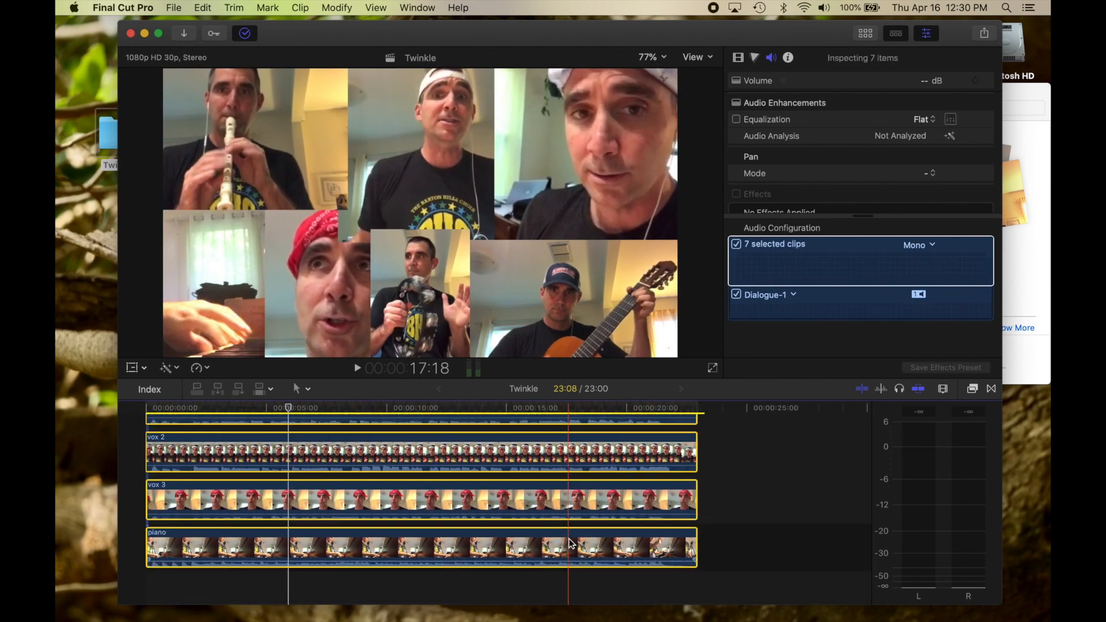
right_click(570, 543)
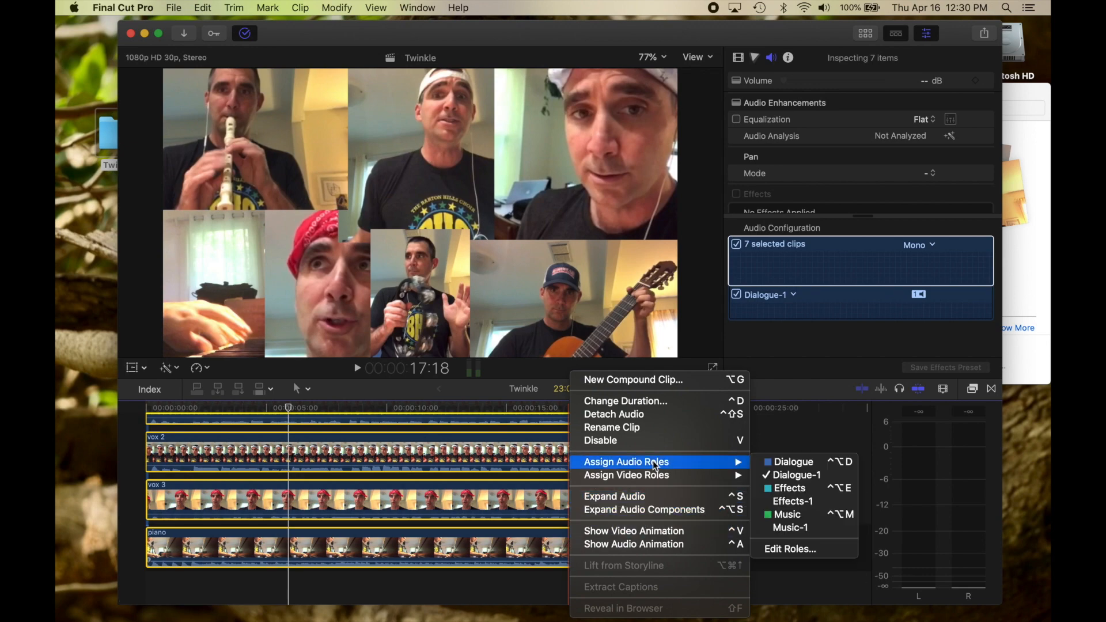
click(640, 419)
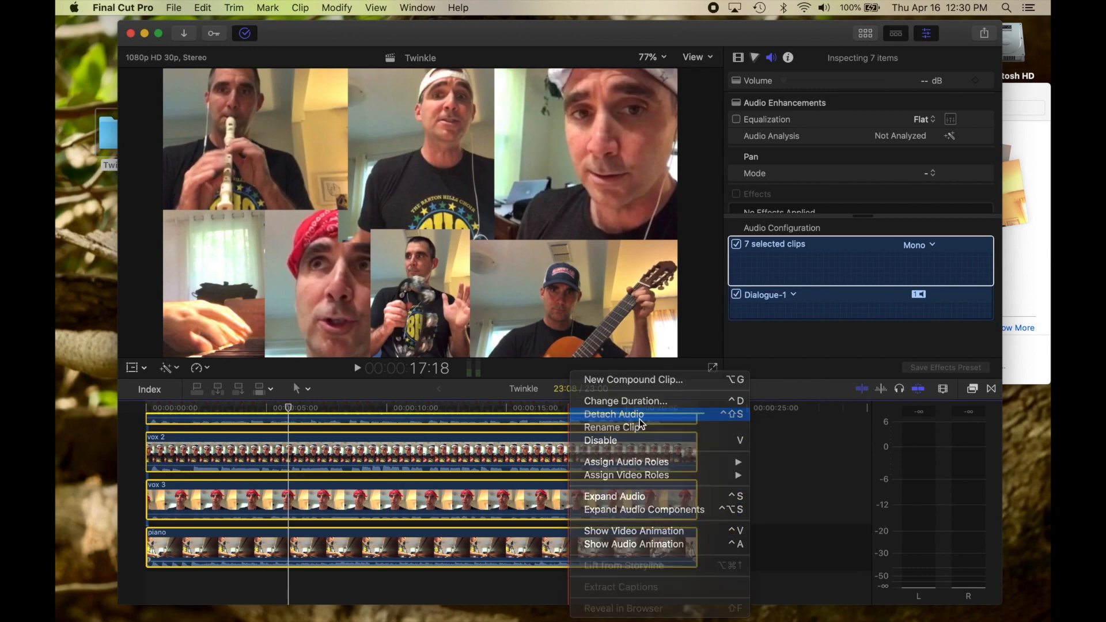
Step: Select the seven detached audio clips below the piano video clip and delete them, keeping the video clips
scroll(778, 470, up, 5)
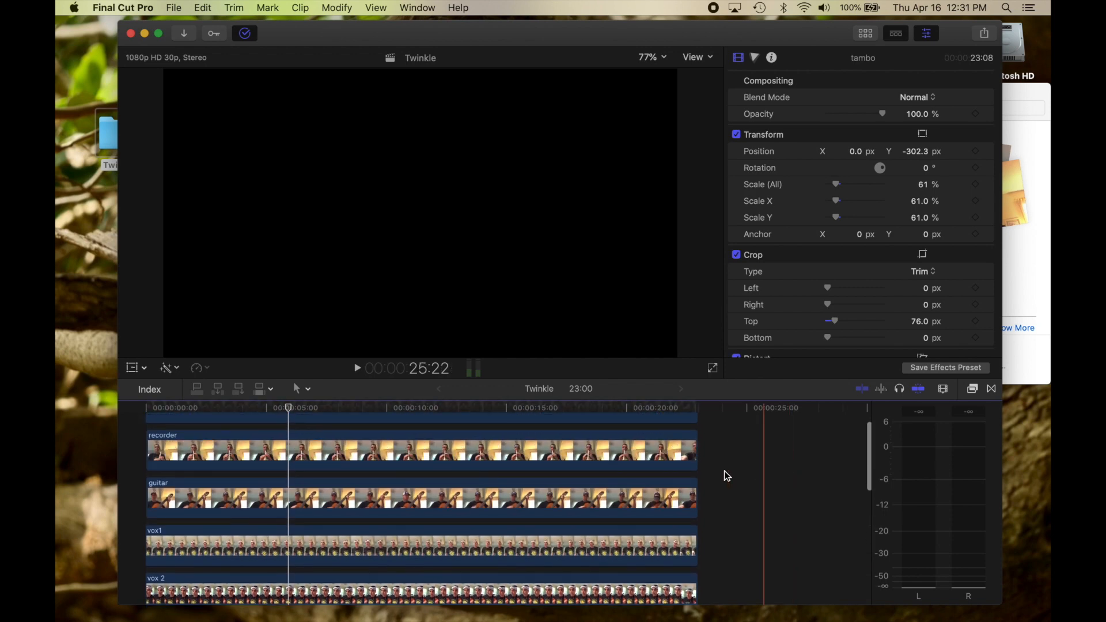
scroll(790, 476, down, 5)
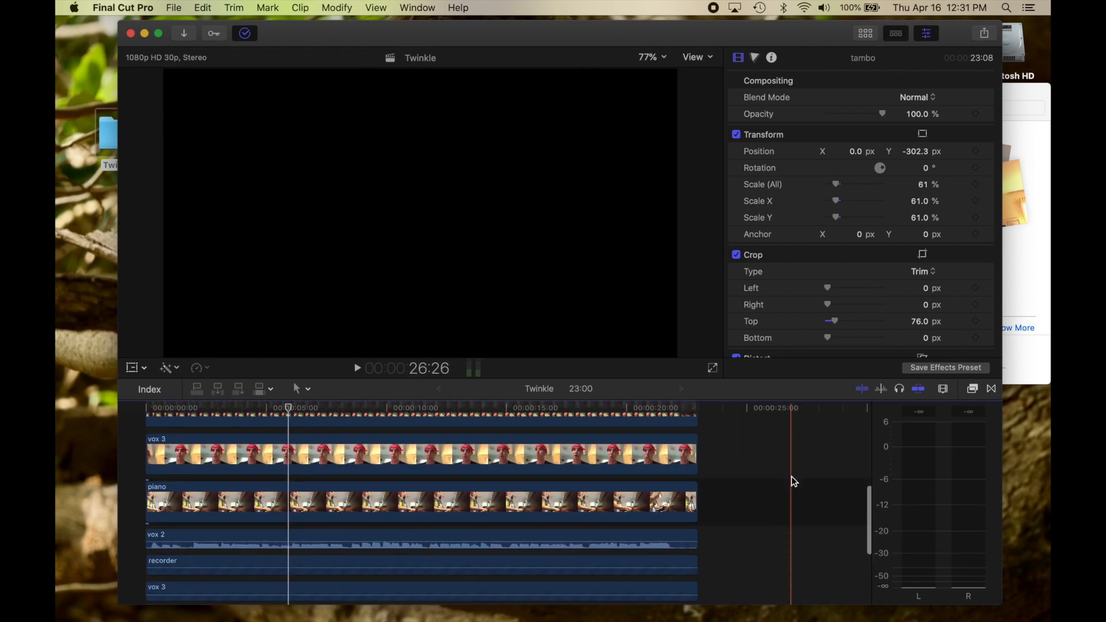
click(674, 467)
scroll(615, 500, down, 3)
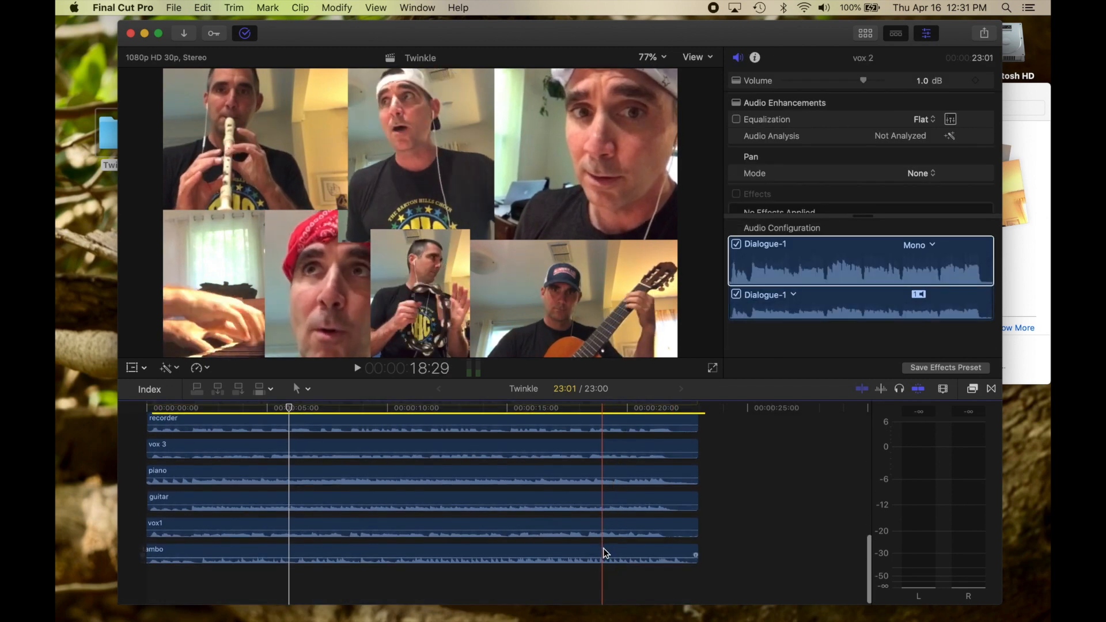
key(super+a)
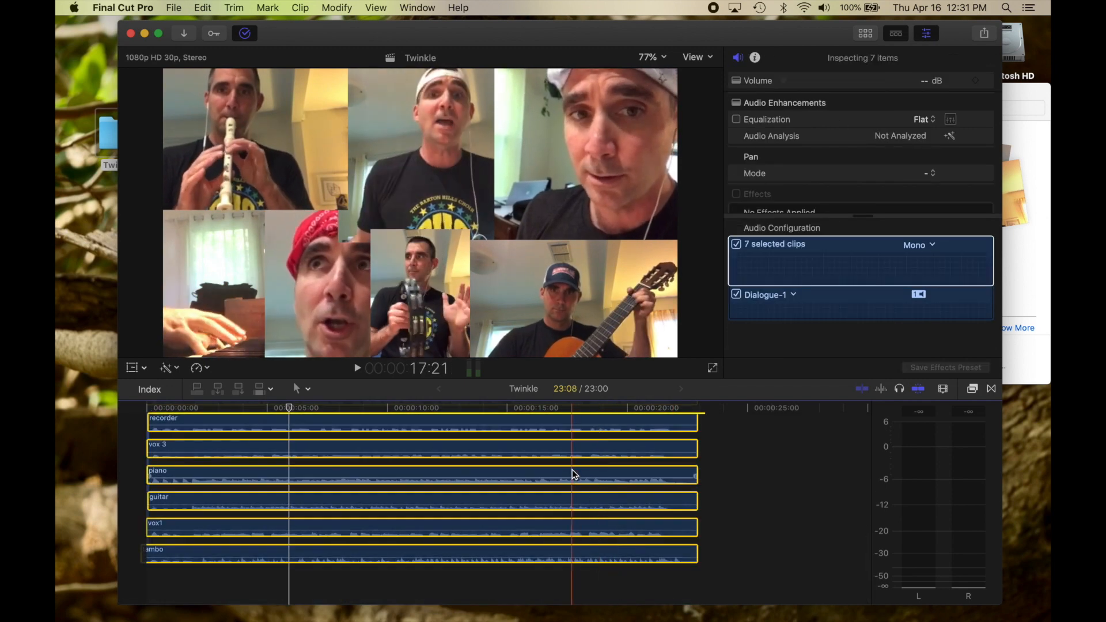
right_click(574, 475)
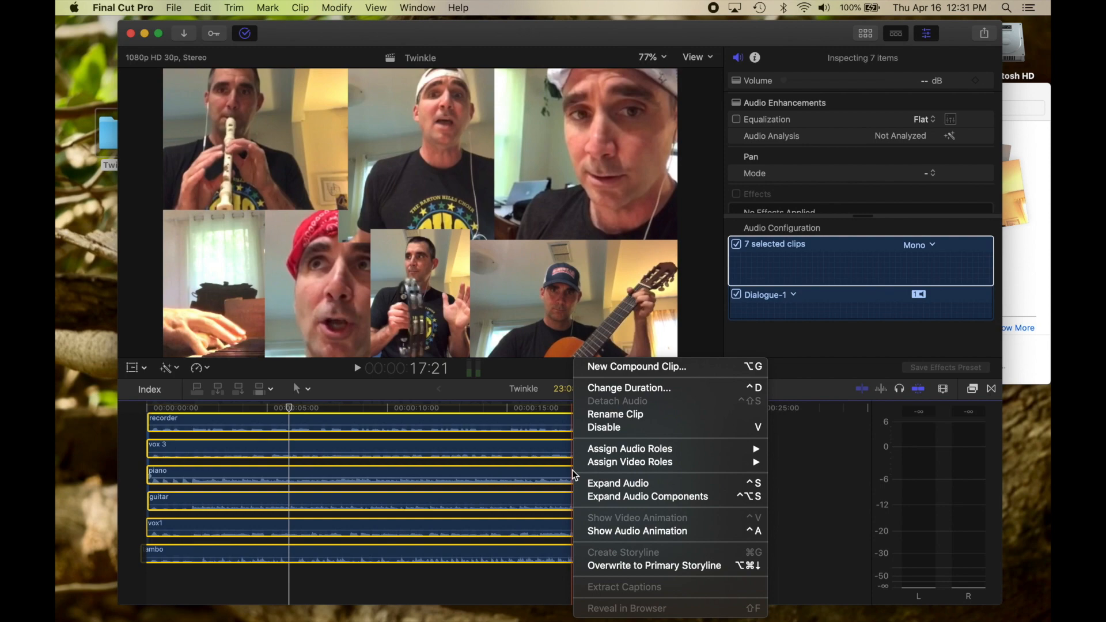
click(804, 475)
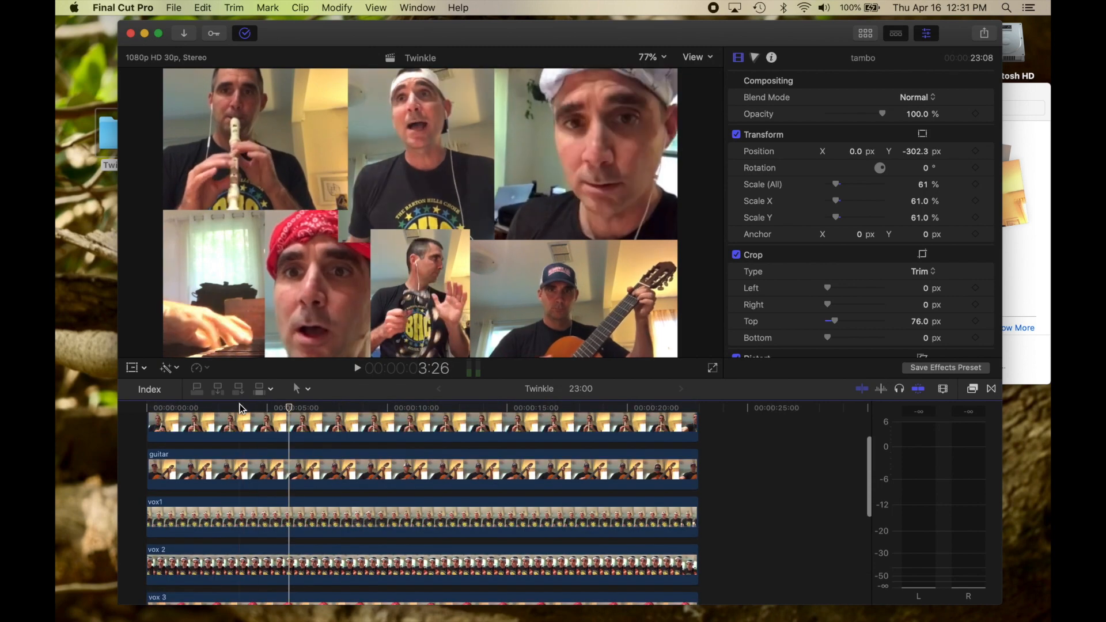
Step: Play the project from about 4 seconds to check for remaining sound, and return the playhead to the start
click(240, 408)
key(space)
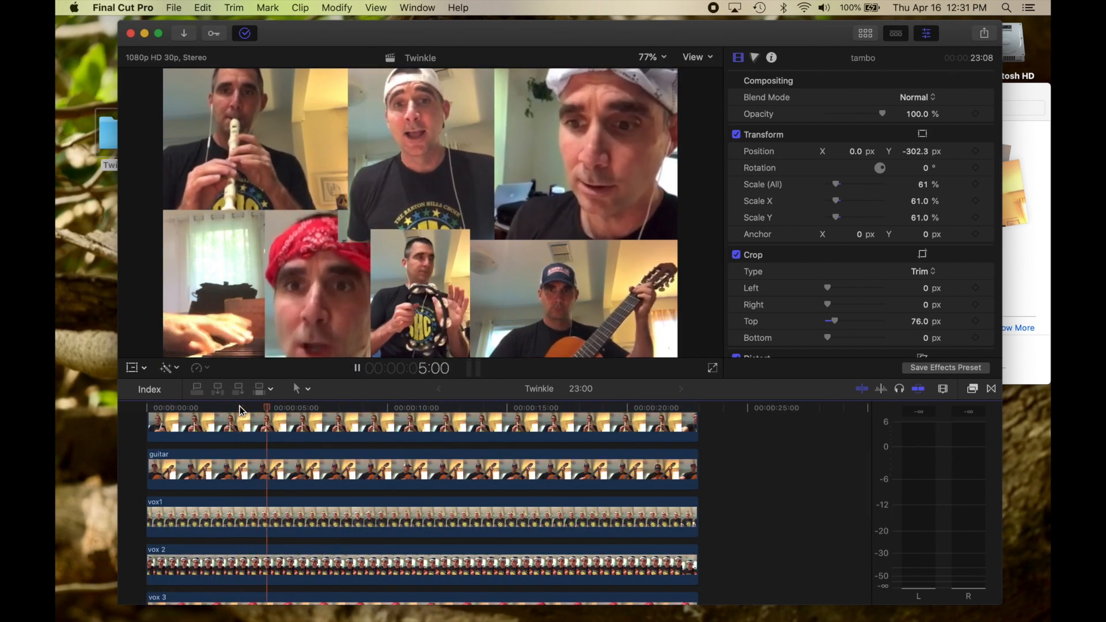
key(space)
key(Home)
Step: Hide the editor, close the Finder window and place Twinkle pre master.mp3 below the Twinkle folder on the desktop
drag(415, 30, 399, 29)
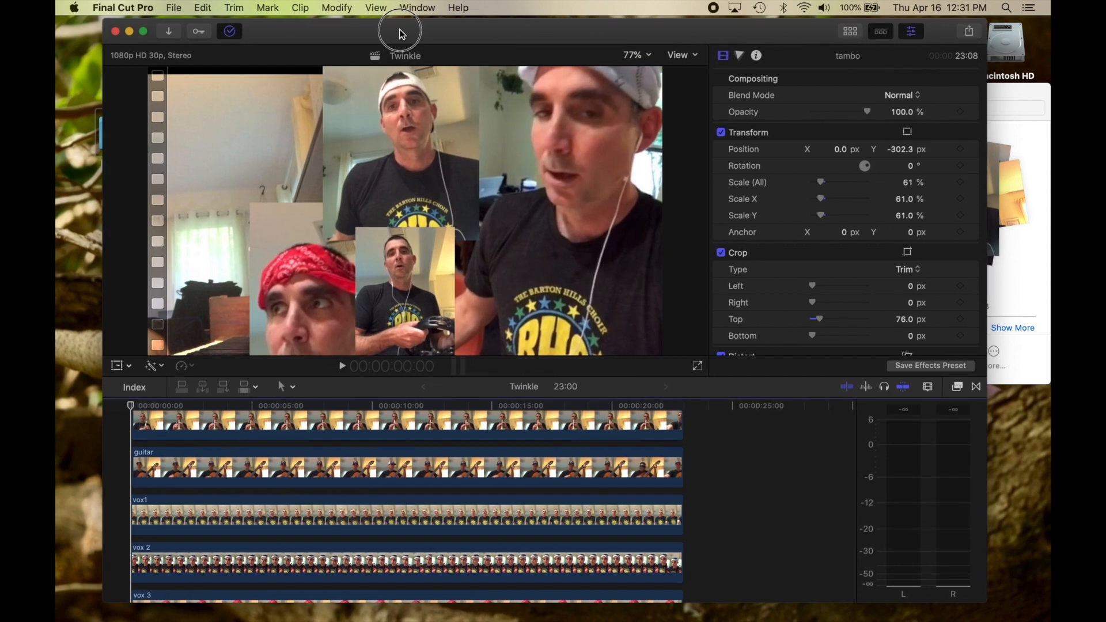
click(136, 9)
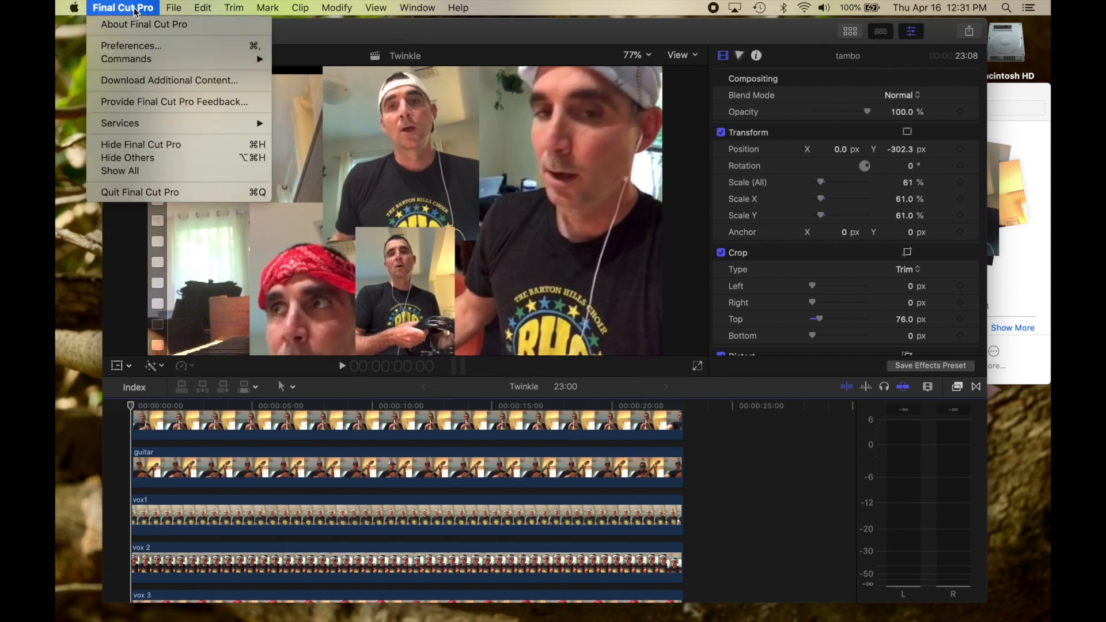
click(143, 141)
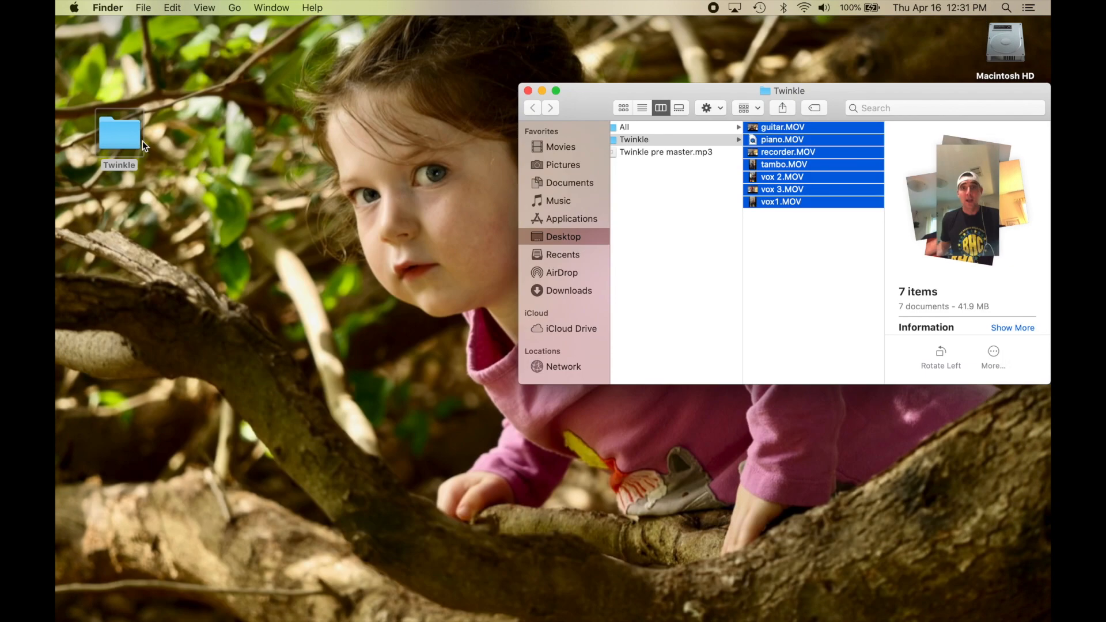
click(528, 91)
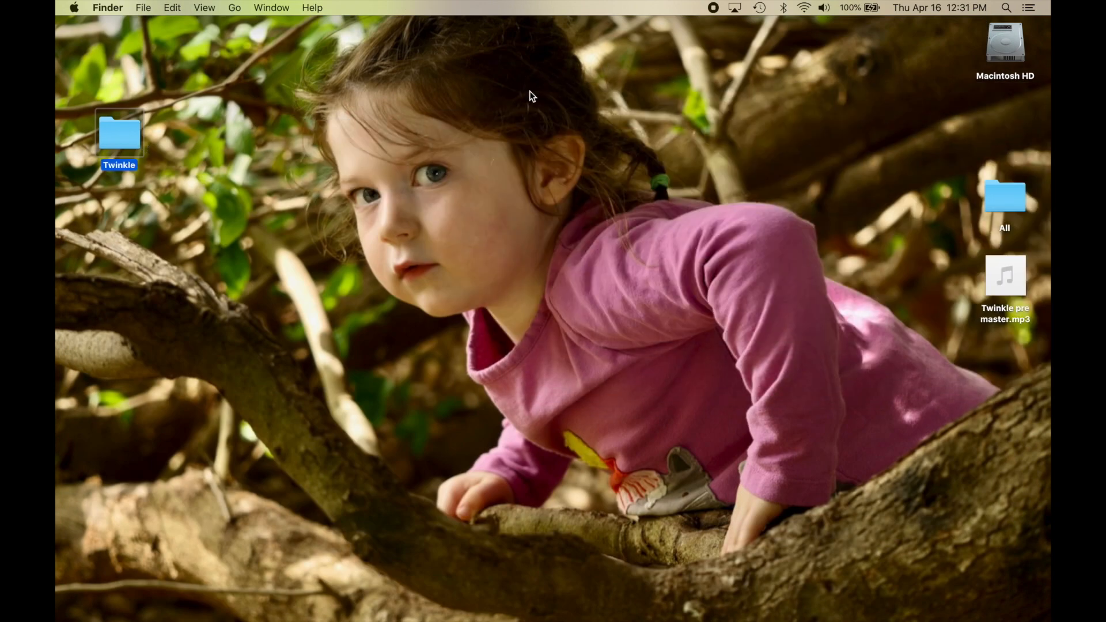
drag(991, 261, 91, 291)
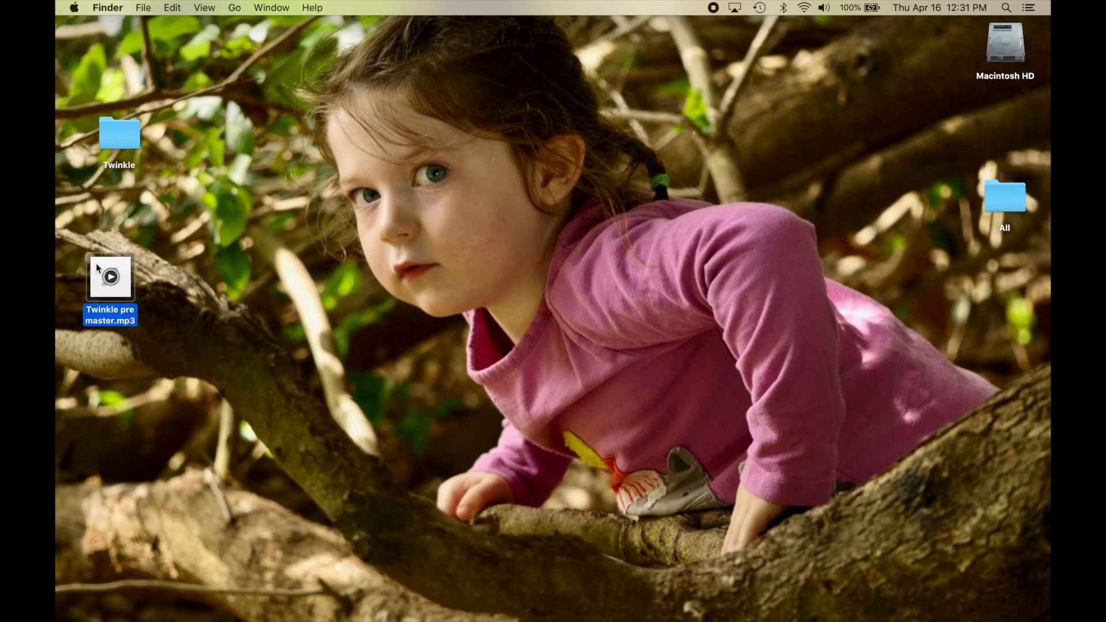
Step: Switch back to Final Cut Pro and add Twinkle pre master.mp3 beneath the piano clip, aligned with the start of the timeline
click(466, 595)
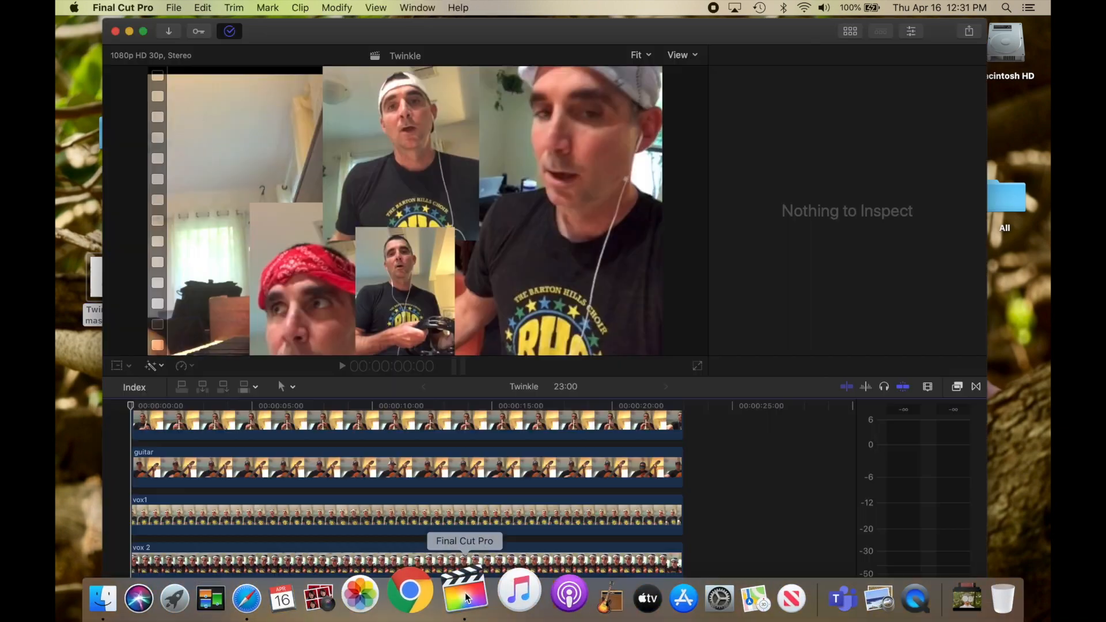
drag(307, 34, 367, 32)
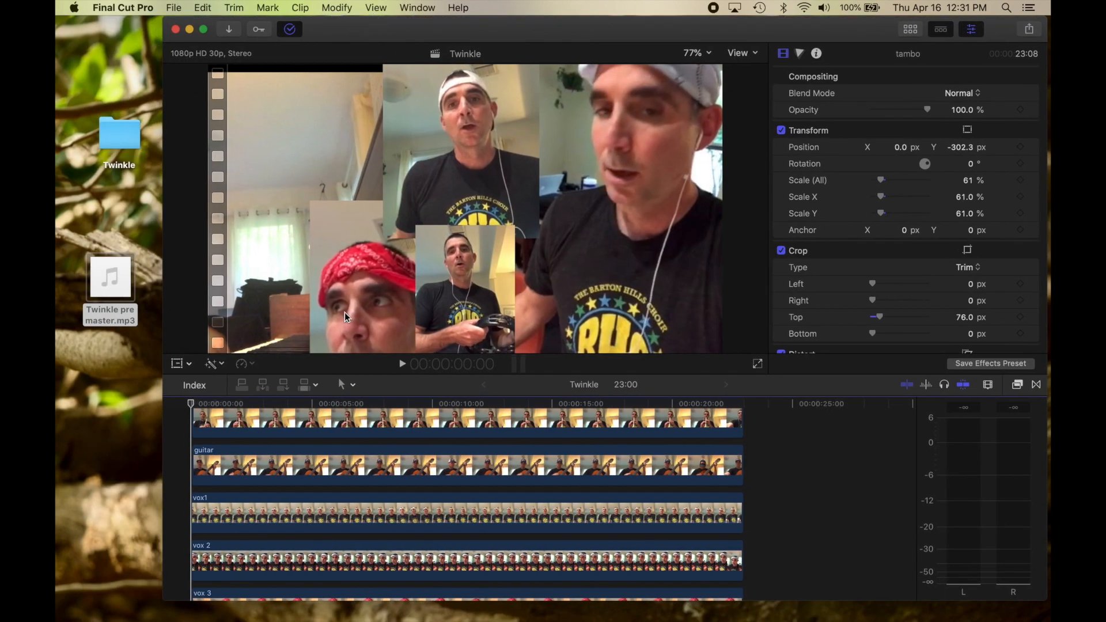
scroll(373, 444, down, 10)
drag(98, 269, 200, 501)
key(super+equal)
key(super+equal)
scroll(239, 495, left, 5)
mouse_move(261, 480)
mouse_down()
mouse_move(292, 473)
mouse_move(264, 475)
mouse_up()
Step: Play the project from the beginning to check that the pre master audio is in sync with the video
click(190, 405)
mouse_move(190, 404)
mouse_down()
mouse_move(216, 403)
mouse_move(193, 409)
mouse_up()
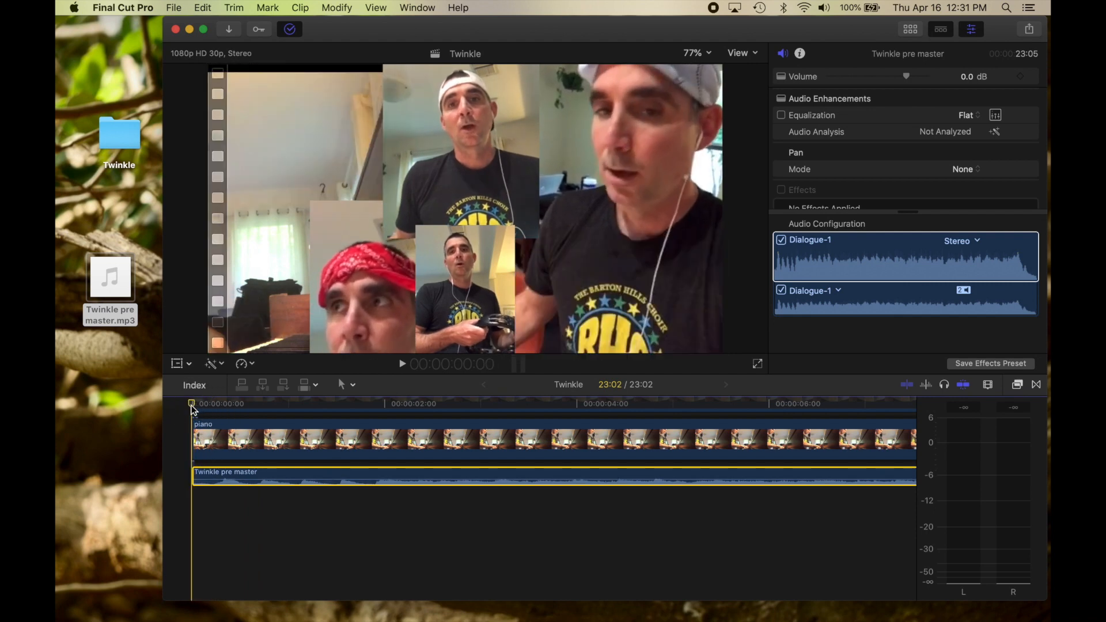
key(space)
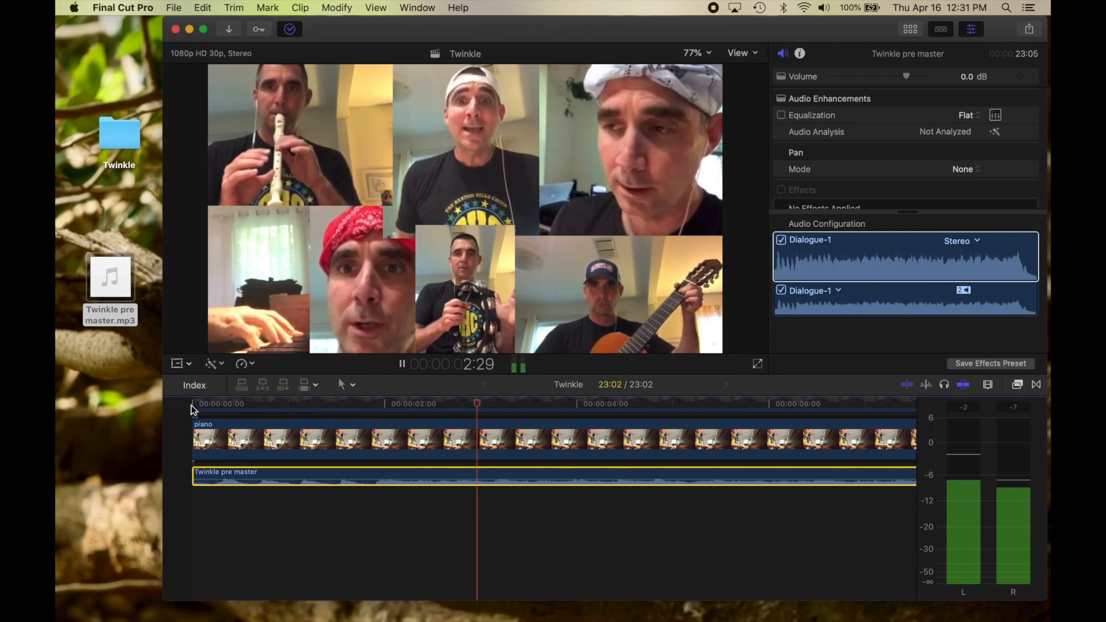
key(space)
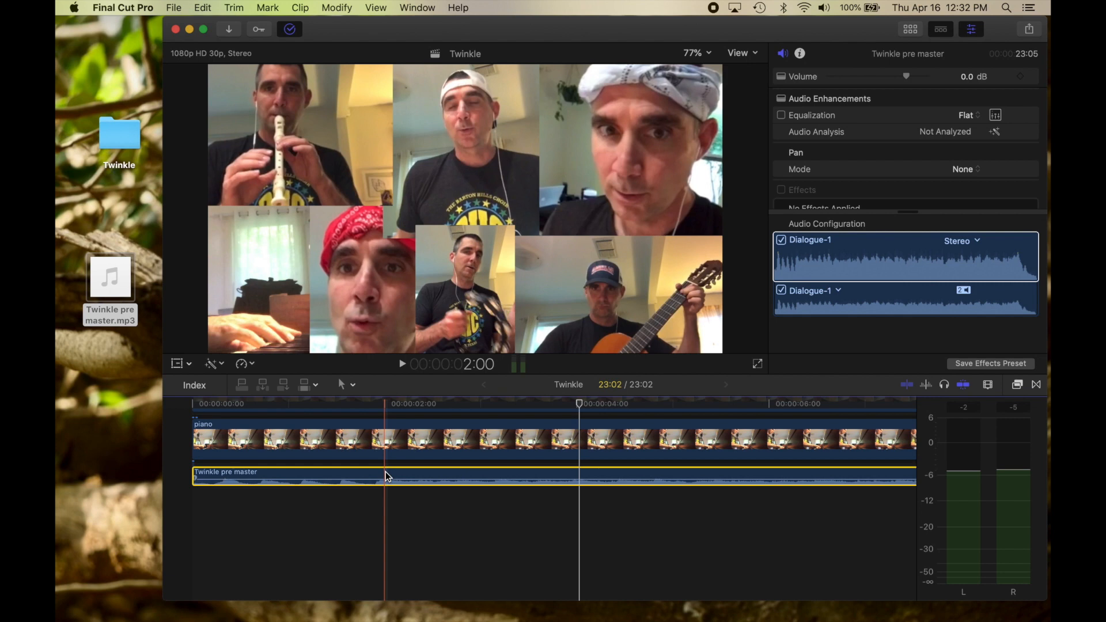
Step: Open the effects browser and apply the Limiter from the Levels audio effects to the Twinkle pre master clip
click(1017, 384)
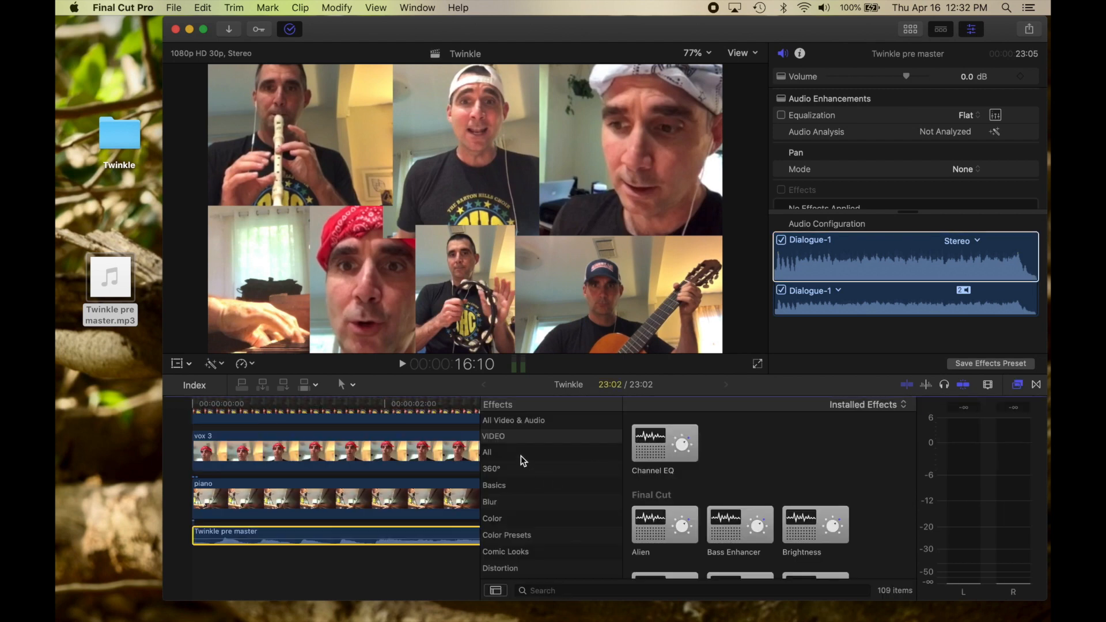
scroll(536, 469, down, 4)
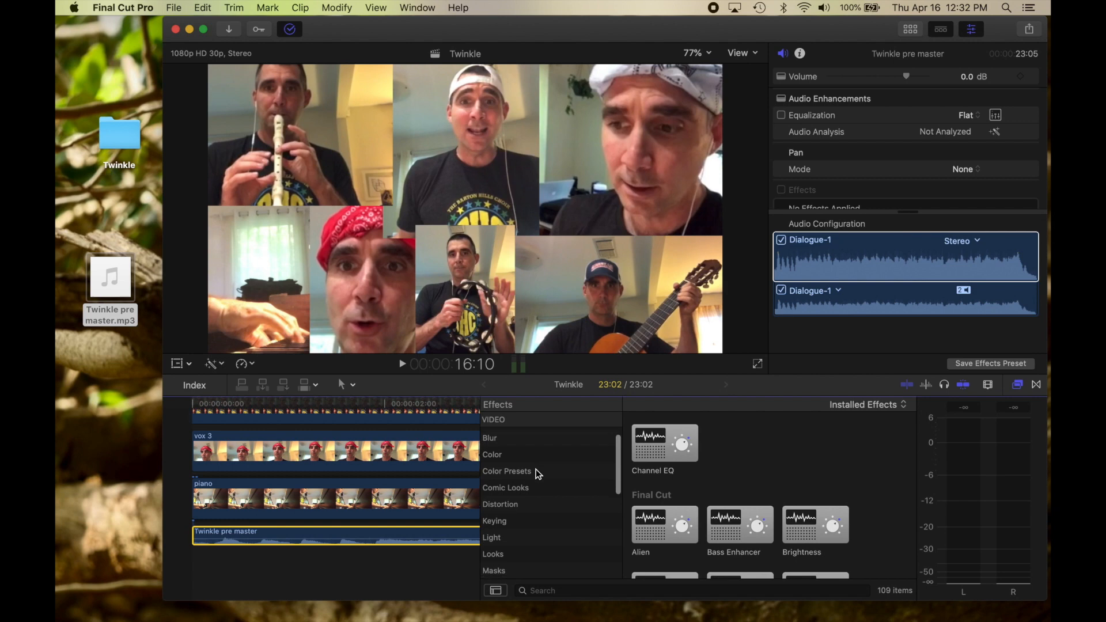
scroll(535, 498, down, 8)
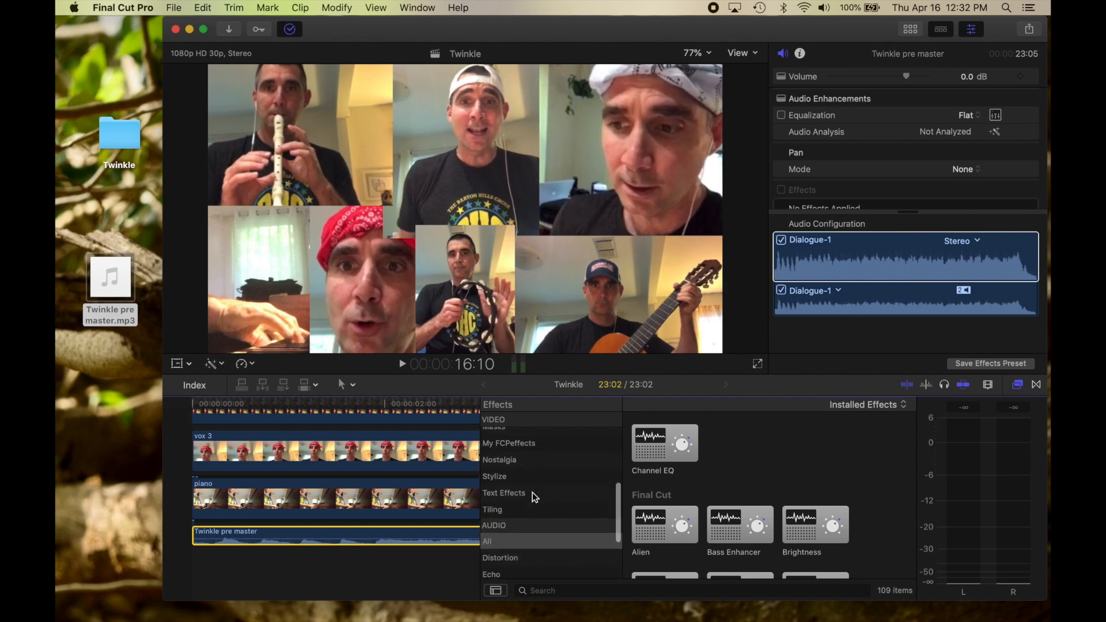
scroll(535, 498, down, 4)
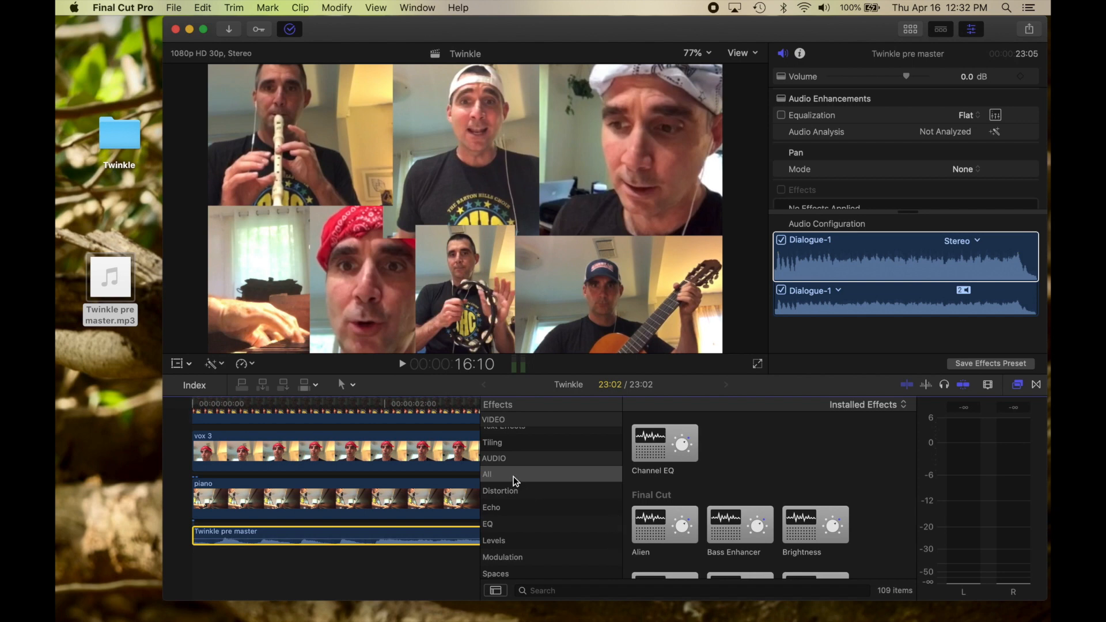
click(517, 493)
click(522, 478)
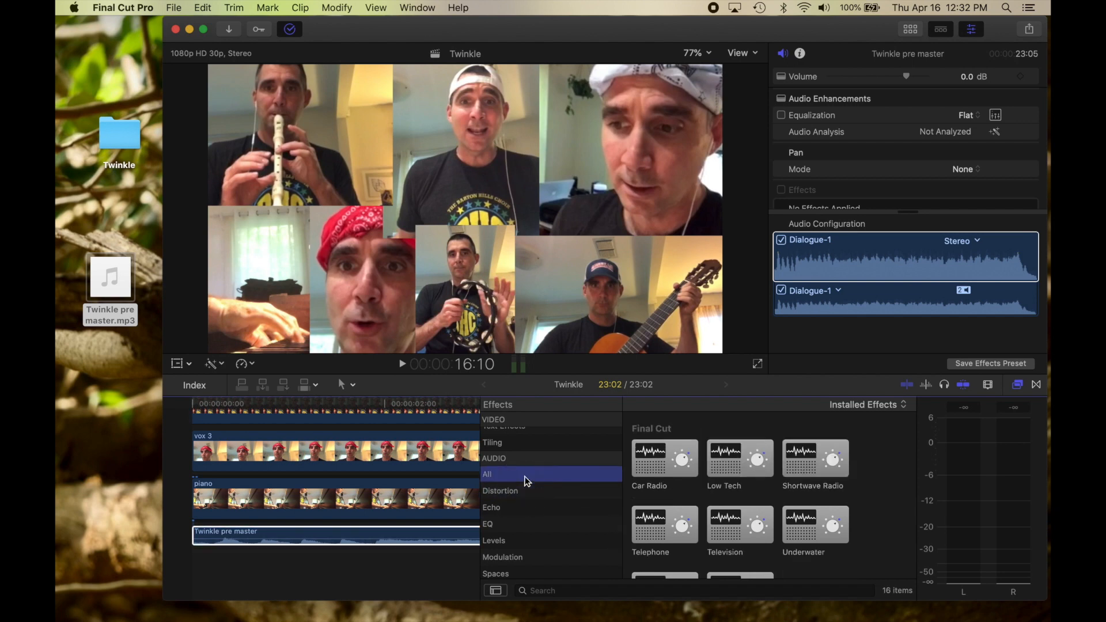
scroll(788, 472, down, 2)
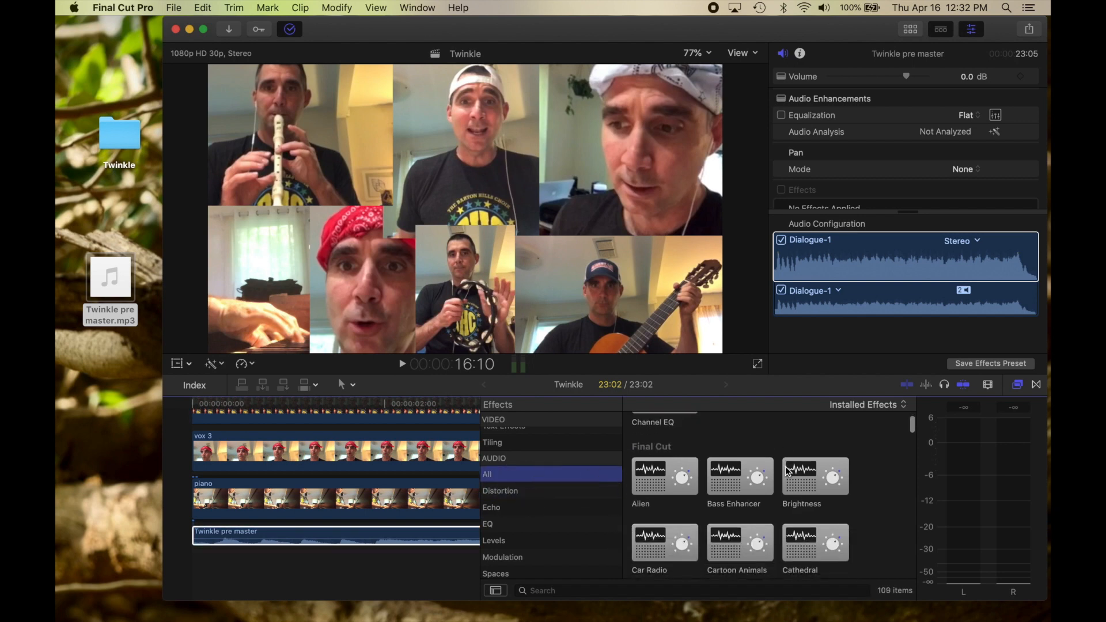
click(526, 544)
scroll(779, 515, down, 1)
scroll(778, 515, up, 1)
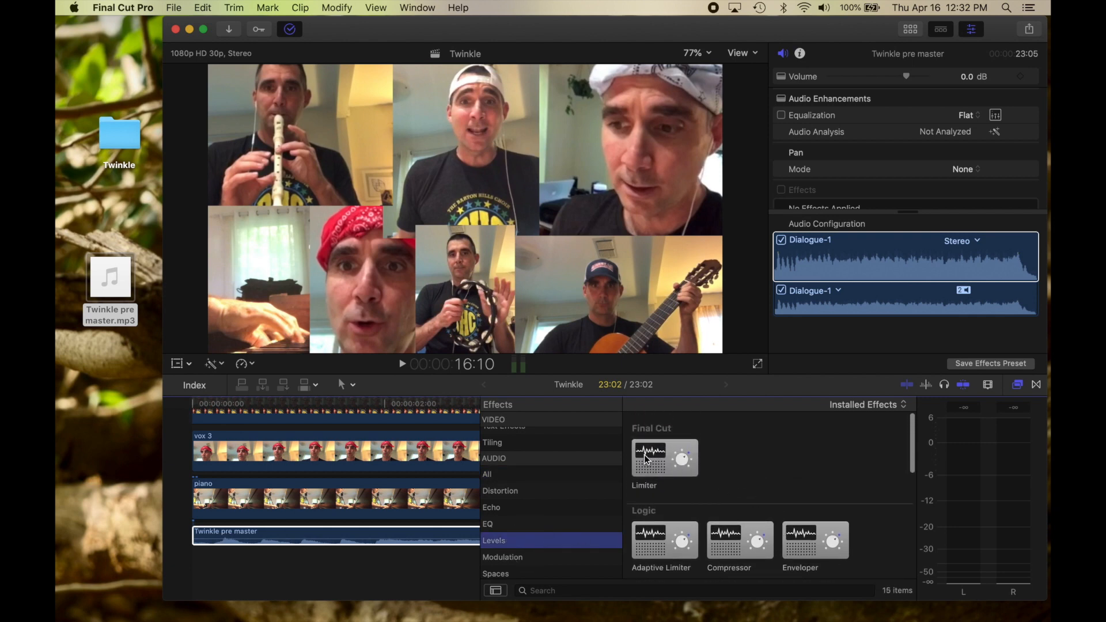
drag(646, 458, 404, 535)
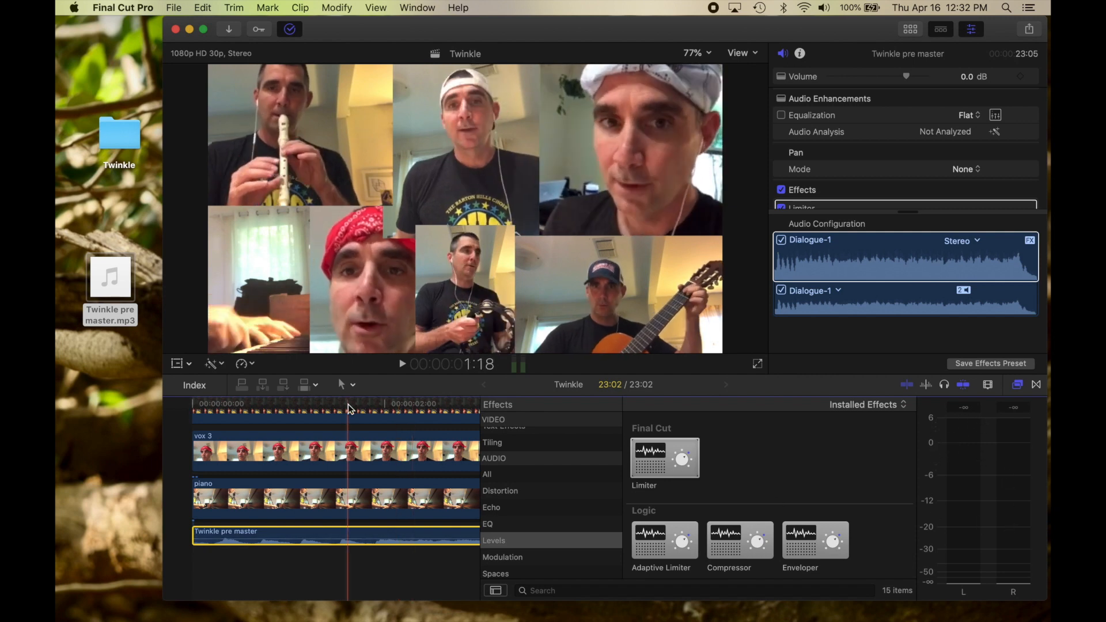
Step: Play the project from about 1 second to check the audio levels with the Limiter applied
click(276, 400)
key(space)
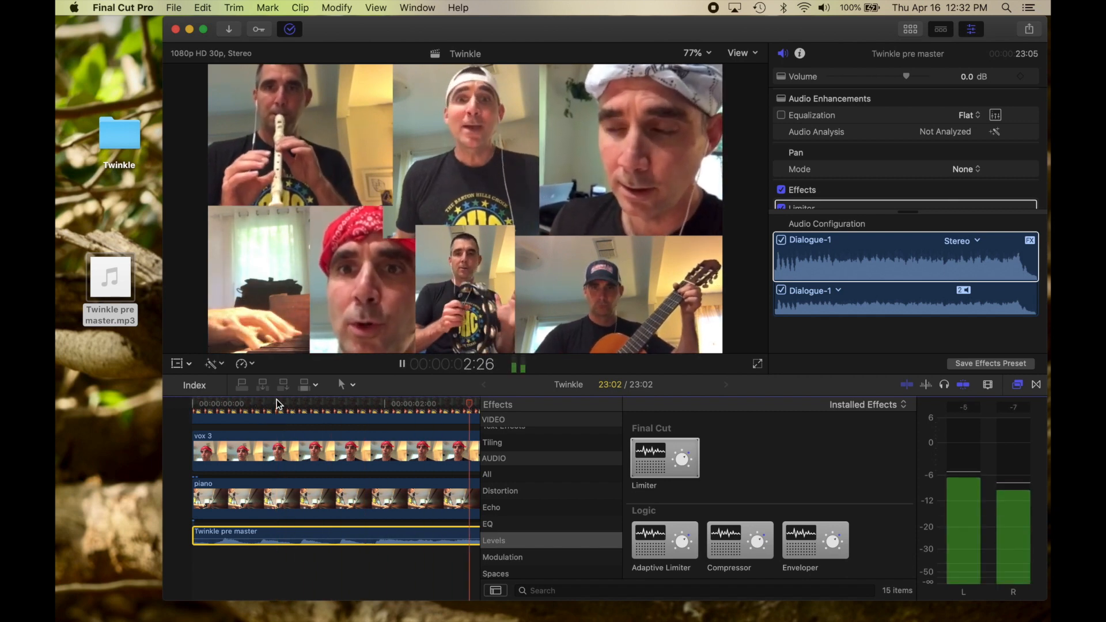
key(space)
key(super+equal)
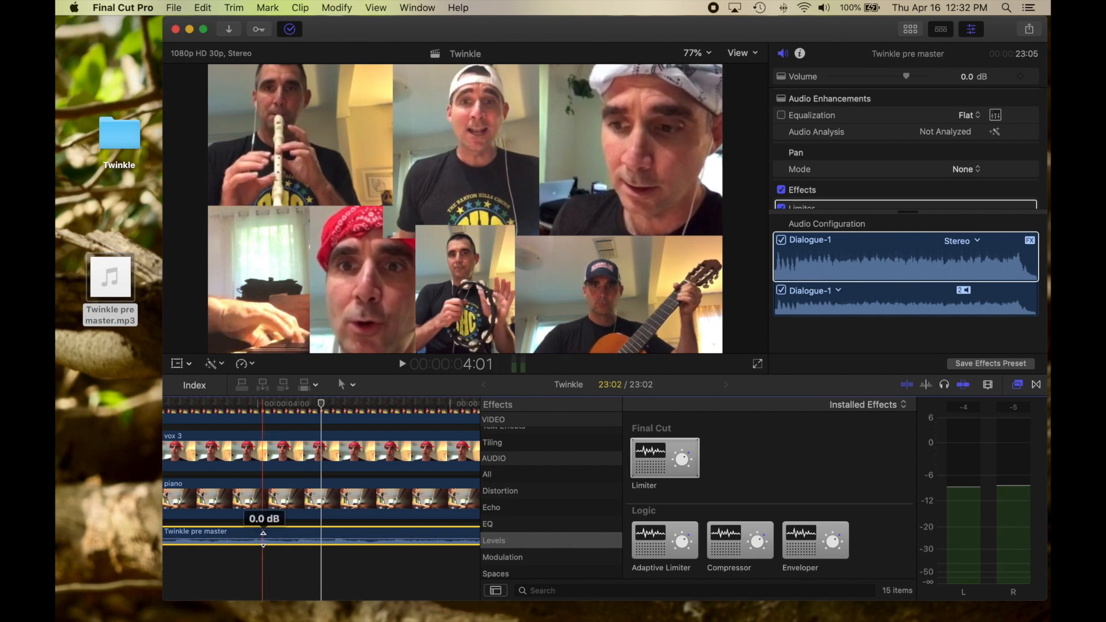
Step: Set the Limiter's gain to +3.0 dB and play the project to check the peak levels
scroll(893, 111, down, 2)
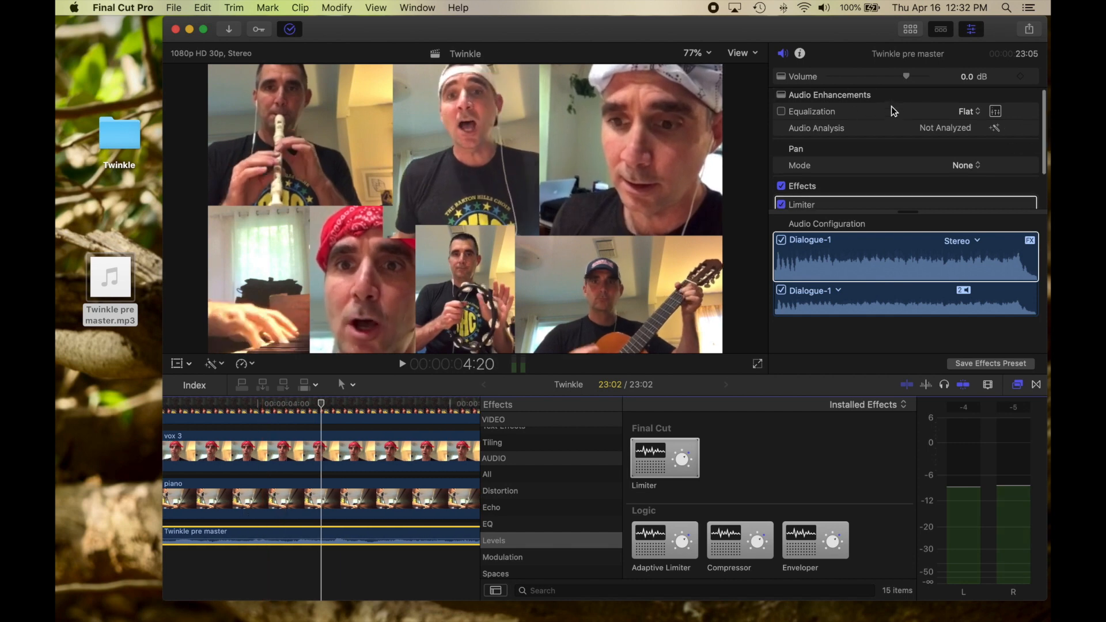
scroll(881, 118, down, 2)
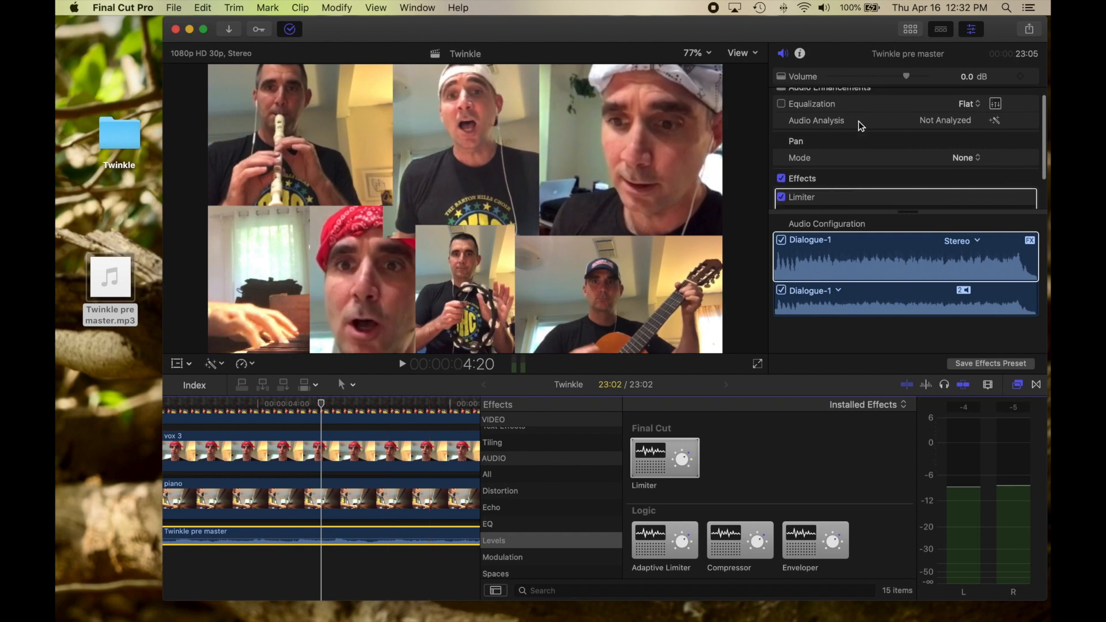
scroll(861, 126, down, 2)
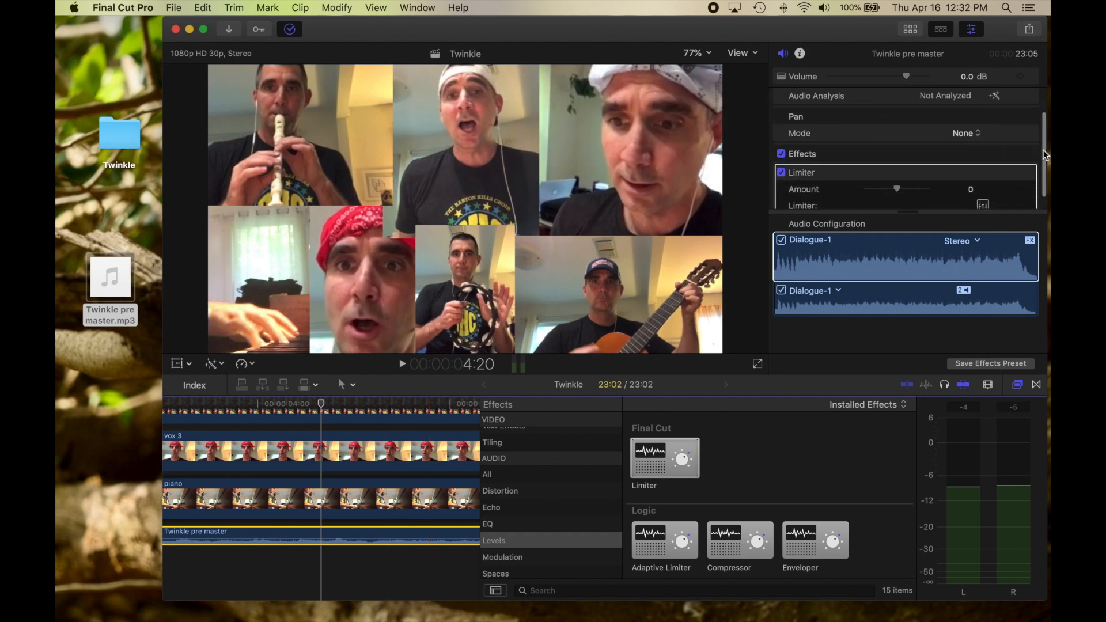
scroll(902, 108, down, 1)
click(983, 190)
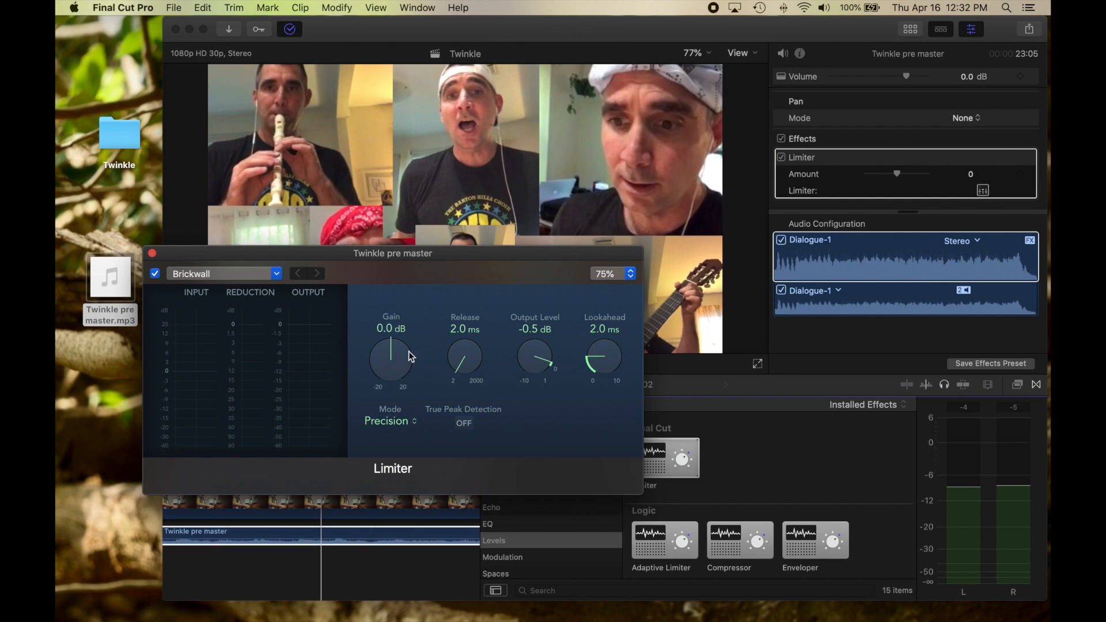
drag(394, 357, 392, 343)
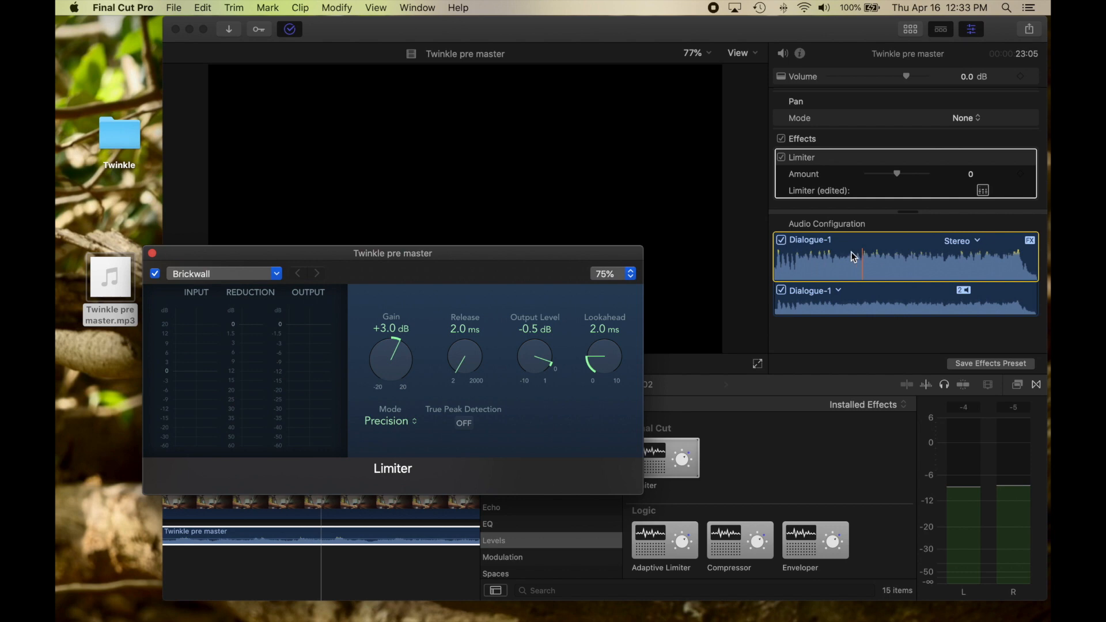
click(152, 253)
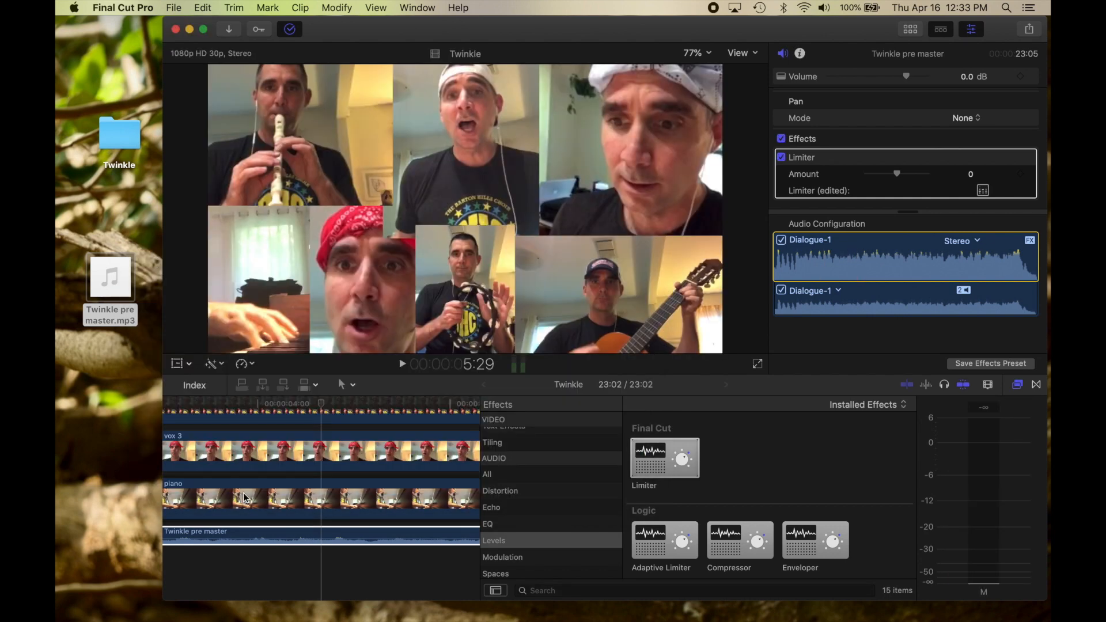
key(space)
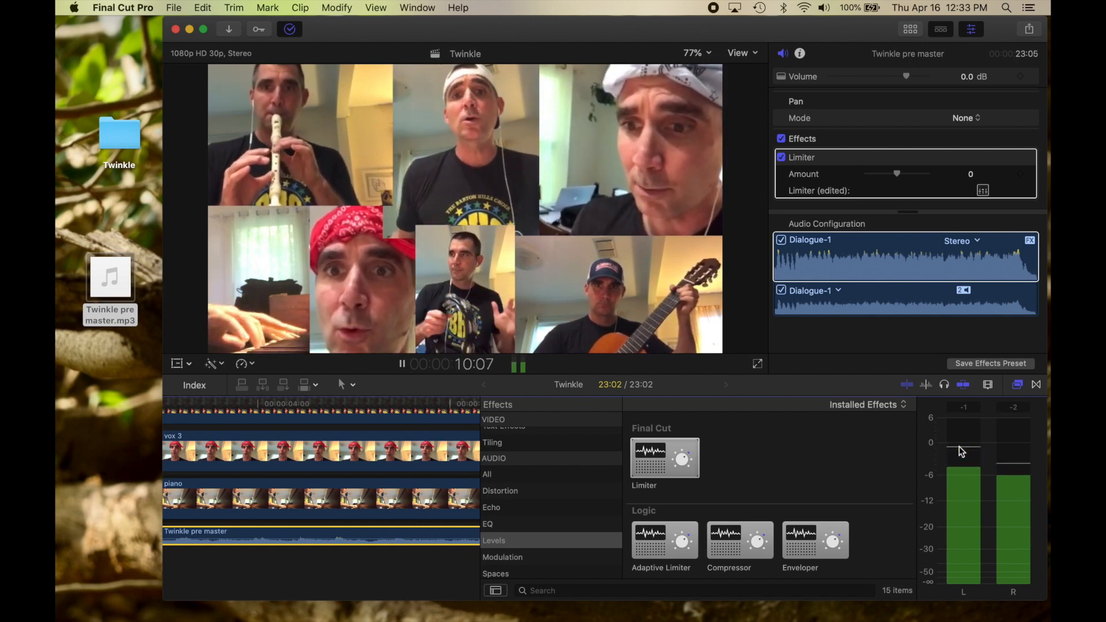
key(space)
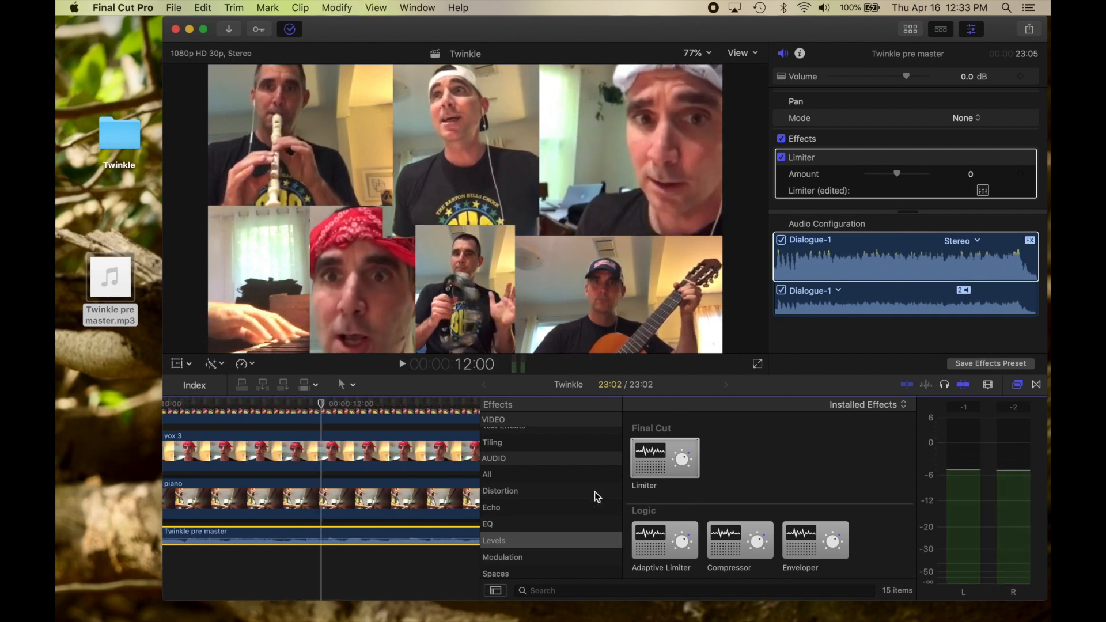
Step: Apply the Cathedral effect from the Spaces audio effects to the Twinkle pre master clip
scroll(576, 506, down, 3)
click(530, 539)
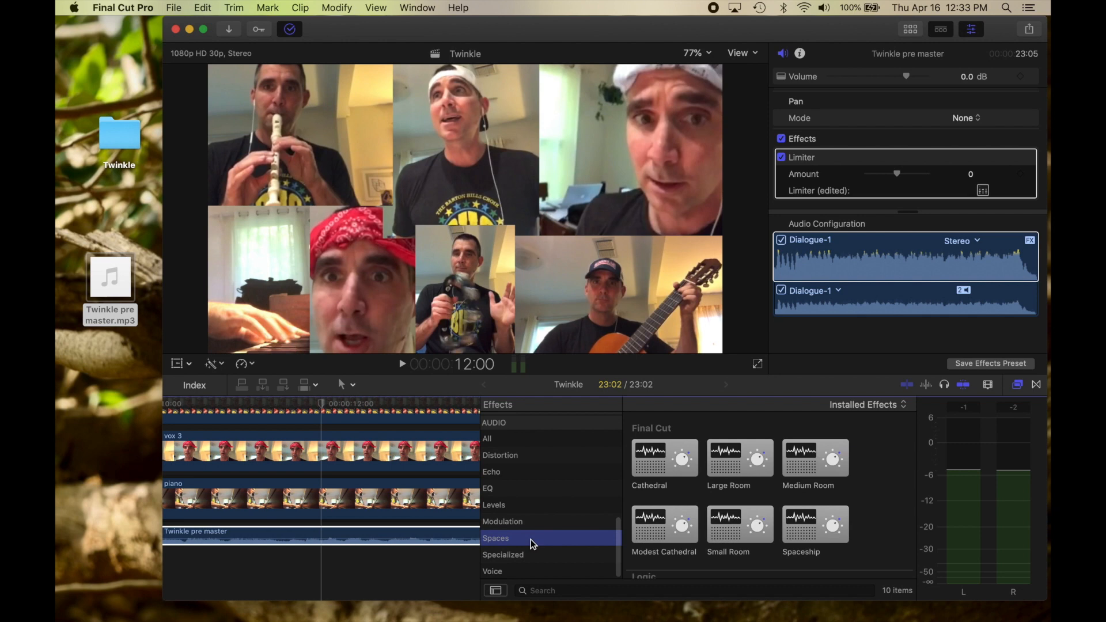
scroll(713, 494, down, 3)
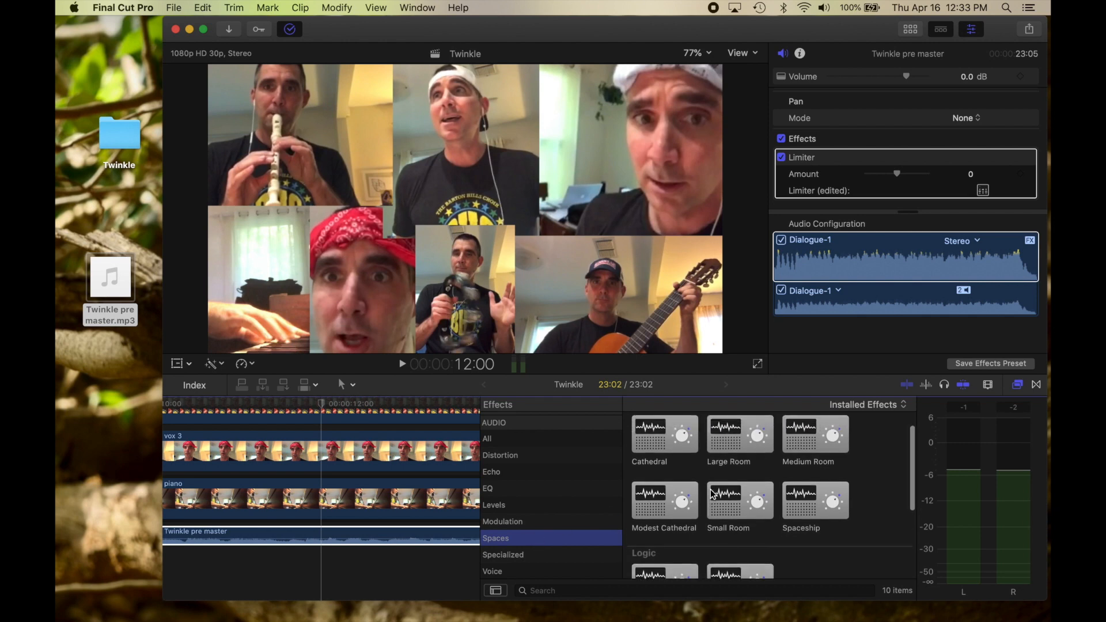
scroll(713, 494, up, 2)
click(665, 460)
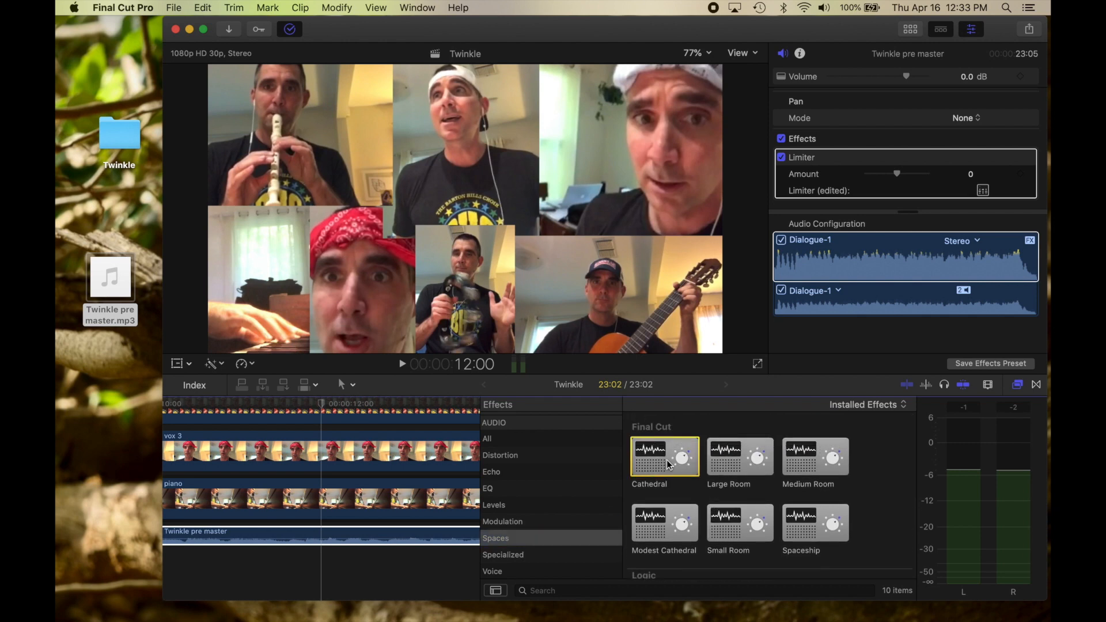
drag(650, 459, 389, 529)
Step: Play the project from about 11 seconds to listen to the Cathedral reverb
click(255, 397)
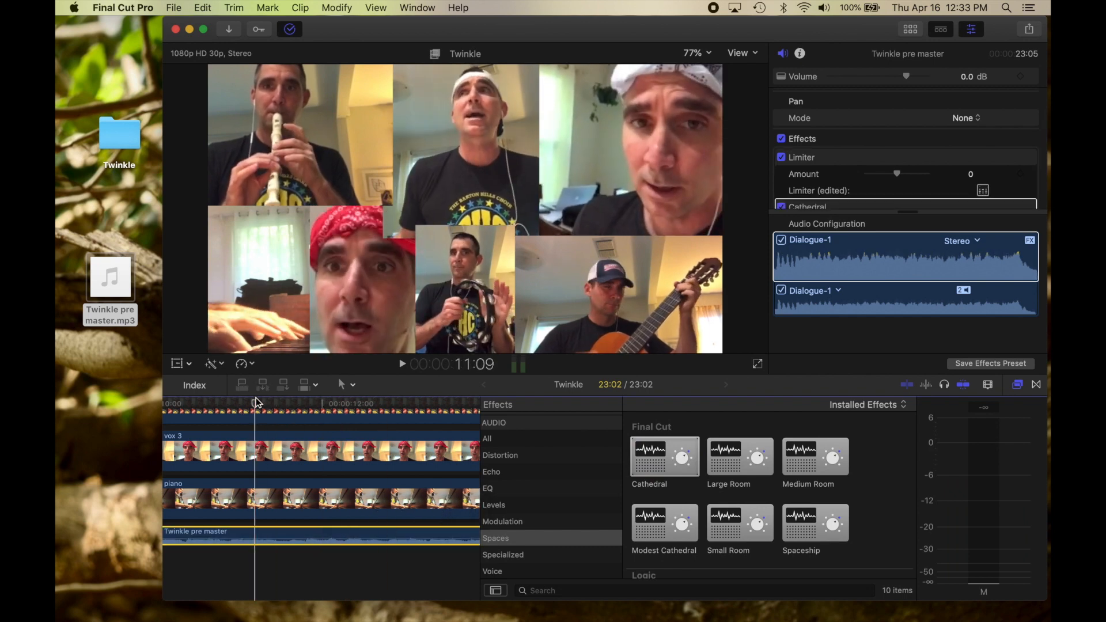
key(space)
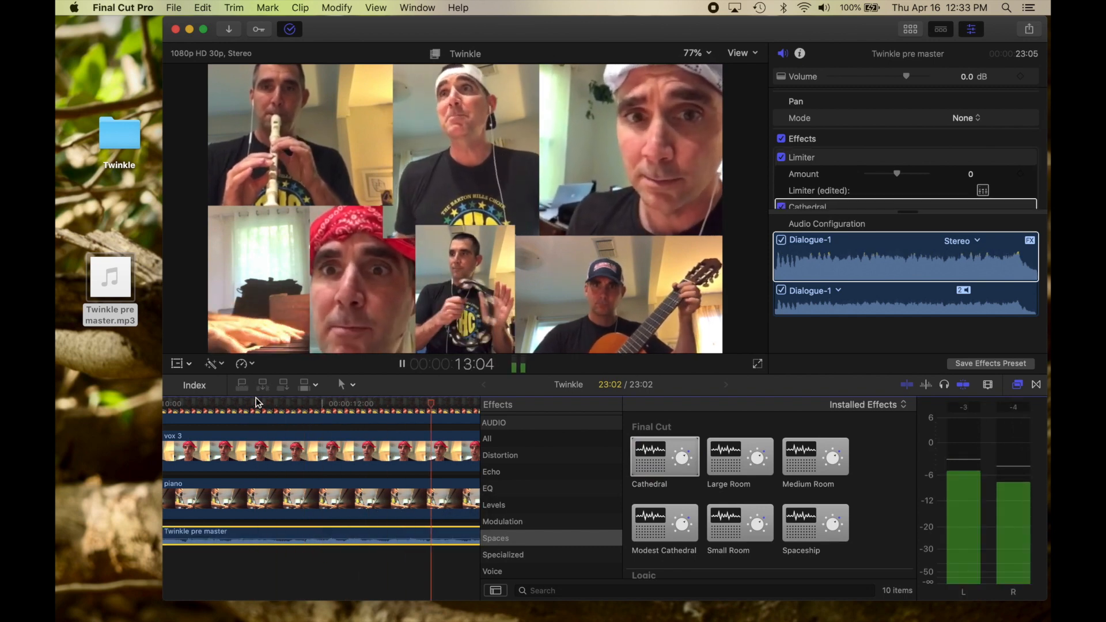
key(space)
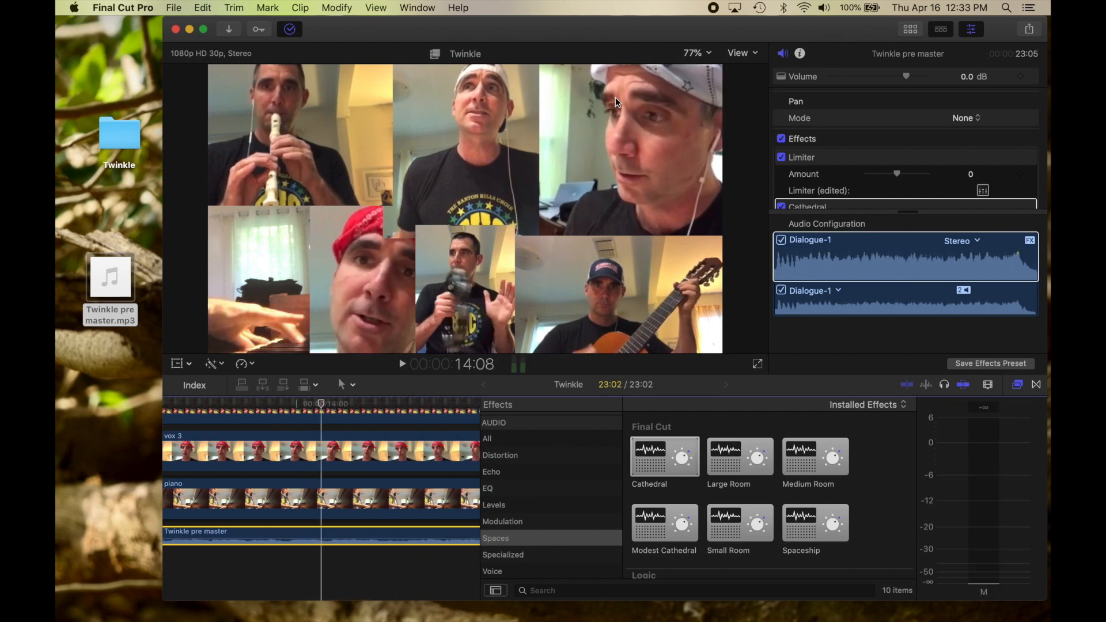
Step: Disable the Cathedral effect and apply the Large Room effect to the Twinkle pre master clip instead
scroll(817, 98, down, 3)
click(782, 166)
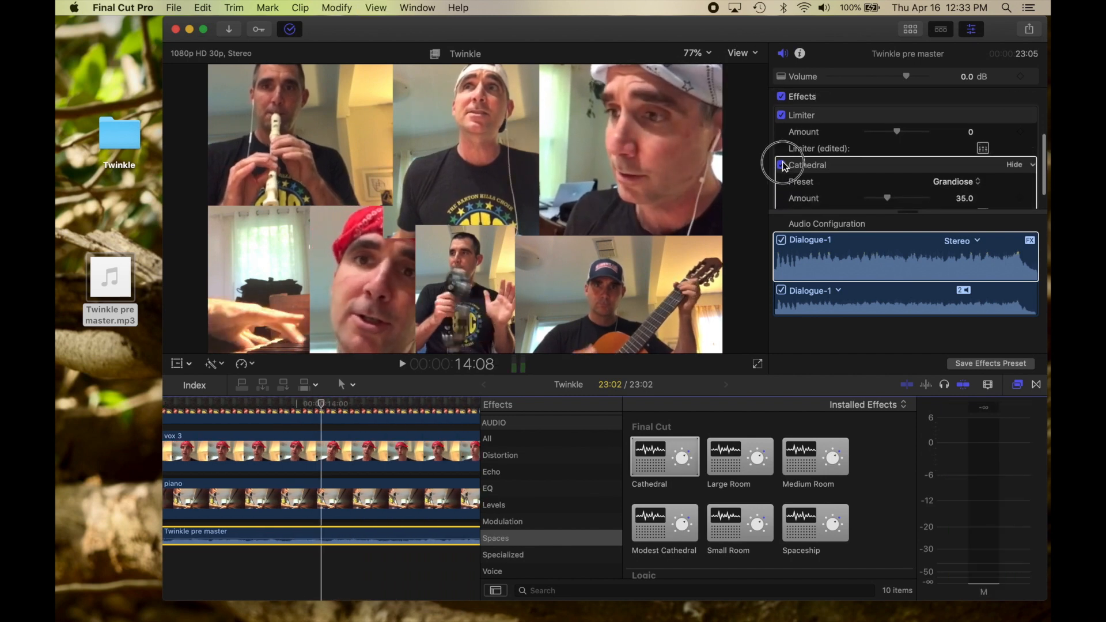
click(734, 465)
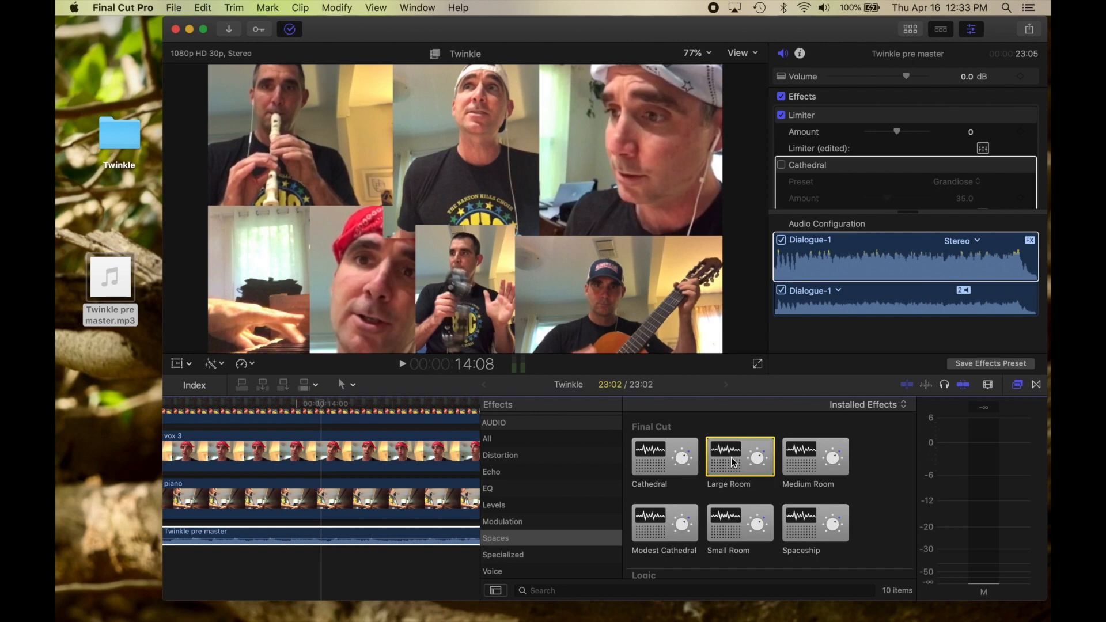
drag(734, 465, 417, 542)
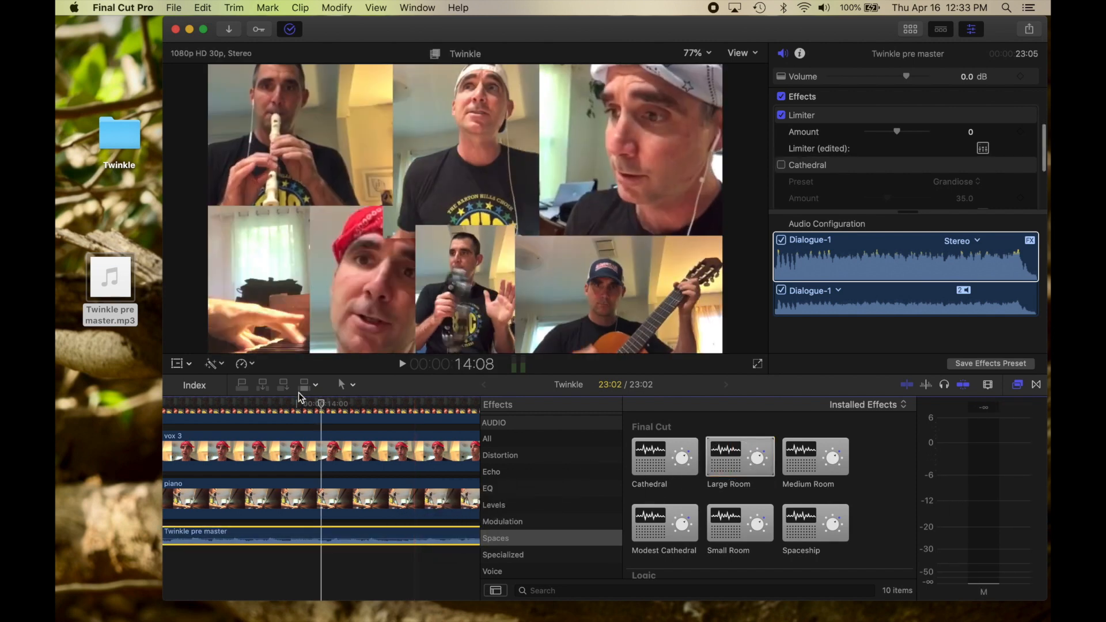
Step: Play a short passage around 14 seconds to listen to the Large Room reverb
click(275, 399)
key(space)
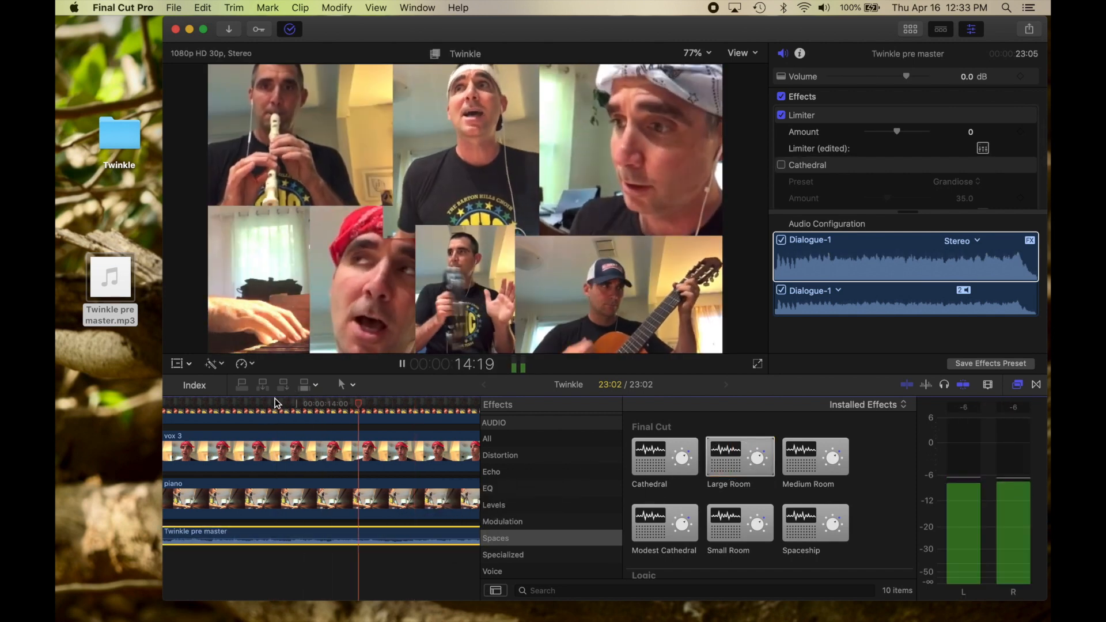
key(space)
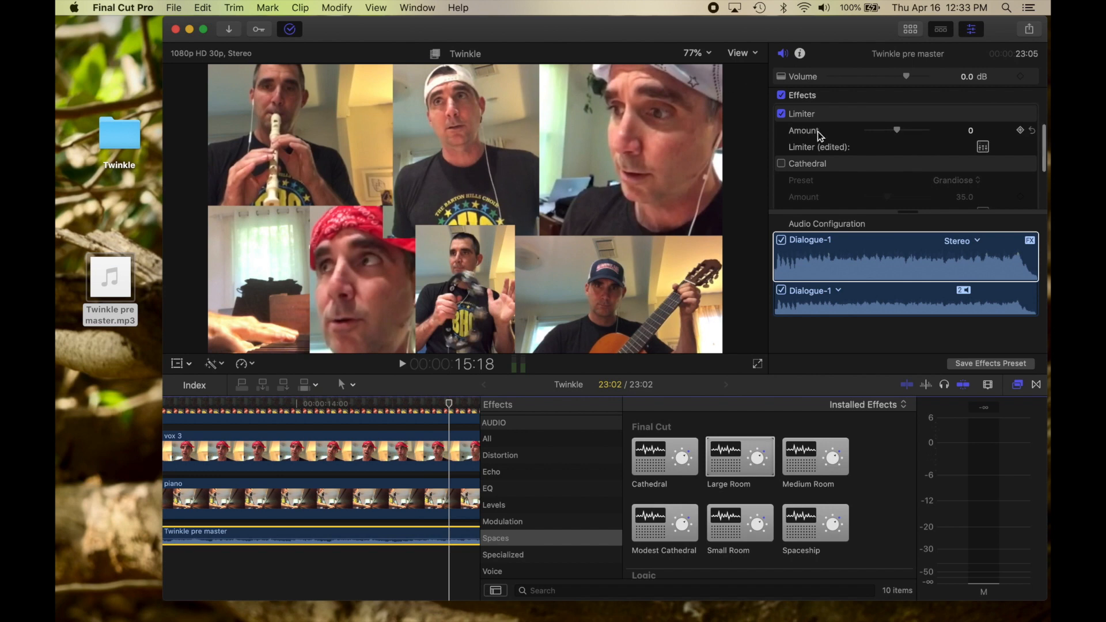
Step: Set the Large Room effect's amount to 20.0 and play the passage around 14 seconds again
scroll(818, 137, down, 5)
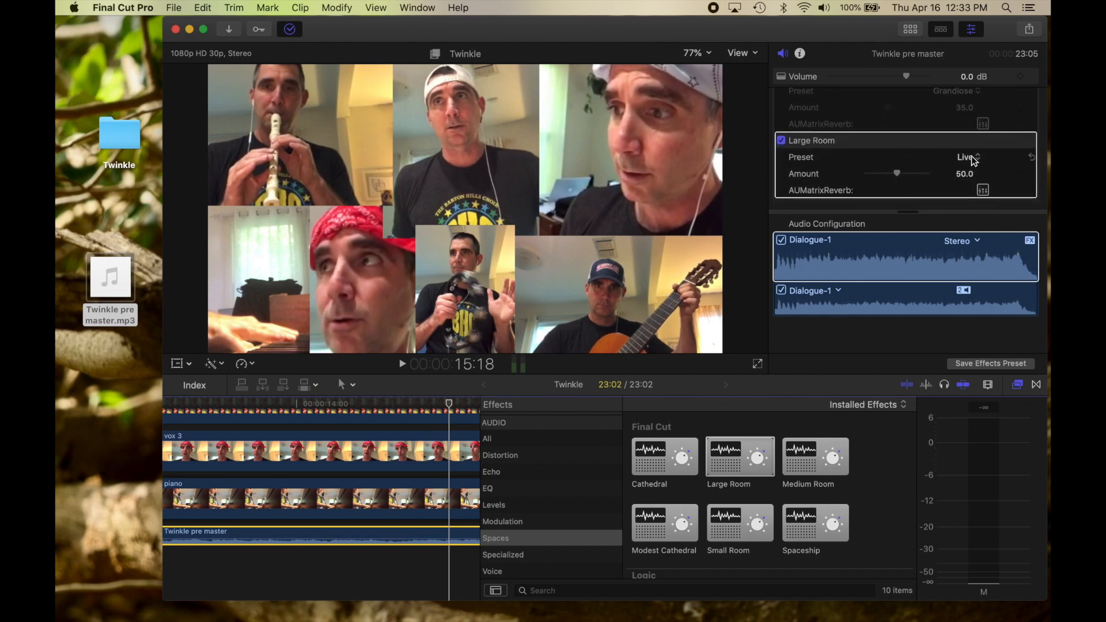
drag(898, 178, 879, 175)
click(247, 402)
key(space)
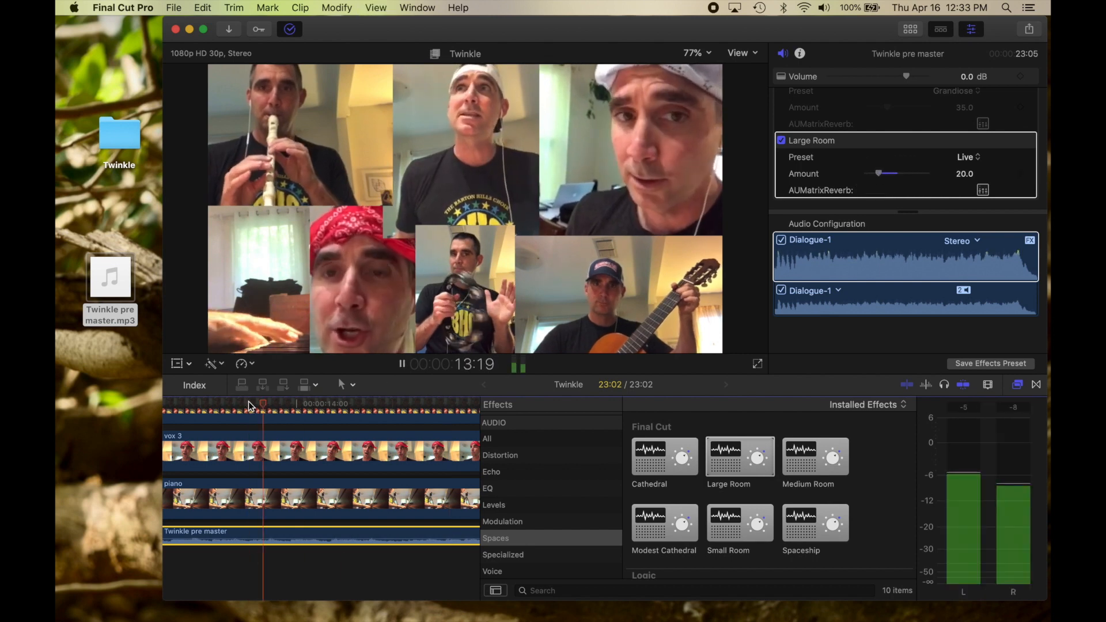
key(space)
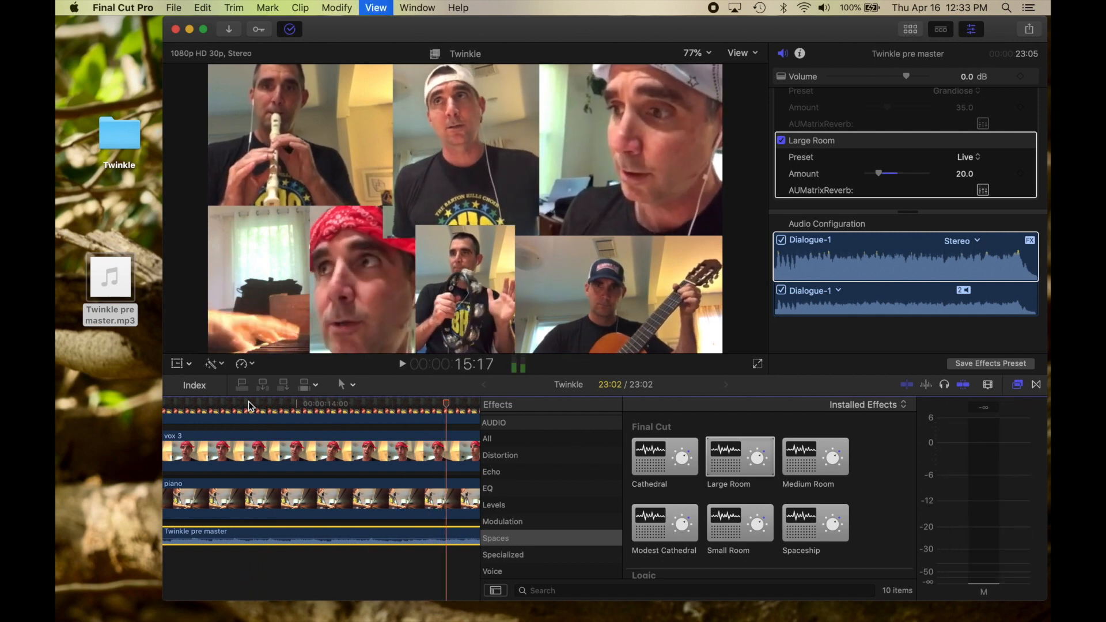
Step: Set the Large Room effect's amount to 11.0 and play the passage again to judge the reverb
drag(880, 174, 872, 170)
click(240, 403)
key(space)
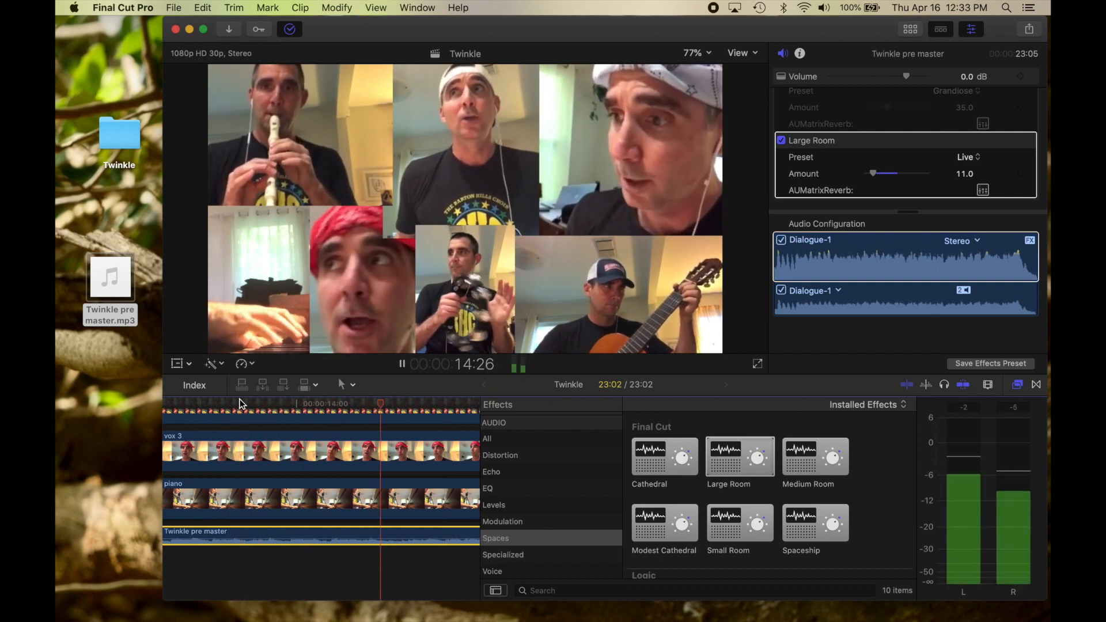
key(space)
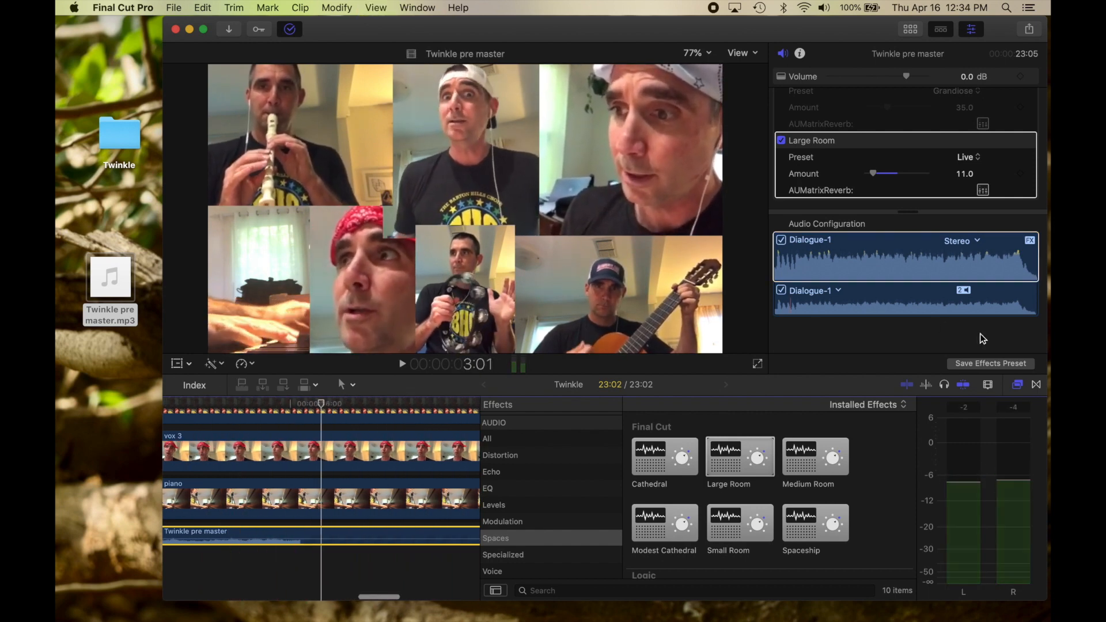
Step: Hide the effects browser and move the playhead to about 17:27 on the timeline
click(1017, 384)
drag(483, 403, 476, 404)
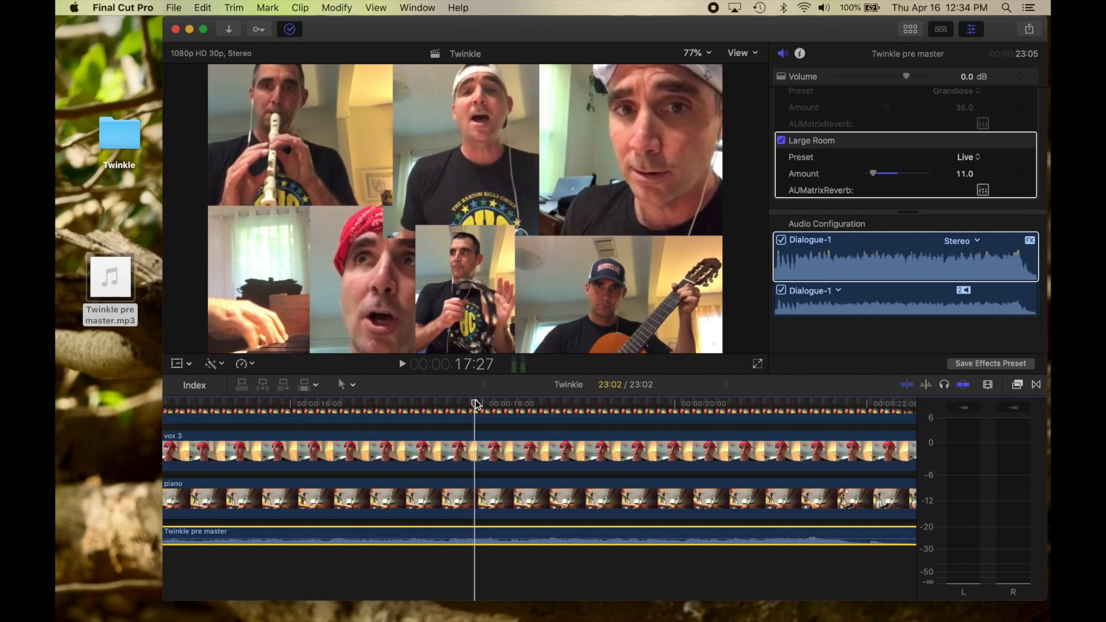
Step: Play the Twinkle project from the beginning in full screen to review the finished picture and sound
key(Home)
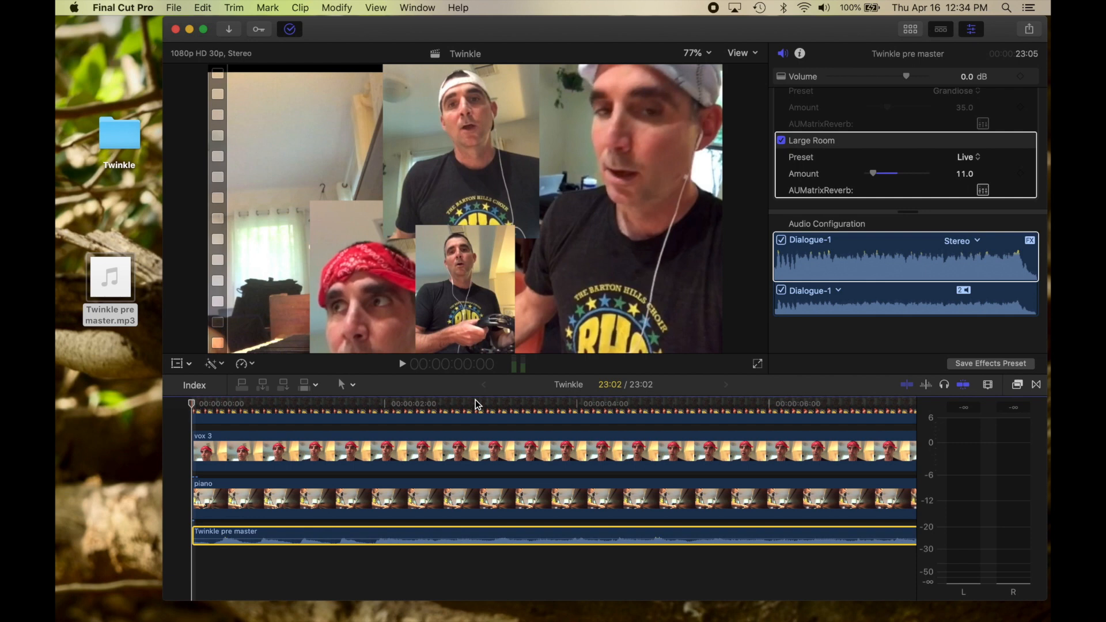
key(space)
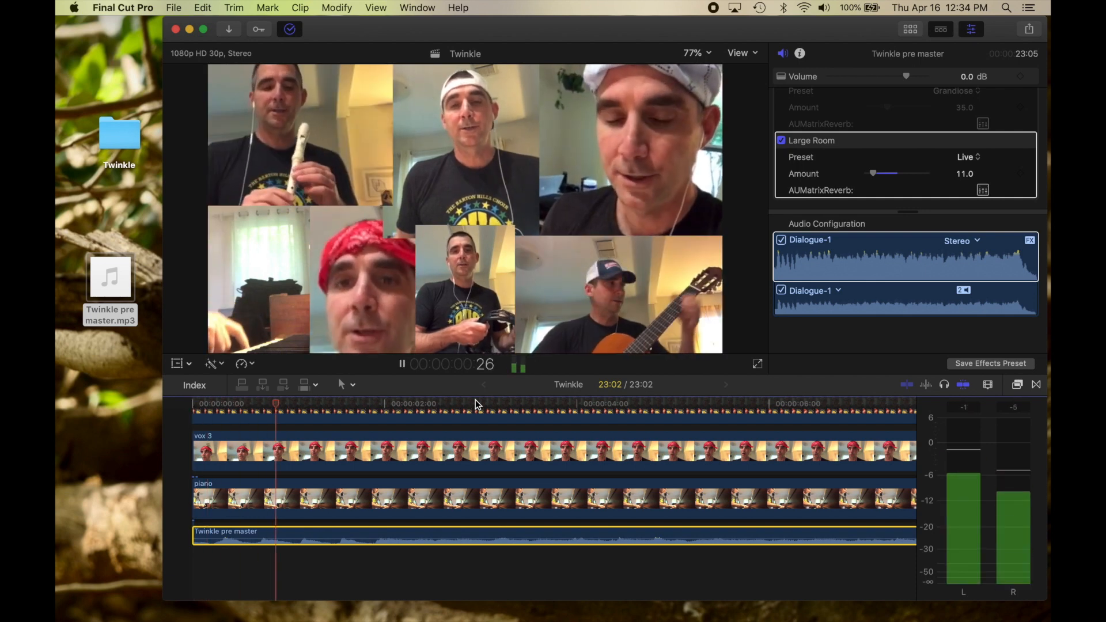
click(934, 273)
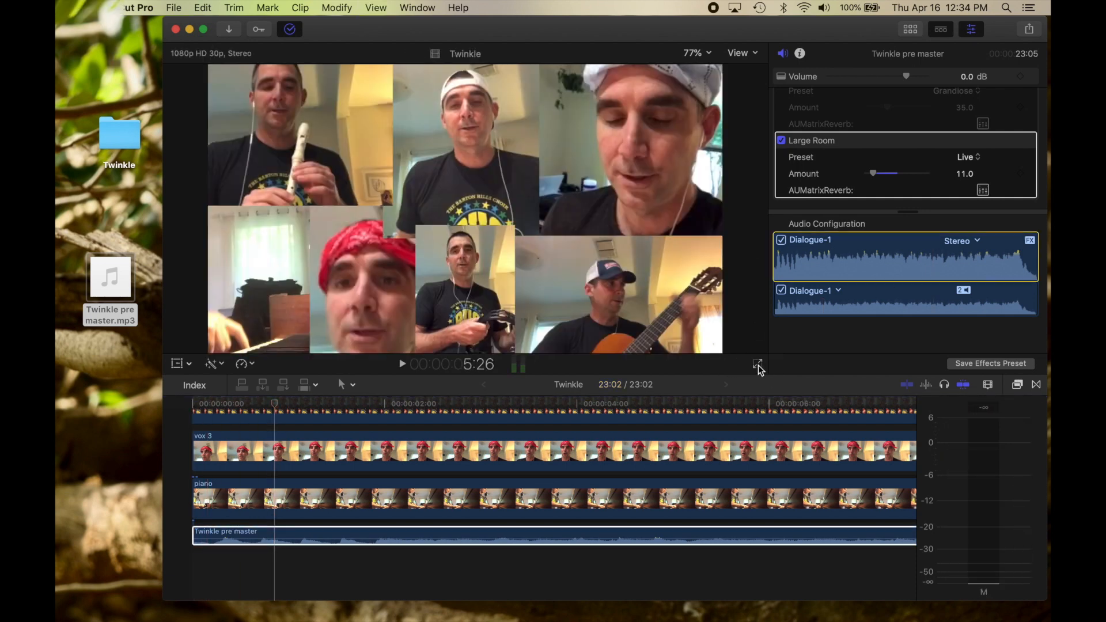
click(758, 364)
key(space)
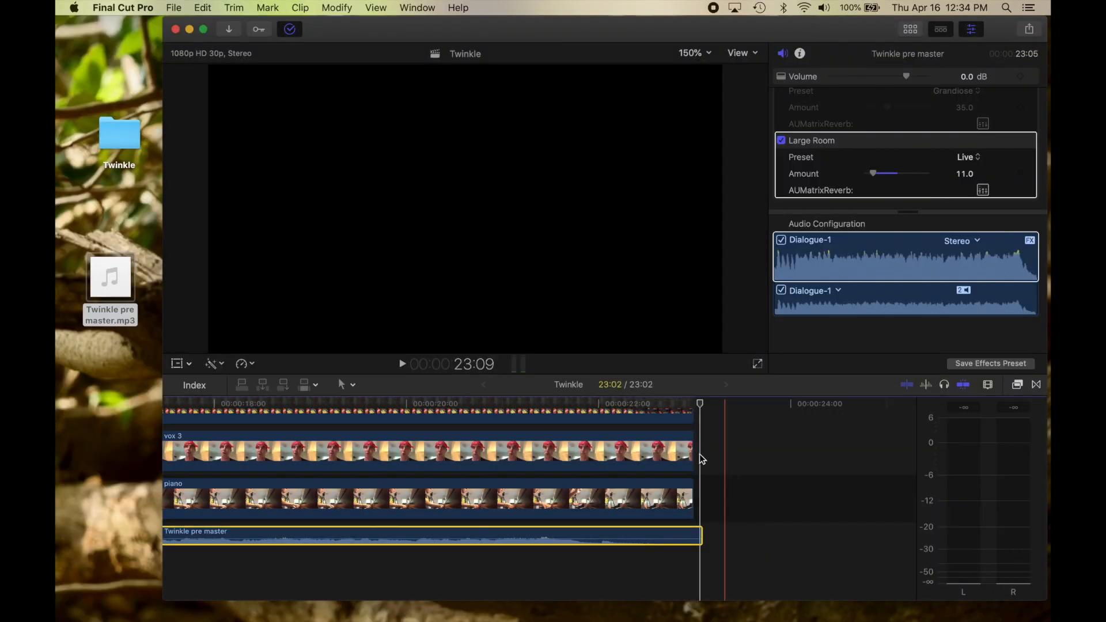
Step: Move the playhead to 19:16 and set up a master file export with the format Video and Audio
scroll(764, 455, up, 4)
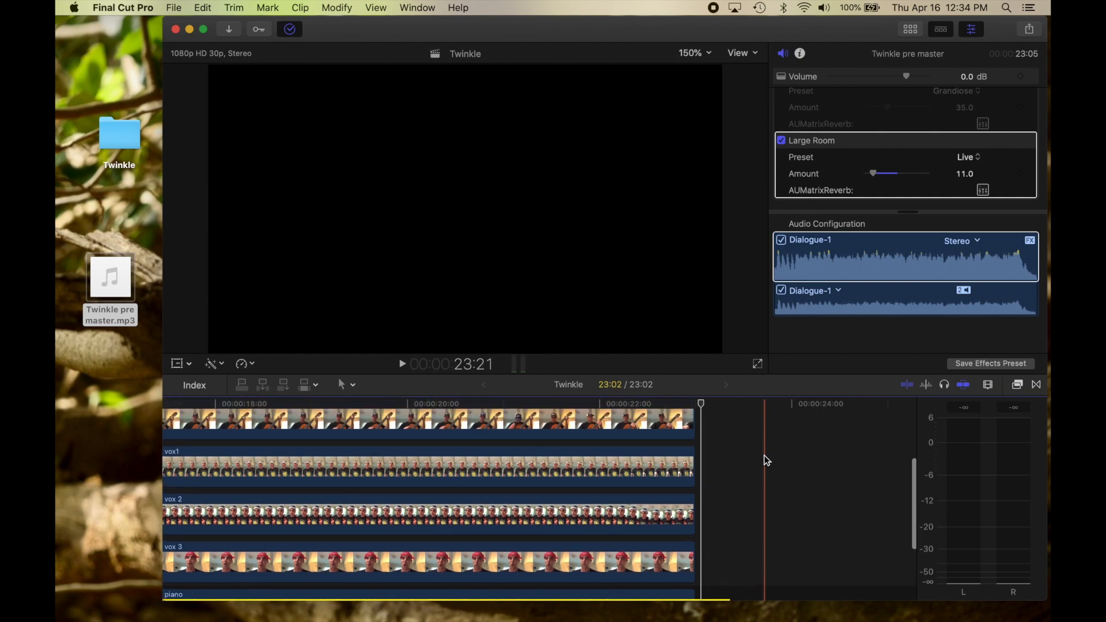
click(364, 403)
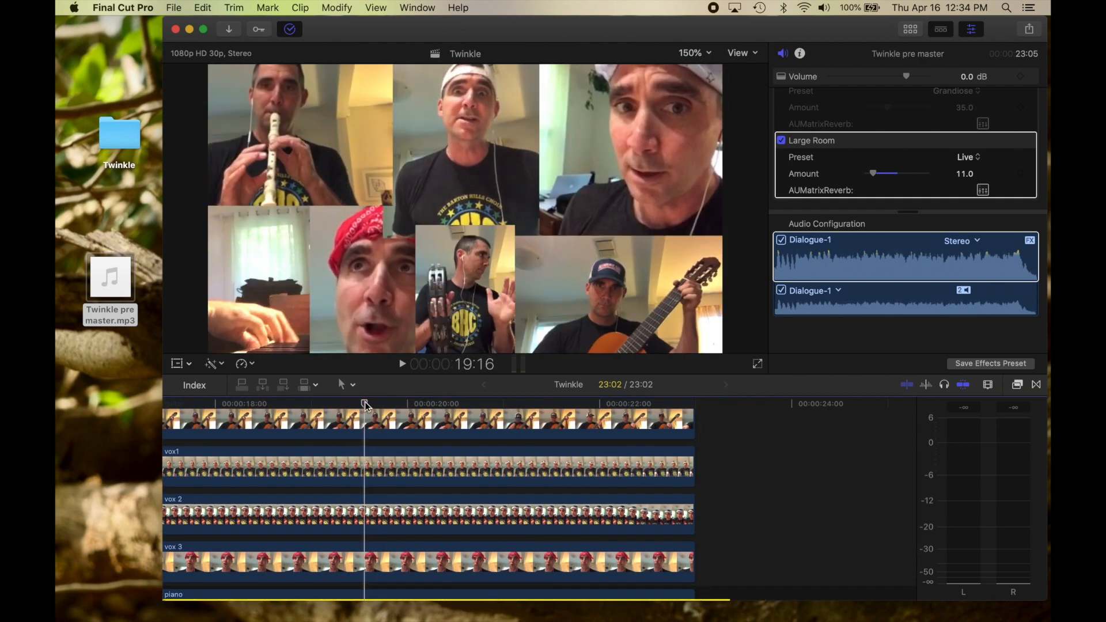
click(173, 7)
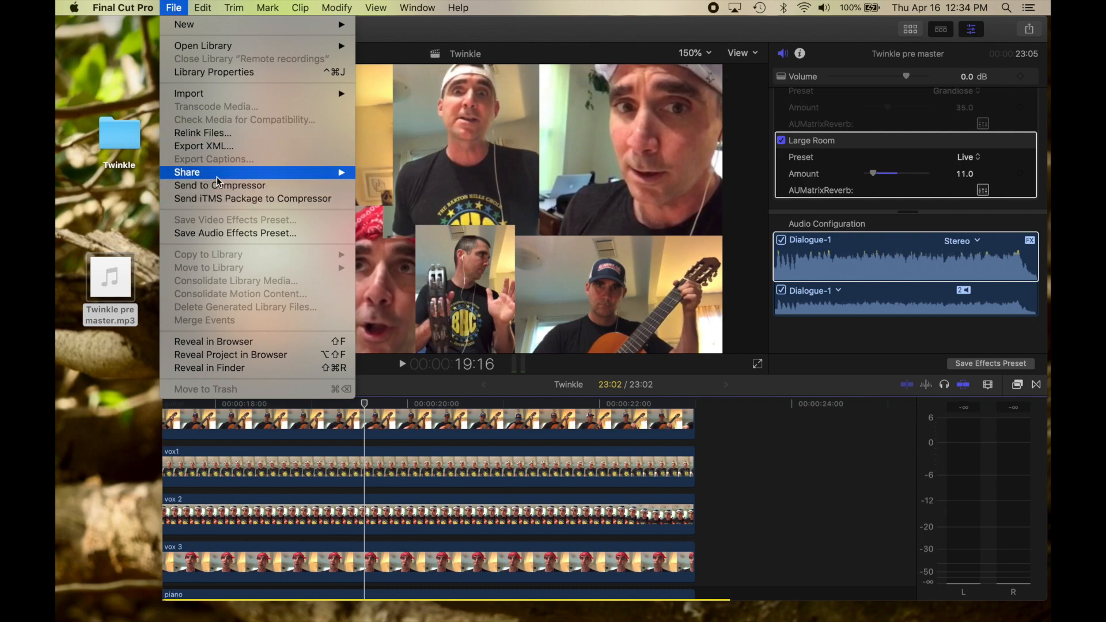
mouse_move(221, 173)
click(380, 185)
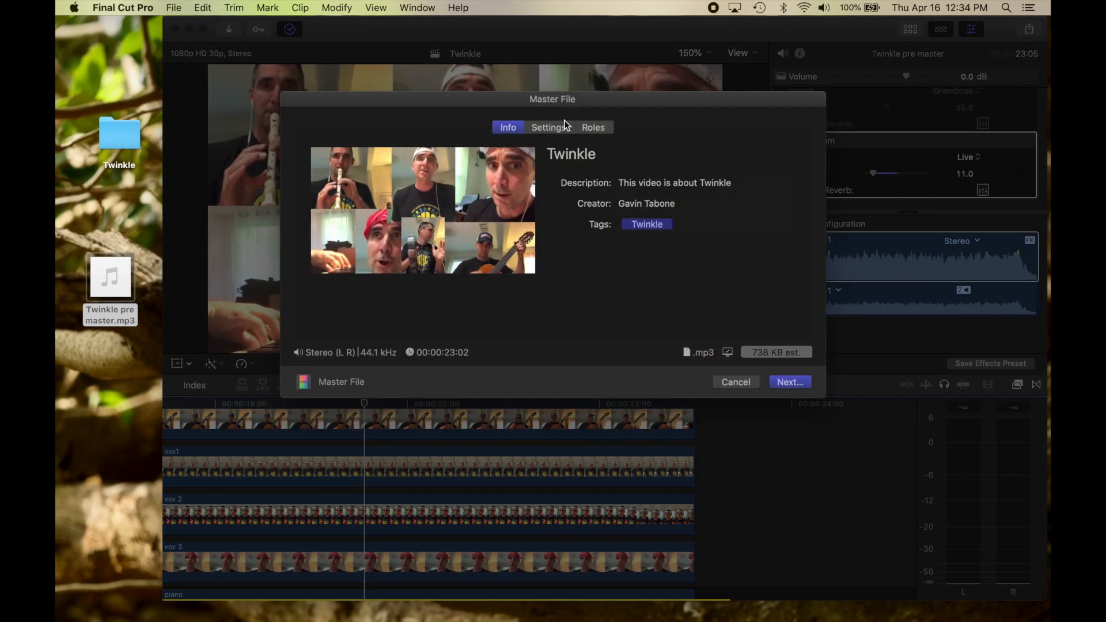
click(561, 129)
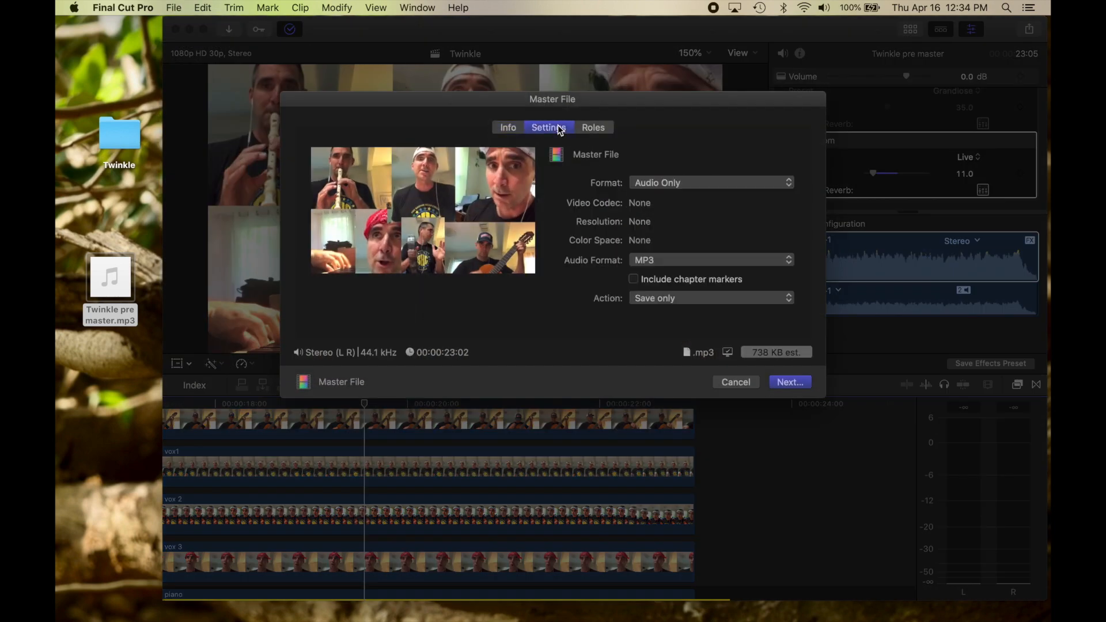
click(682, 189)
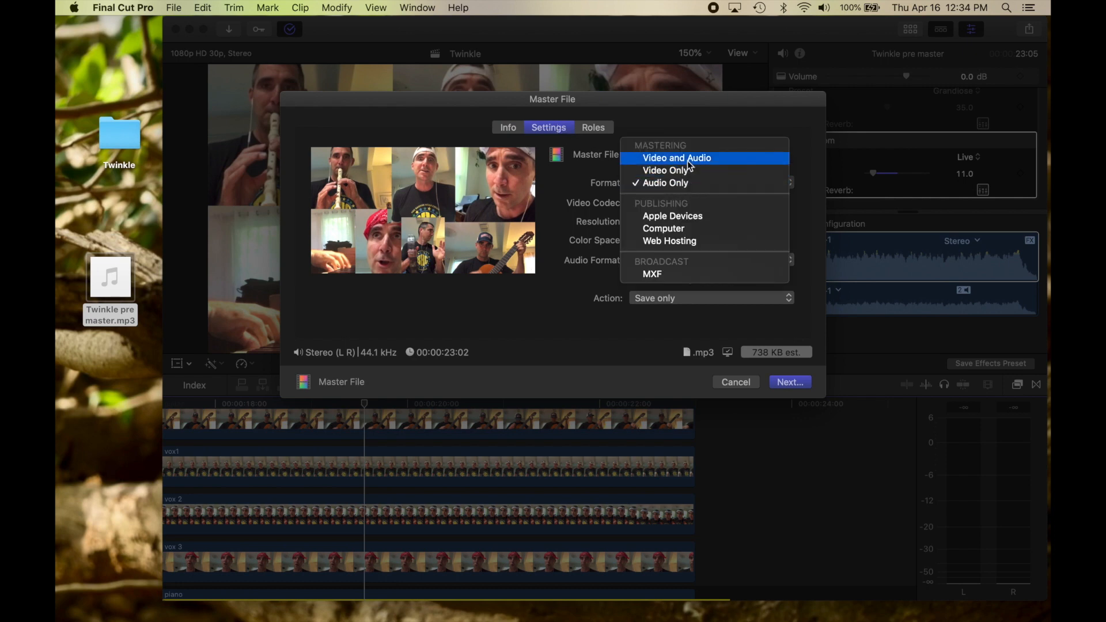
click(690, 166)
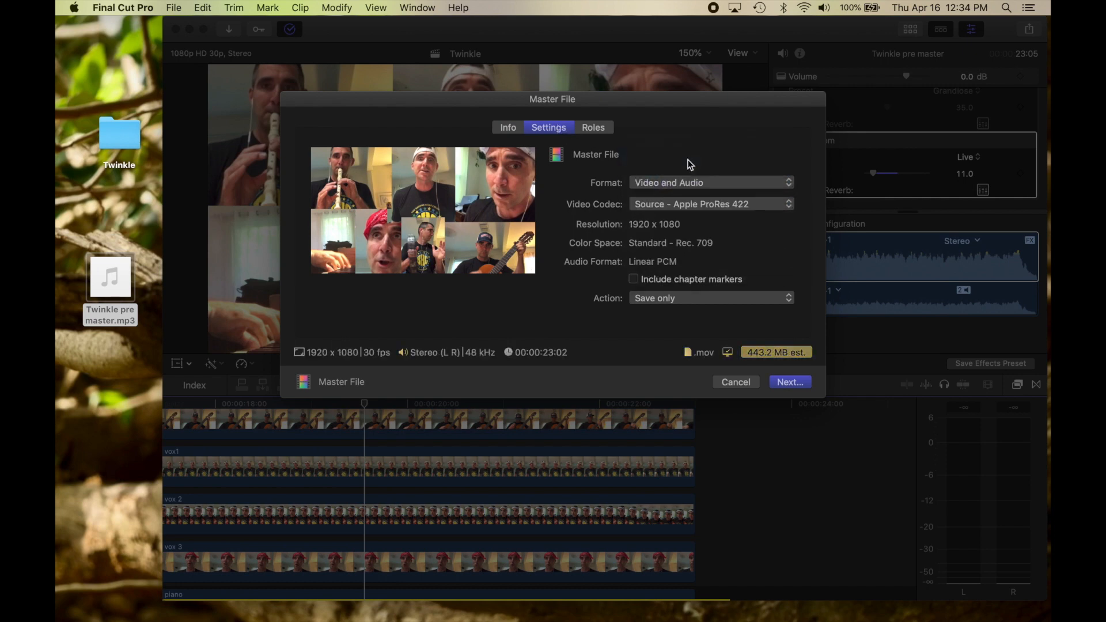
Step: Try the Apple ProRes 4444 XQ video codec for the master file and settle on H.264
click(706, 206)
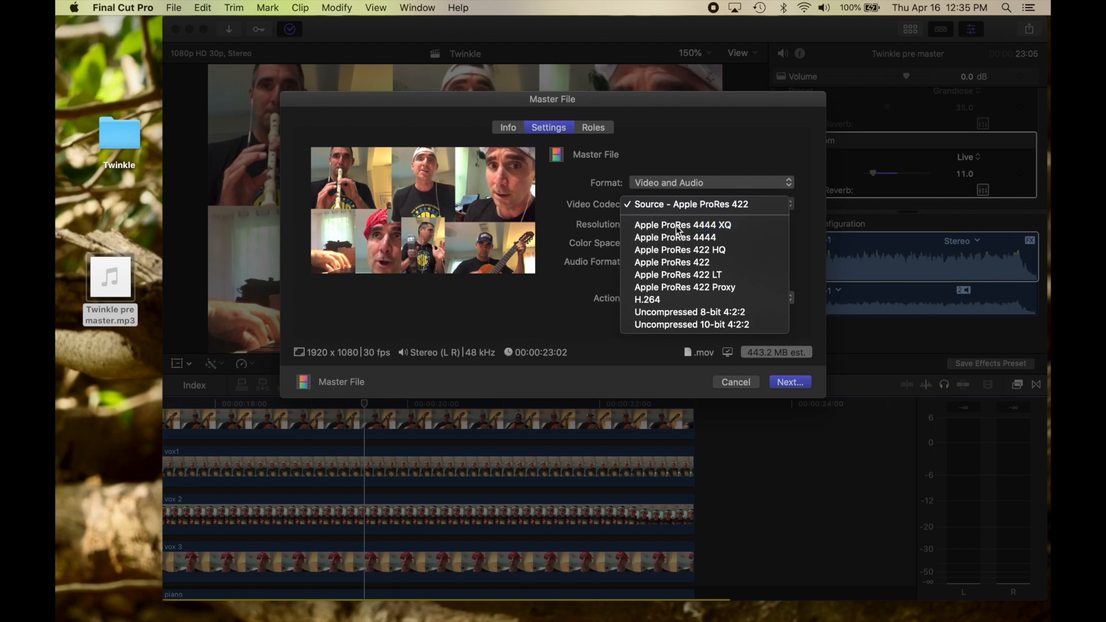
click(675, 225)
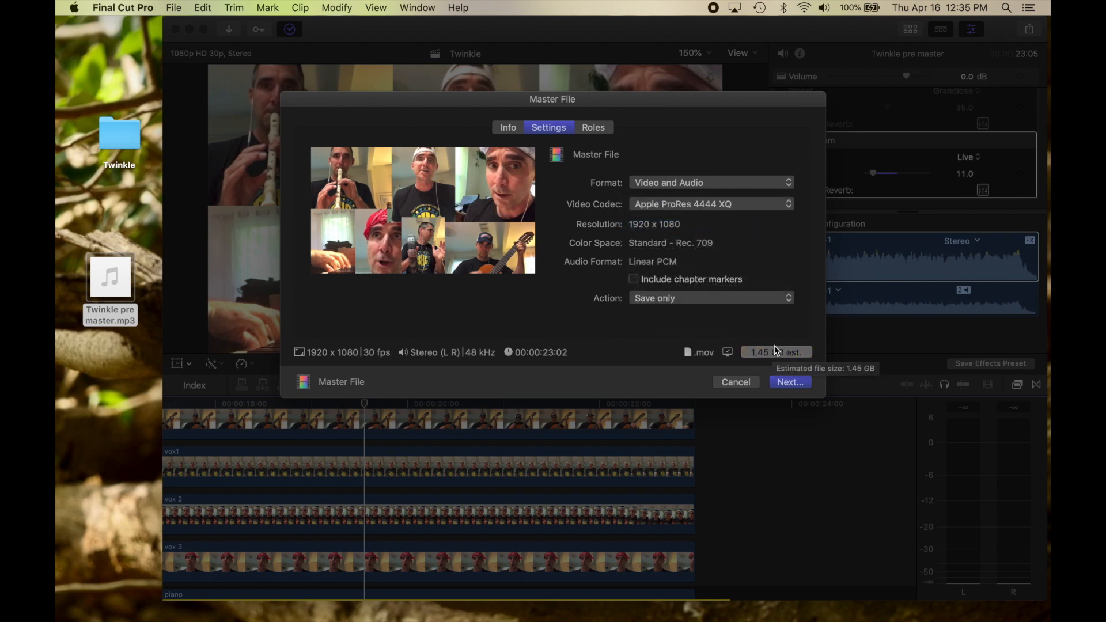
click(715, 206)
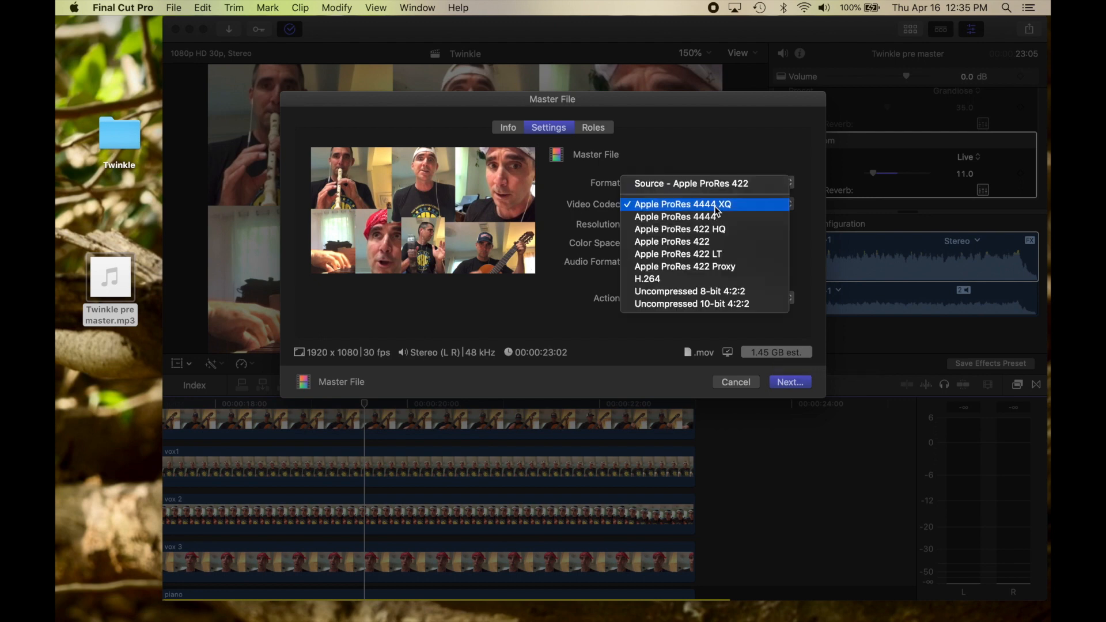
click(677, 280)
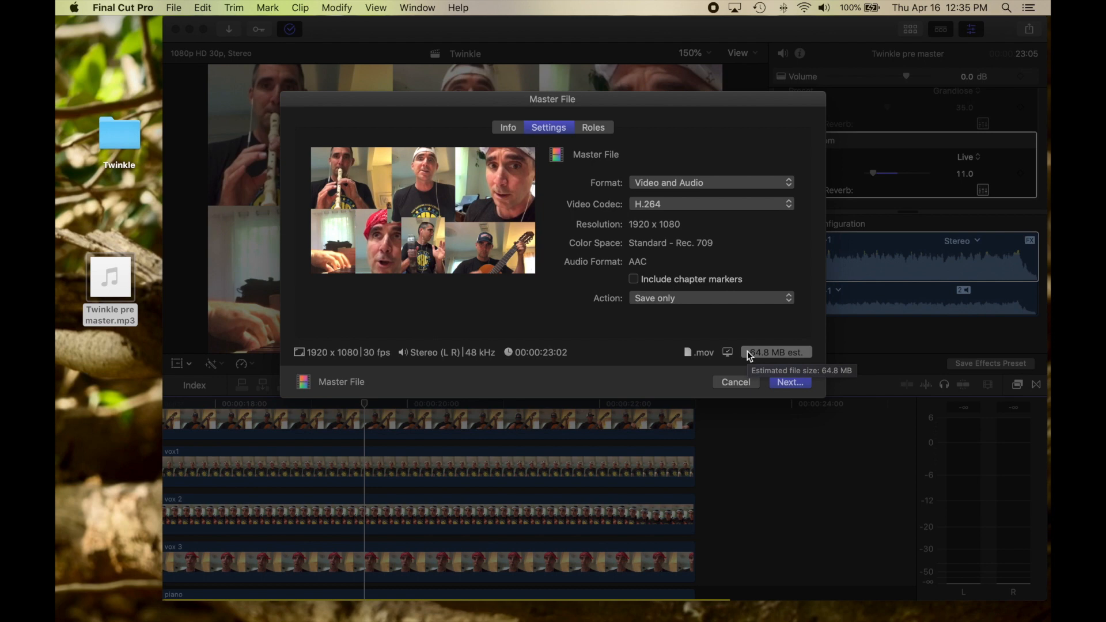
Step: Save the master file to the Desktop under the name Twinkle Final Vid
click(789, 382)
click(555, 123)
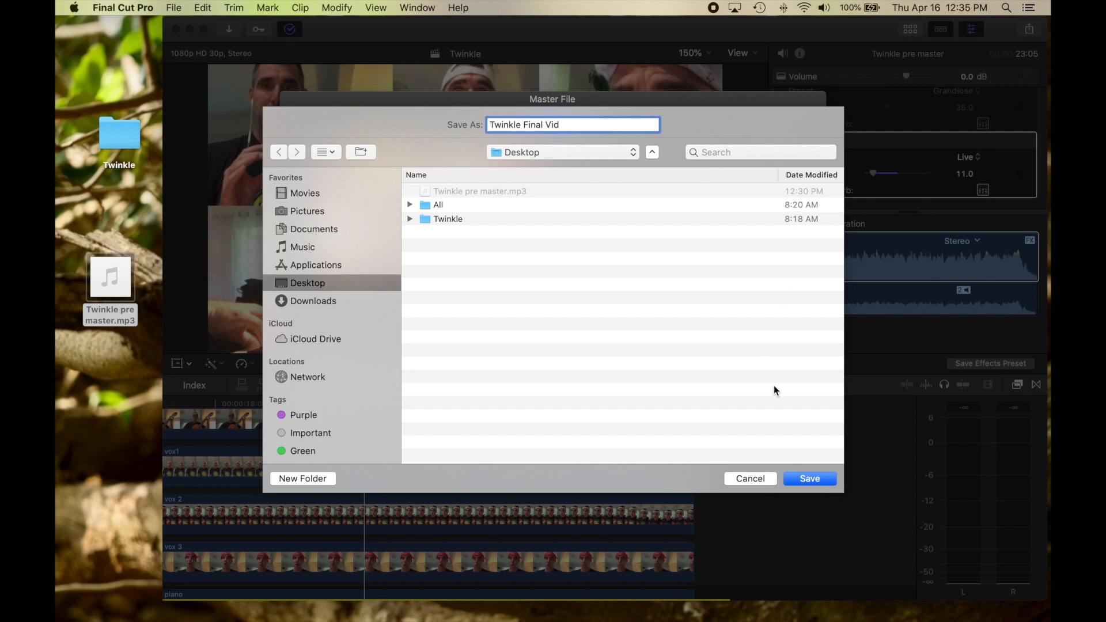
text(Final Vid)
click(810, 479)
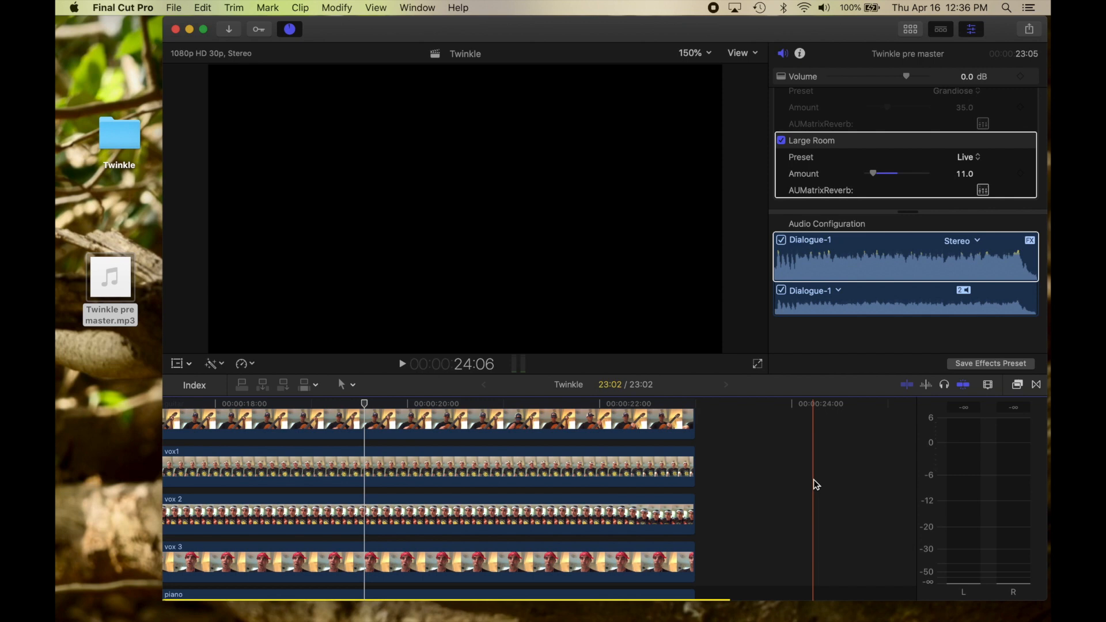
Step: Quit Final Cut Pro and move Twinkle Final Vid.mov closer to the Twinkle folder on the desktop
click(1012, 40)
click(123, 8)
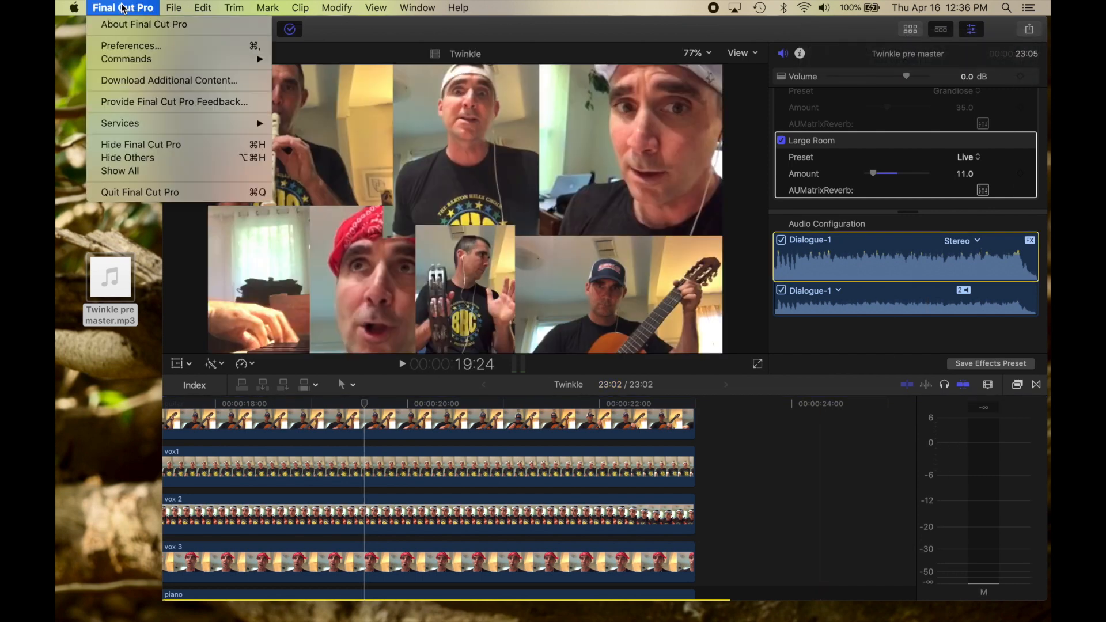
click(119, 194)
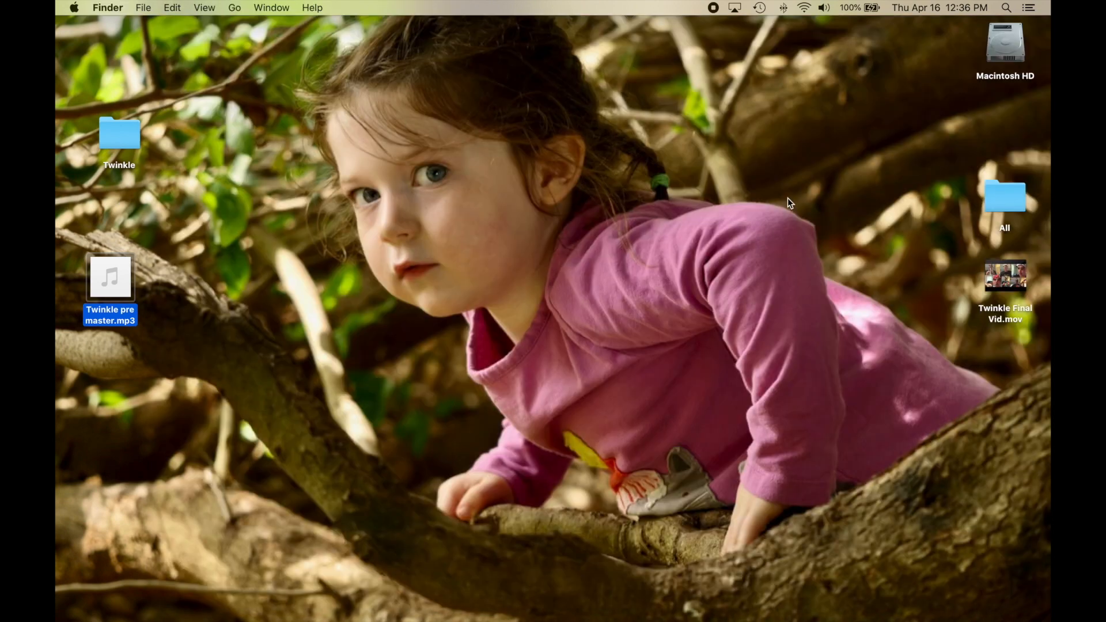
drag(769, 230, 372, 194)
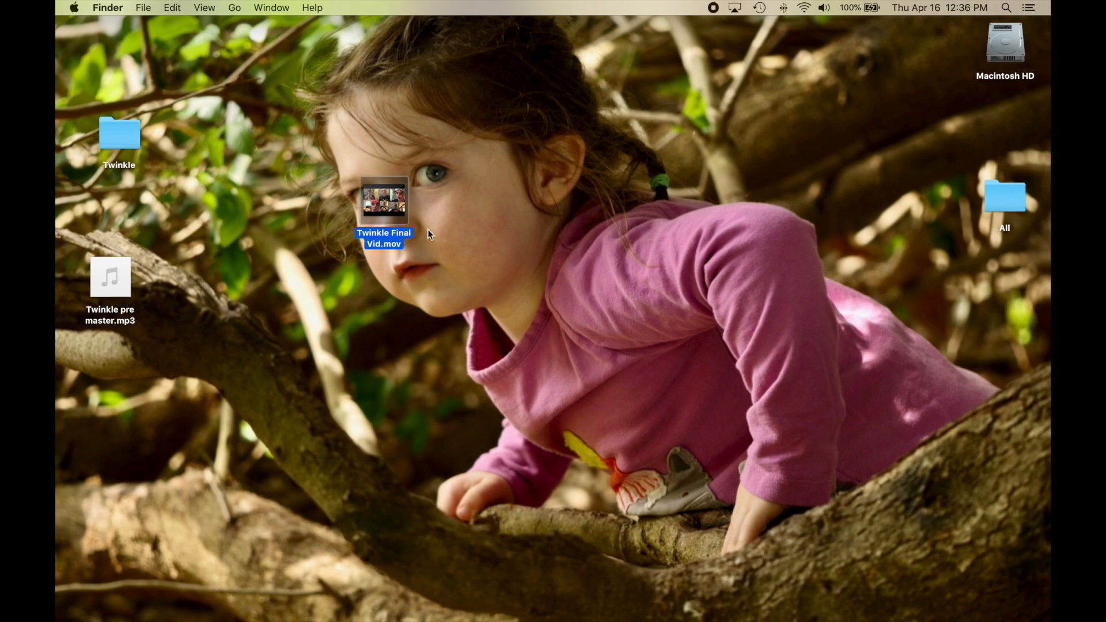
Step: Open Twinkle Final Vid.mov in QuickTime Player, play its first few seconds, and close the video
double_click(366, 188)
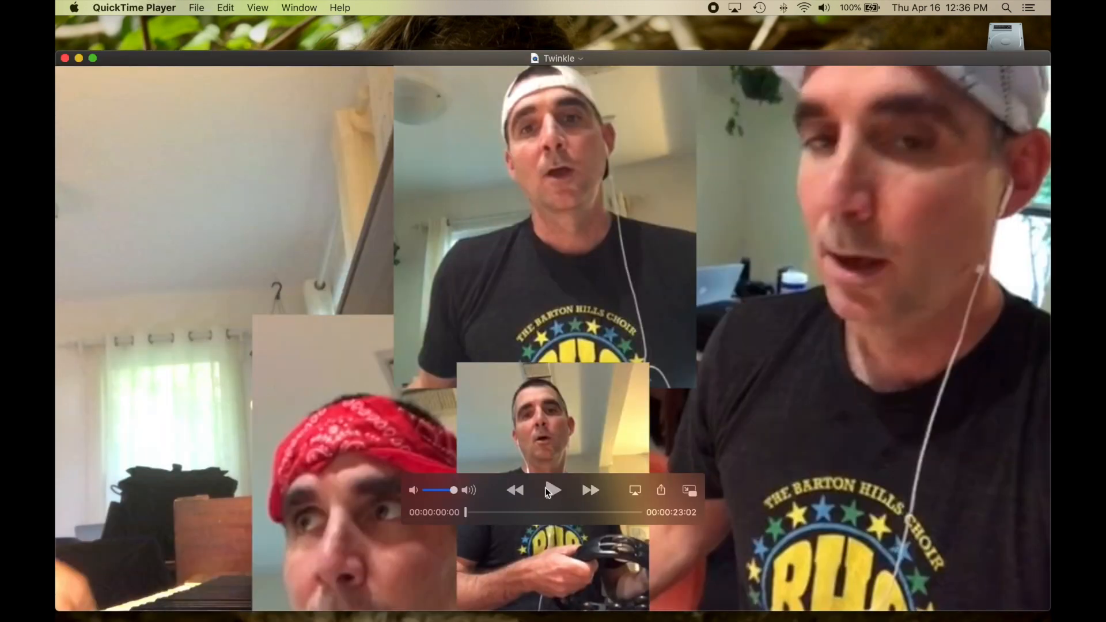
click(550, 491)
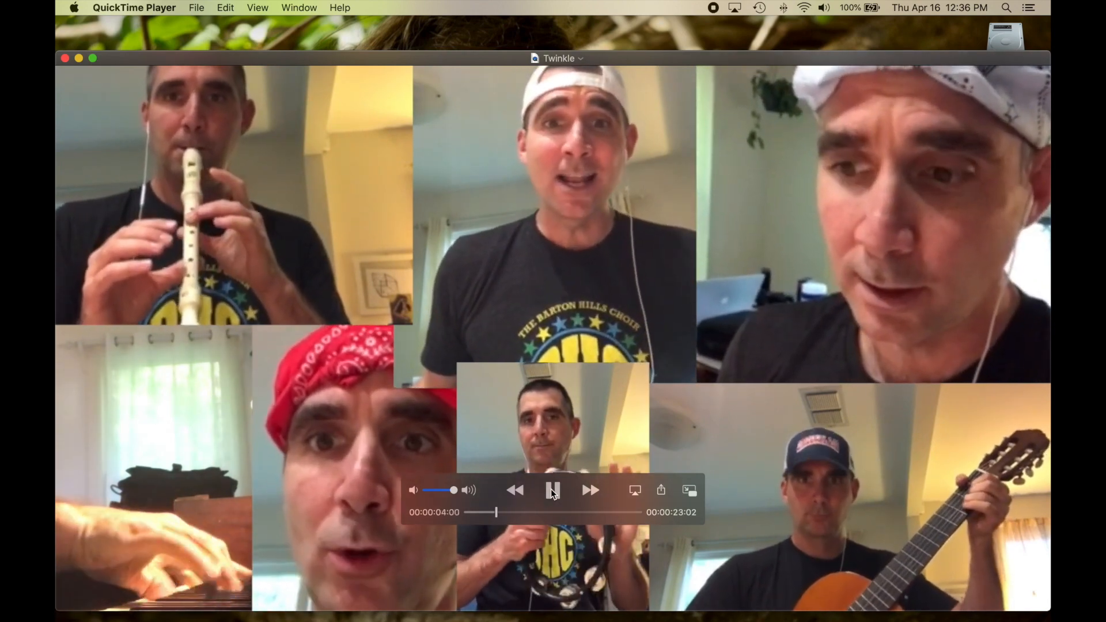
click(552, 491)
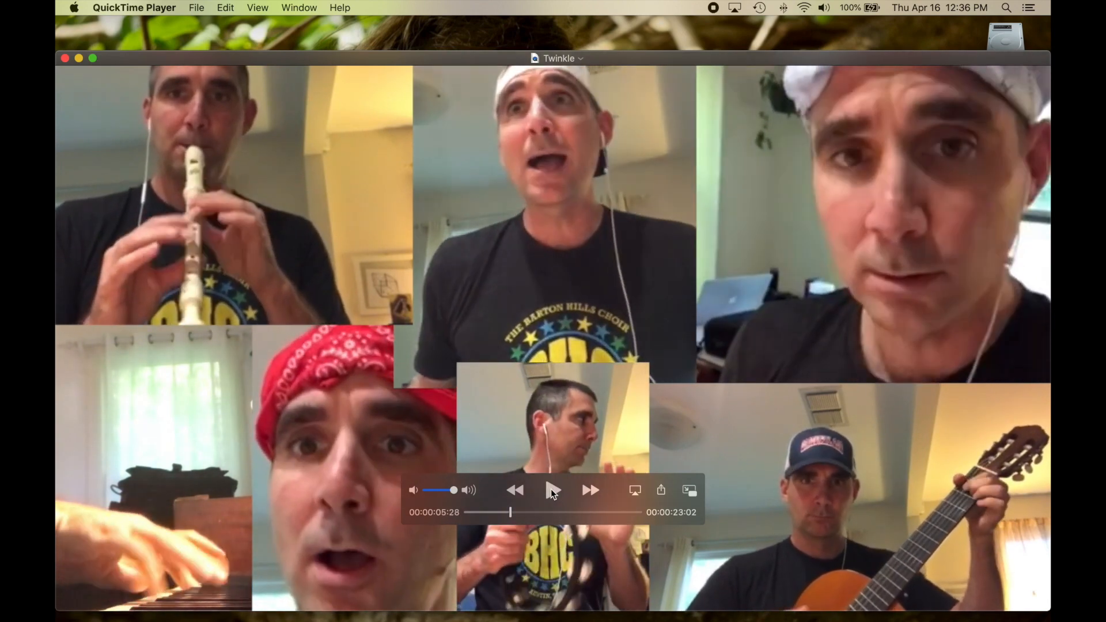
click(65, 57)
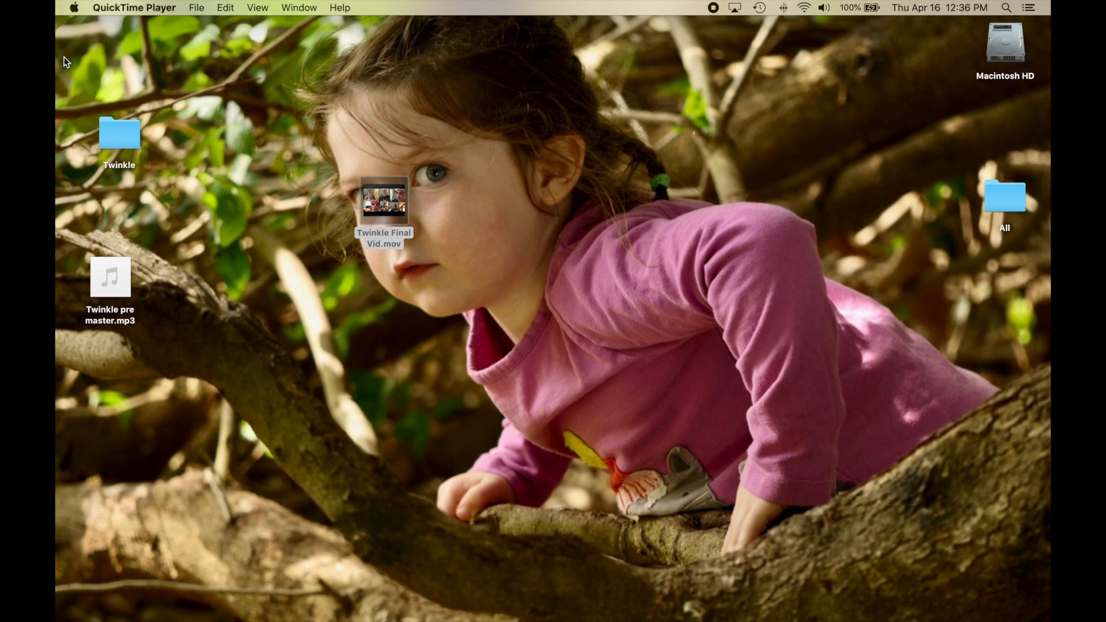
mouse_move(371, 193)
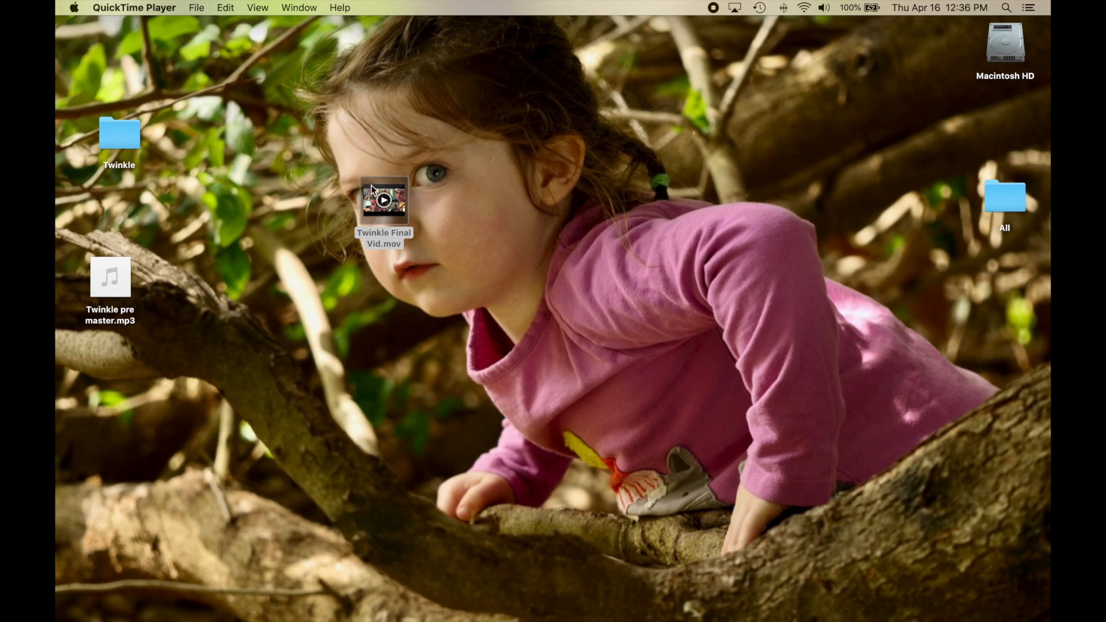